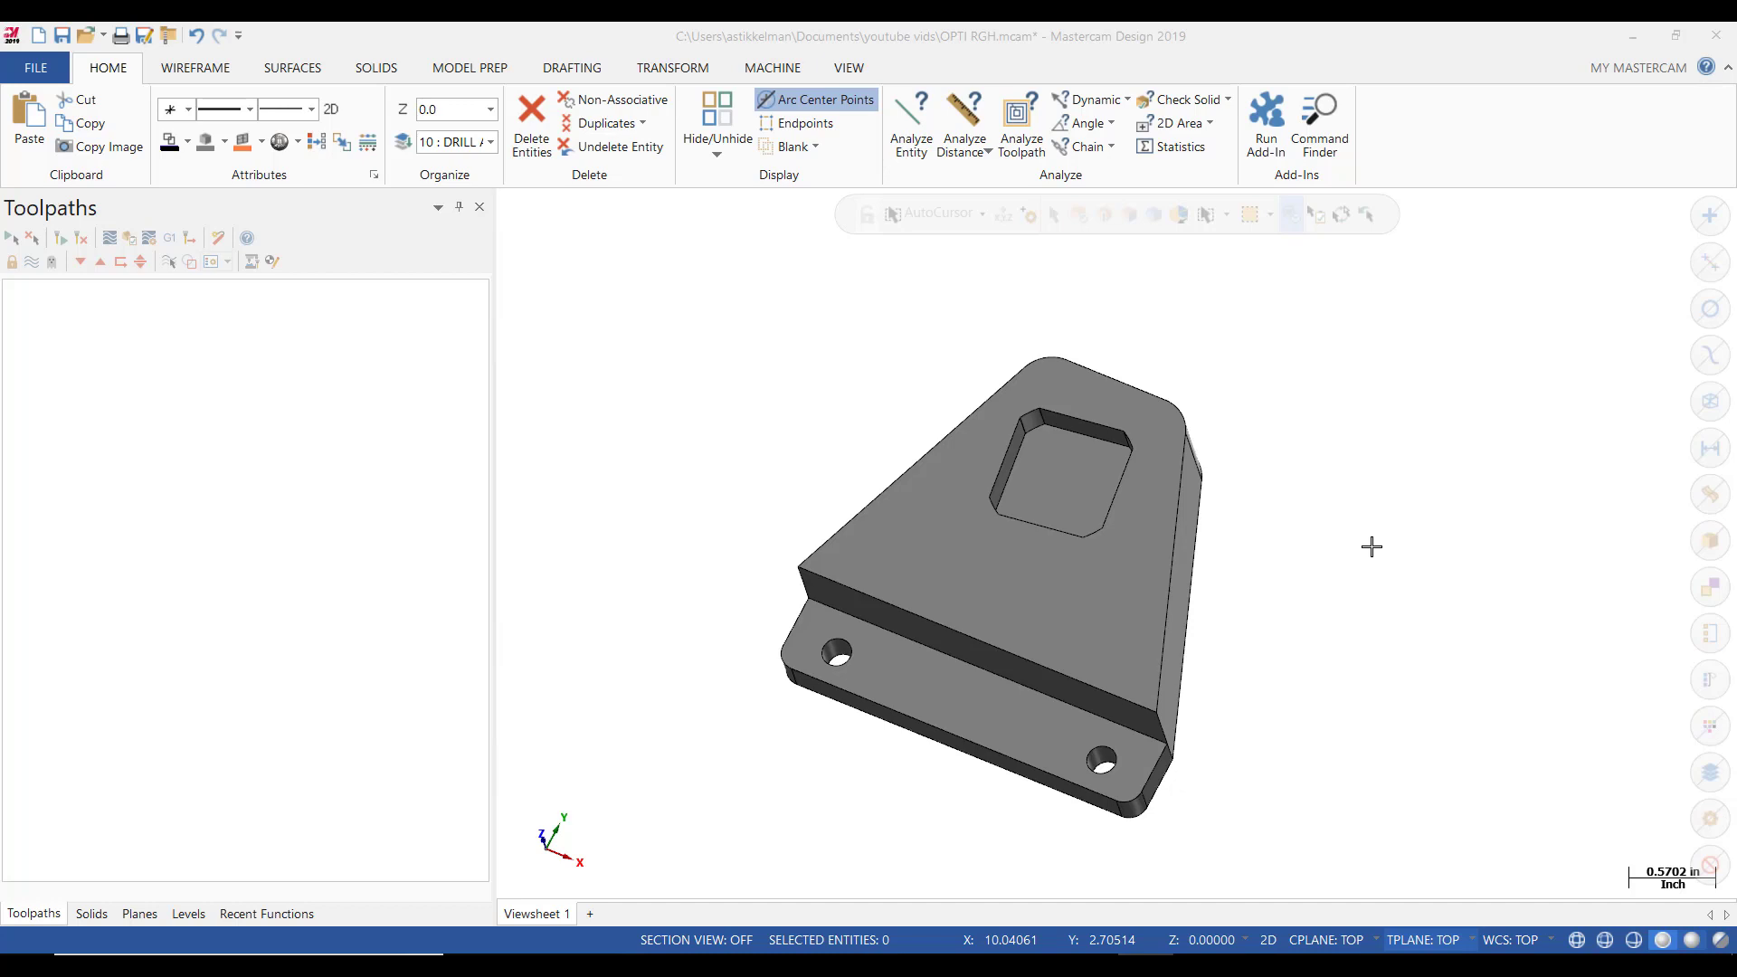
Show the coordinate axes and switch the part to the Top (WCS) view.
{"action": "mouse_move", "coordinate": [1303, 550]}
{"action": "middle_mouse_down"}
{"action": "mouse_move", "coordinate": [1284, 547]}
{"action": "mouse_move", "coordinate": [1354, 415]}
{"action": "mouse_move", "coordinate": [1384, 278]}
{"action": "mouse_move", "coordinate": [1334, 508]}
{"action": "mouse_move", "coordinate": [1291, 593]}
{"action": "mouse_move", "coordinate": [1453, 598]}
{"action": "mouse_move", "coordinate": [1307, 519]}
{"action": "middle_mouse_up"}
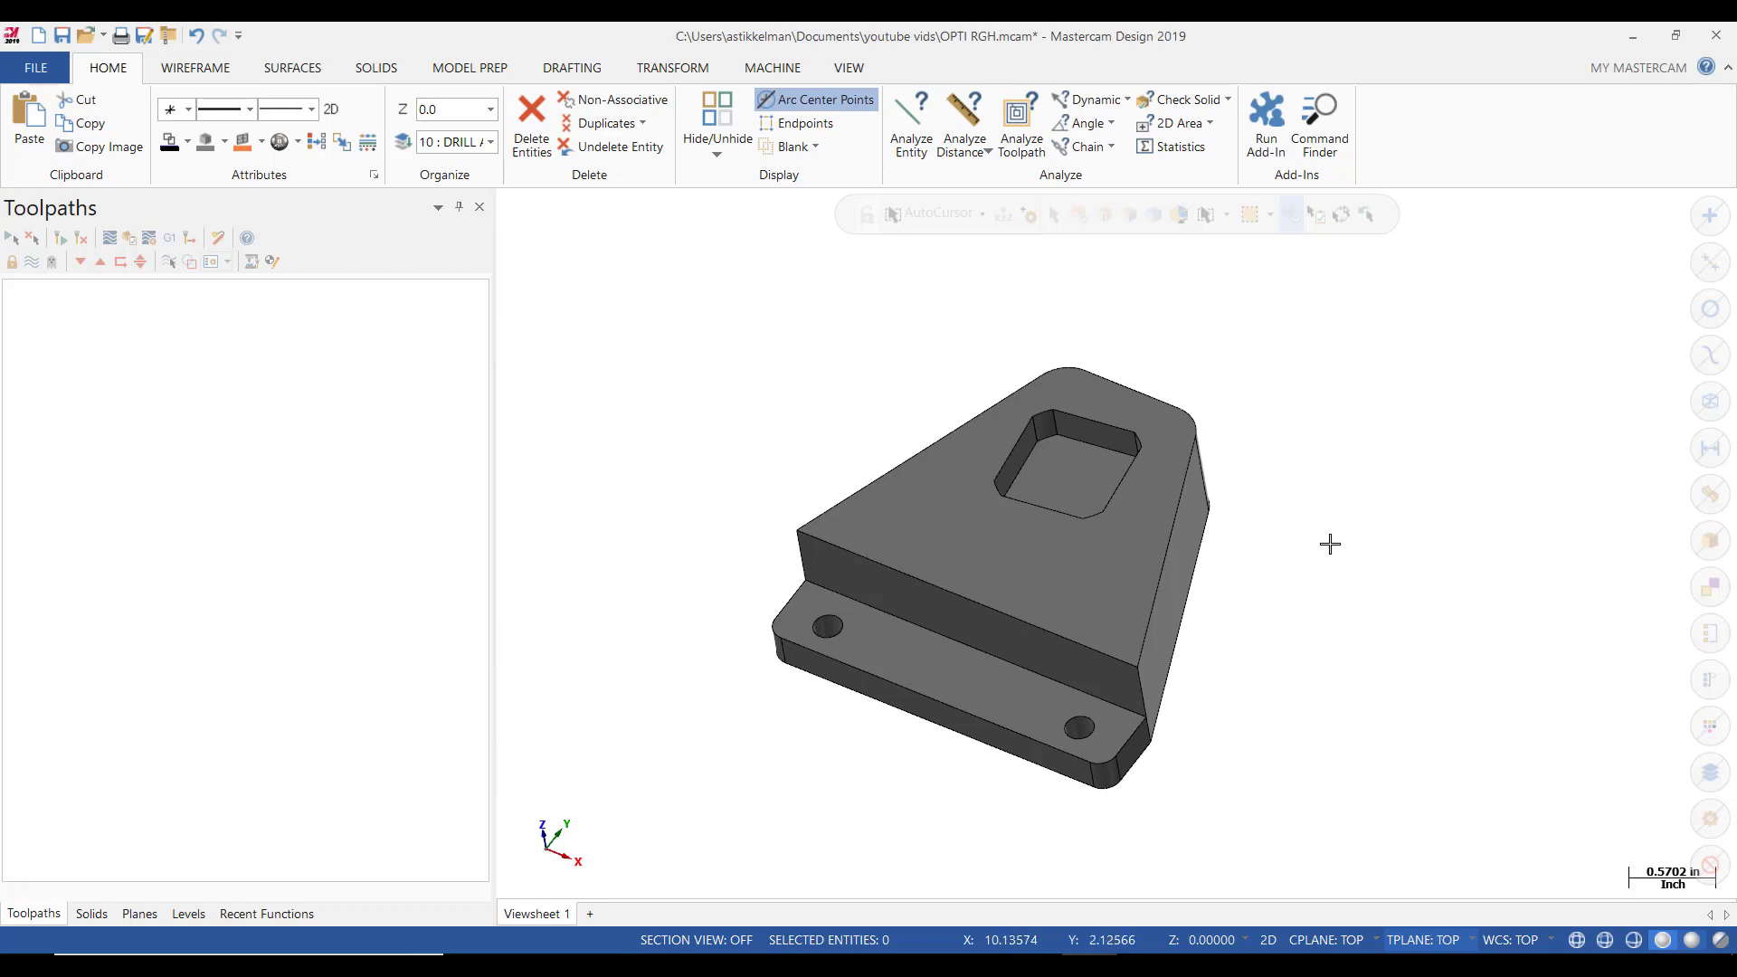
{"action": "left_click", "coordinate": [851, 69]}
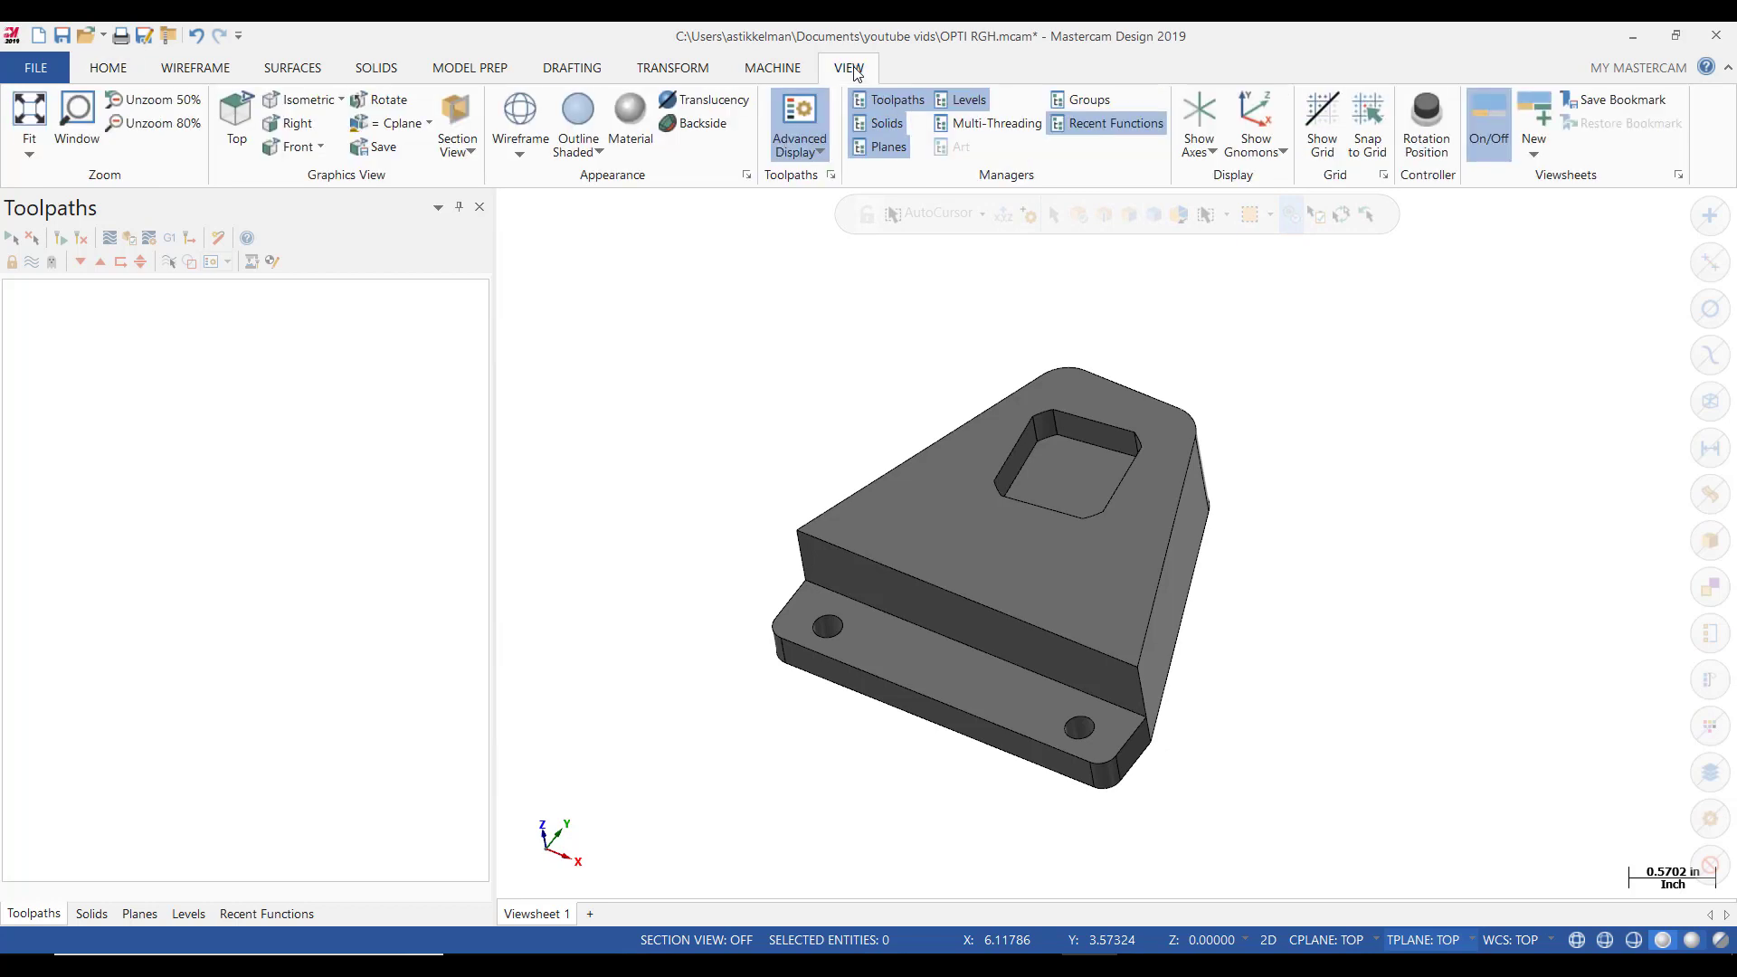
{"action": "left_click", "coordinate": [1192, 113]}
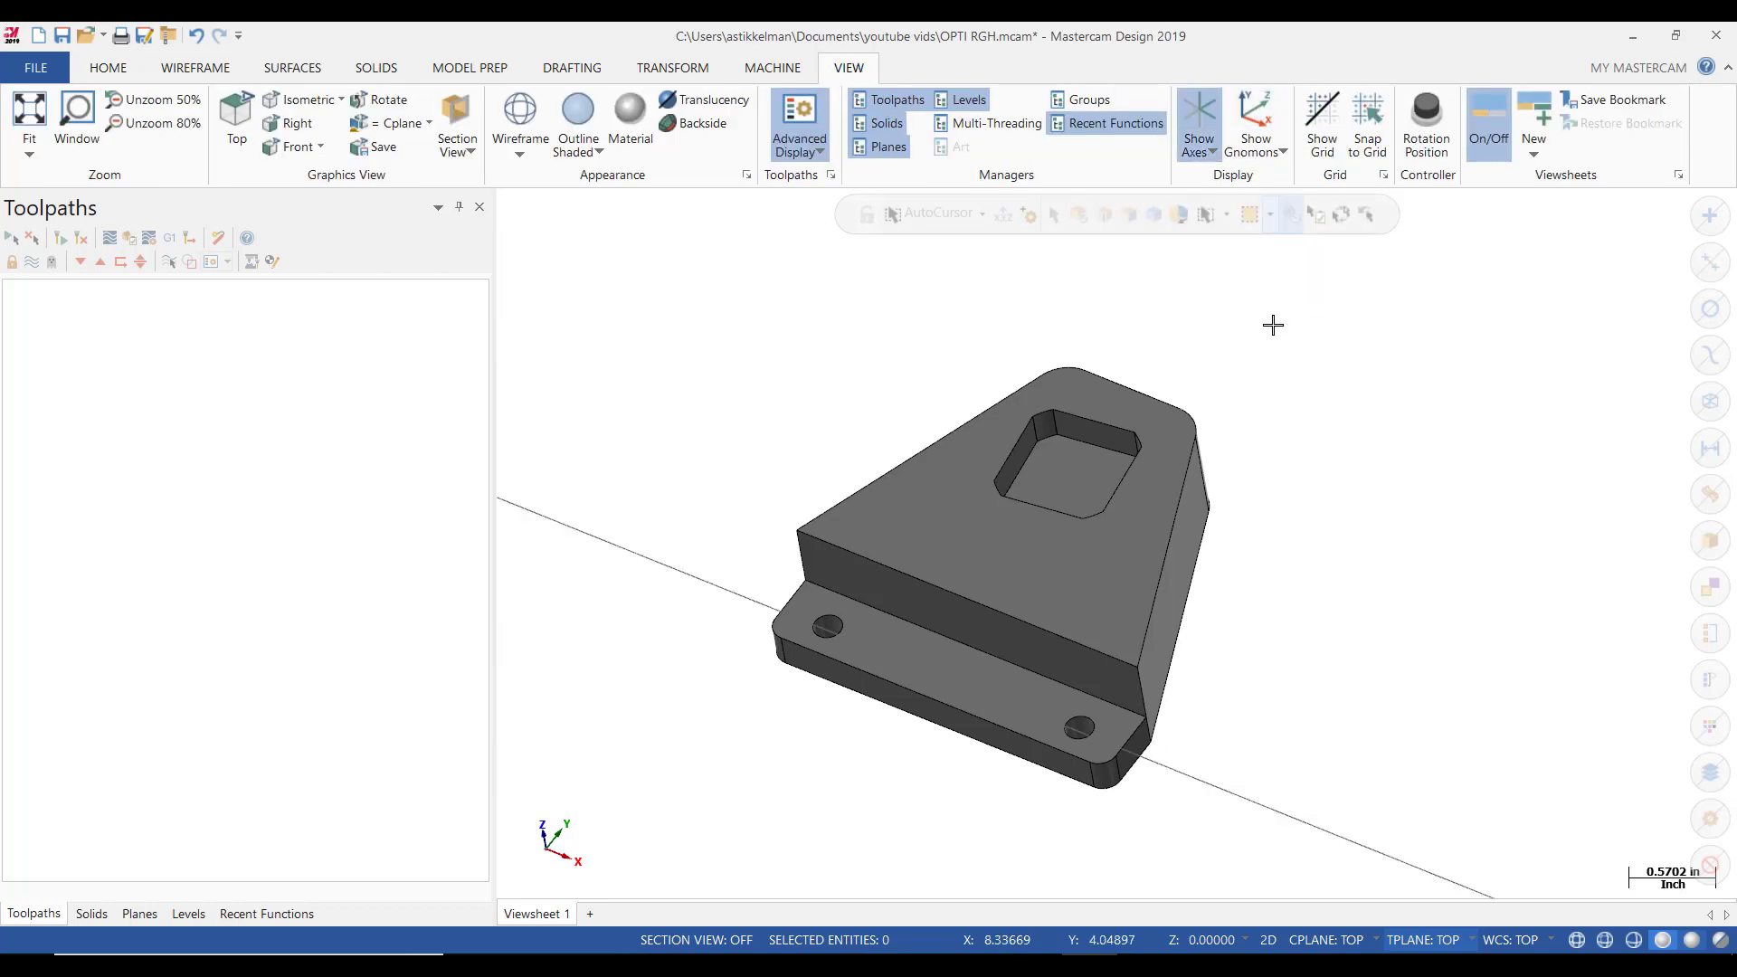
{"action": "scroll", "coordinate": [1485, 473], "scroll_direction": "down", "scroll_amount": 4}
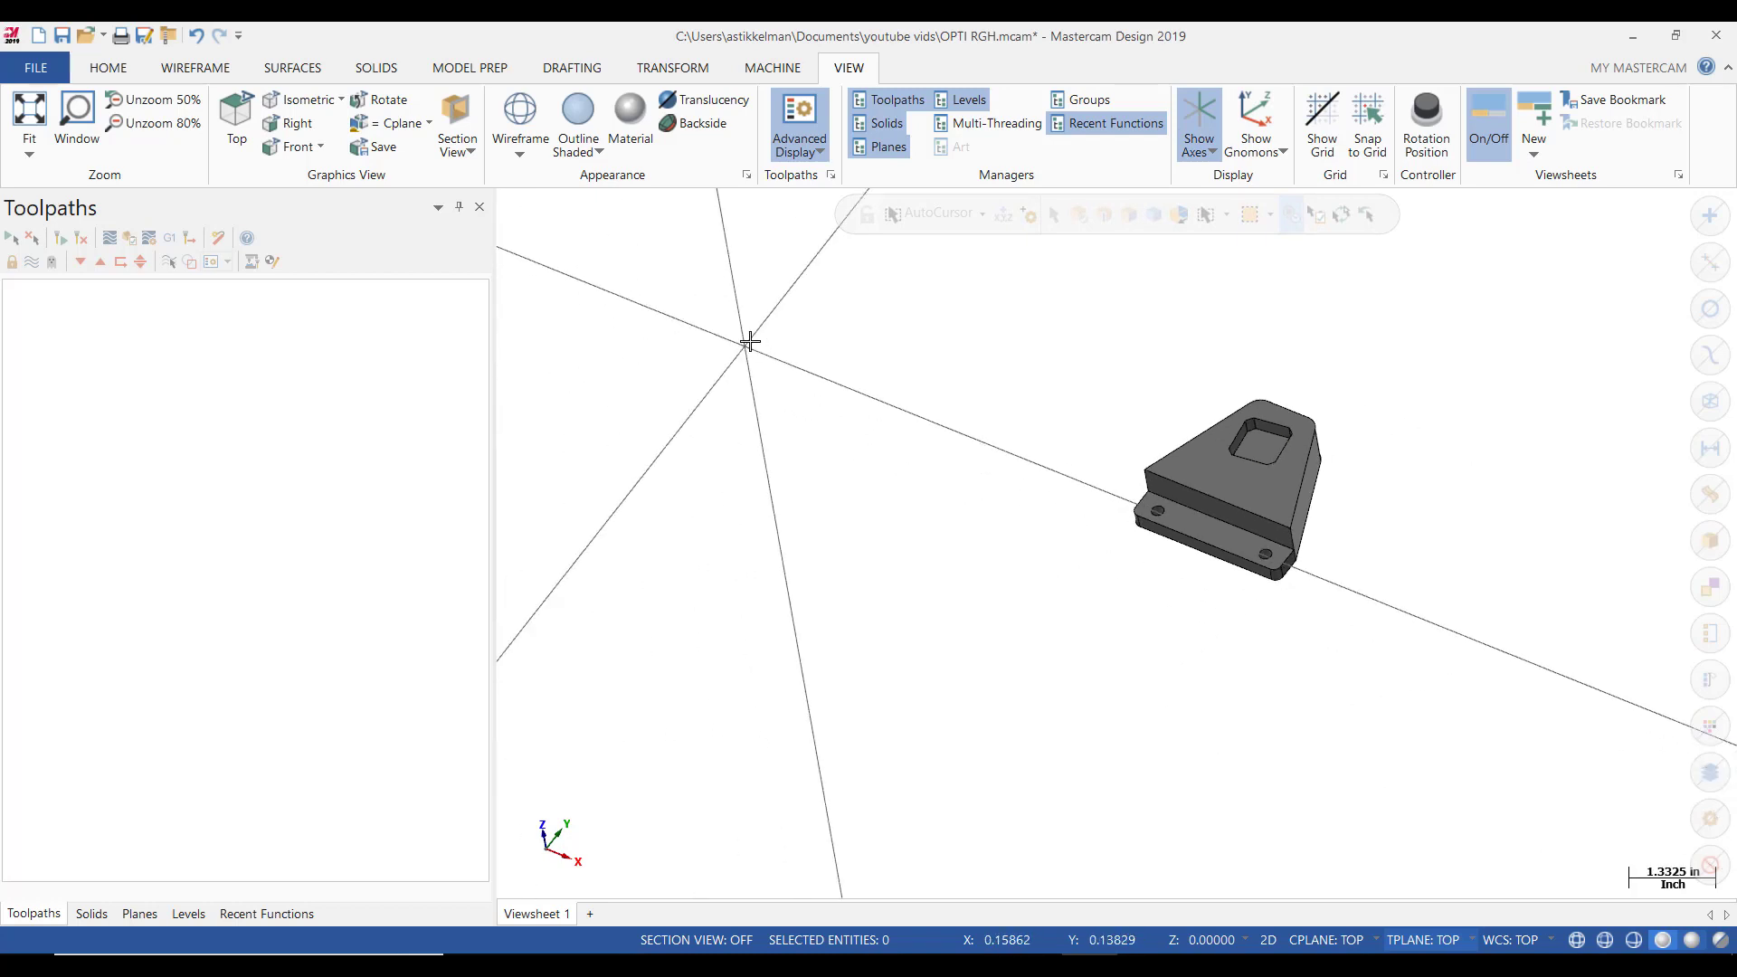
{"action": "right_click", "coordinate": [969, 360]}
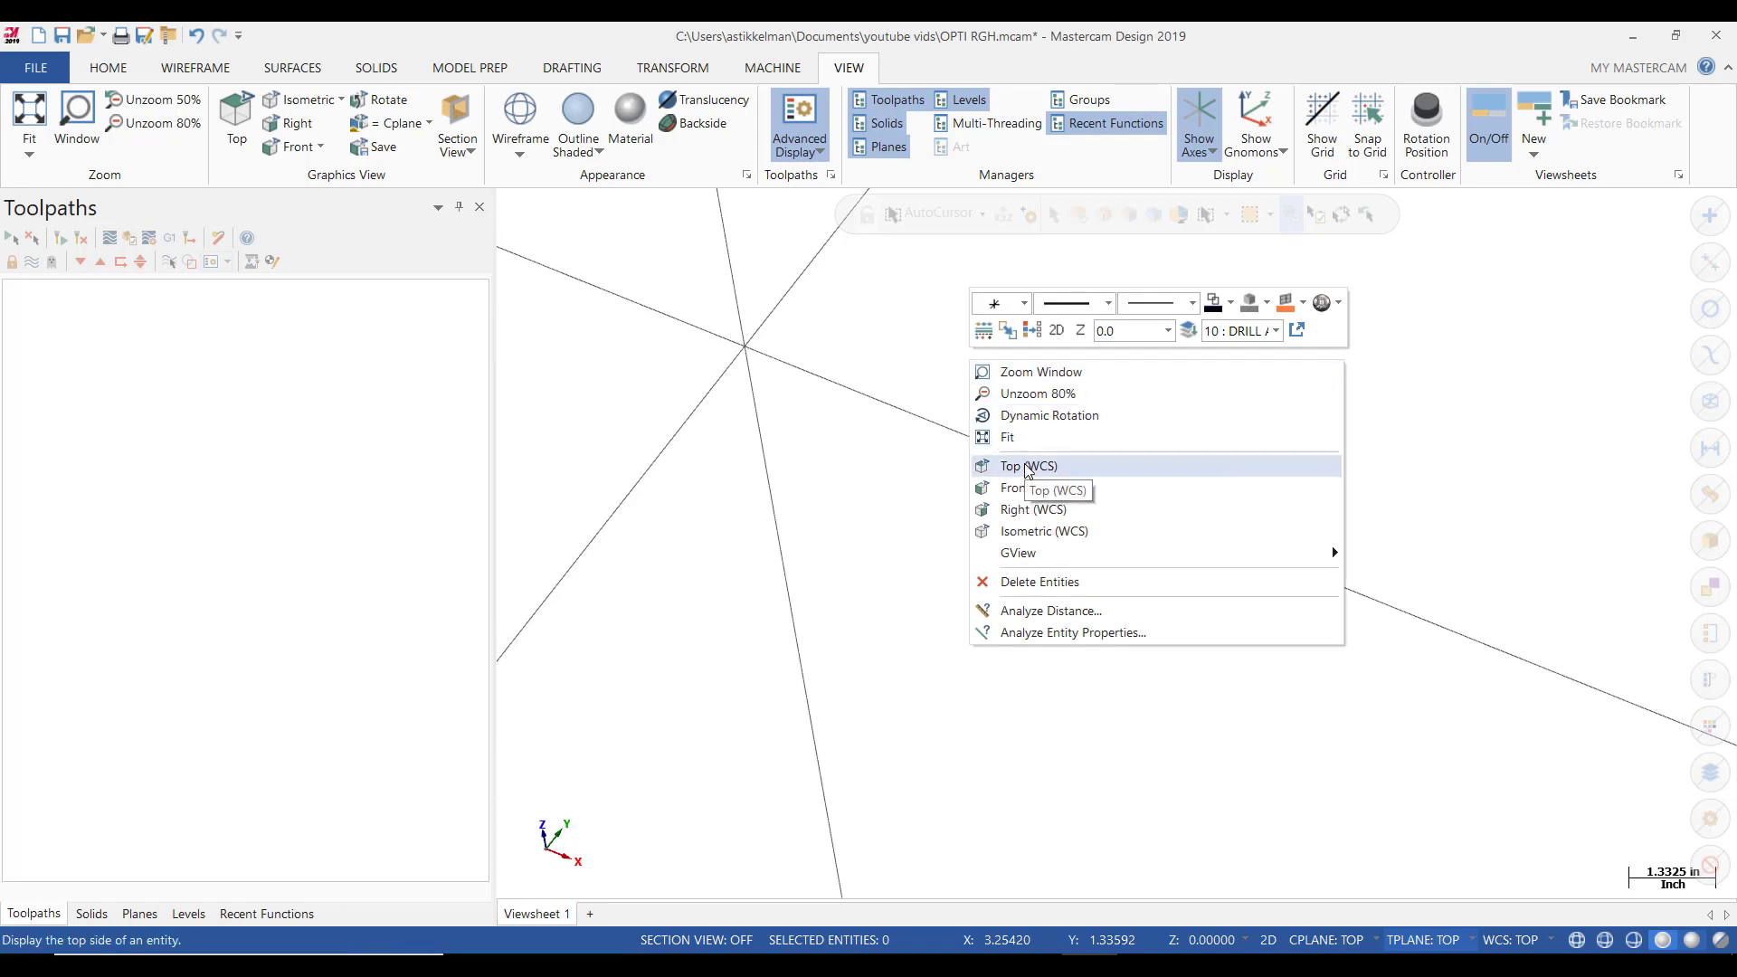
{"action": "left_click", "coordinate": [1027, 468]}
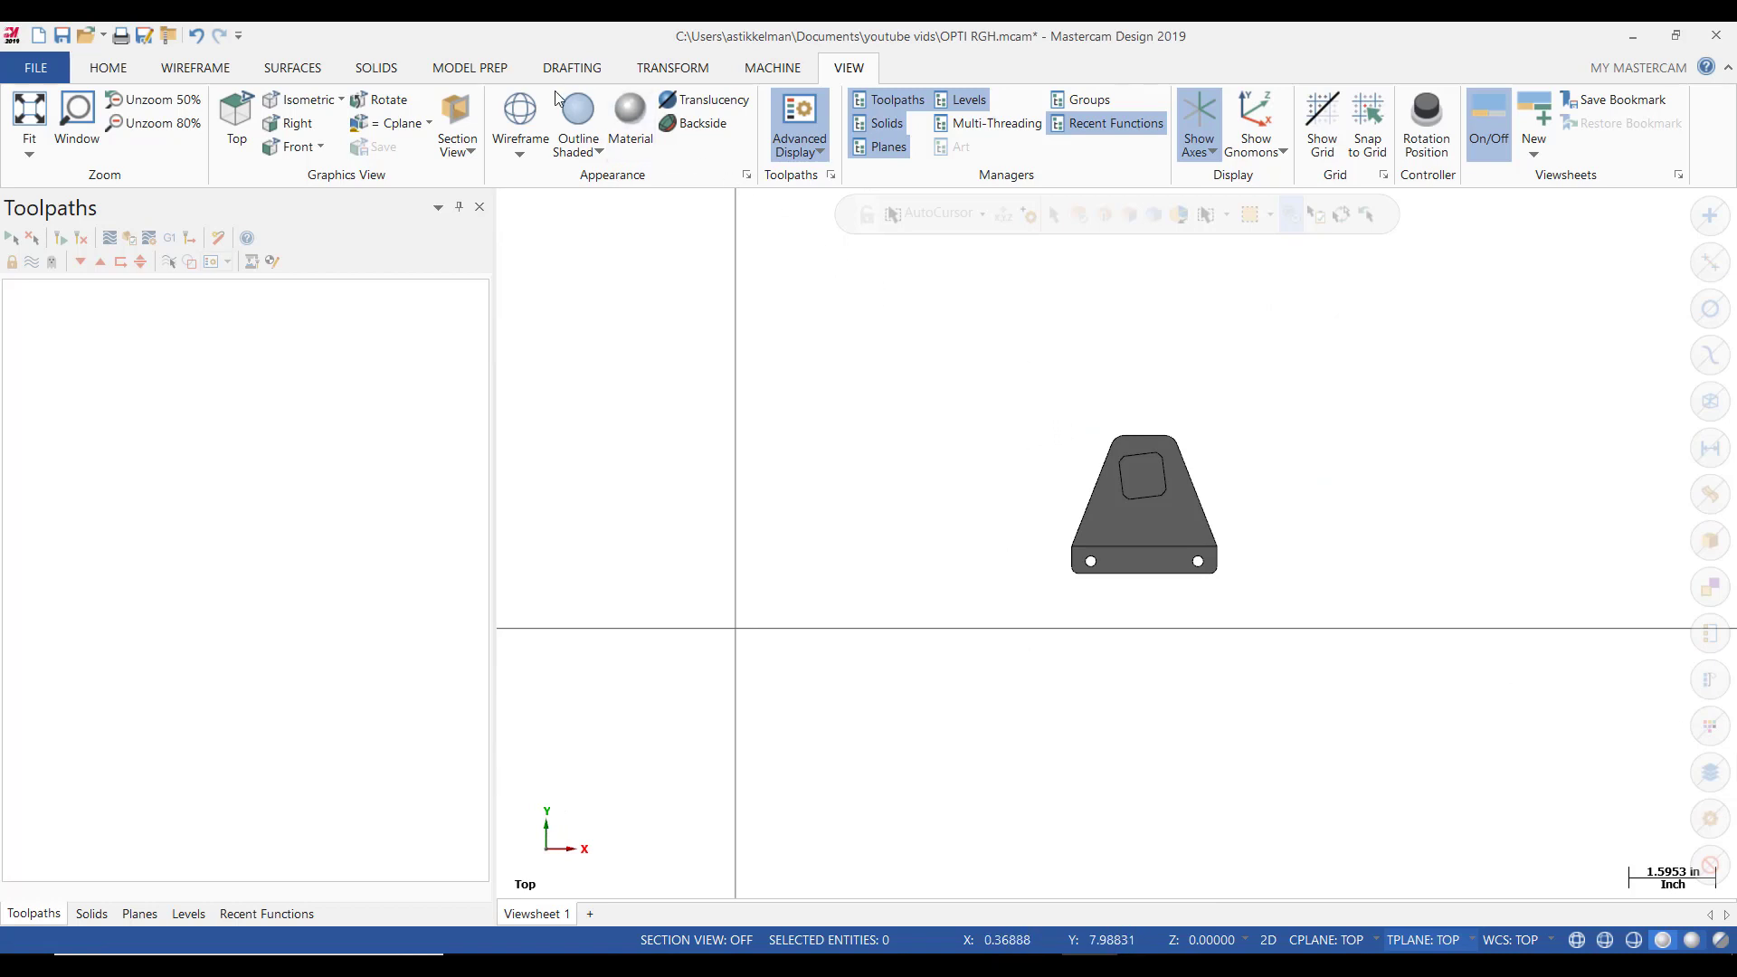
Create a rectangular bounding box around the whole part in the top view, with manual entity selection.
{"action": "left_click", "coordinate": [189, 72]}
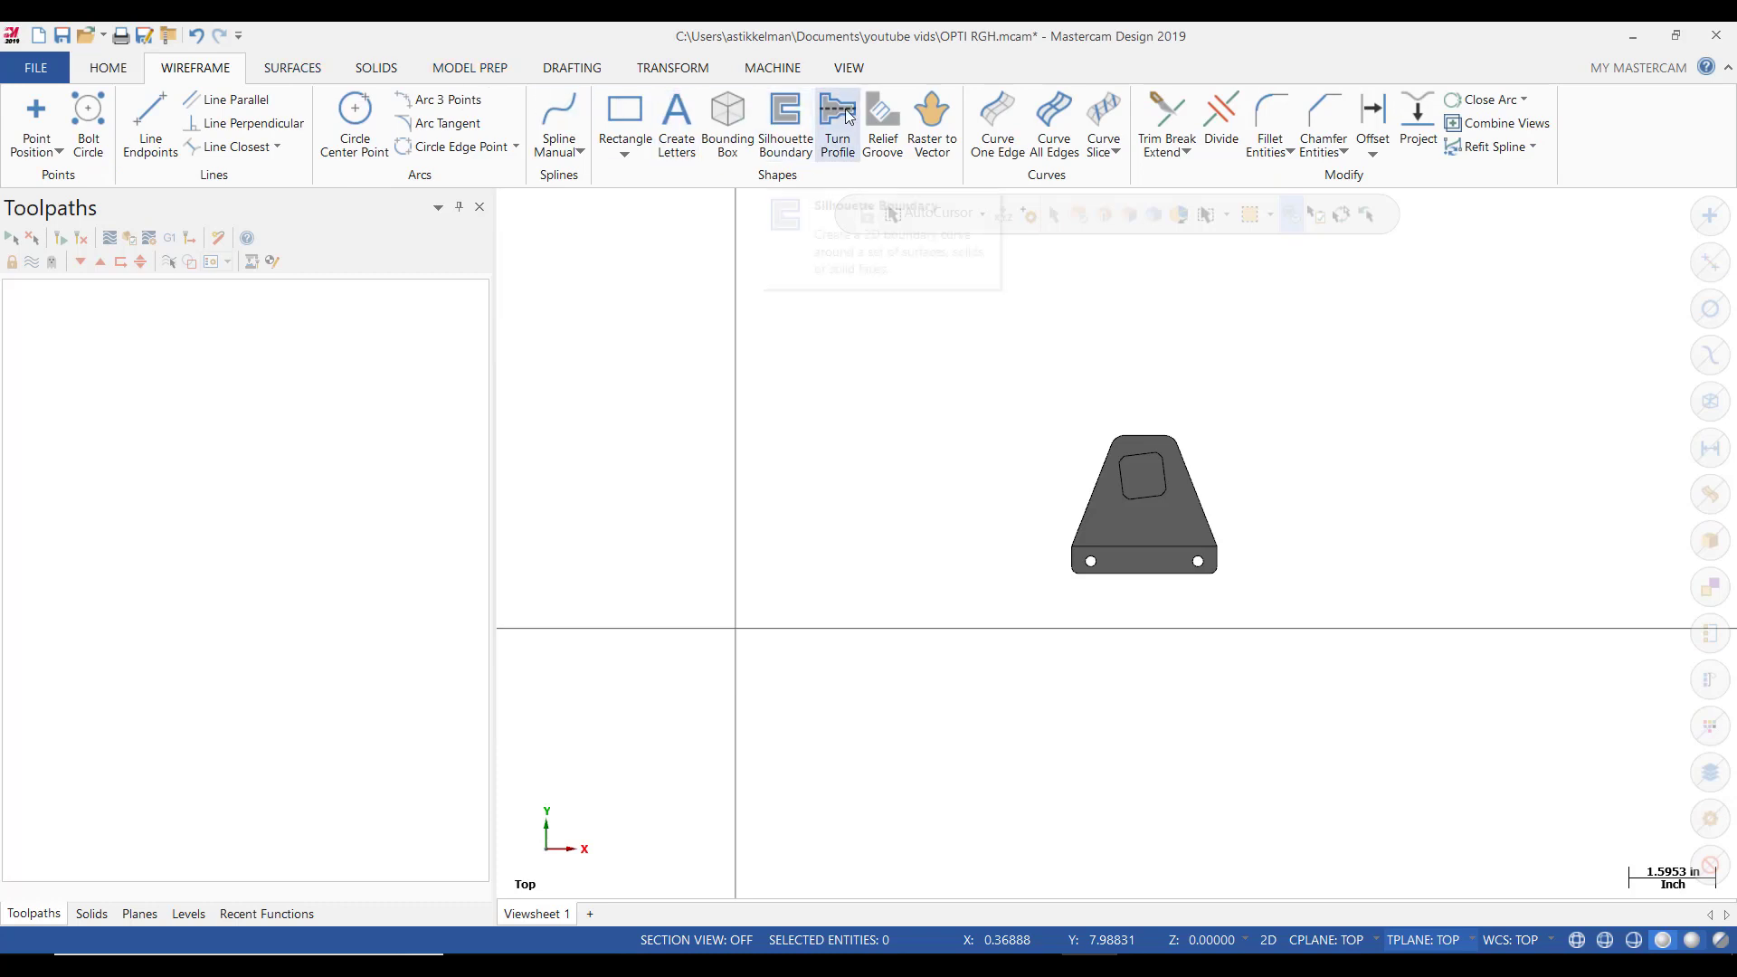
{"action": "left_click", "coordinate": [730, 121]}
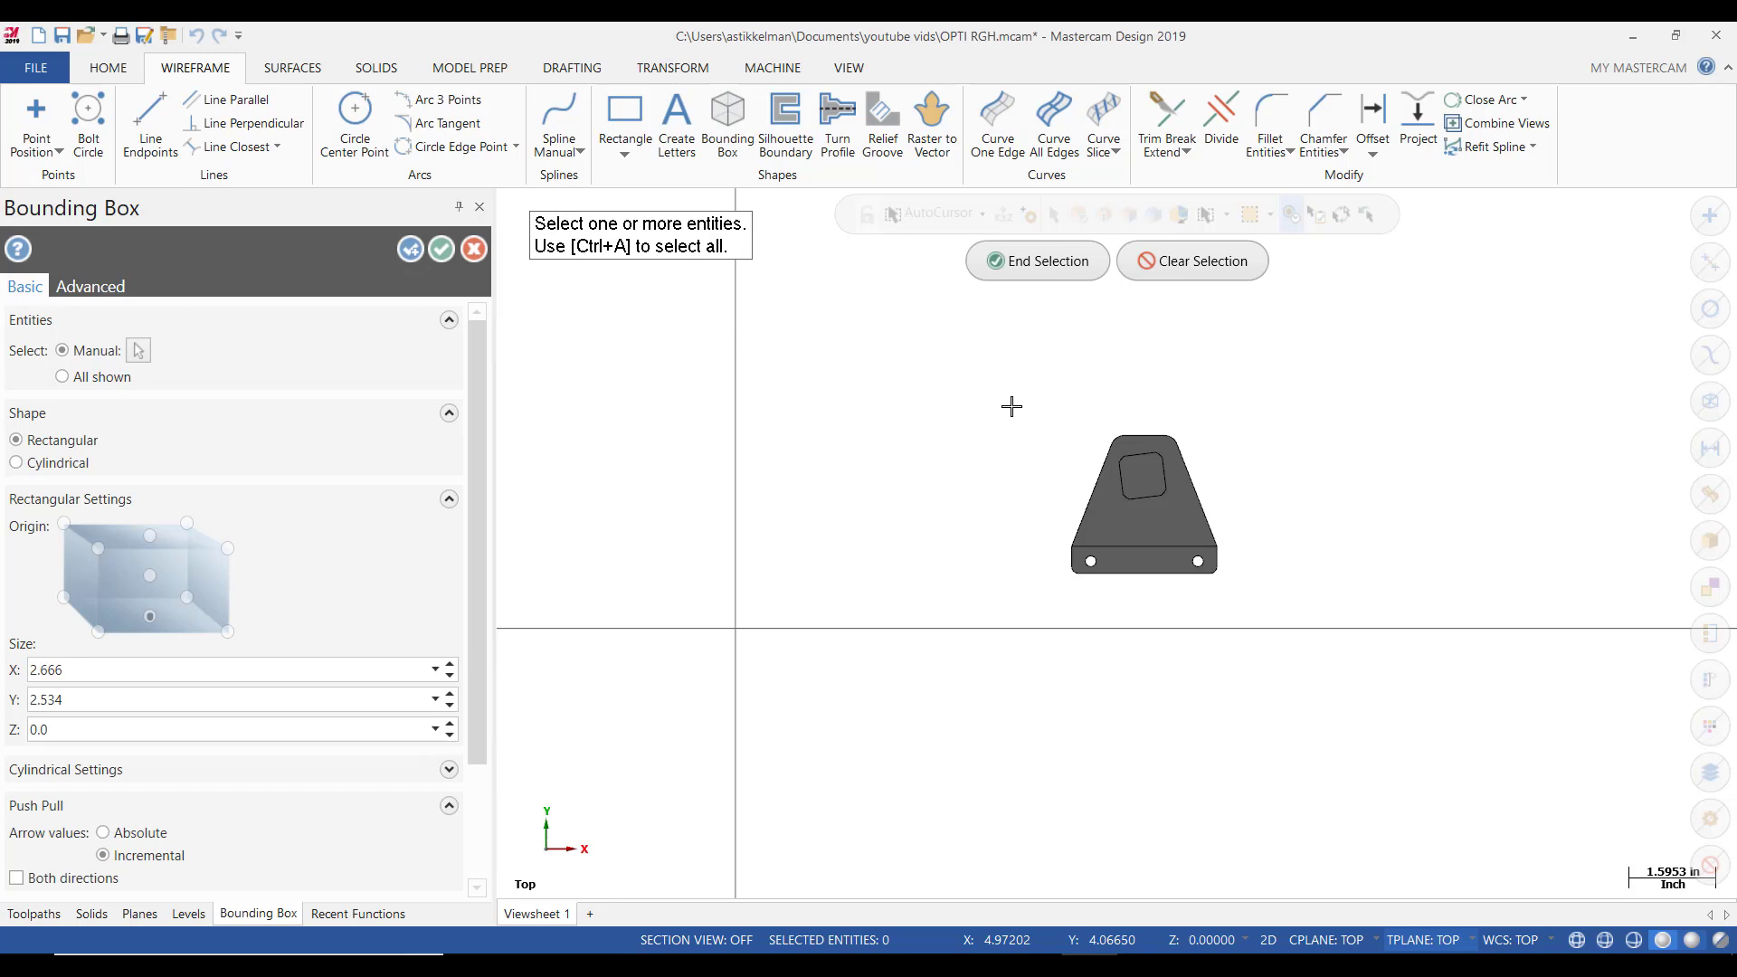
{"action": "left_click_drag", "start_coordinate": [1034, 397], "coordinate": [1245, 605]}
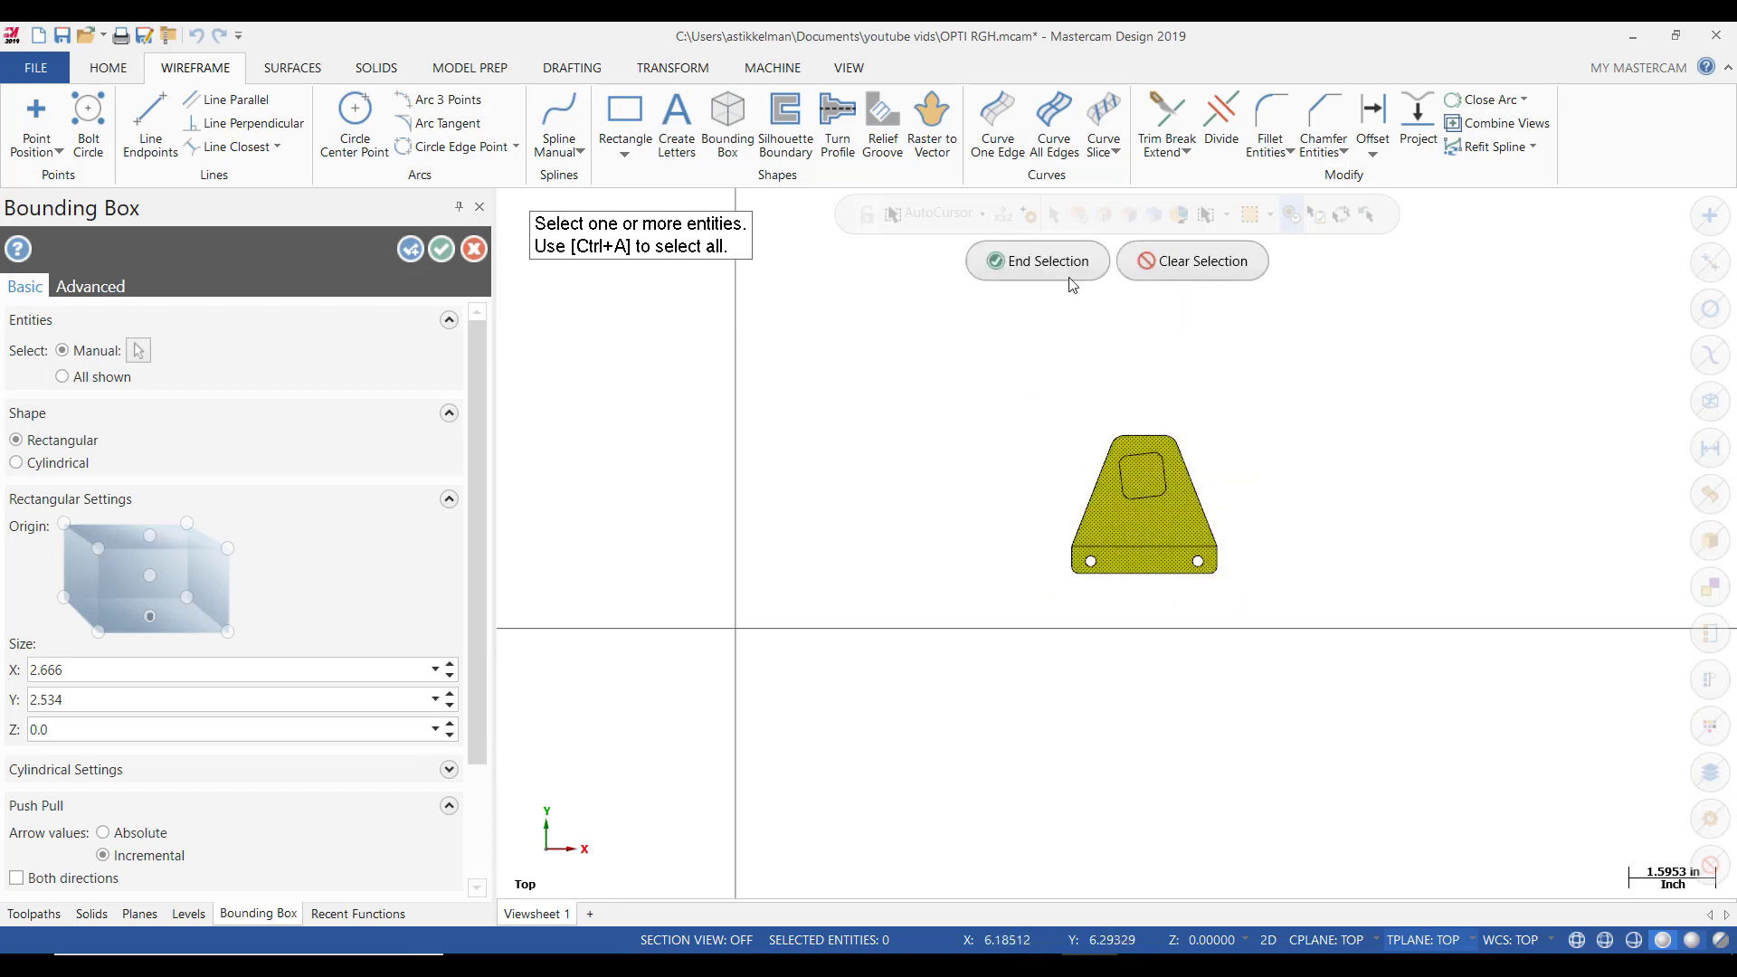
{"action": "left_click", "coordinate": [1035, 260]}
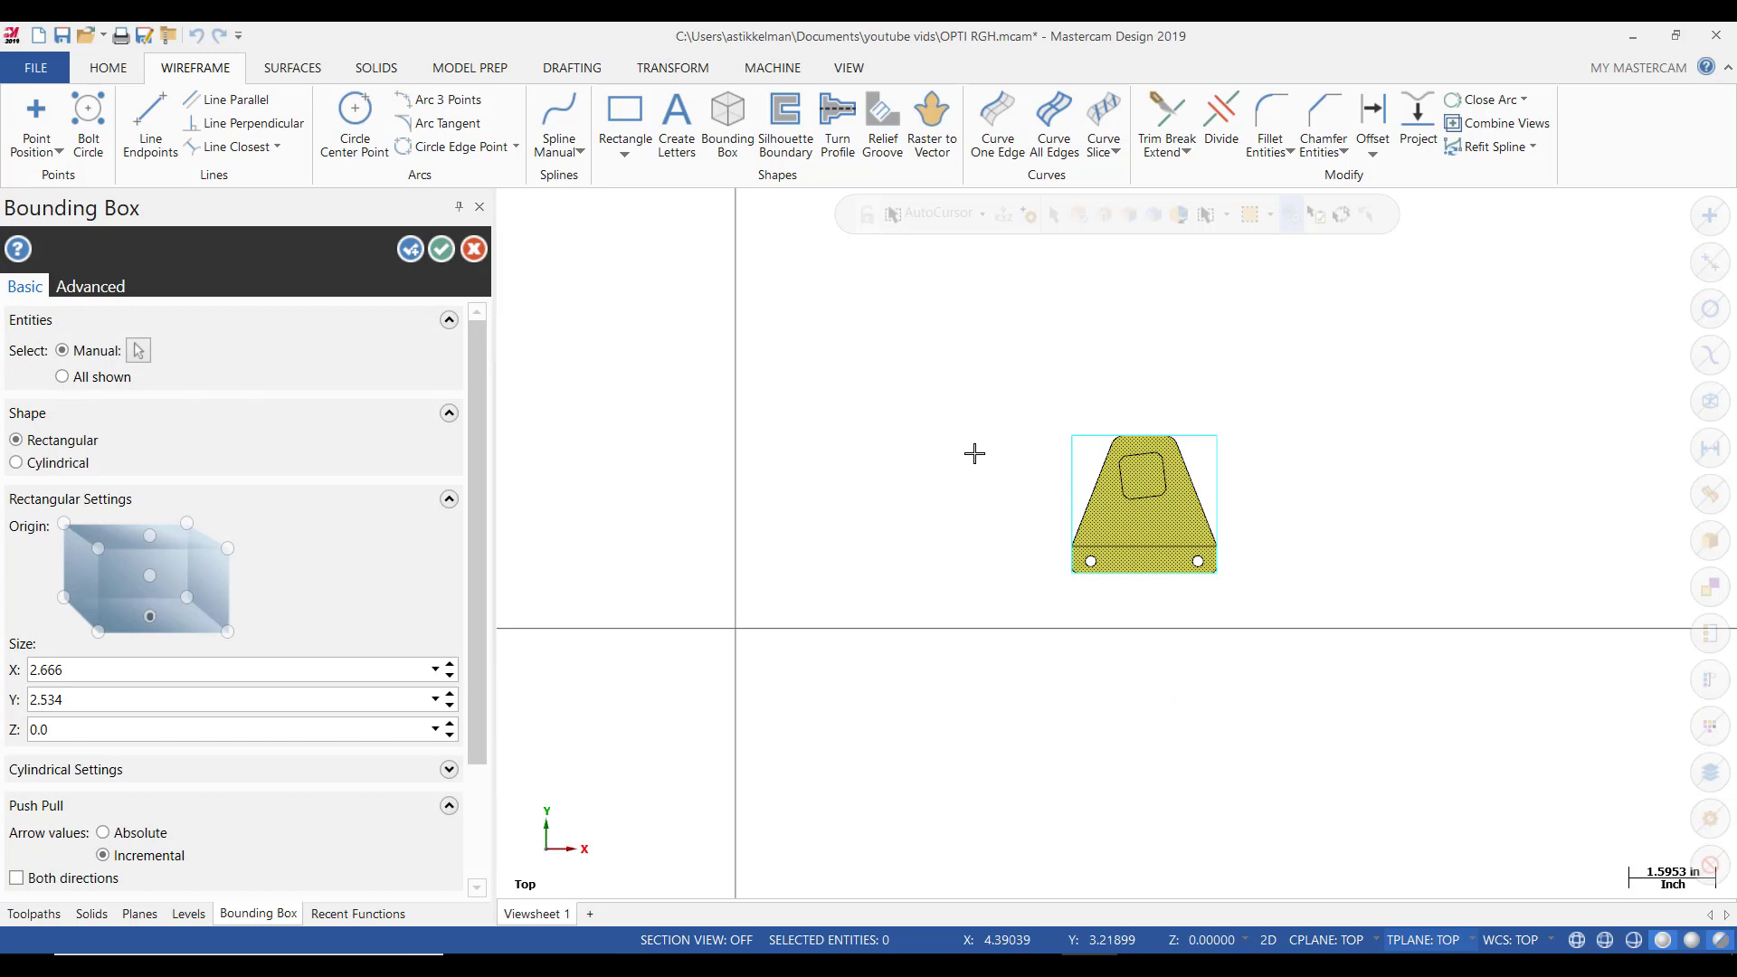
{"action": "scroll", "coordinate": [1230, 508], "scroll_direction": "up", "scroll_amount": 5}
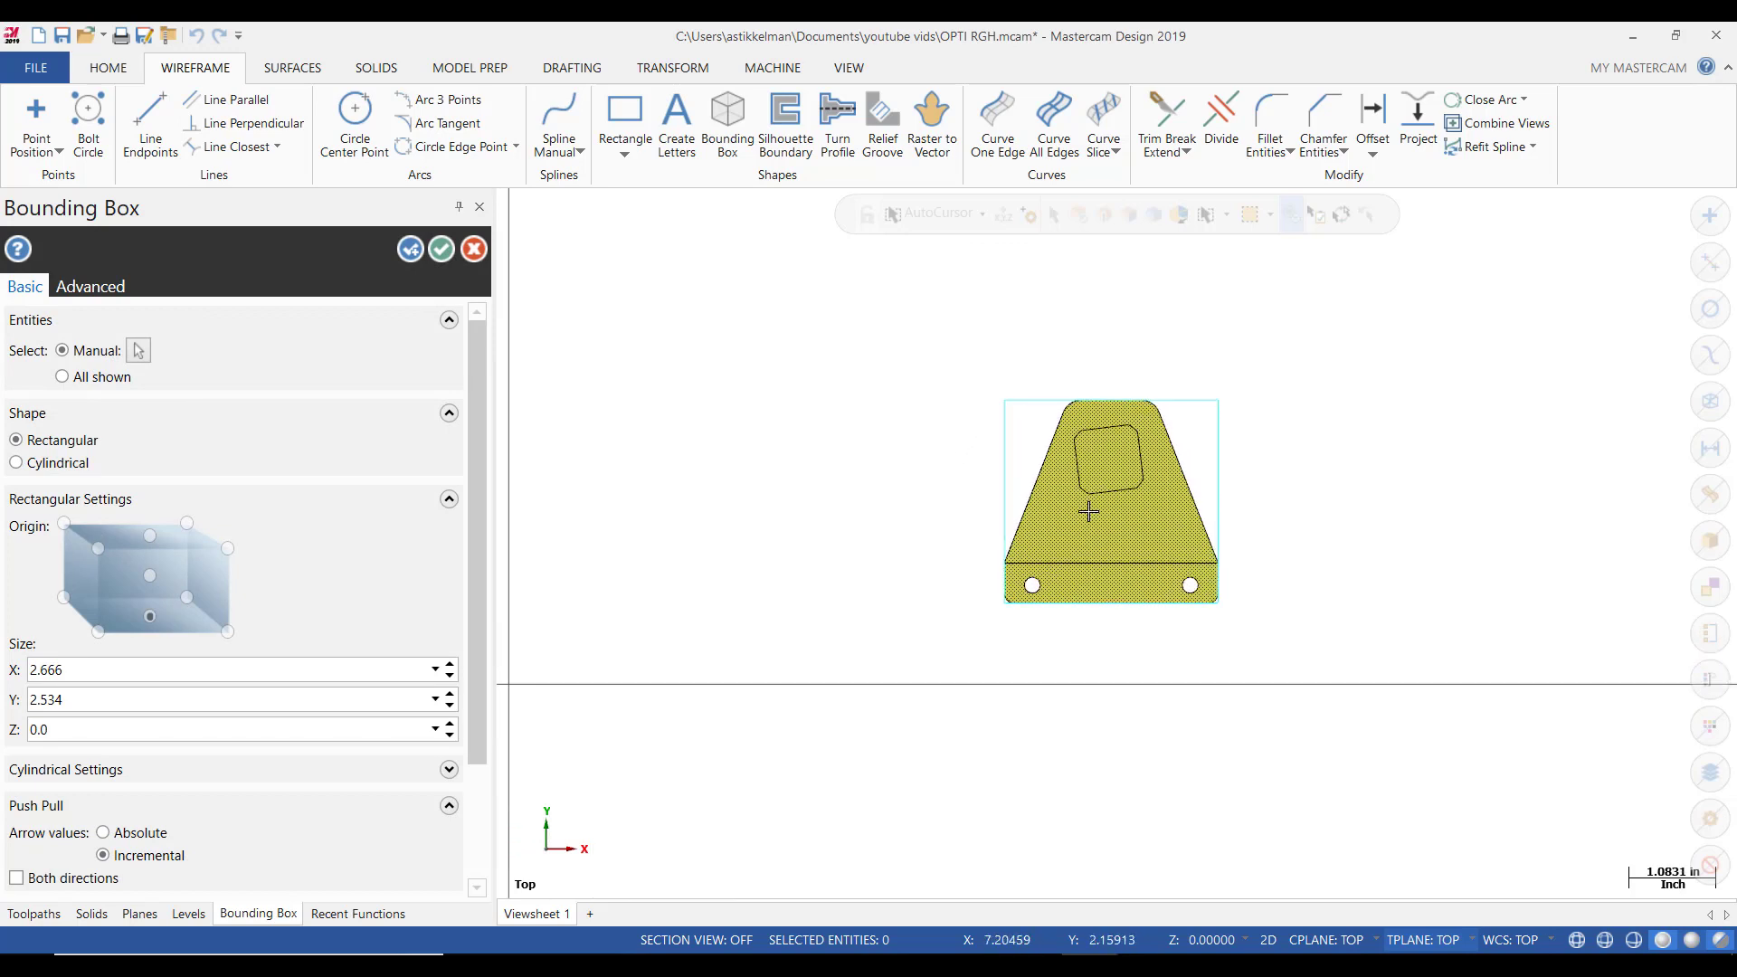
{"action": "scroll", "coordinate": [1213, 362], "scroll_direction": "up", "scroll_amount": 1}
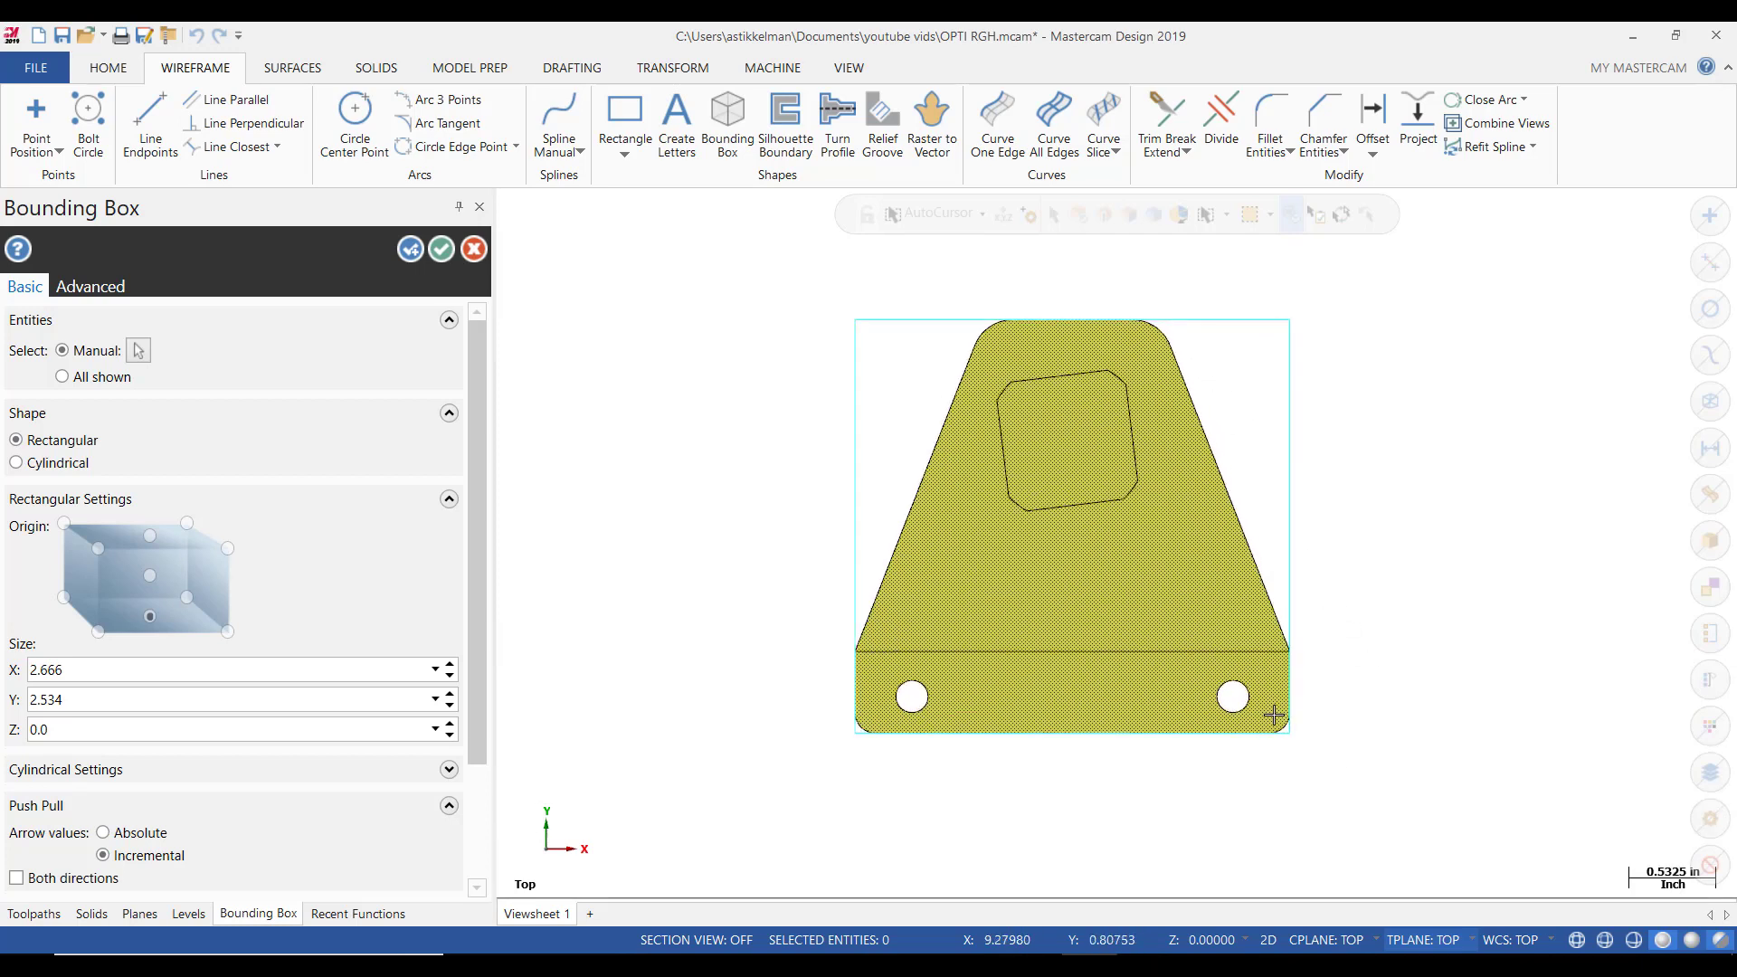
{"action": "left_click", "coordinate": [442, 250]}
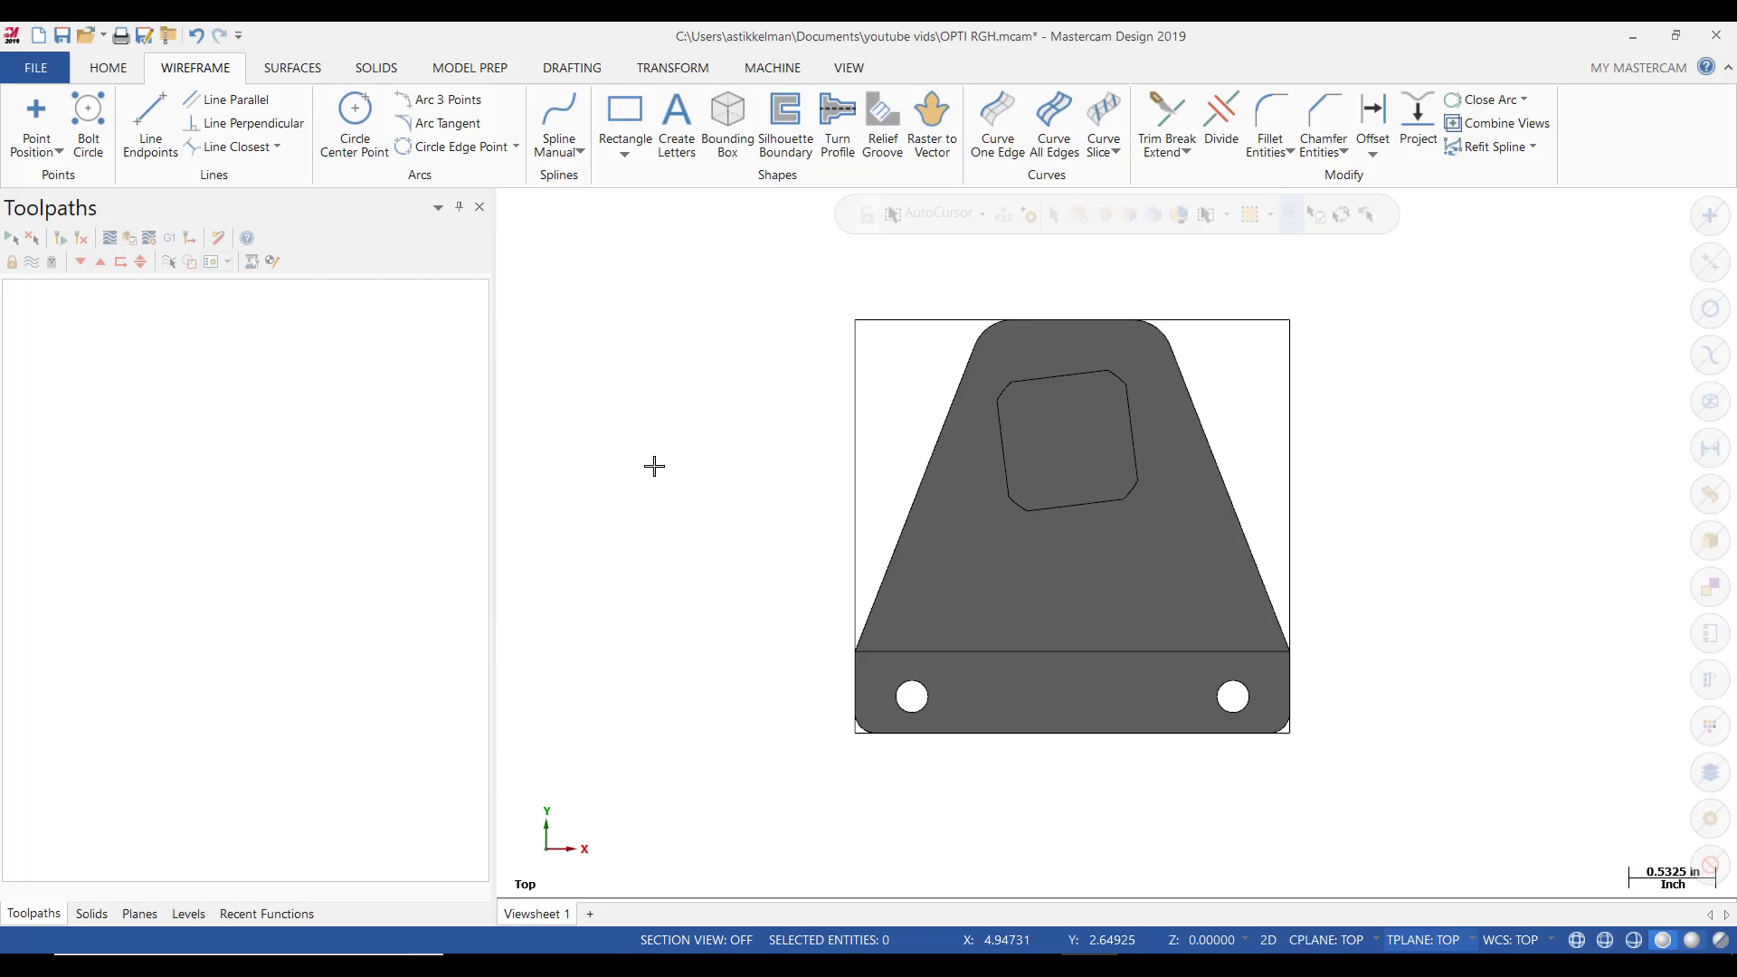
Move all geometry to the WCS origin from the midpoint of the bounding rectangle's upper edge, using the Midpoint snap.
{"action": "left_click", "coordinate": [674, 69]}
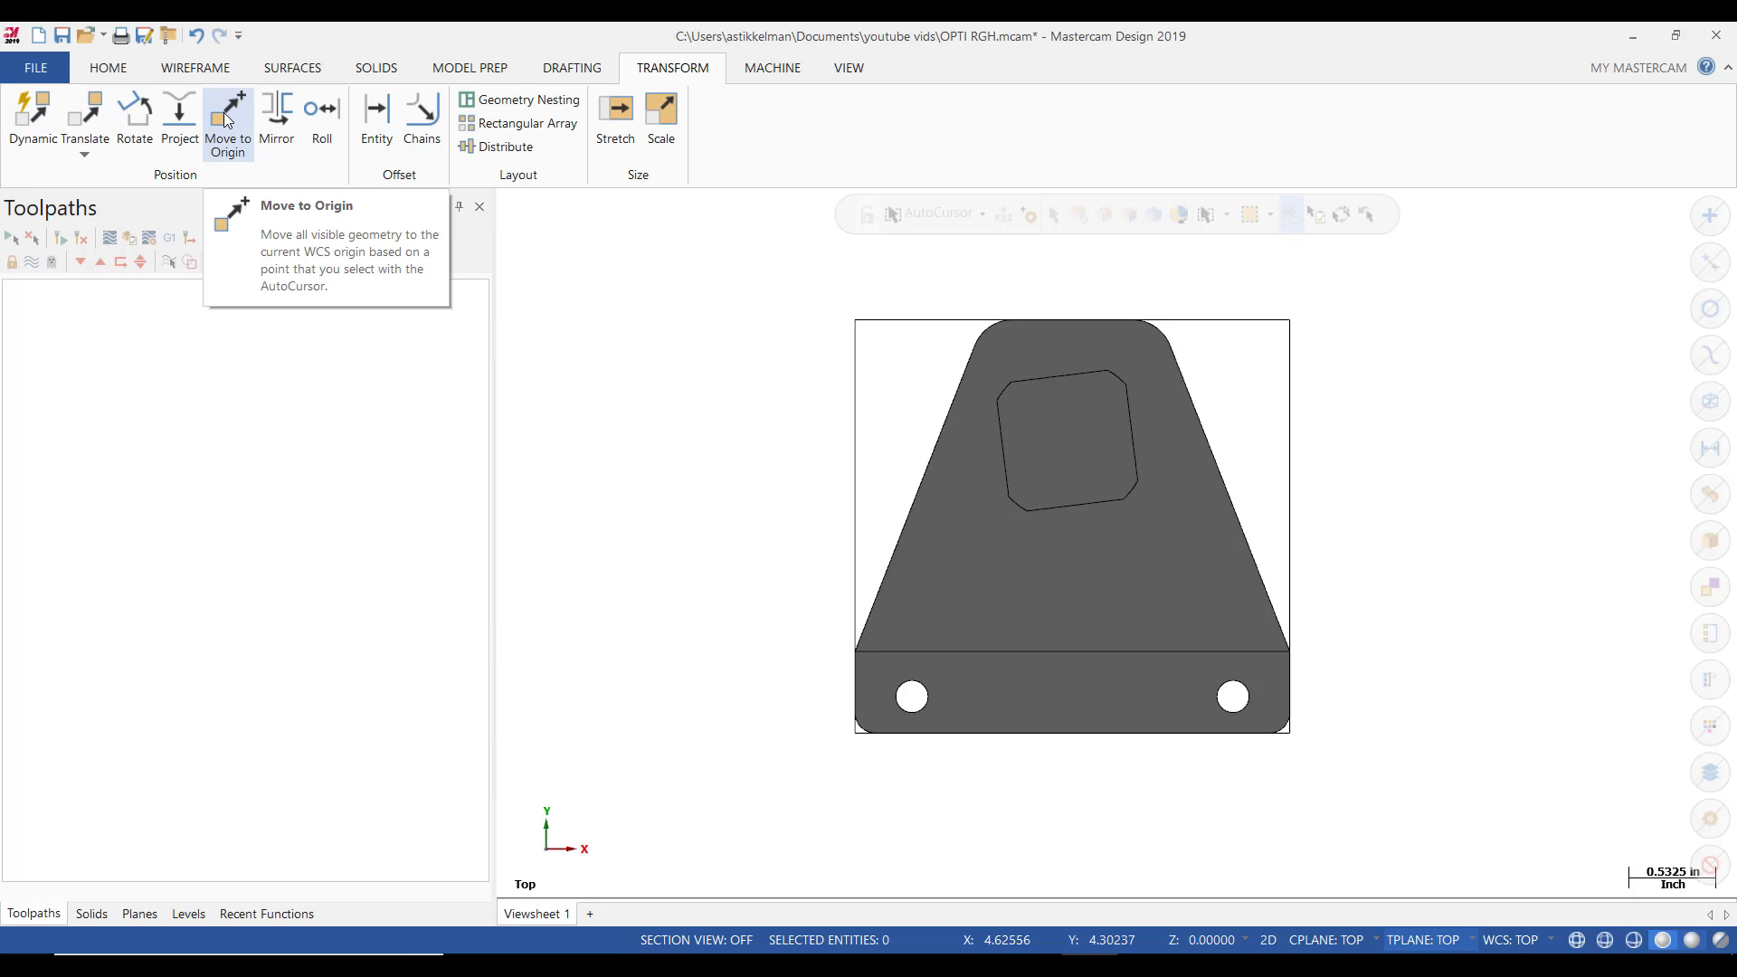
{"action": "left_click", "coordinate": [228, 120]}
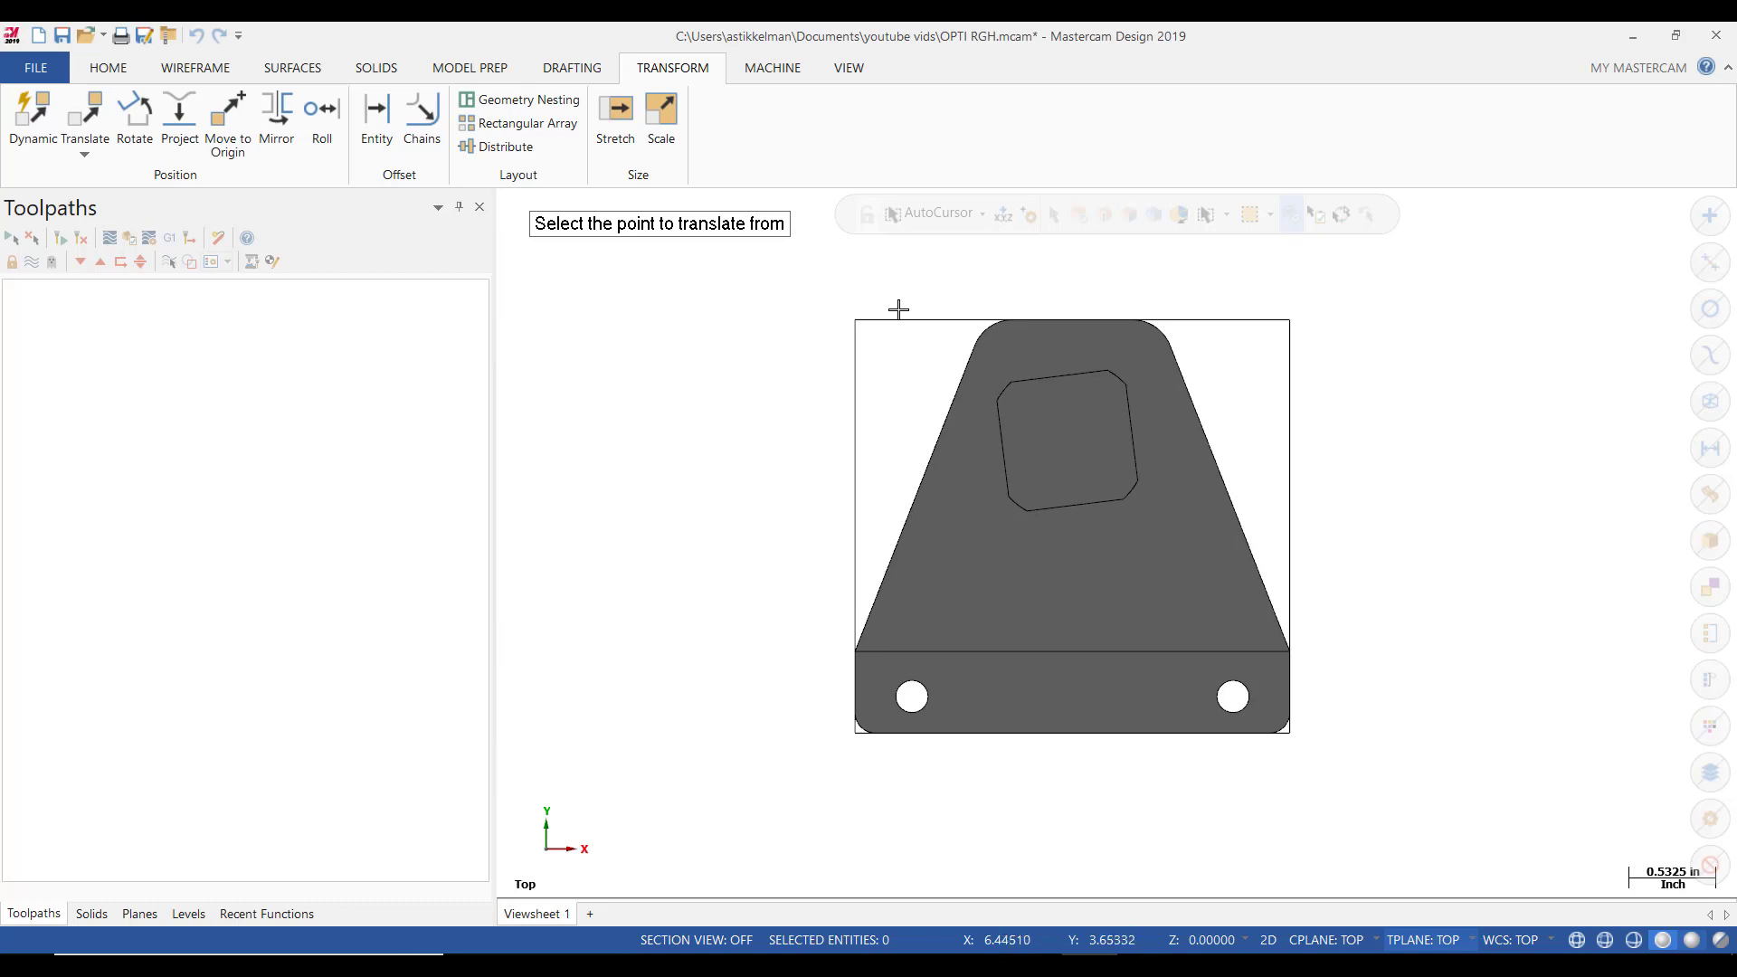
{"action": "left_click", "coordinate": [921, 217]}
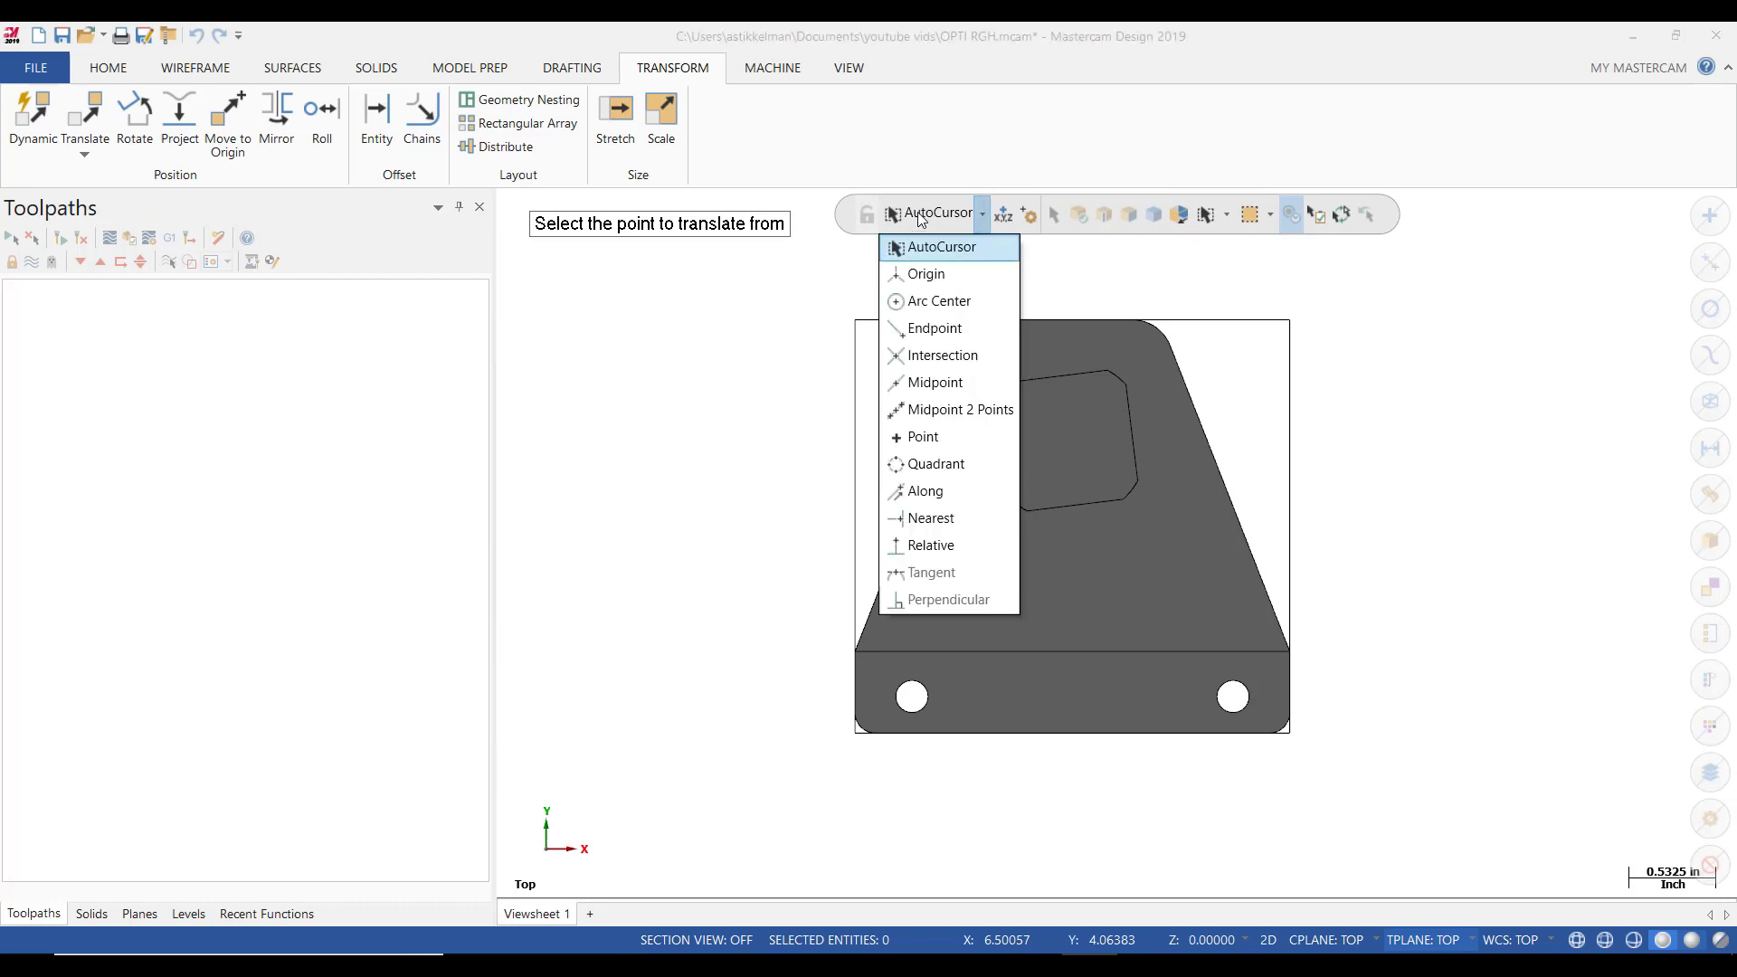
{"action": "left_click", "coordinate": [932, 384]}
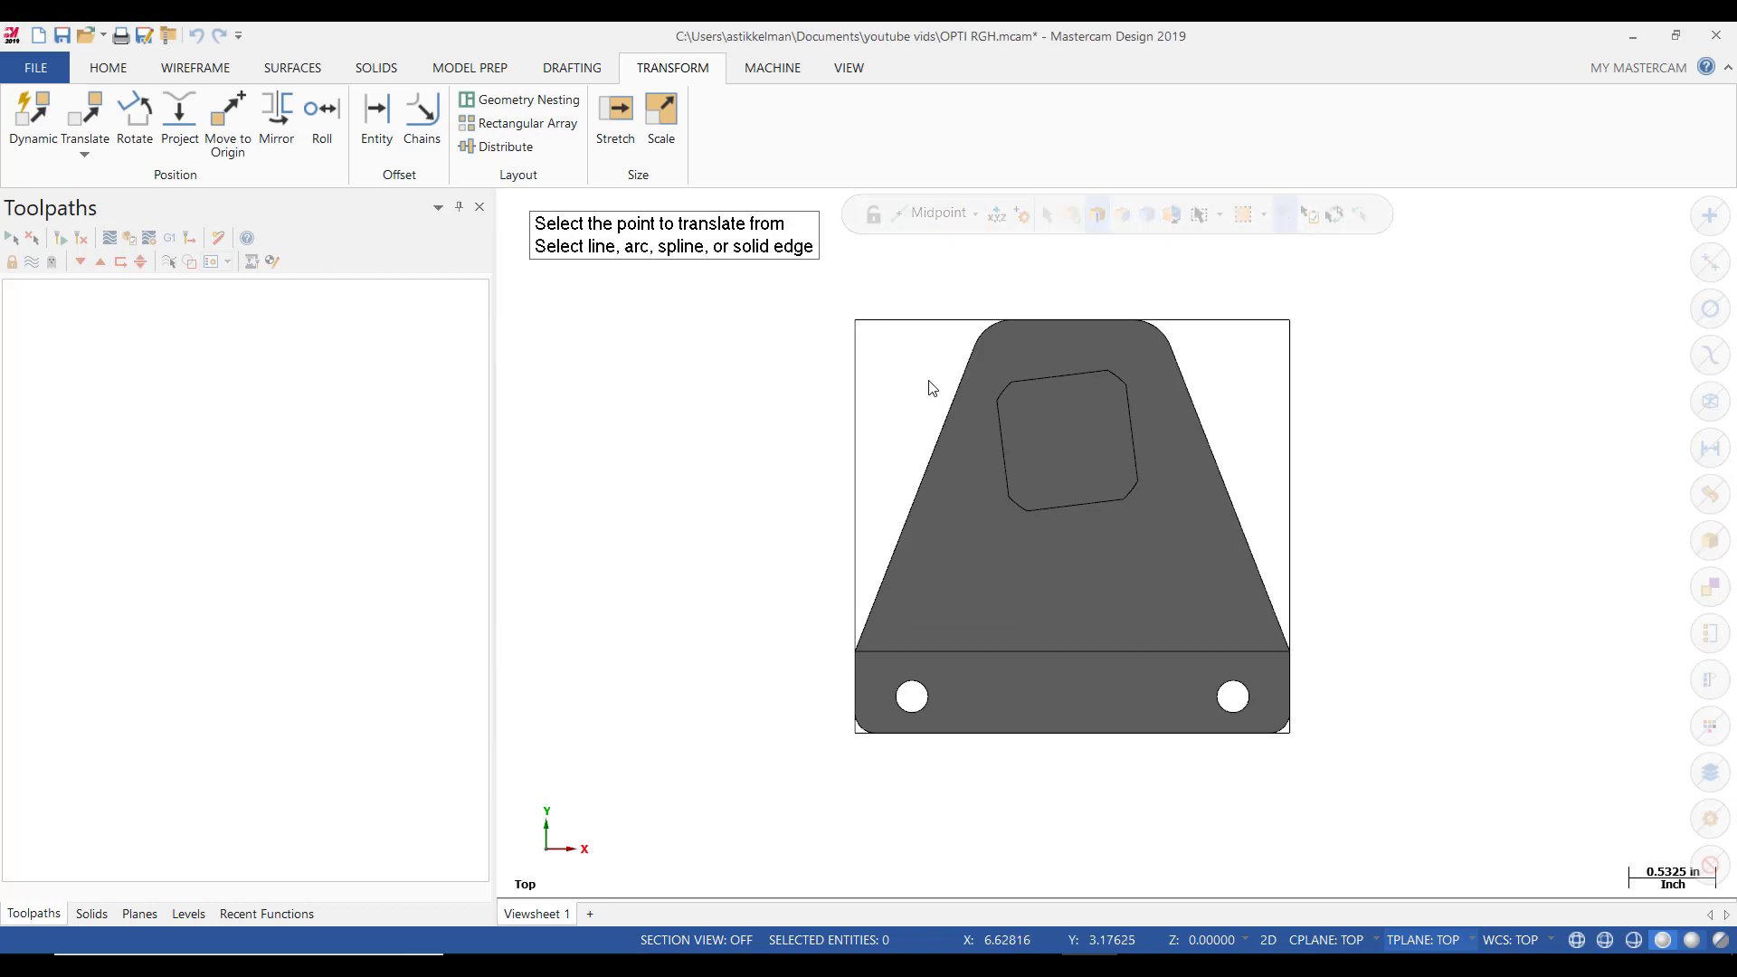
{"action": "left_click", "coordinate": [946, 329]}
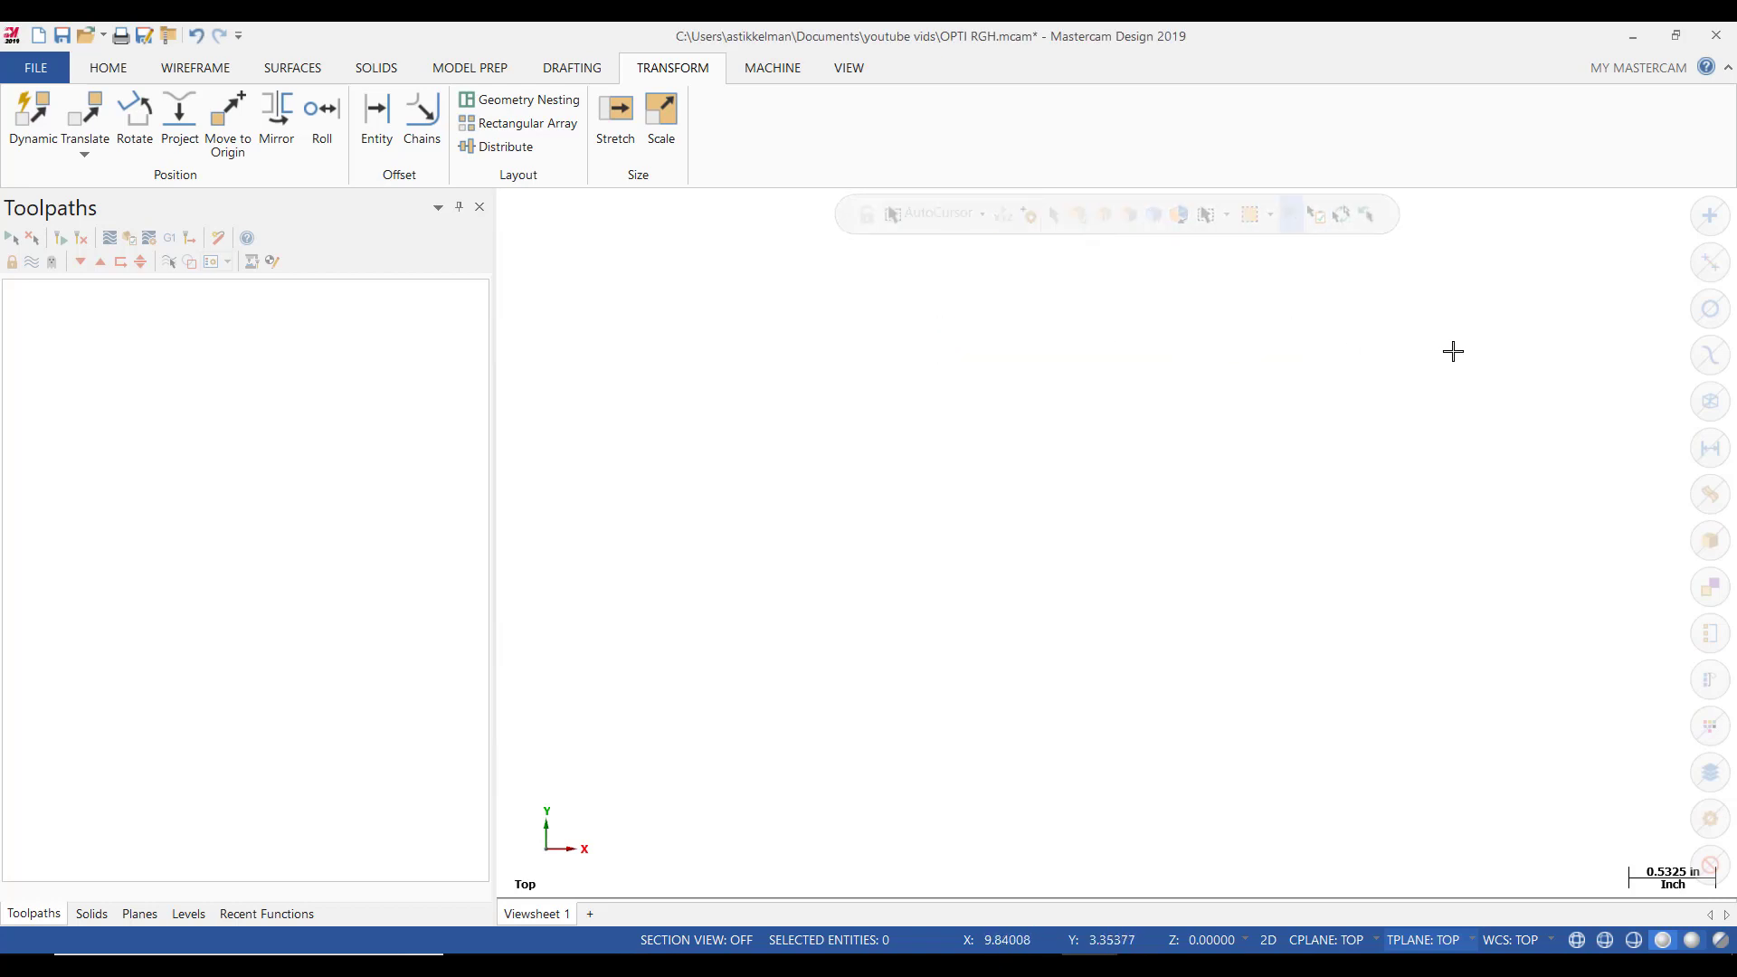
Examine the part's position relative to the origin in the top view, the Front (WCS) view and an angled view.
{"action": "scroll", "coordinate": [1494, 367], "scroll_direction": "down", "scroll_amount": 3}
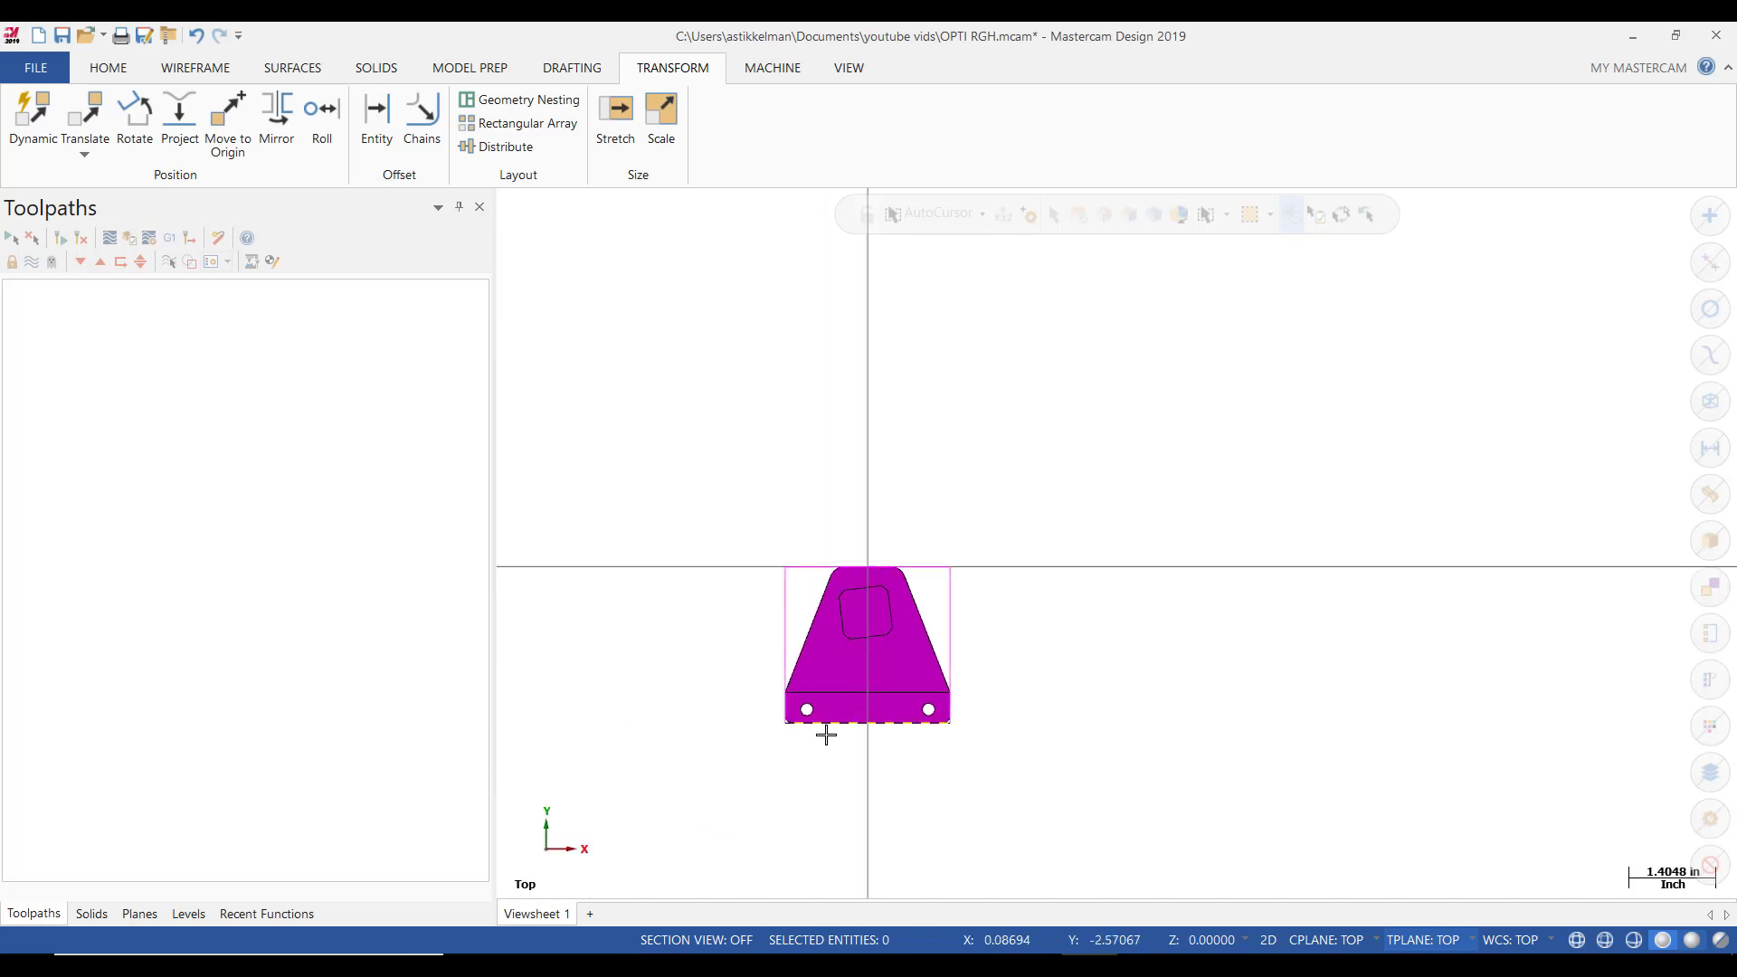
{"action": "scroll", "coordinate": [746, 732], "scroll_direction": "up", "scroll_amount": 1}
{"action": "scroll", "coordinate": [714, 731], "scroll_direction": "up", "scroll_amount": 3}
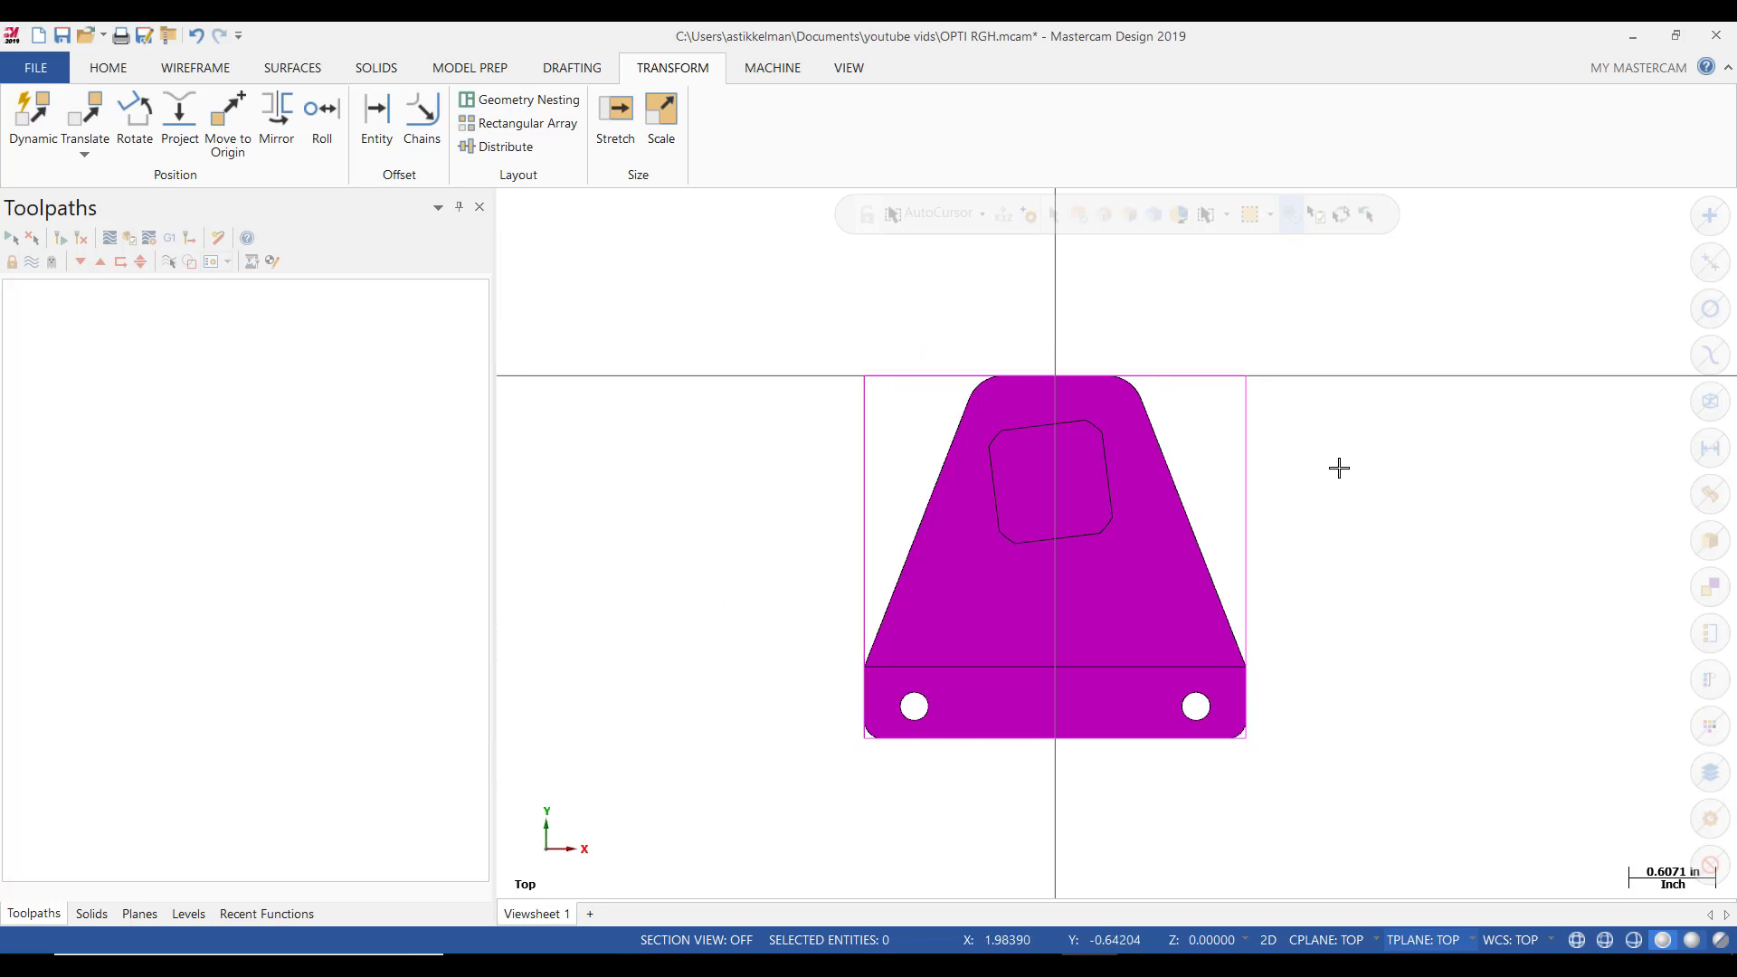
{"action": "right_click", "coordinate": [1326, 324]}
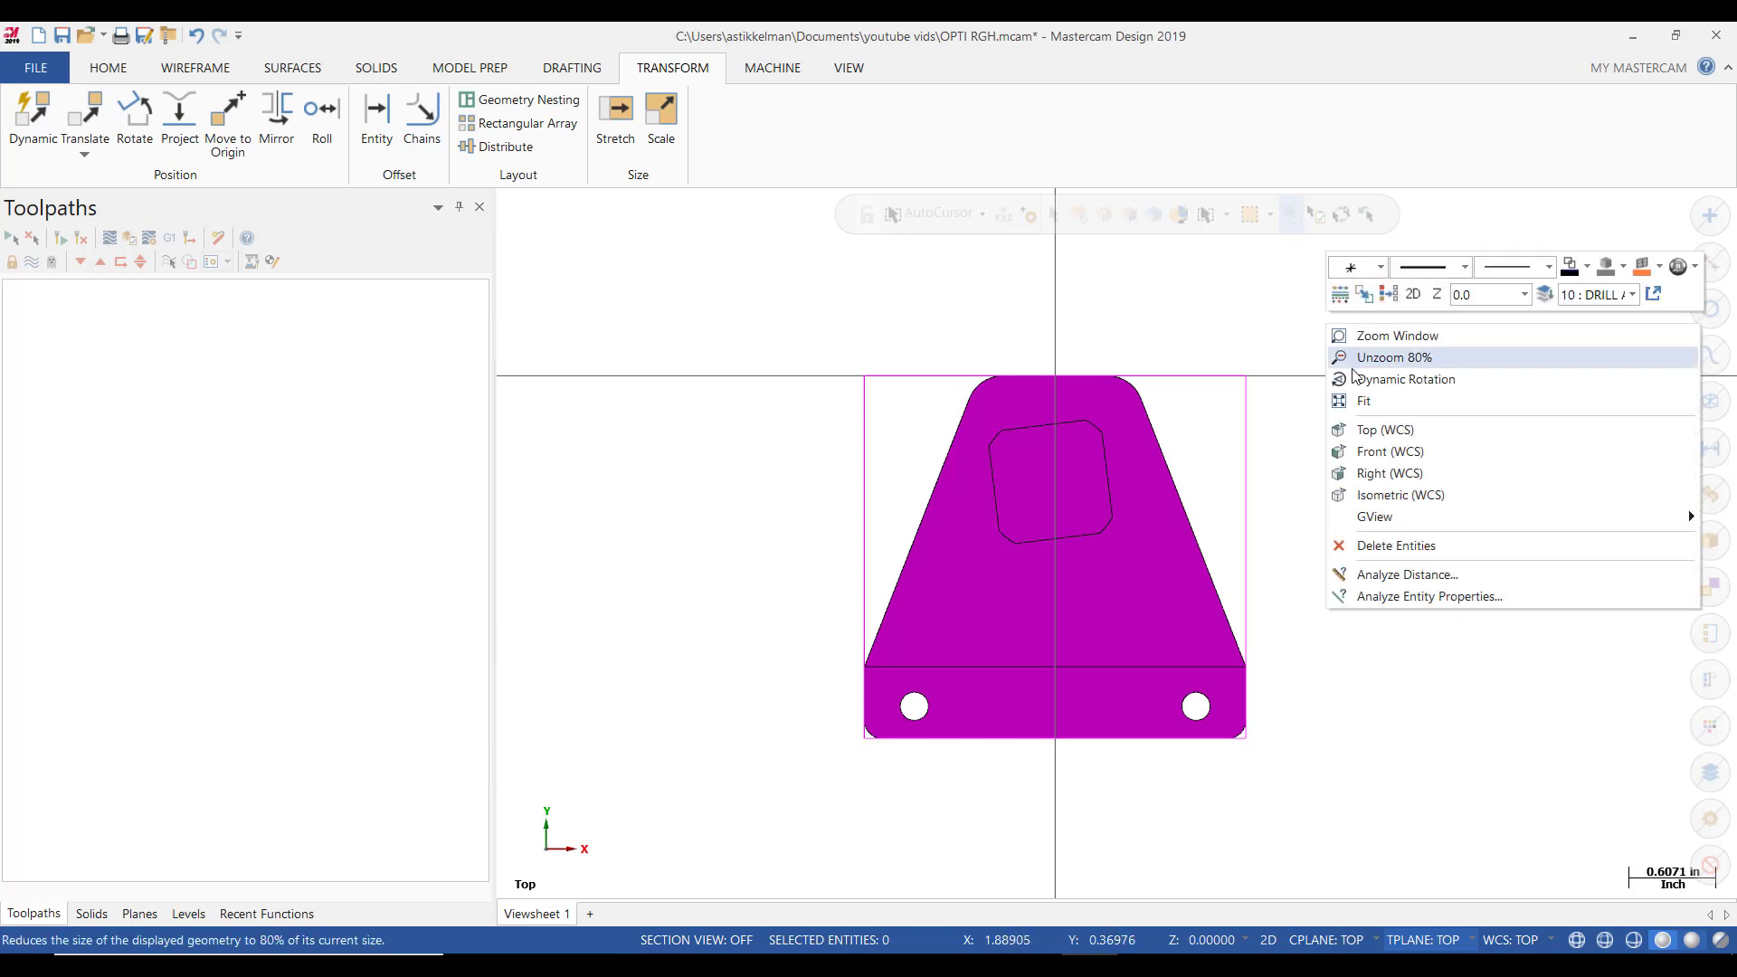
{"action": "left_click", "coordinate": [1385, 452]}
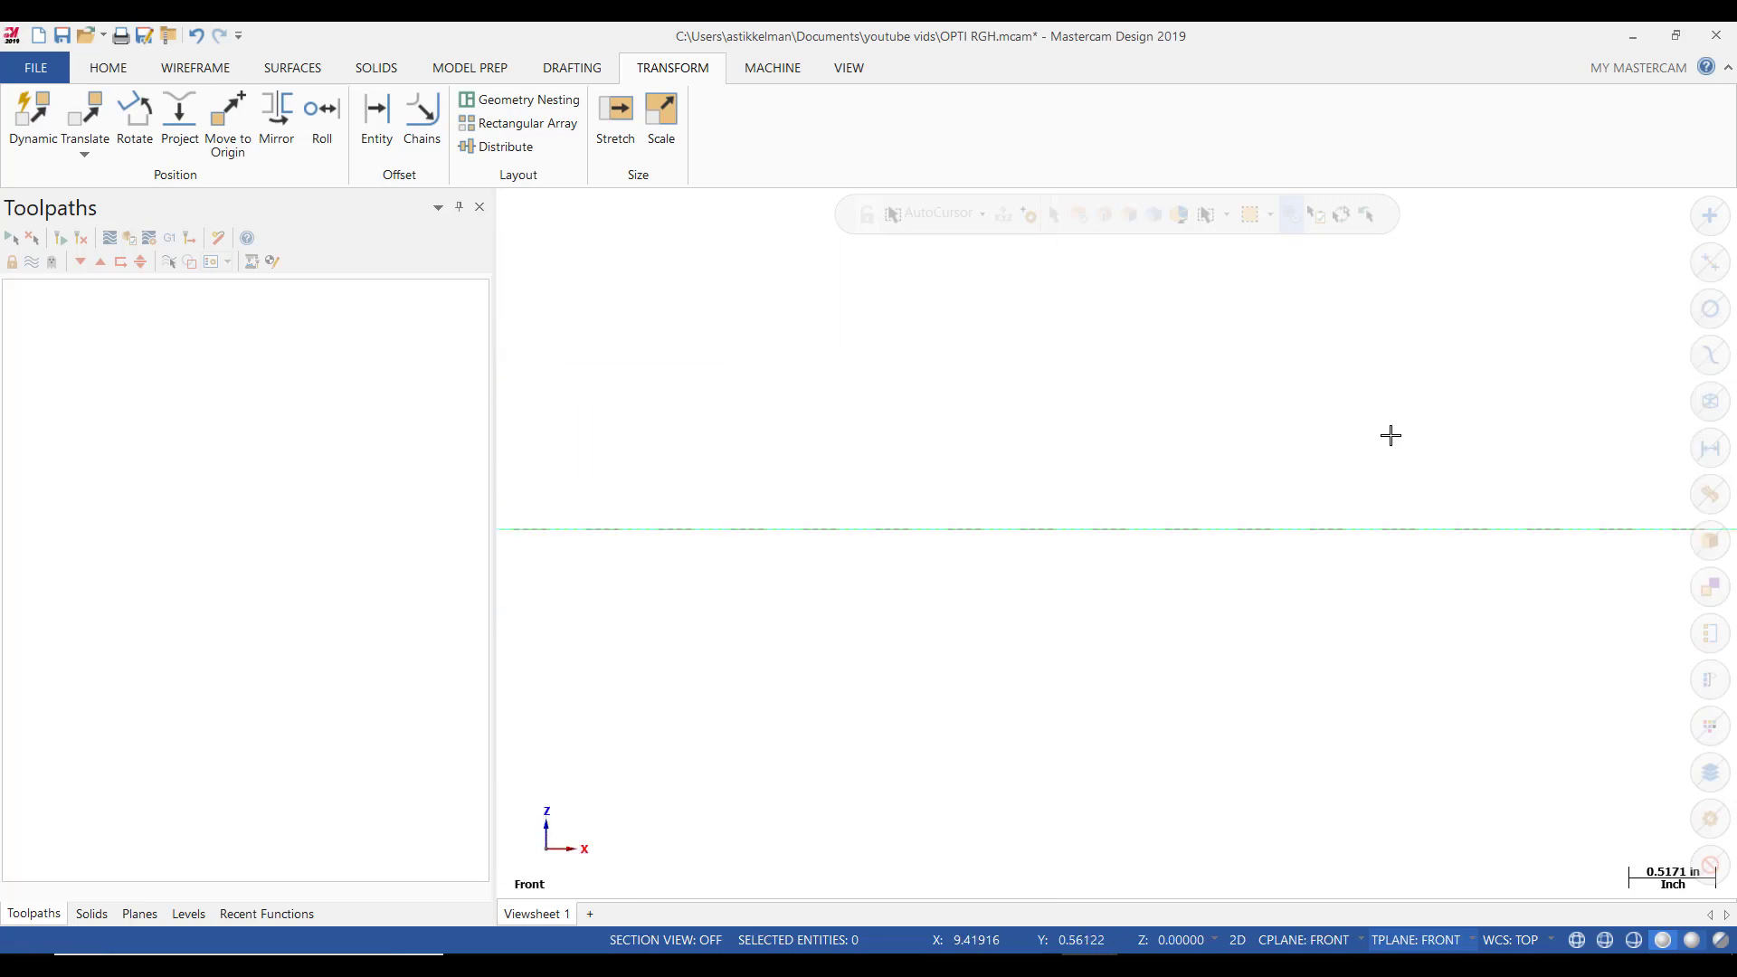
{"action": "right_click", "coordinate": [1368, 434]}
{"action": "left_click", "coordinate": [1437, 511]}
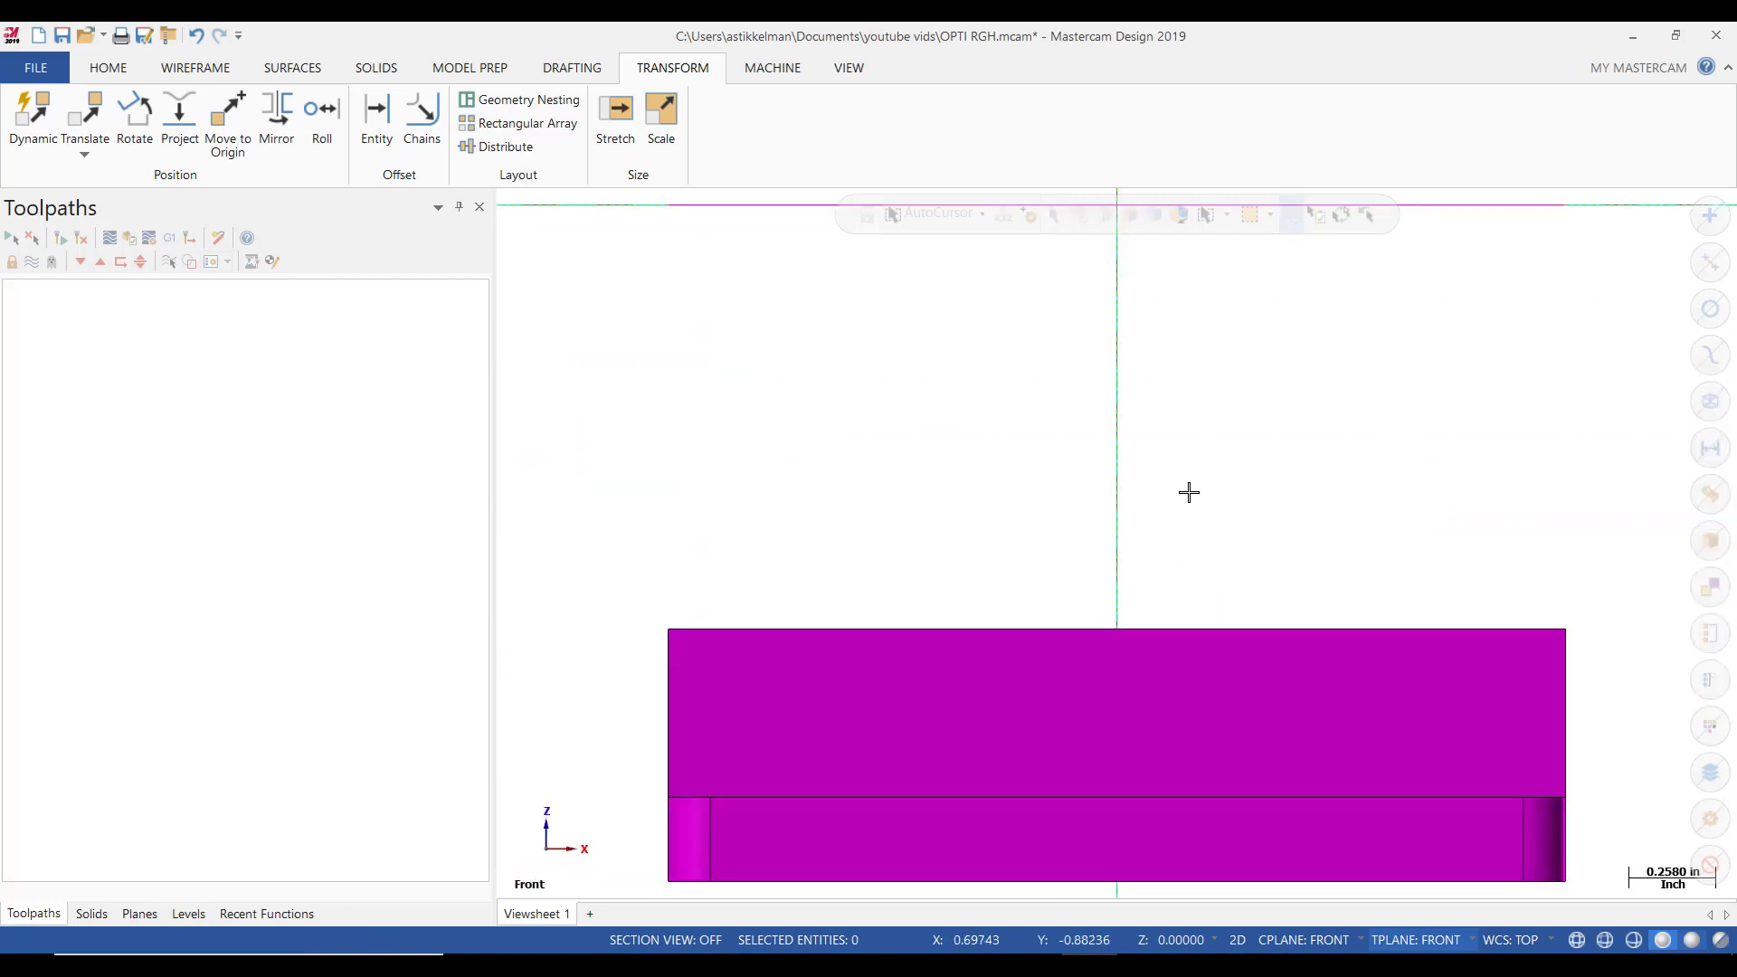
{"action": "scroll", "coordinate": [1068, 477], "scroll_direction": "down", "scroll_amount": 3}
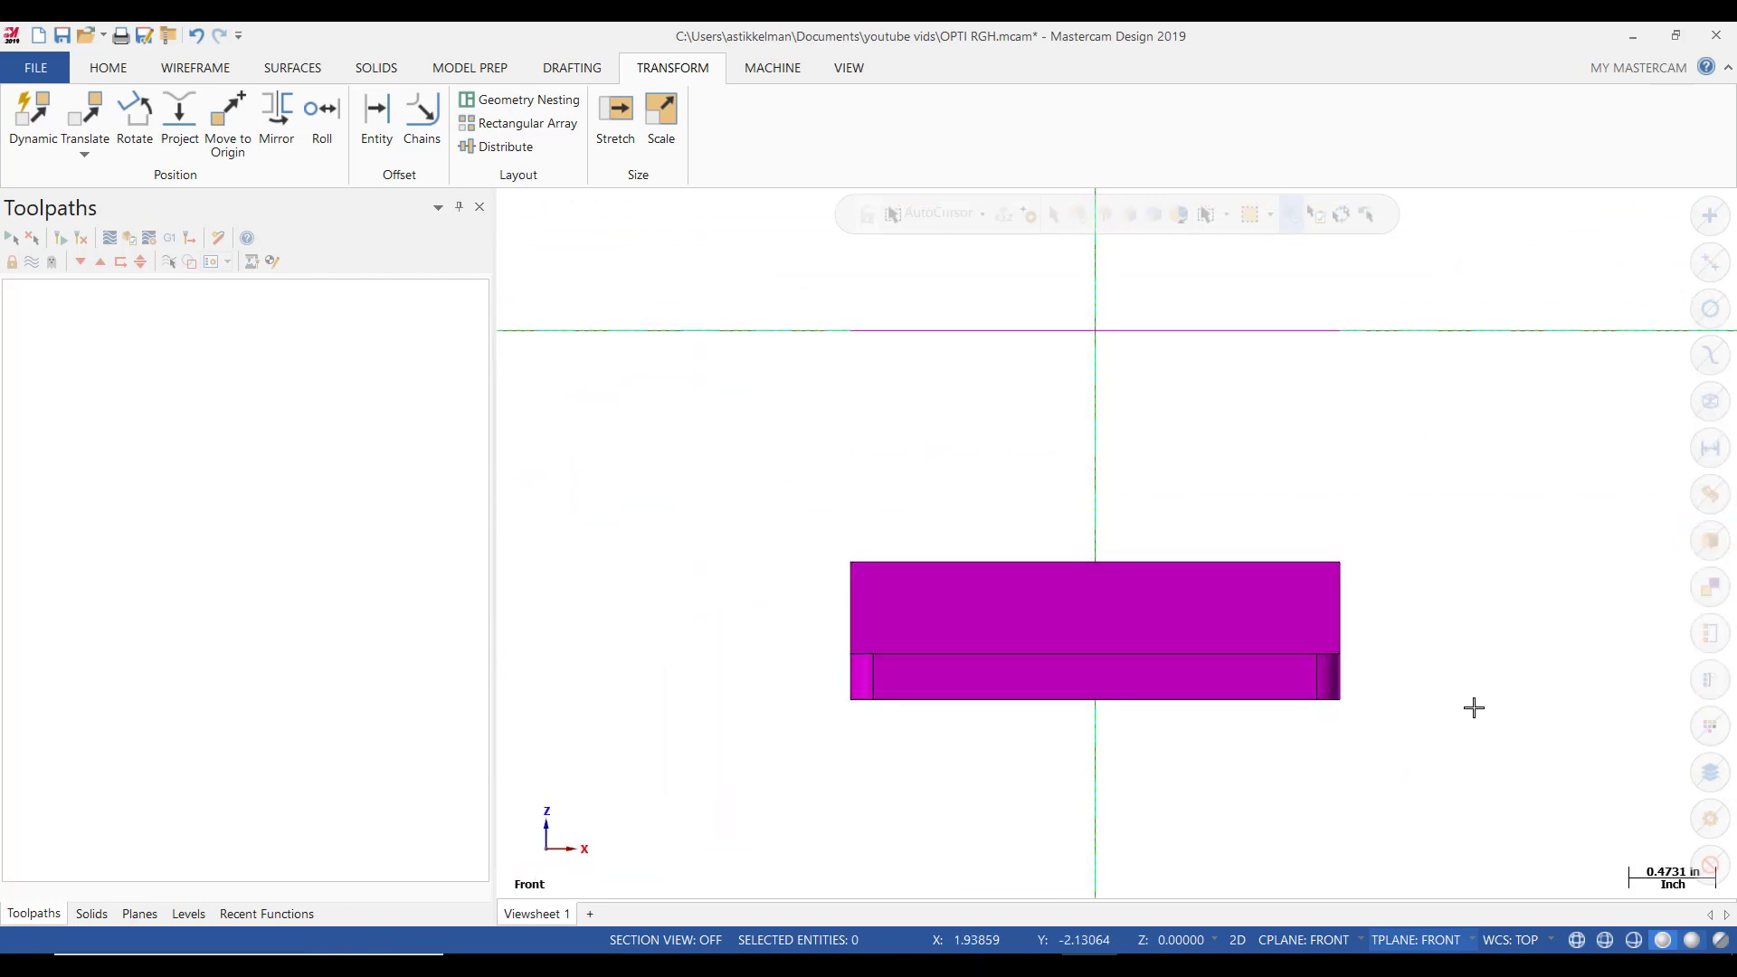
{"action": "middle_click_drag", "start_coordinate": [1475, 647], "coordinate": [1204, 543]}
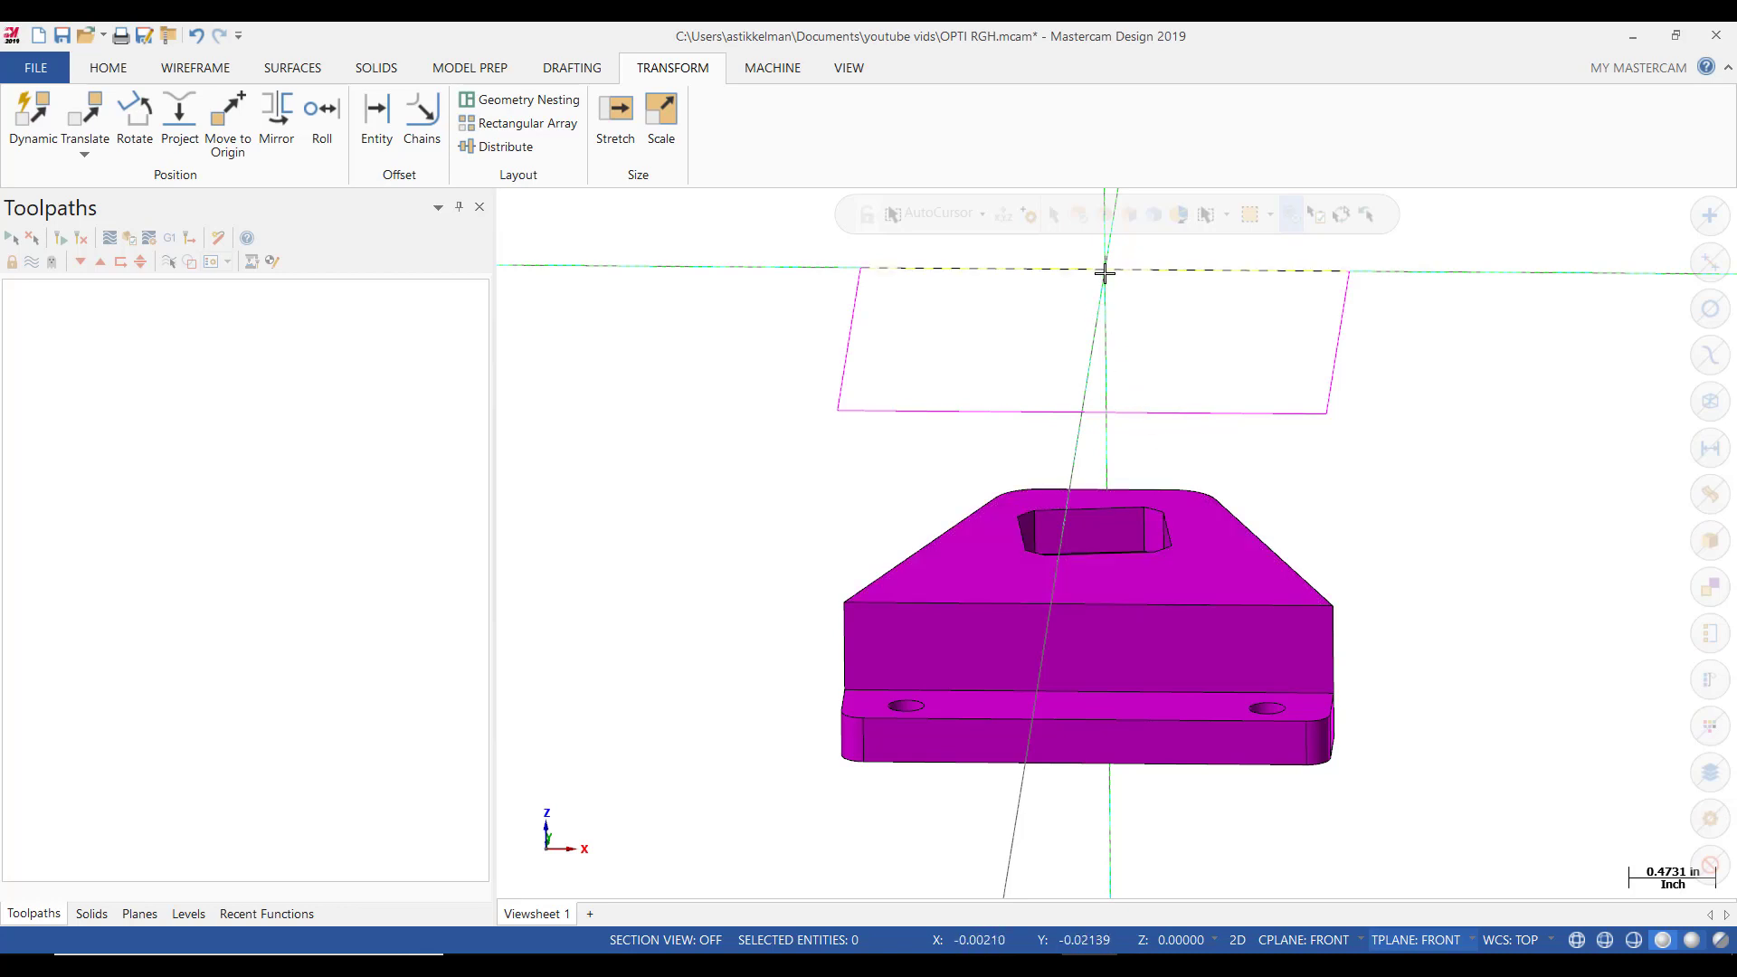
Create a rectangular bounding box around only the solid part in the Front (WCS) view.
{"action": "right_click", "coordinate": [1428, 456]}
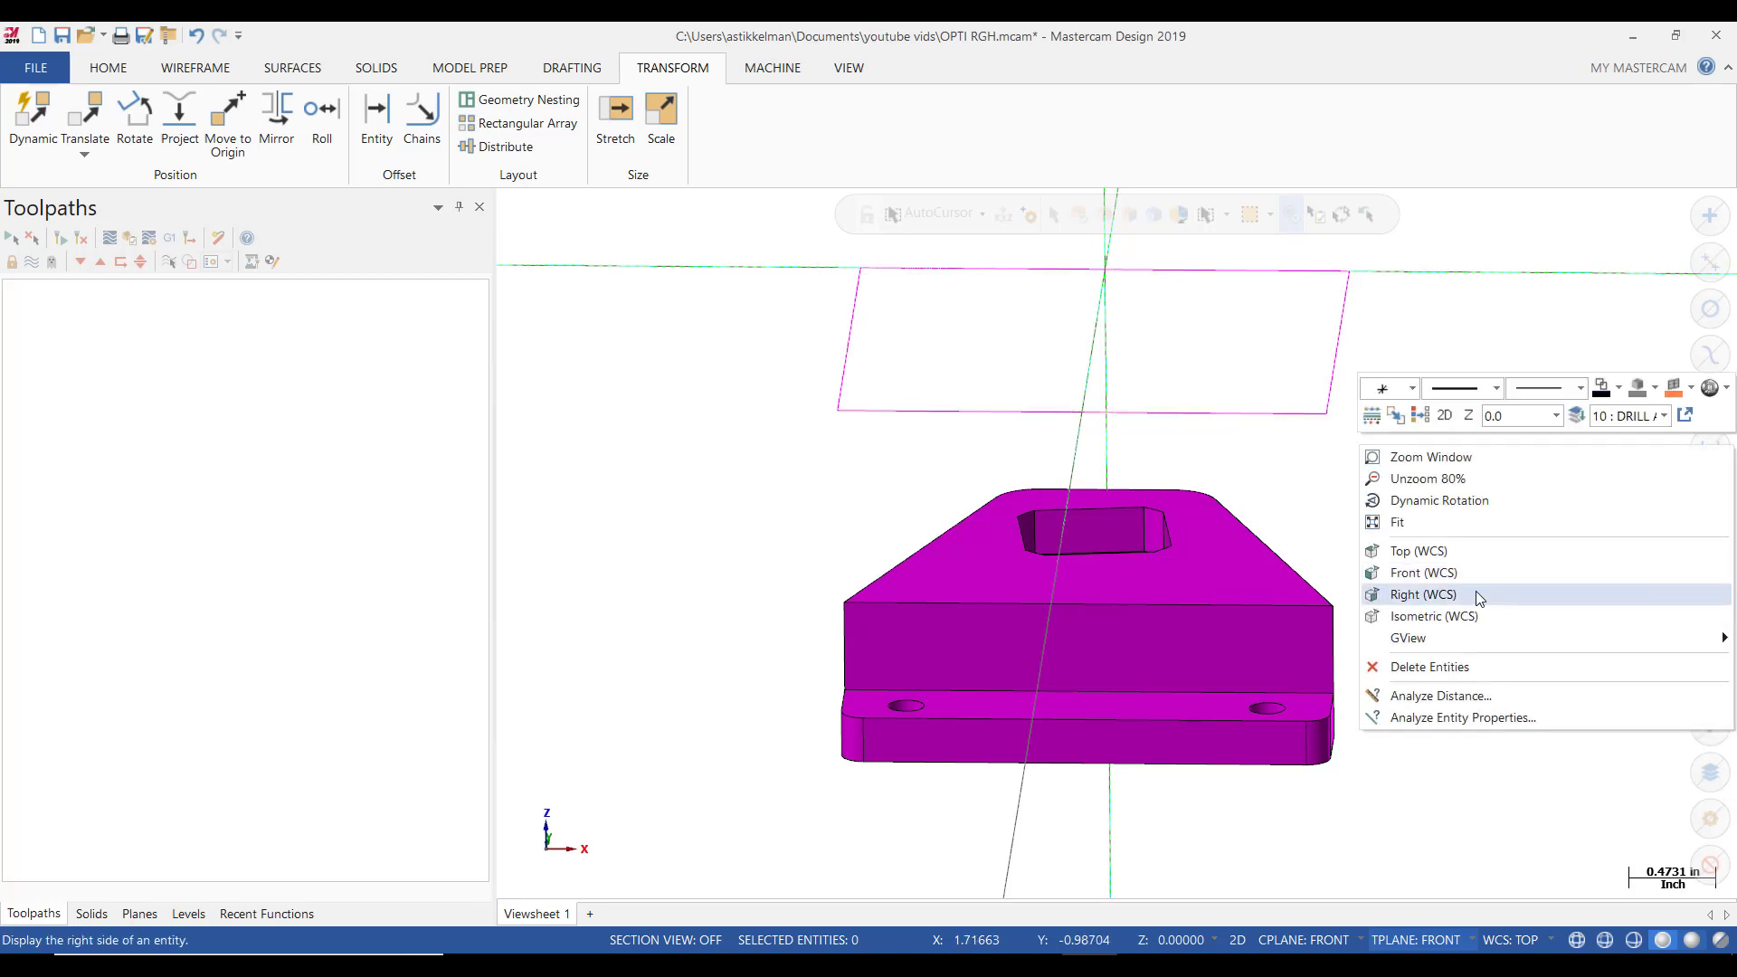
{"action": "left_click", "coordinate": [1469, 575]}
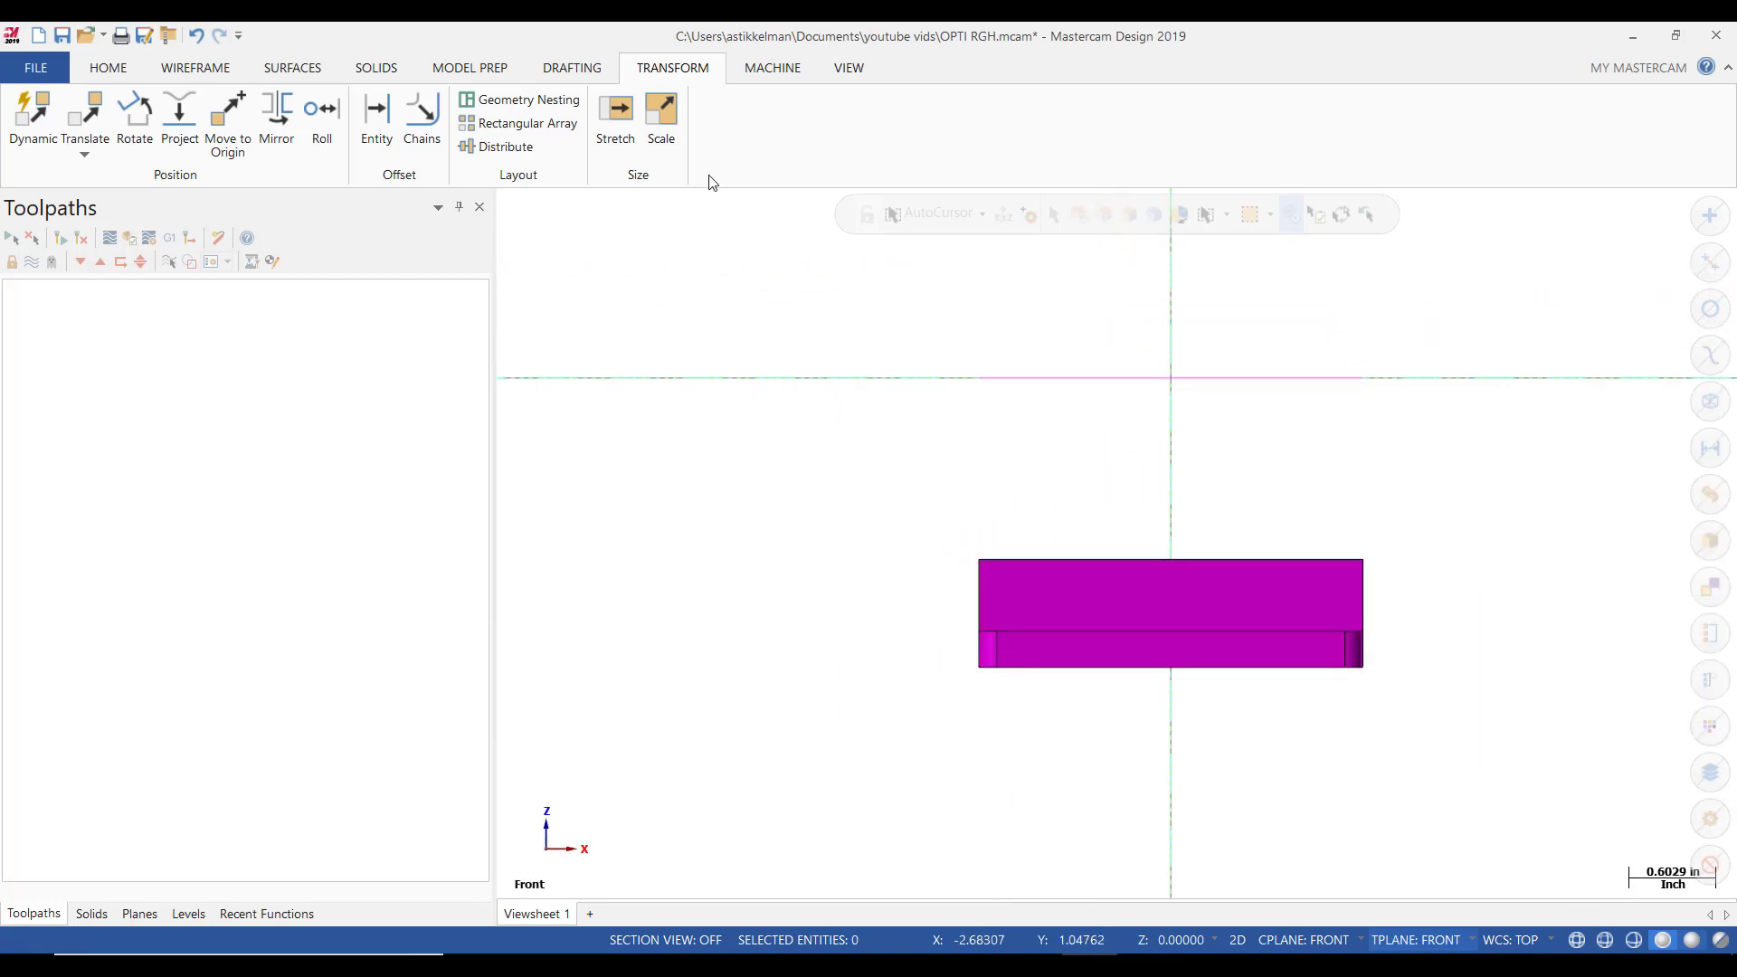
{"action": "left_click", "coordinate": [199, 70]}
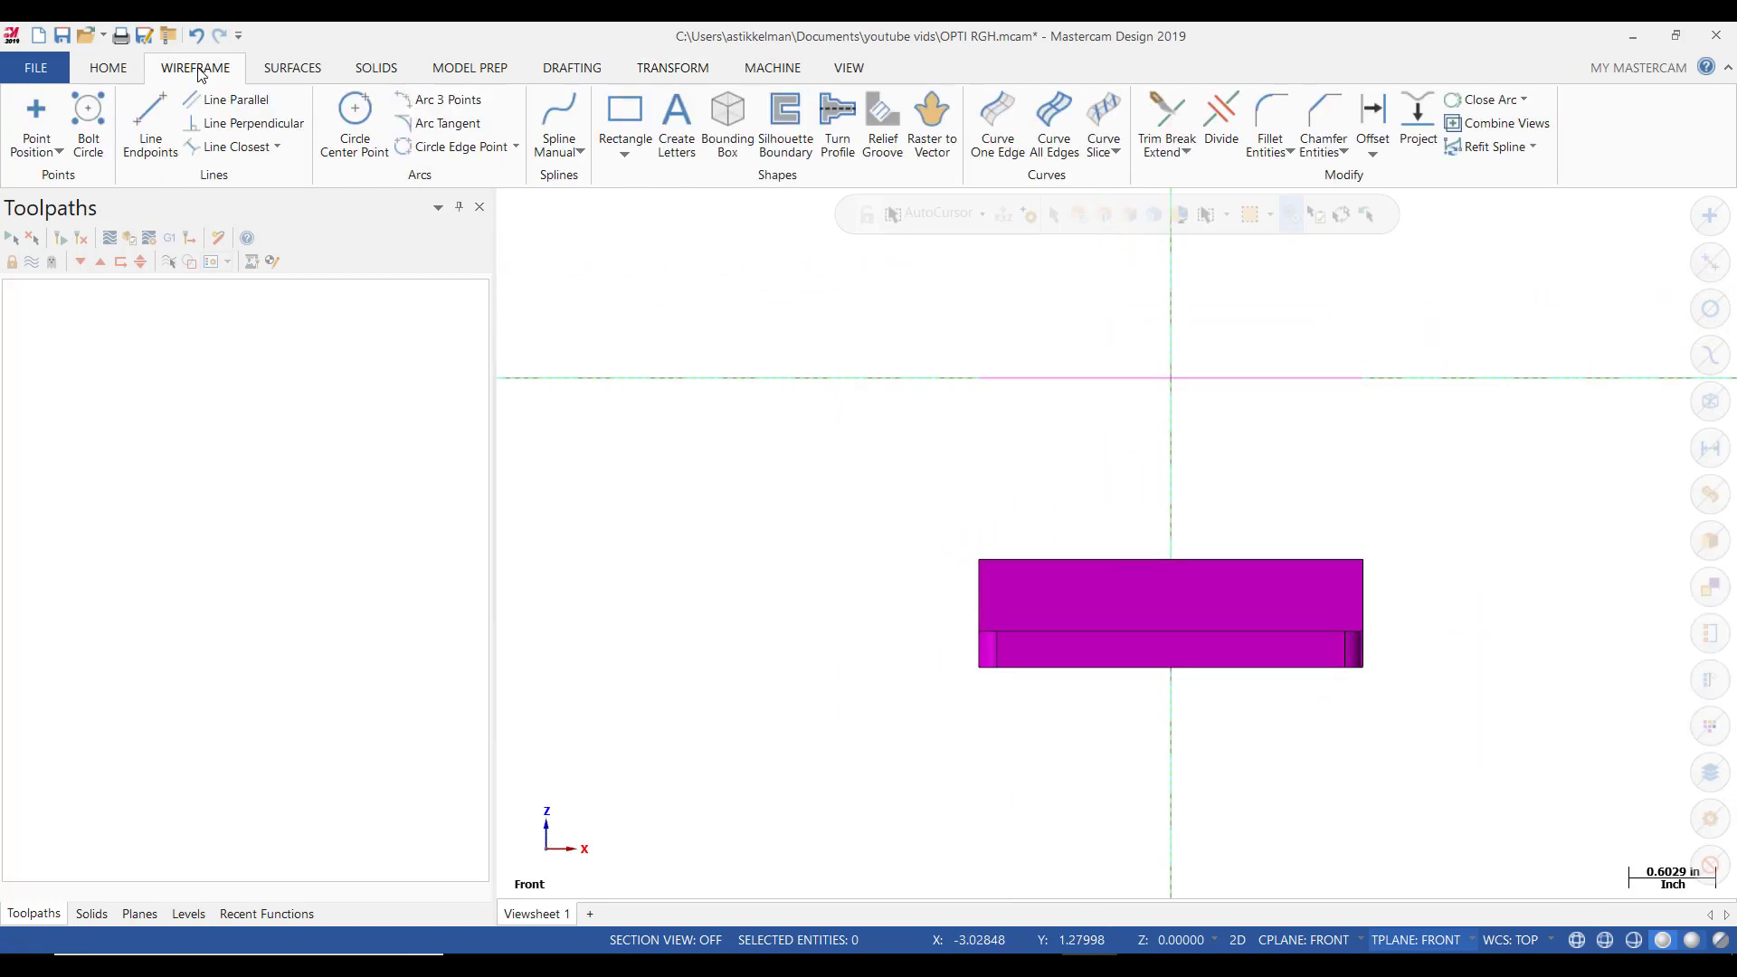
{"action": "left_click", "coordinate": [727, 122]}
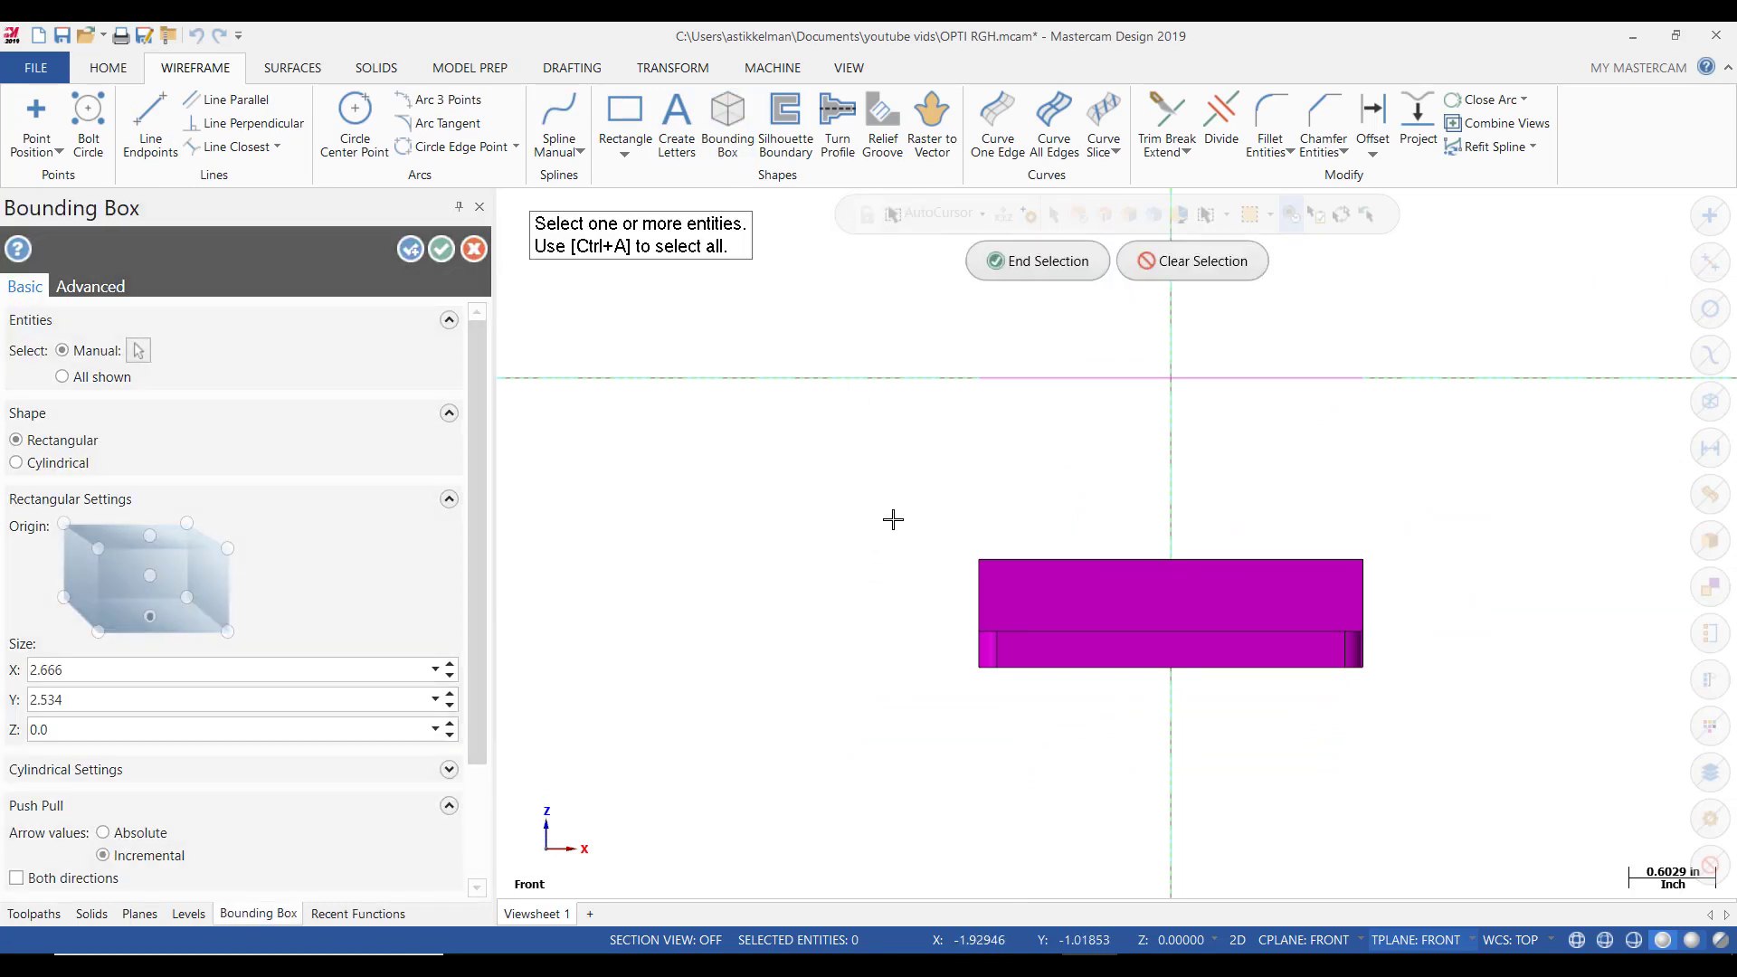
{"action": "left_click_drag", "start_coordinate": [893, 519], "coordinate": [1477, 751]}
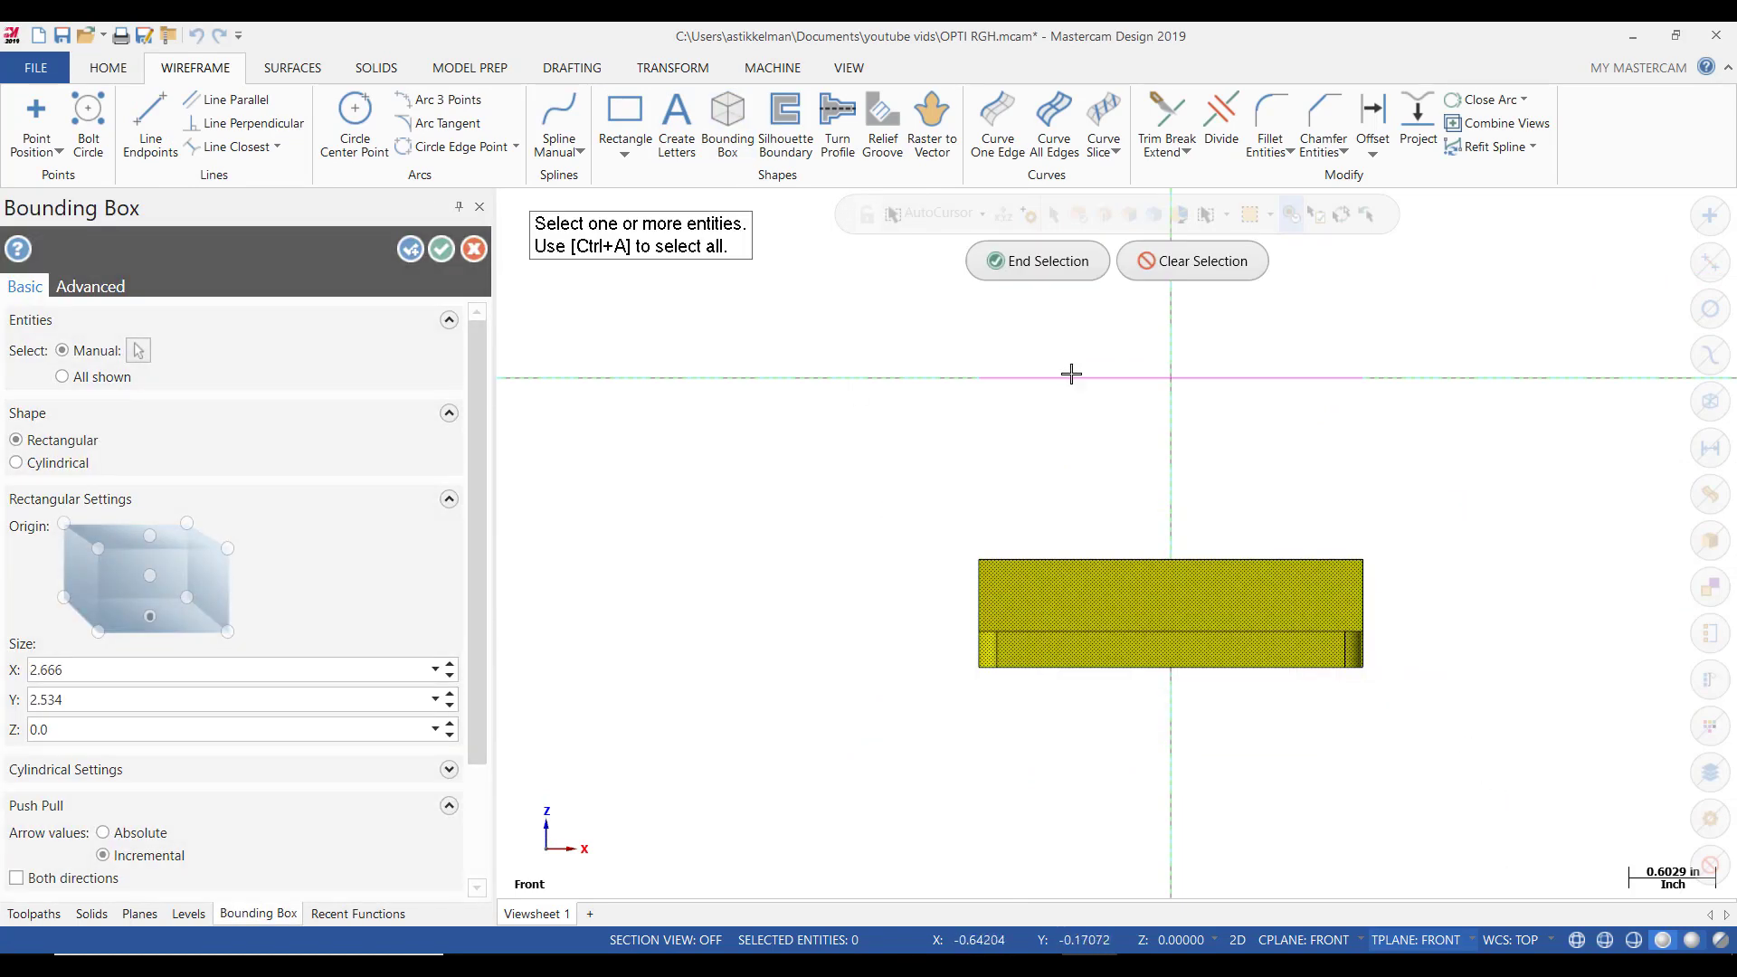
{"action": "left_click", "coordinate": [1037, 261]}
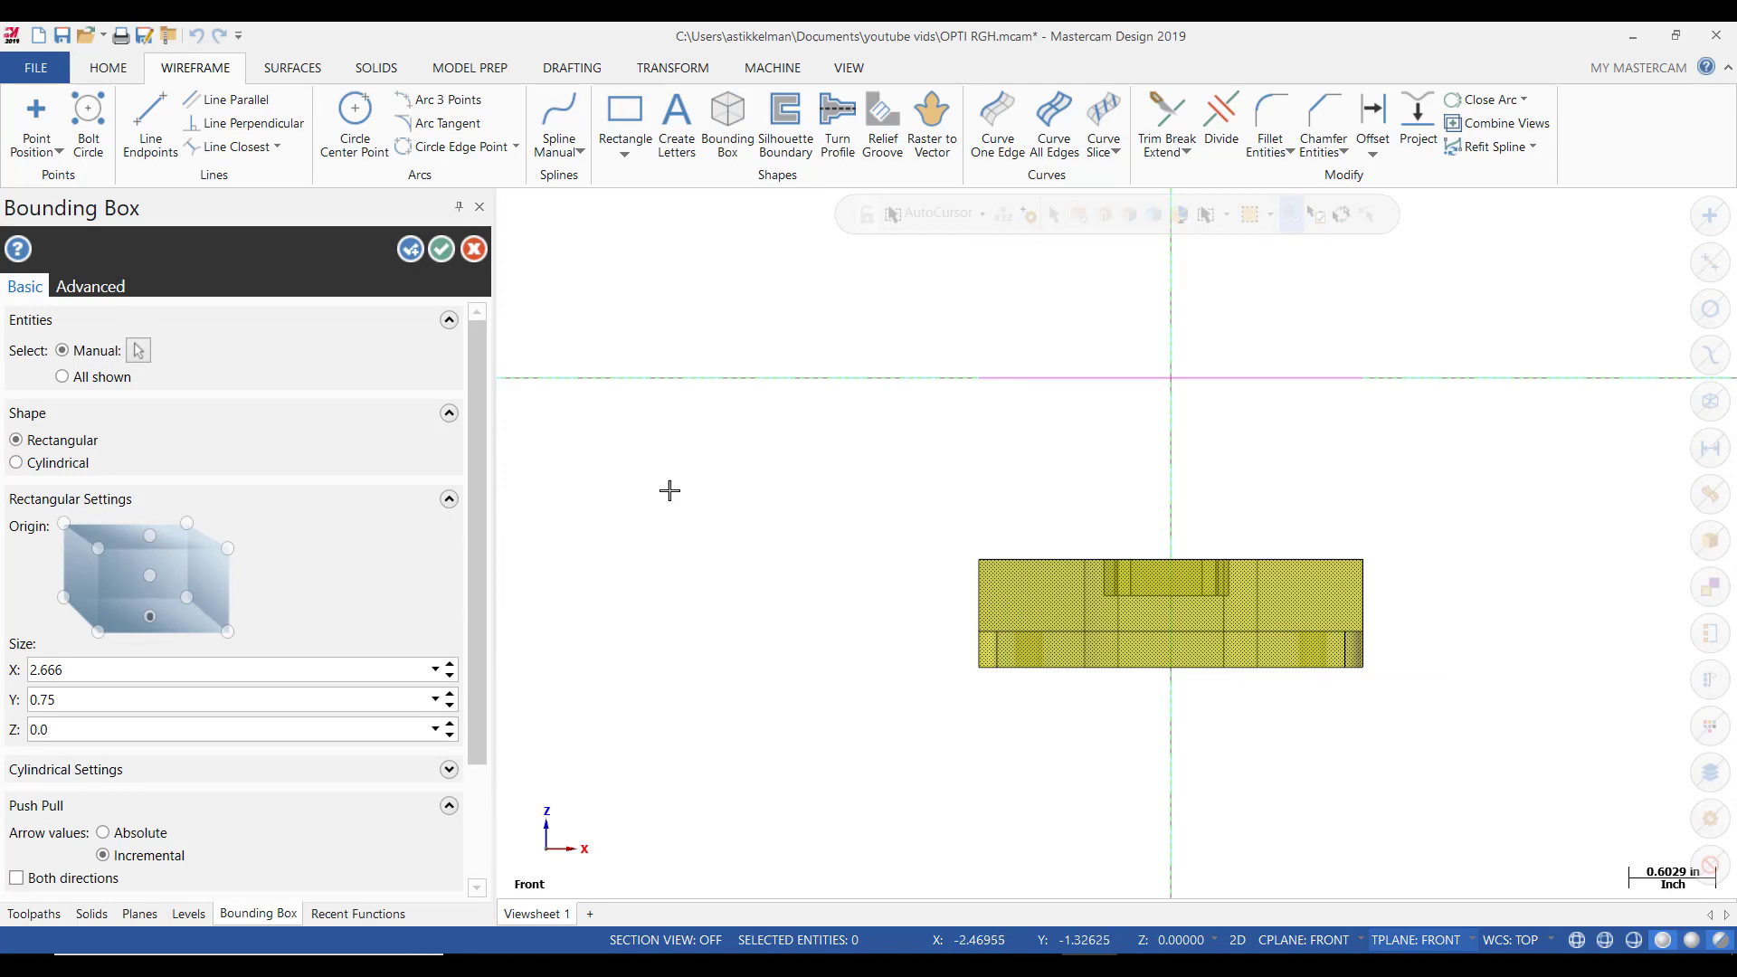
{"action": "left_click", "coordinate": [442, 249]}
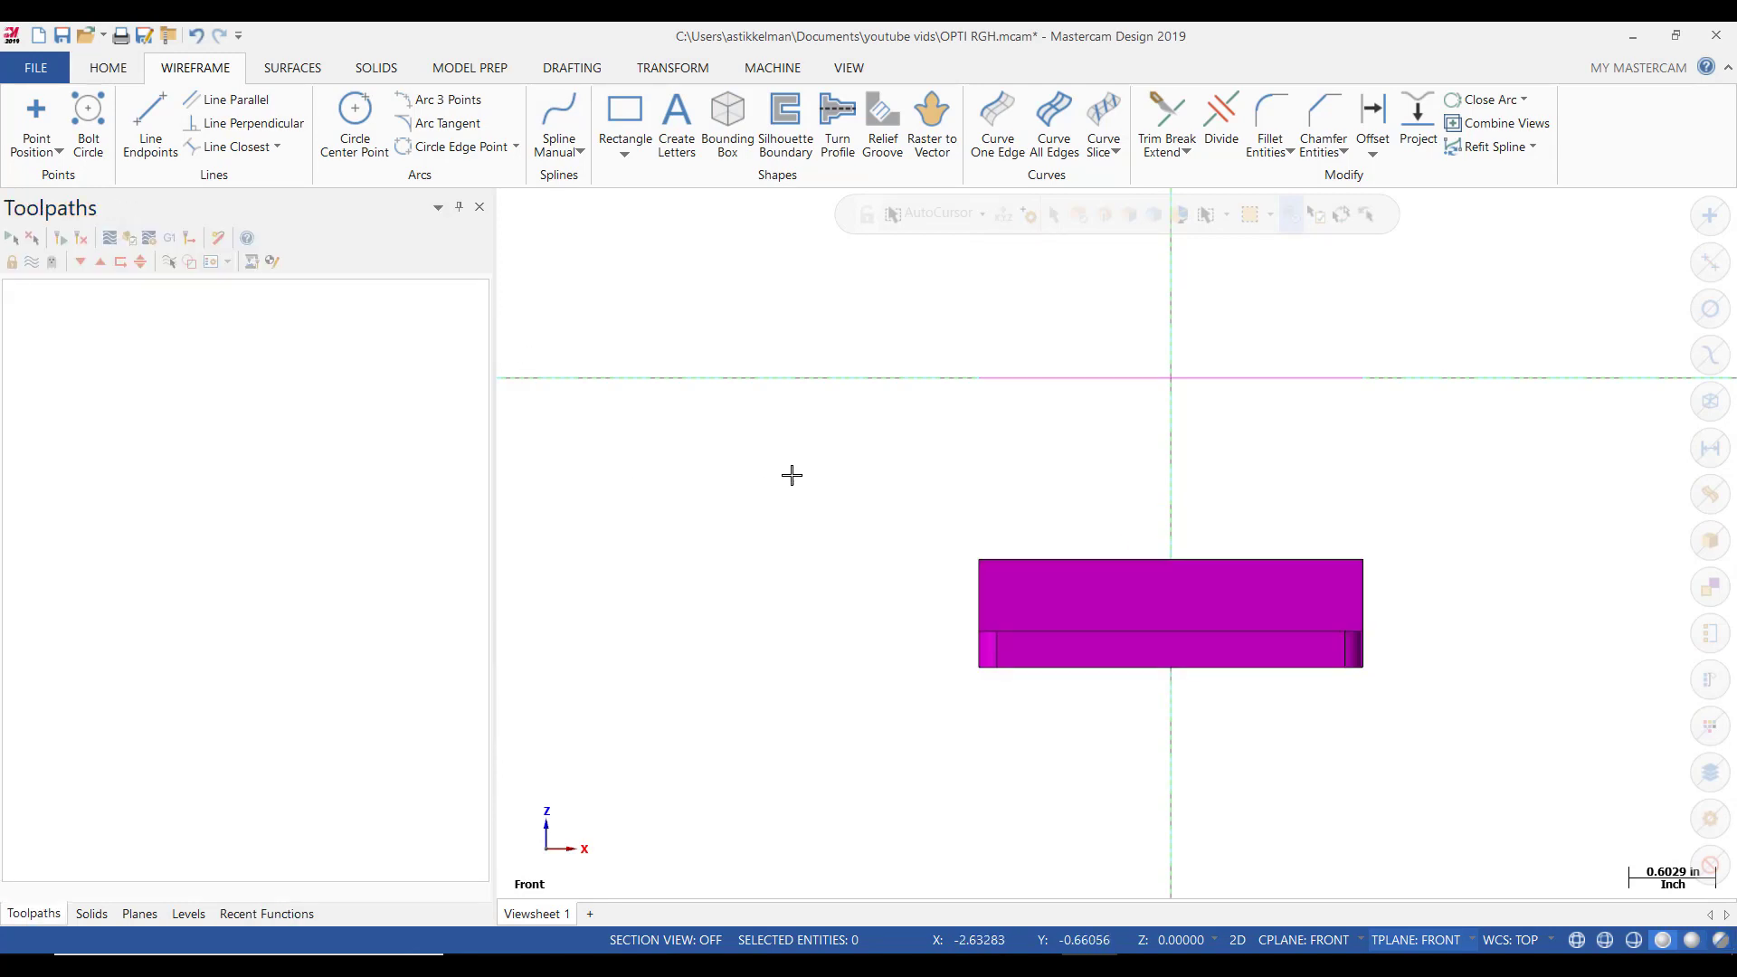
Move all geometry to the WCS origin from the midpoint of the front-plane bounding rectangle's upper edge, using the Midpoint snap.
{"action": "mouse_move", "coordinate": [792, 475]}
{"action": "middle_mouse_down"}
{"action": "mouse_move", "coordinate": [775, 504]}
{"action": "mouse_move", "coordinate": [932, 523]}
{"action": "middle_mouse_up"}
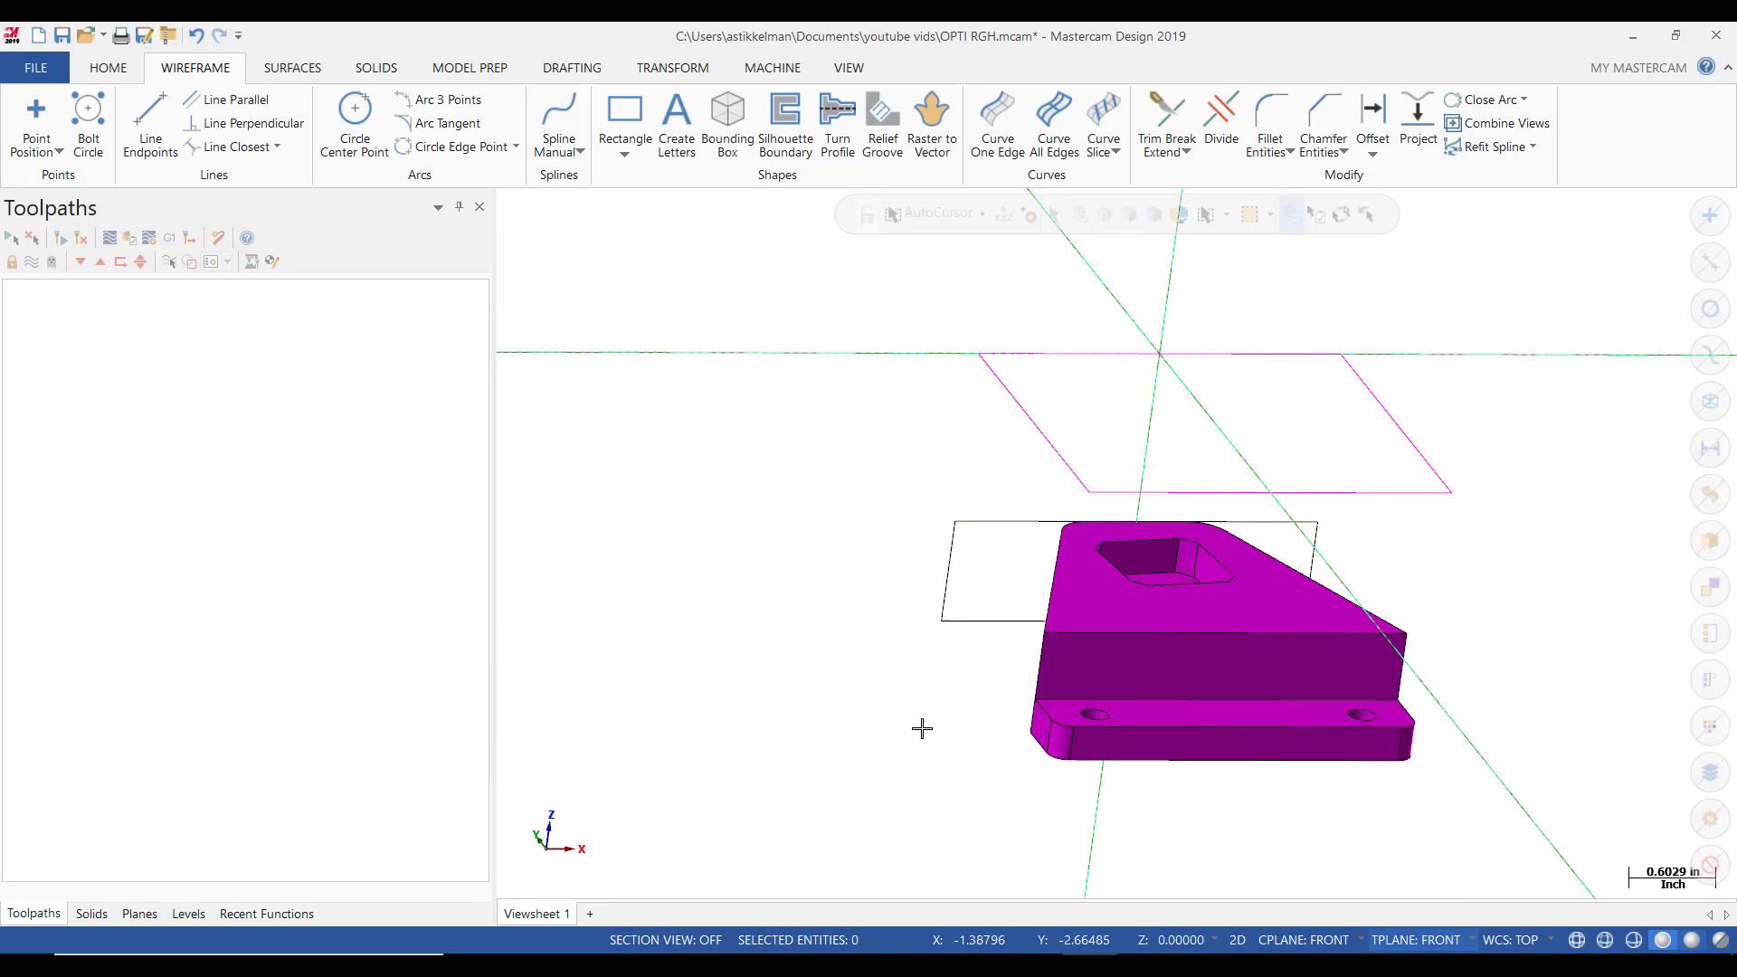
{"action": "left_click", "coordinate": [691, 73]}
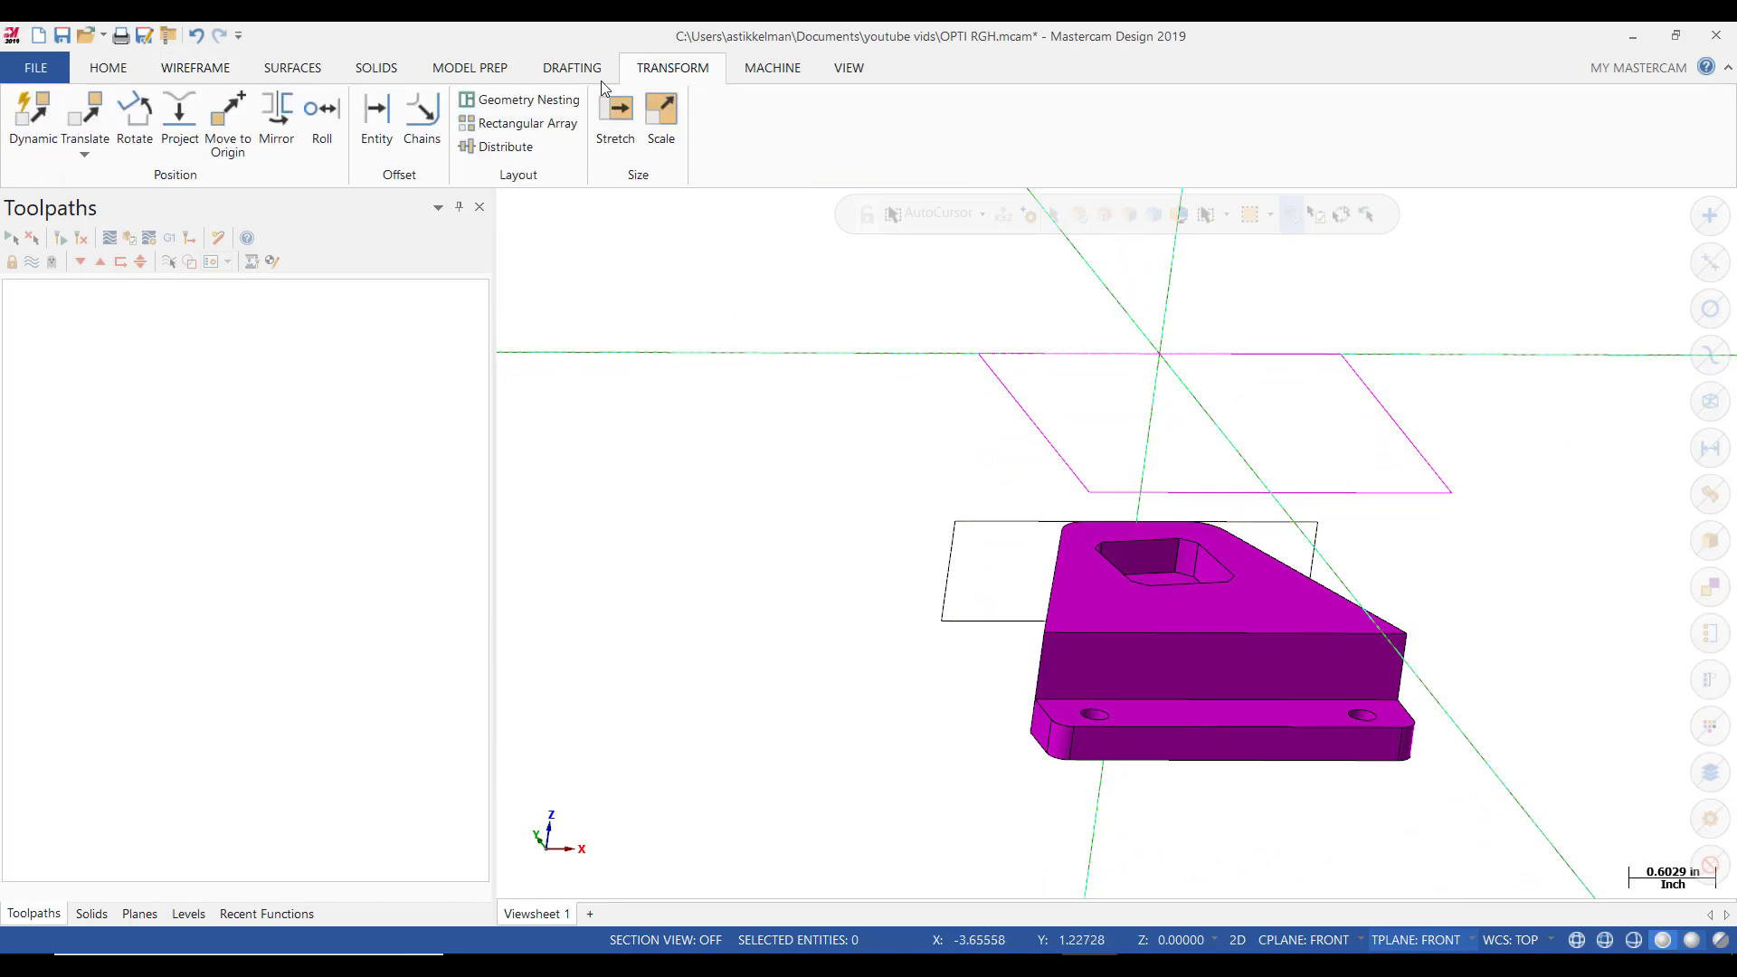
{"action": "left_click", "coordinate": [224, 126]}
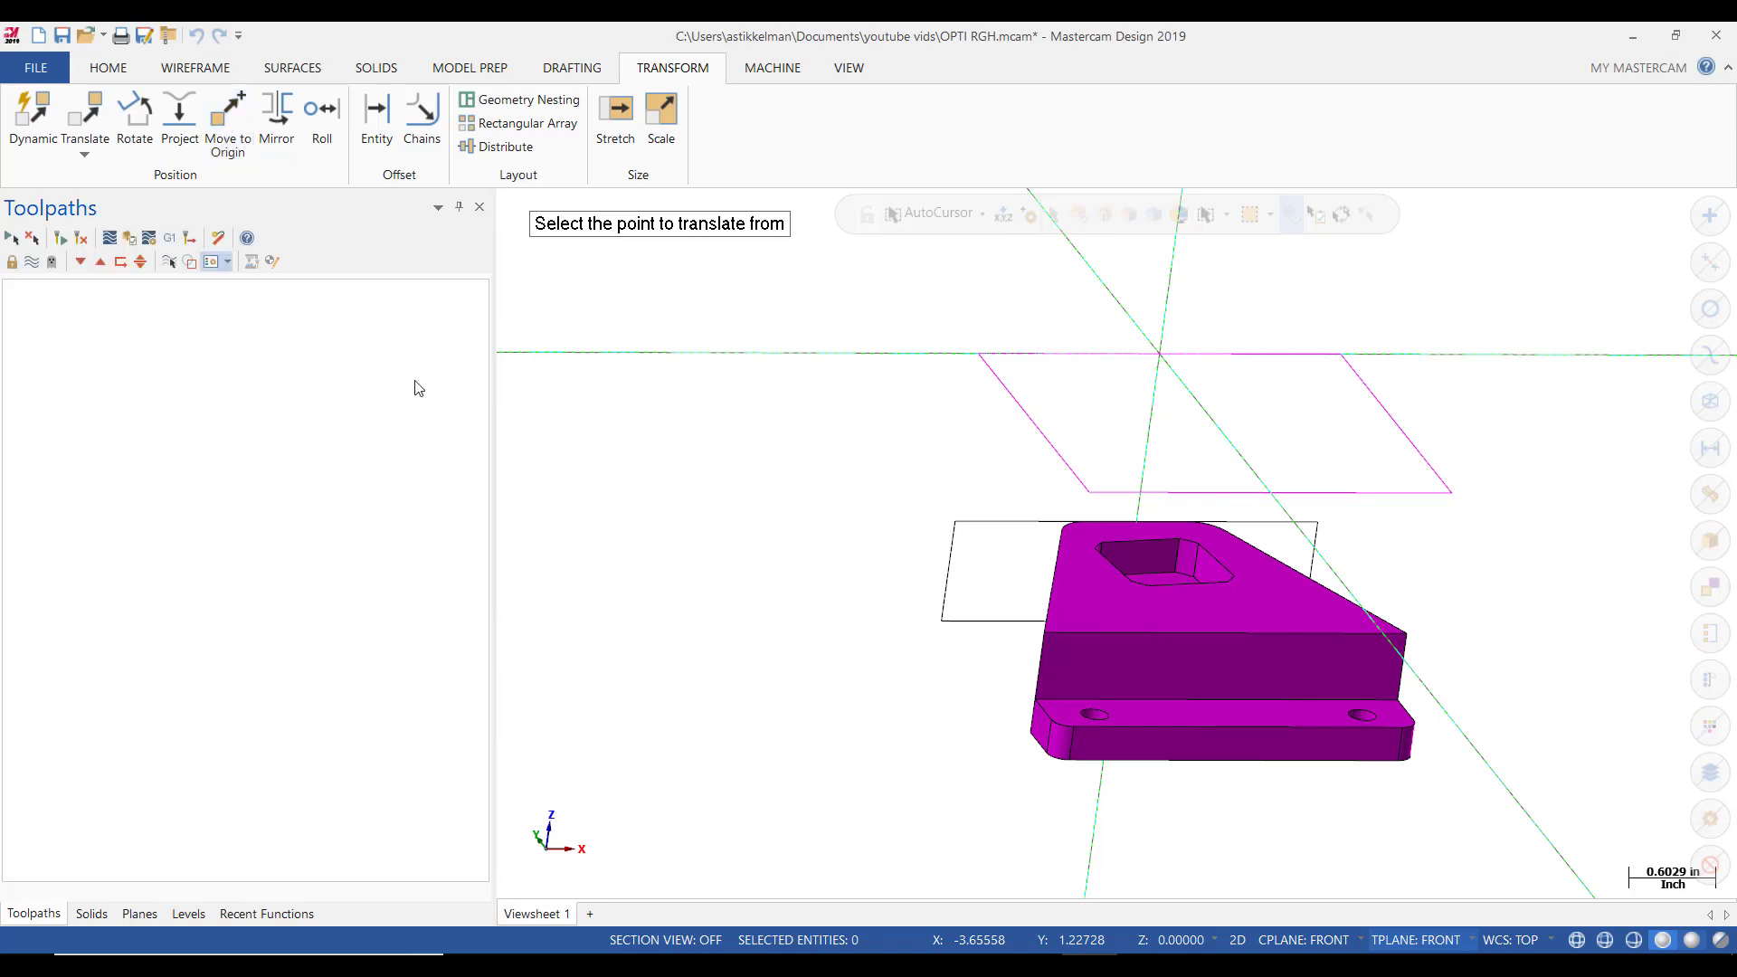
{"action": "left_click", "coordinate": [938, 220]}
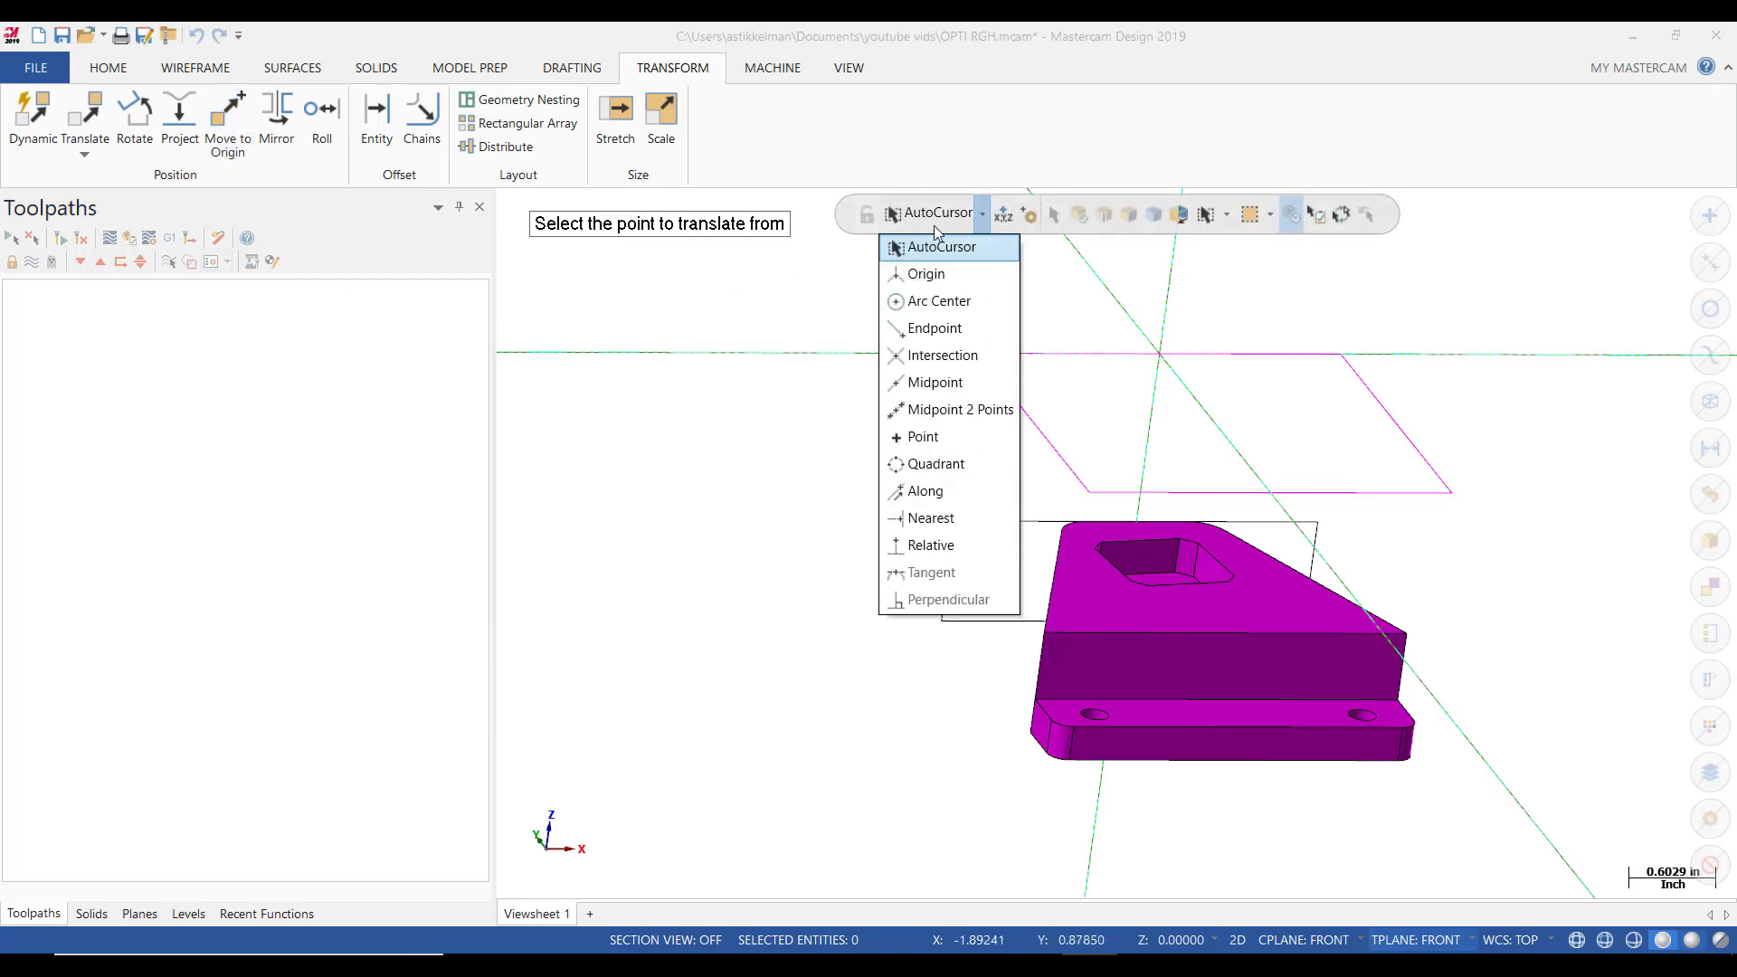
{"action": "left_click", "coordinate": [936, 383]}
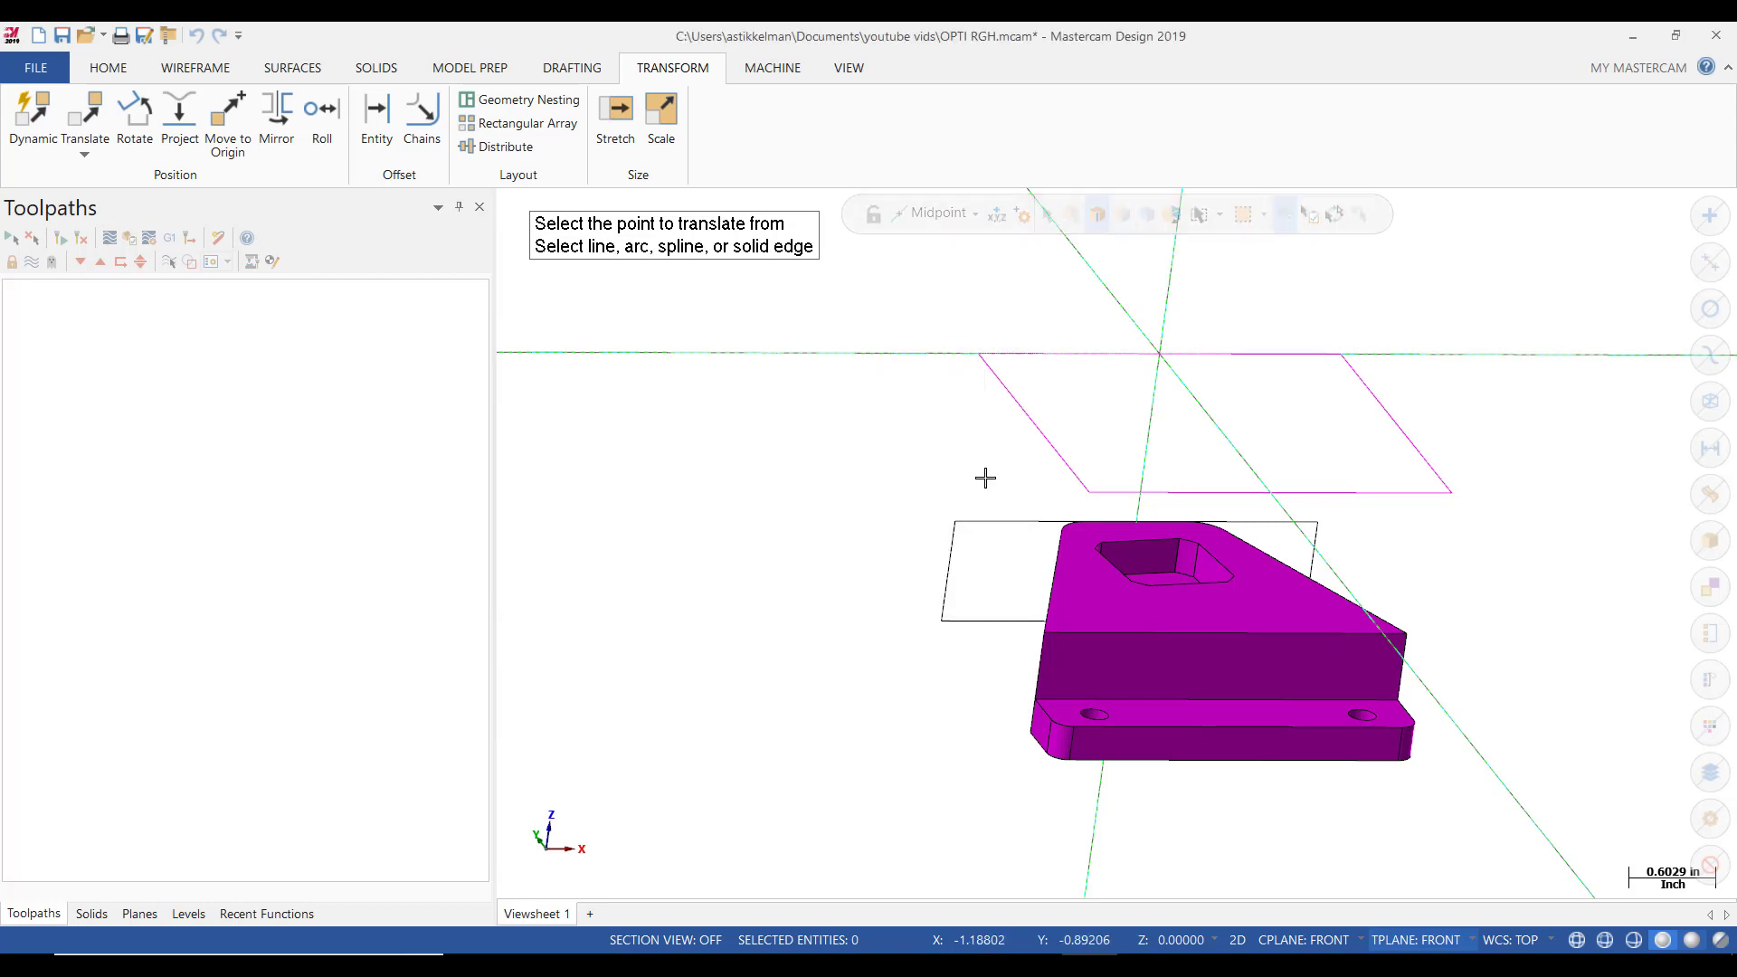
{"action": "left_click", "coordinate": [1003, 511]}
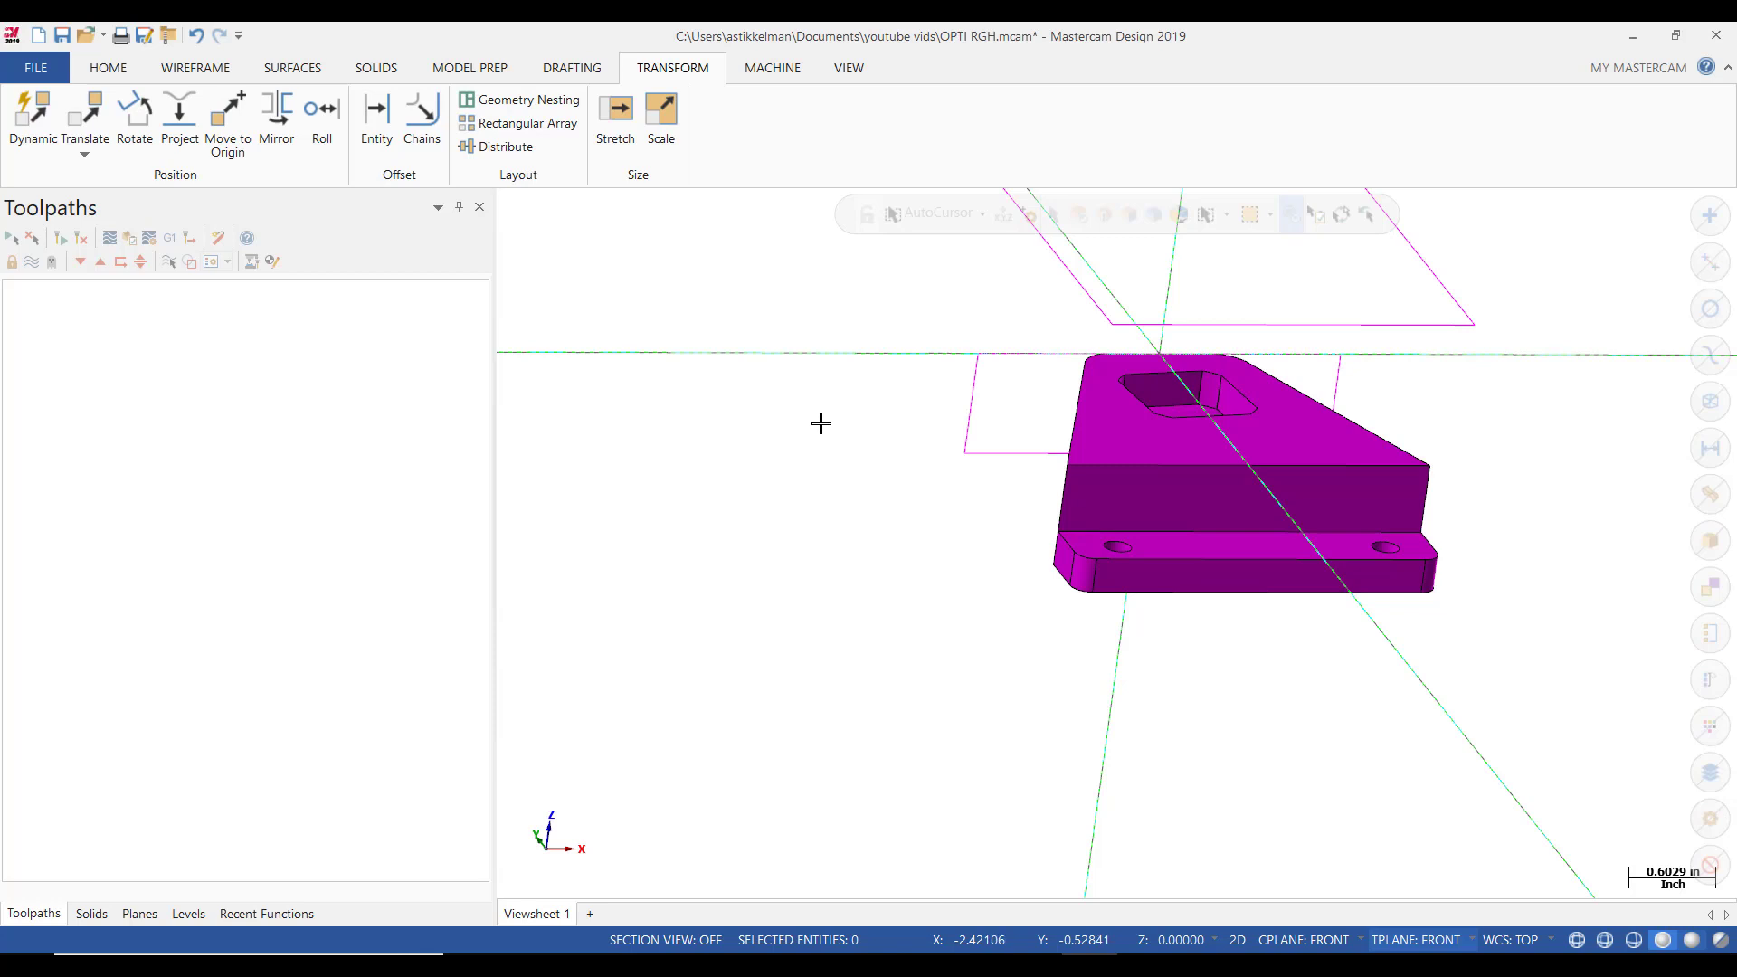
Examine the part's position relative to the origin in the Front (WCS), Top (WCS) and angled views.
{"action": "right_click", "coordinate": [805, 470]}
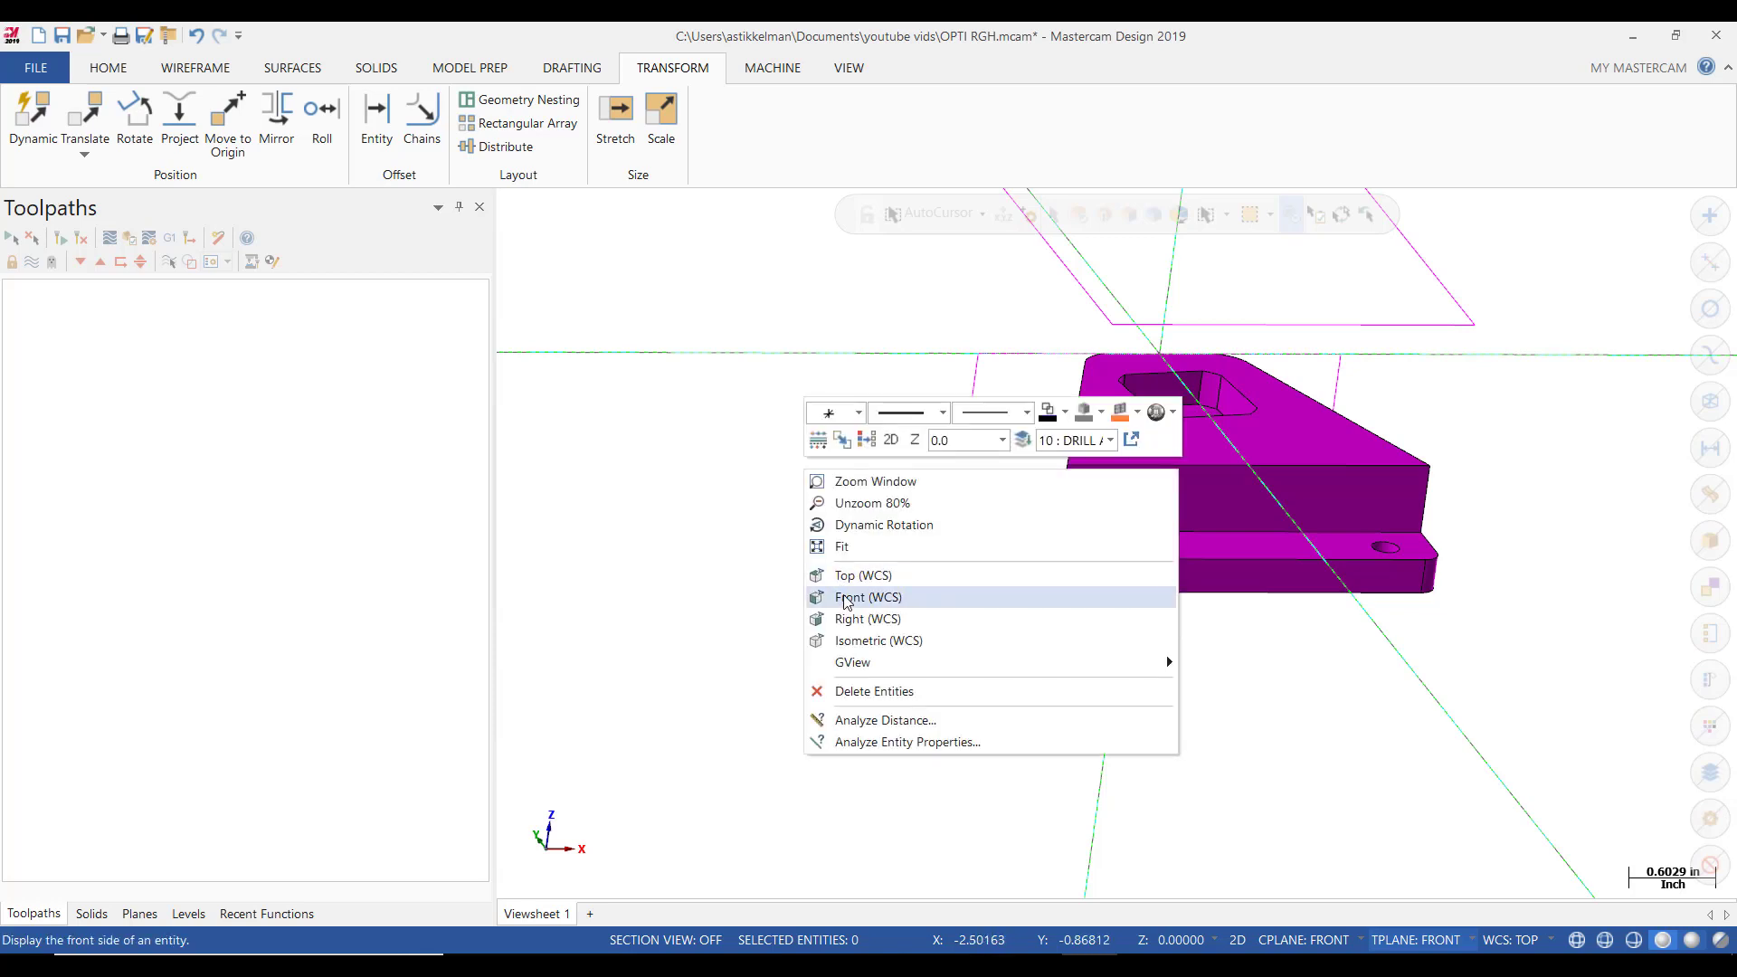
{"action": "left_click", "coordinate": [848, 598]}
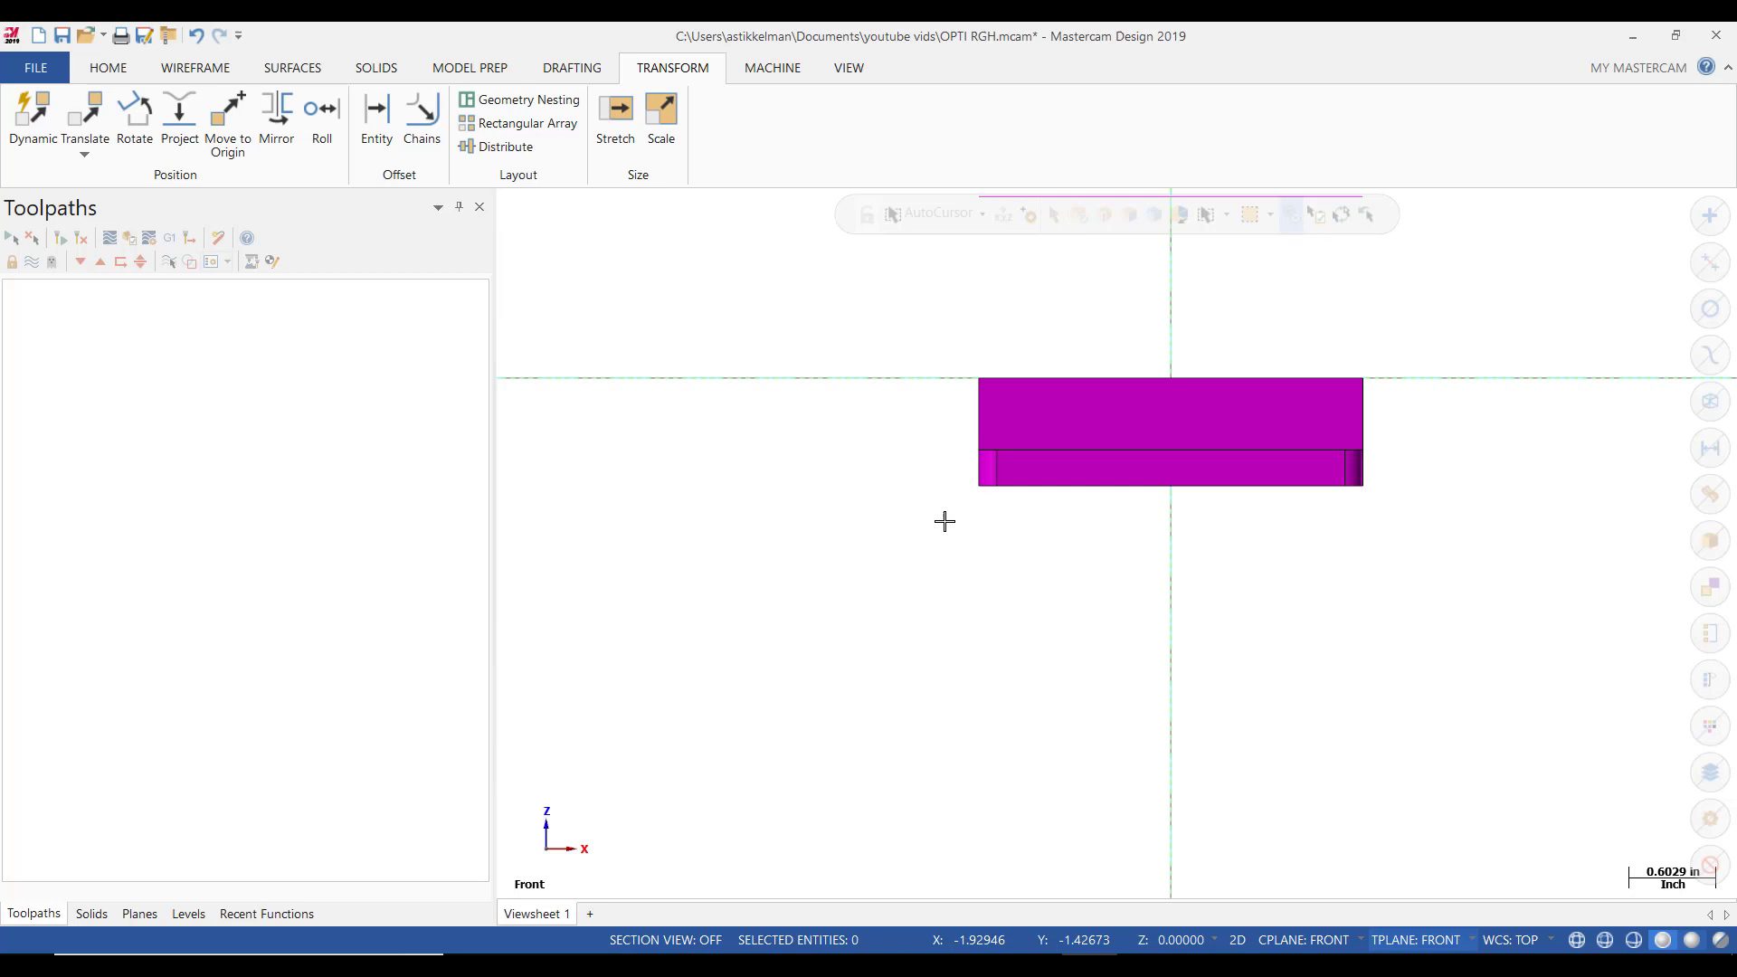
{"action": "mouse_move", "coordinate": [881, 469]}
{"action": "middle_mouse_down"}
{"action": "mouse_move", "coordinate": [815, 431]}
{"action": "mouse_move", "coordinate": [874, 489]}
{"action": "middle_mouse_up"}
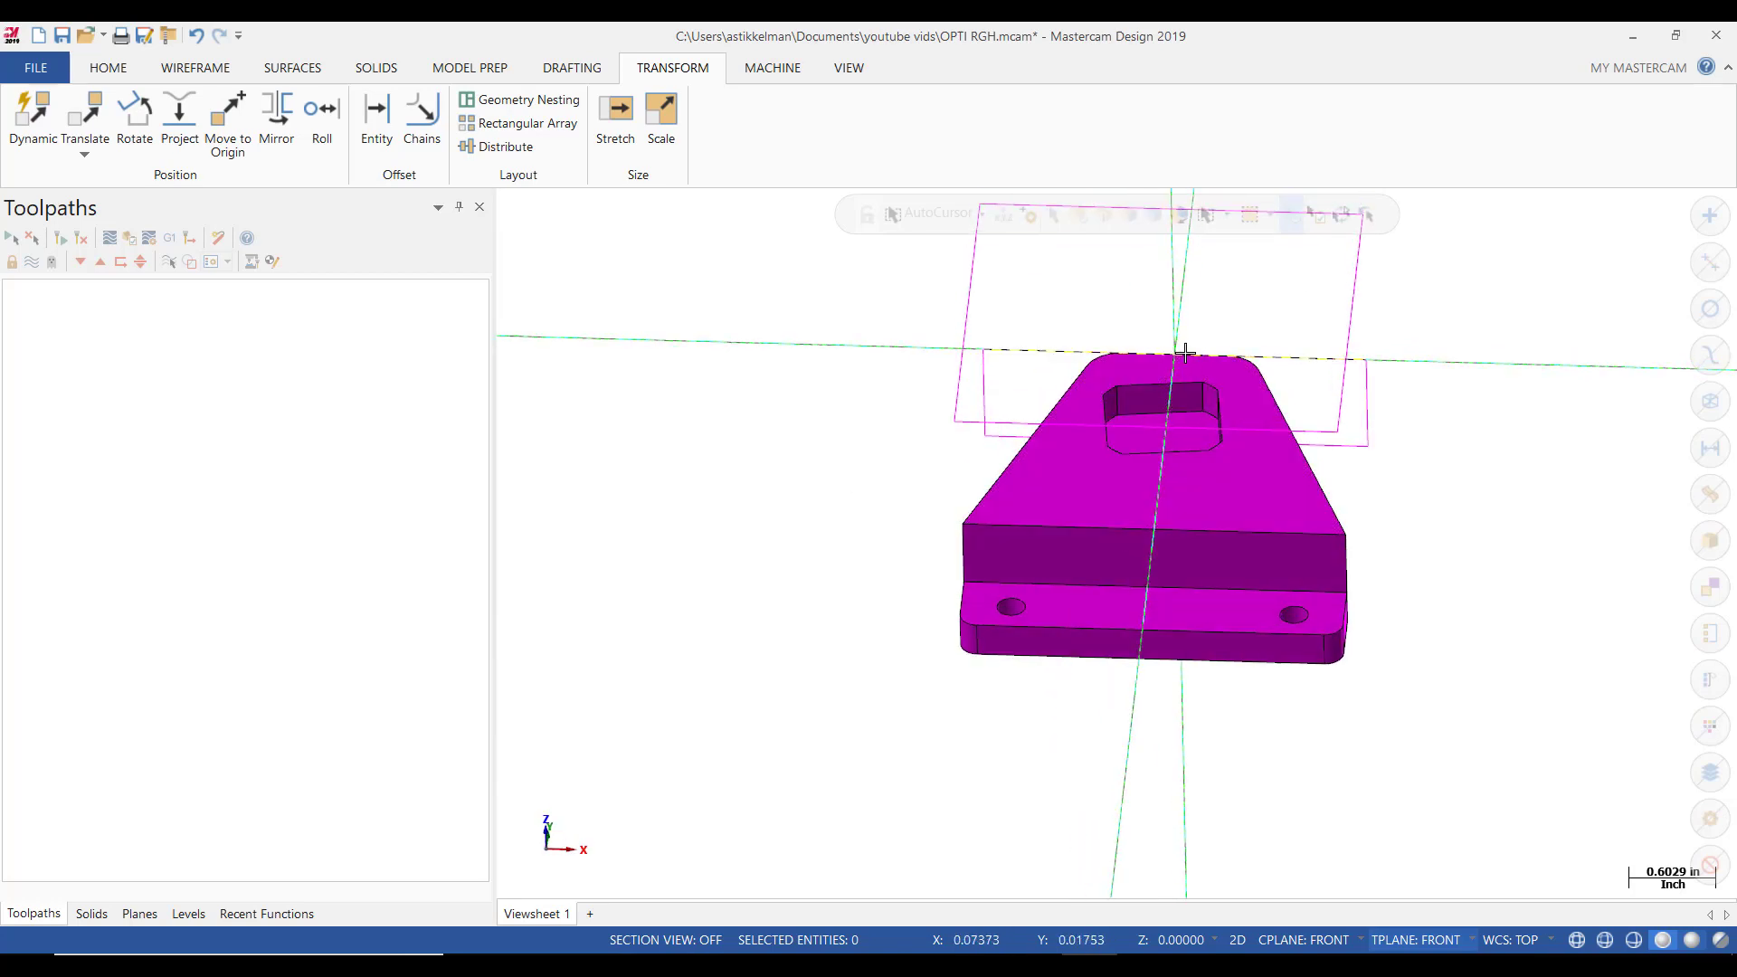
{"action": "right_click", "coordinate": [692, 312]}
{"action": "left_click", "coordinate": [729, 418]}
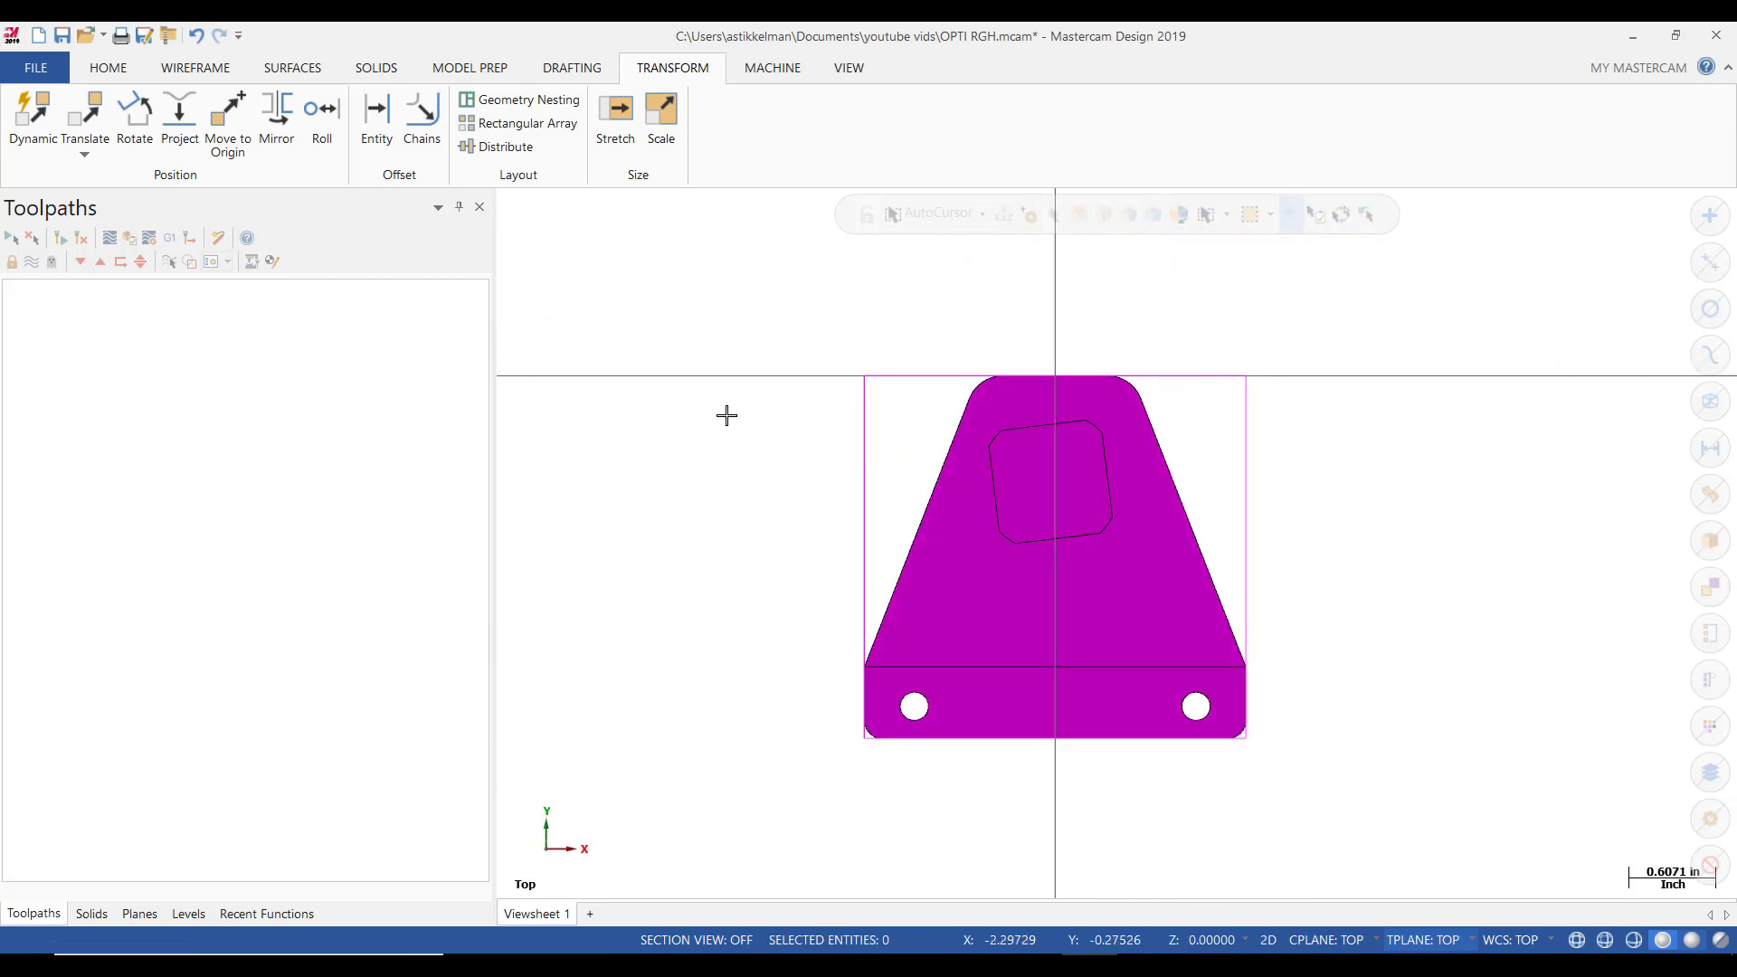
{"action": "scroll", "coordinate": [1057, 373], "scroll_direction": "up", "scroll_amount": 4}
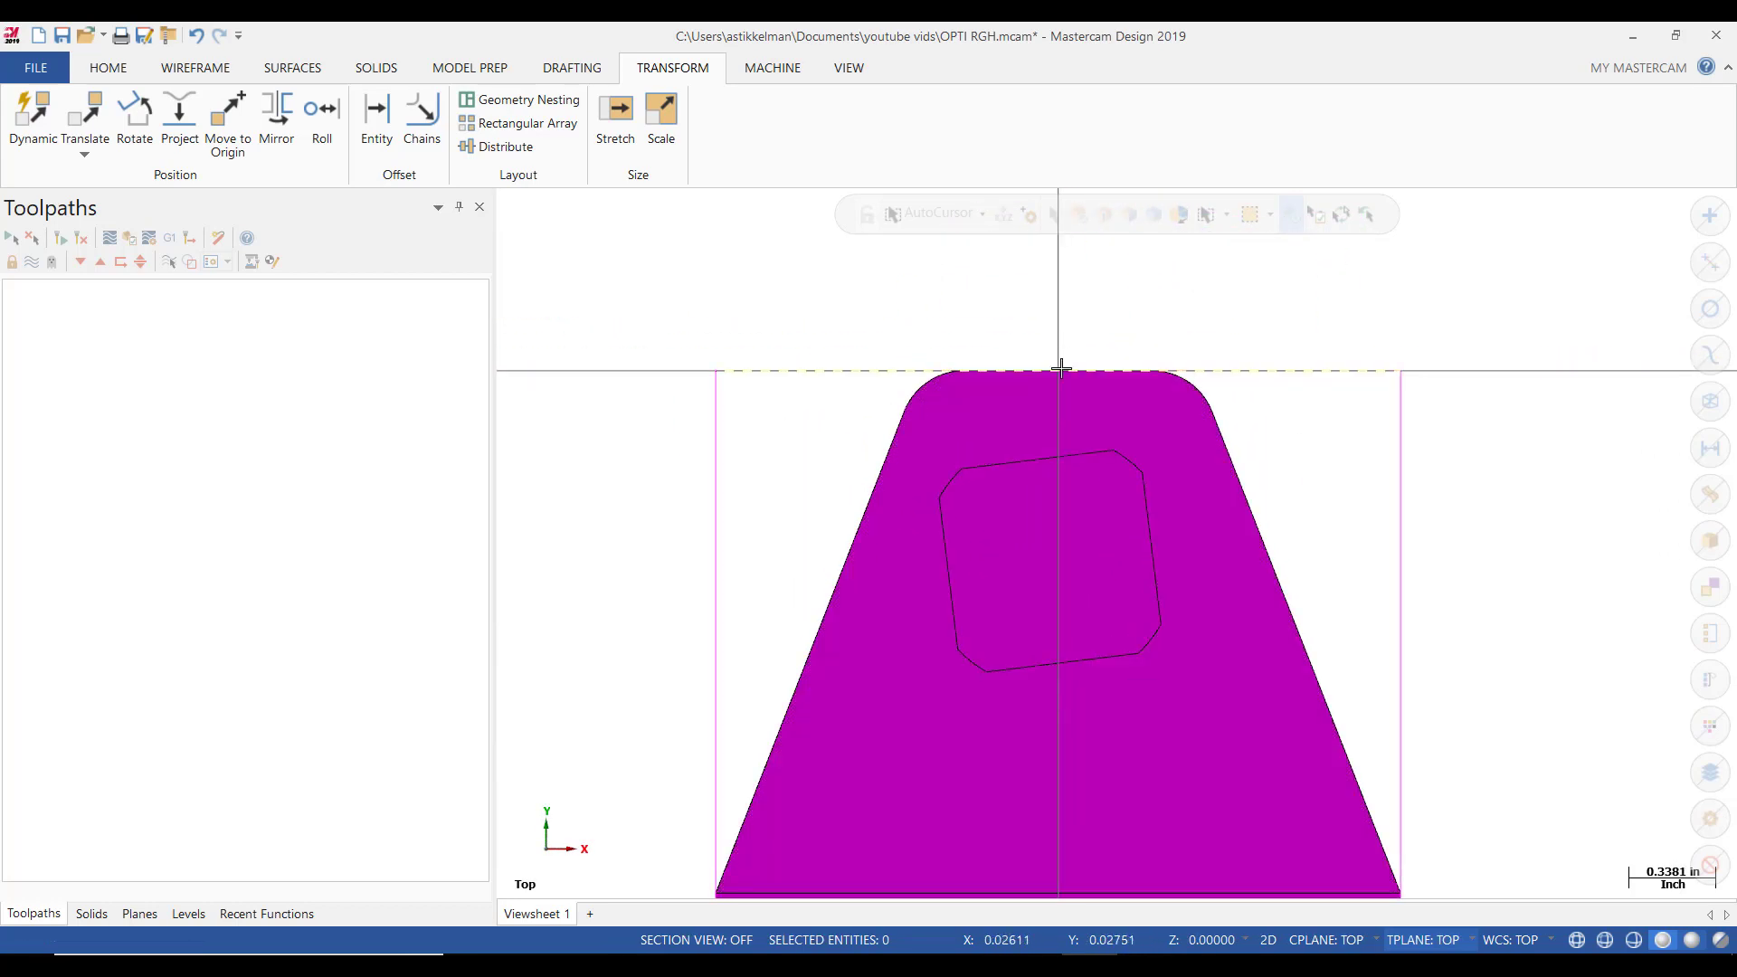
{"action": "mouse_move", "coordinate": [1067, 339]}
{"action": "middle_mouse_down"}
{"action": "mouse_move", "coordinate": [1071, 392]}
{"action": "mouse_move", "coordinate": [1082, 310]}
{"action": "middle_mouse_up"}
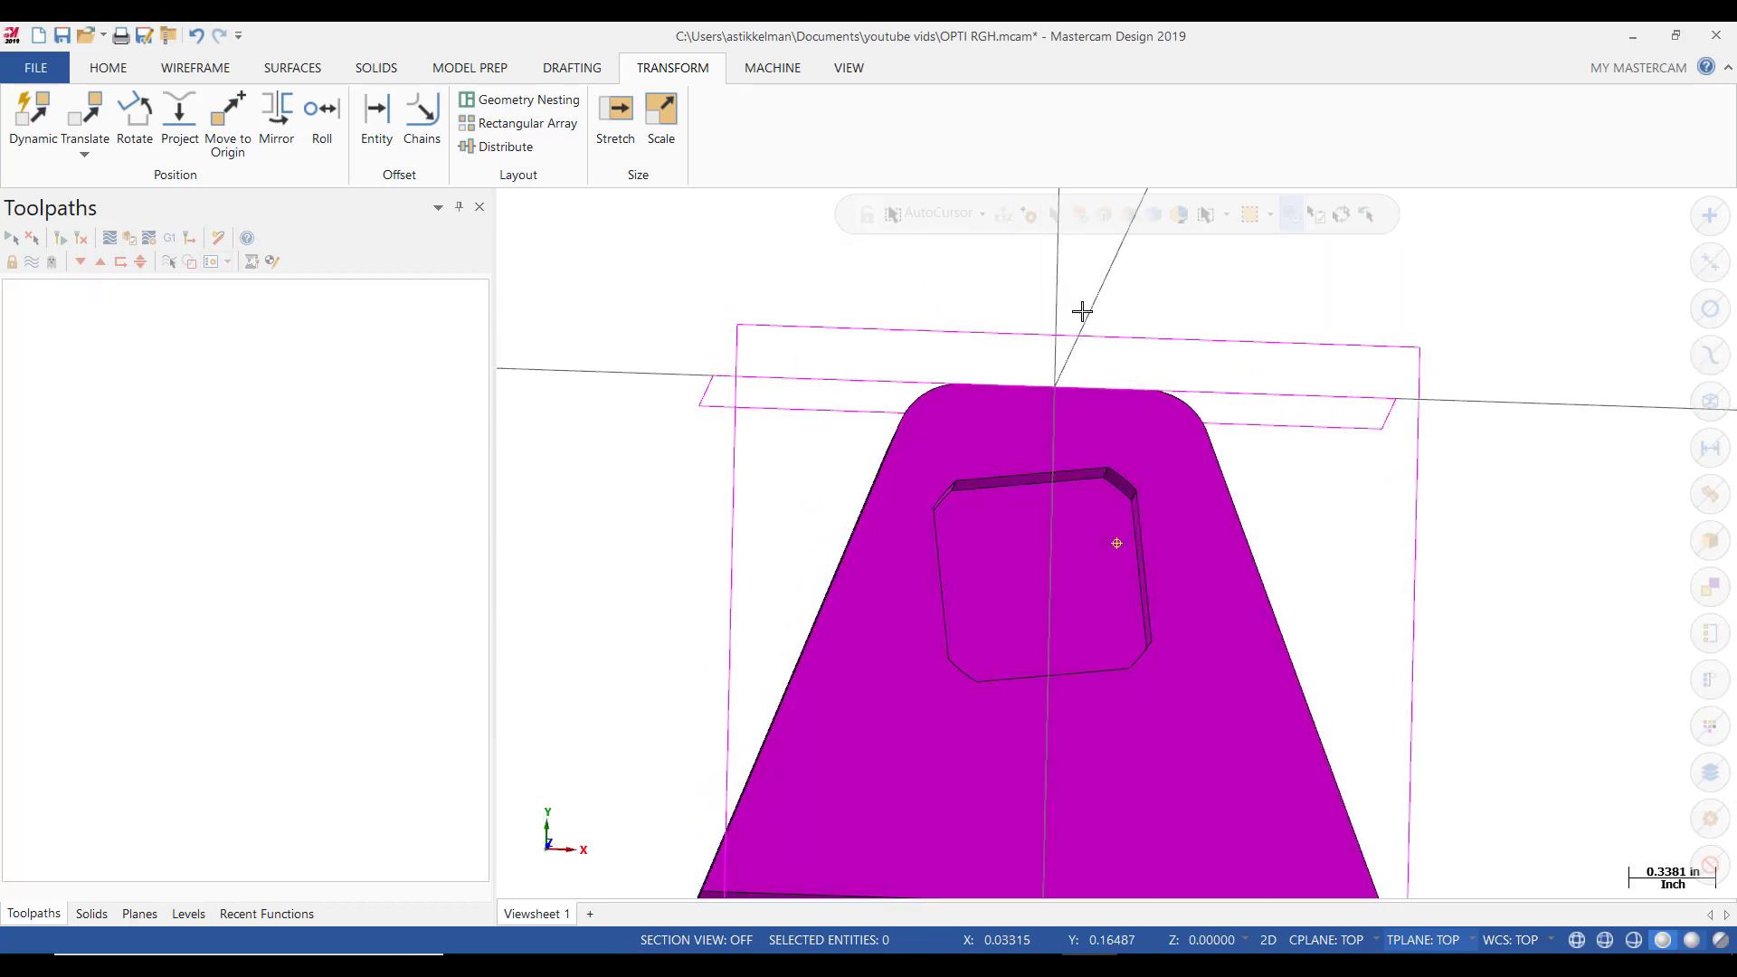
{"action": "right_click", "coordinate": [981, 291]}
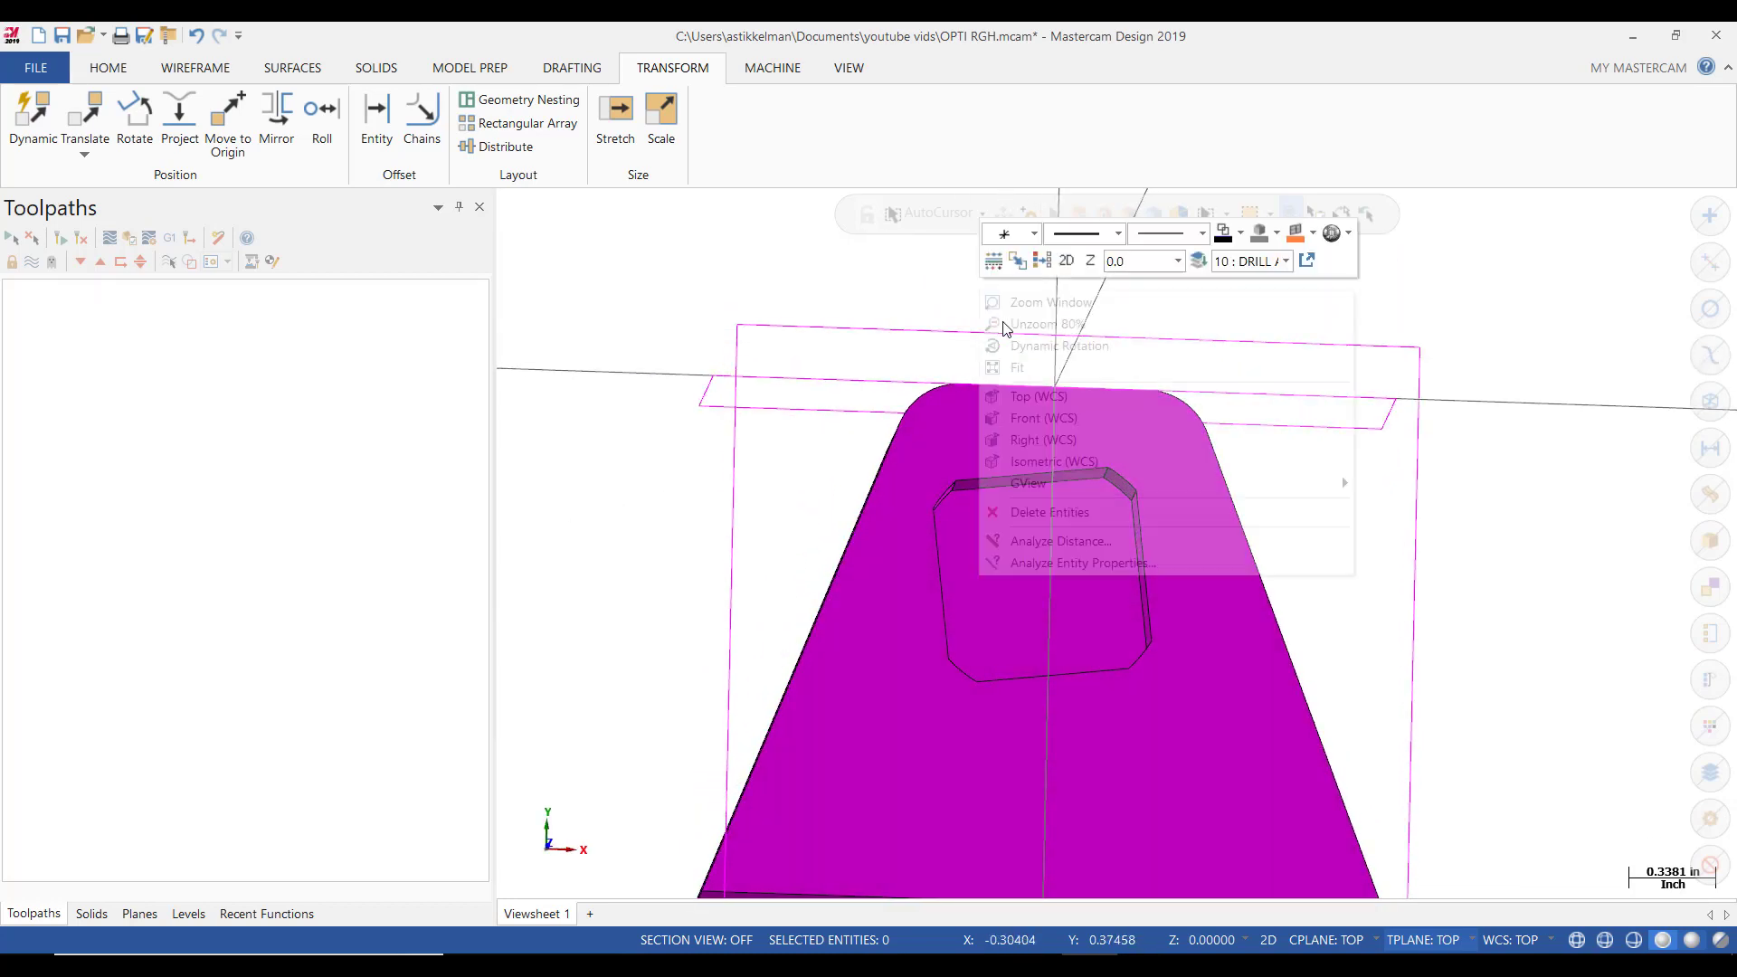
{"action": "left_click", "coordinate": [1026, 398]}
{"action": "scroll", "coordinate": [1014, 328], "scroll_direction": "down", "scroll_amount": 2}
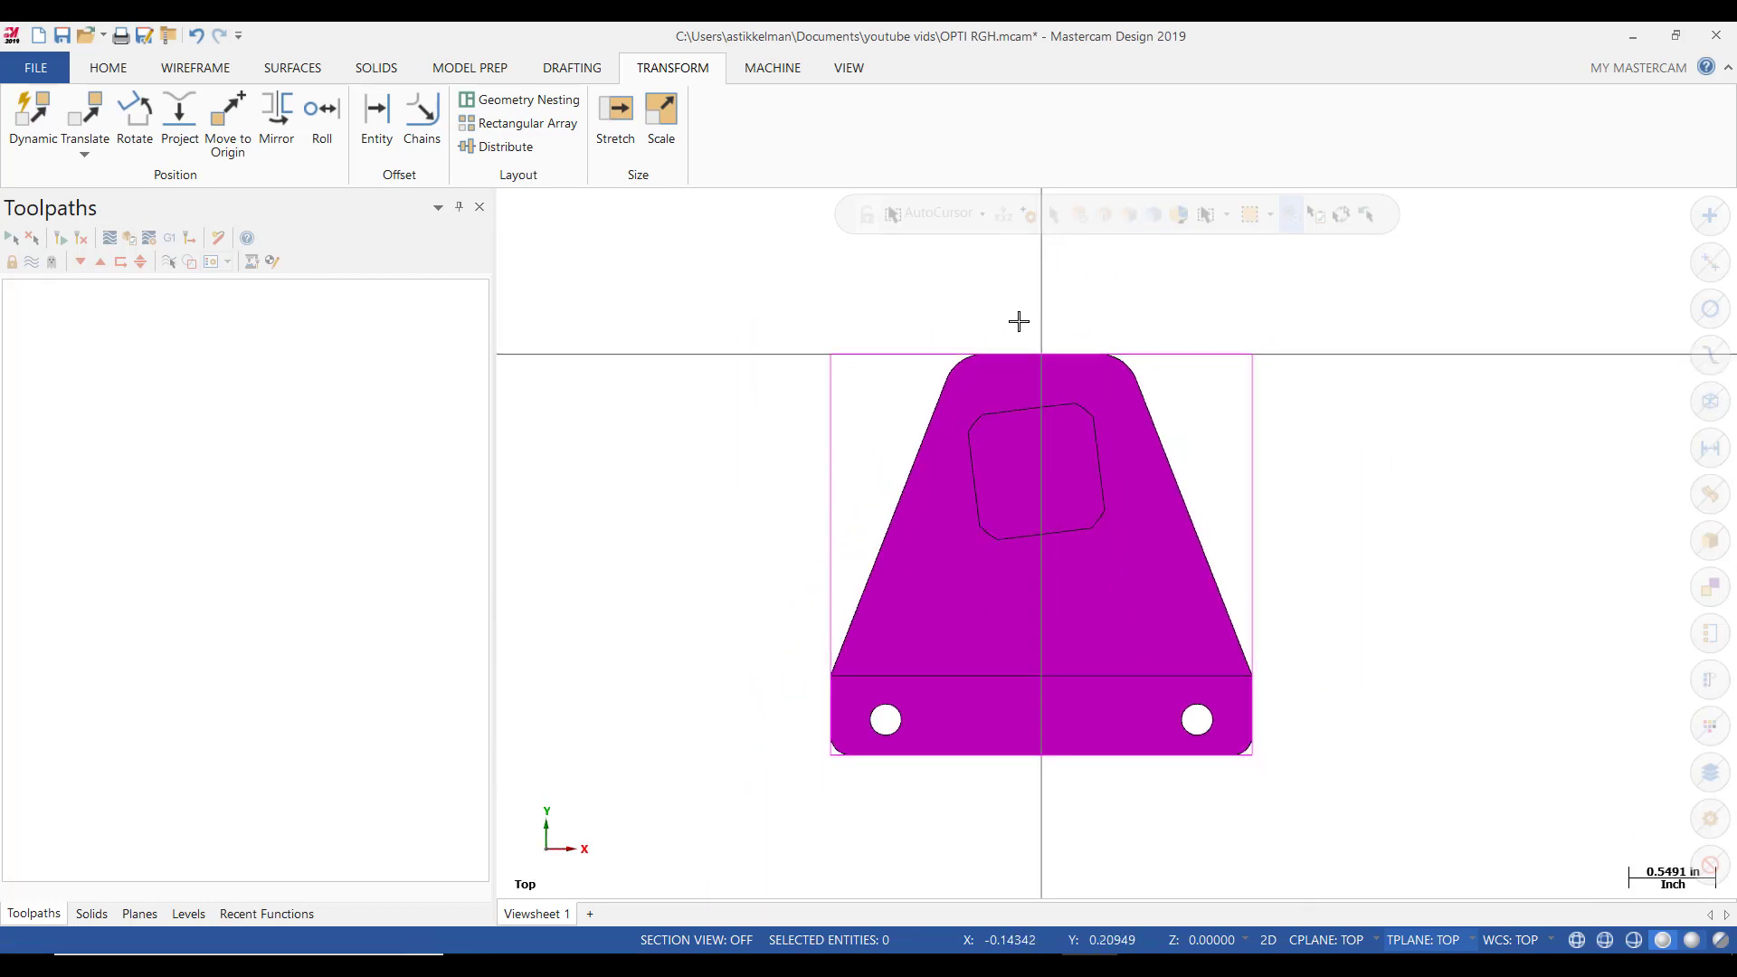
{"action": "middle_click_drag", "start_coordinate": [1020, 322], "coordinate": [1401, 423]}
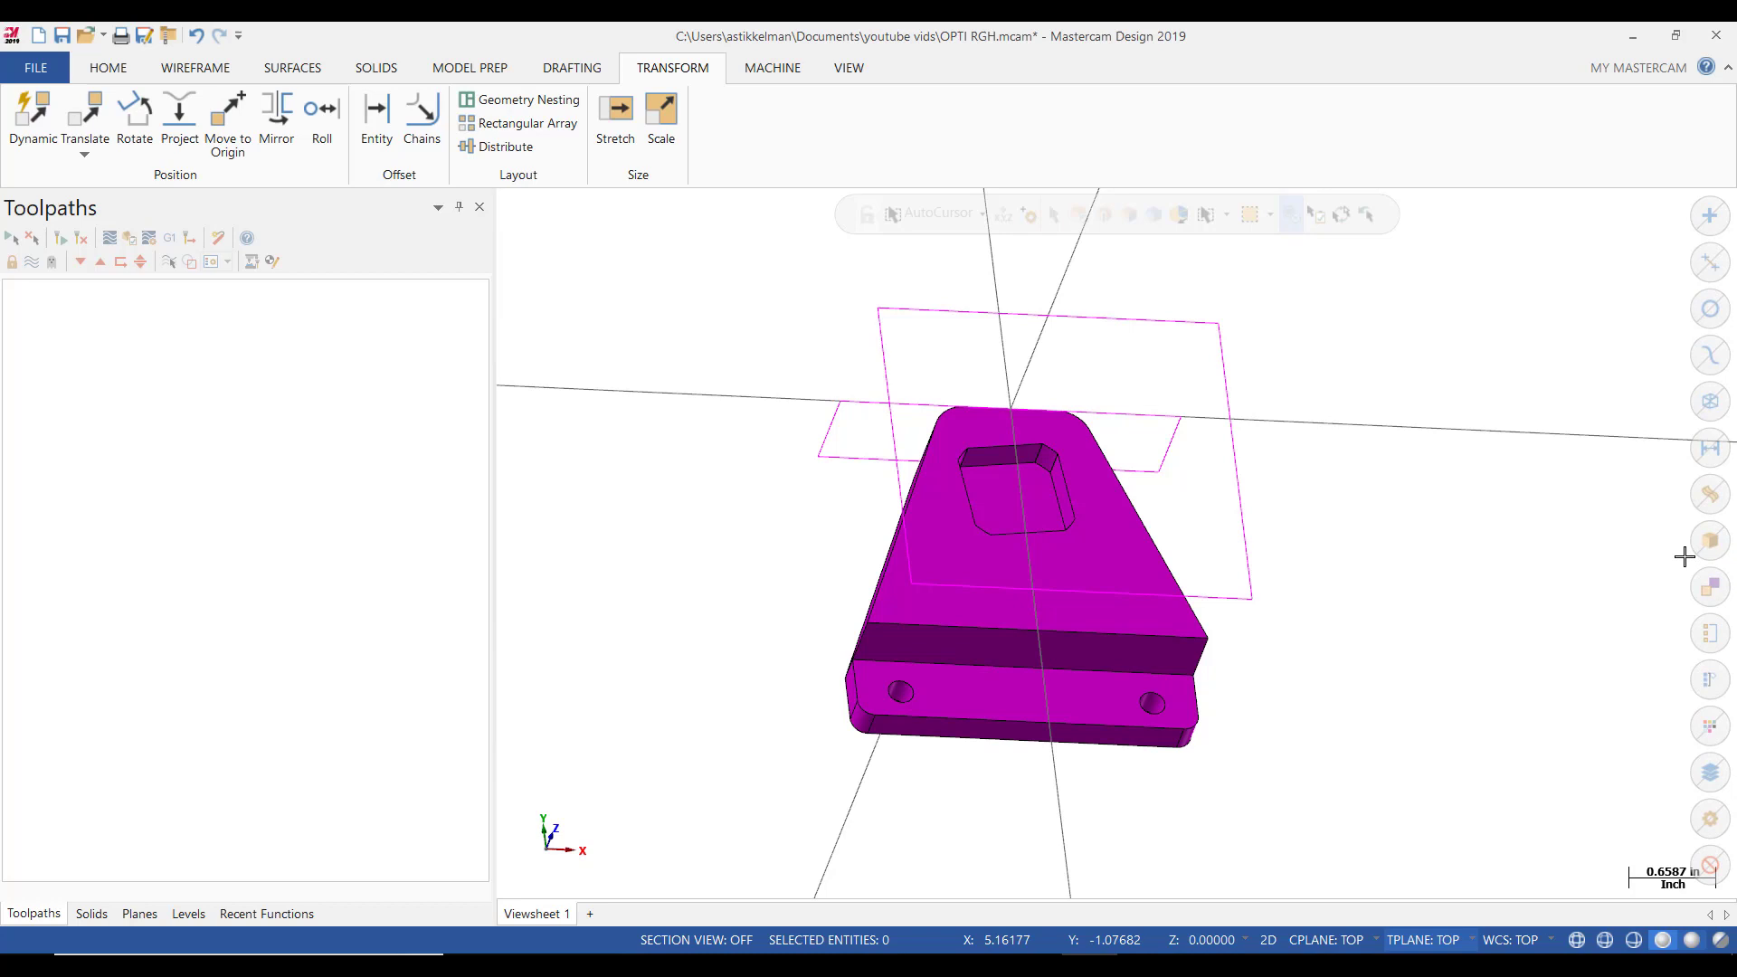
Delete the two bounding rectangles, first the one above the part and the other at its back edge.
{"action": "double_click", "coordinate": [944, 313]}
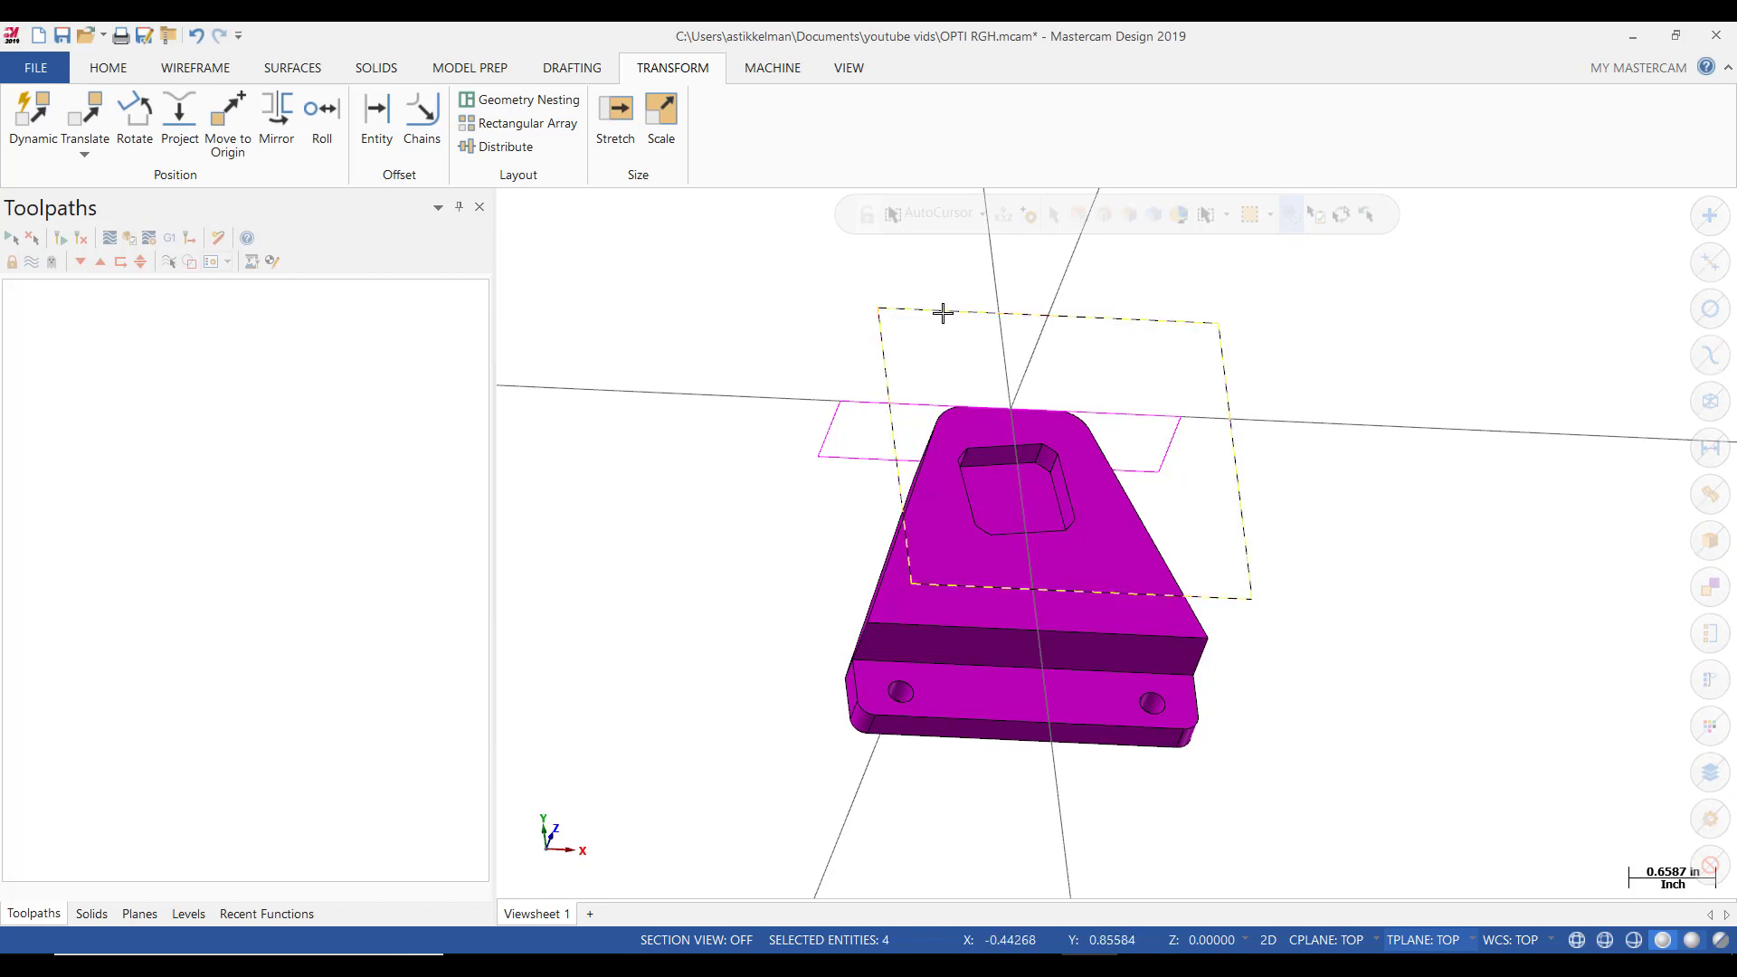
{"action": "right_click", "coordinate": [941, 334]}
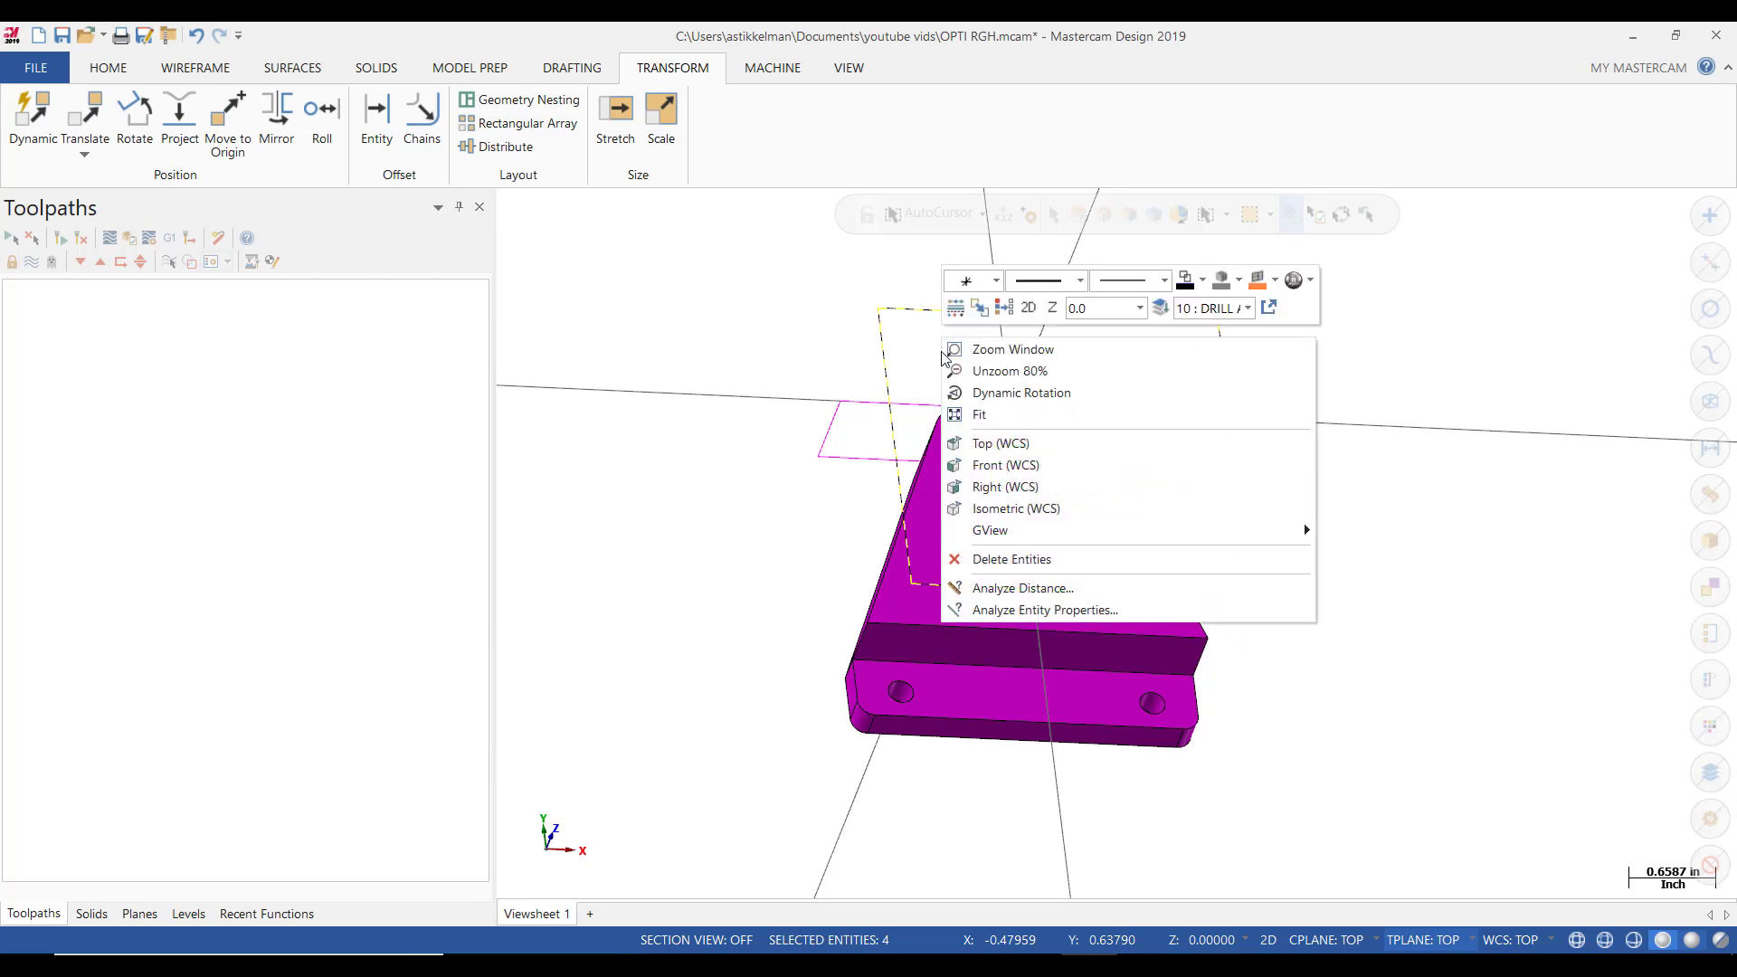
{"action": "left_click", "coordinate": [1034, 561]}
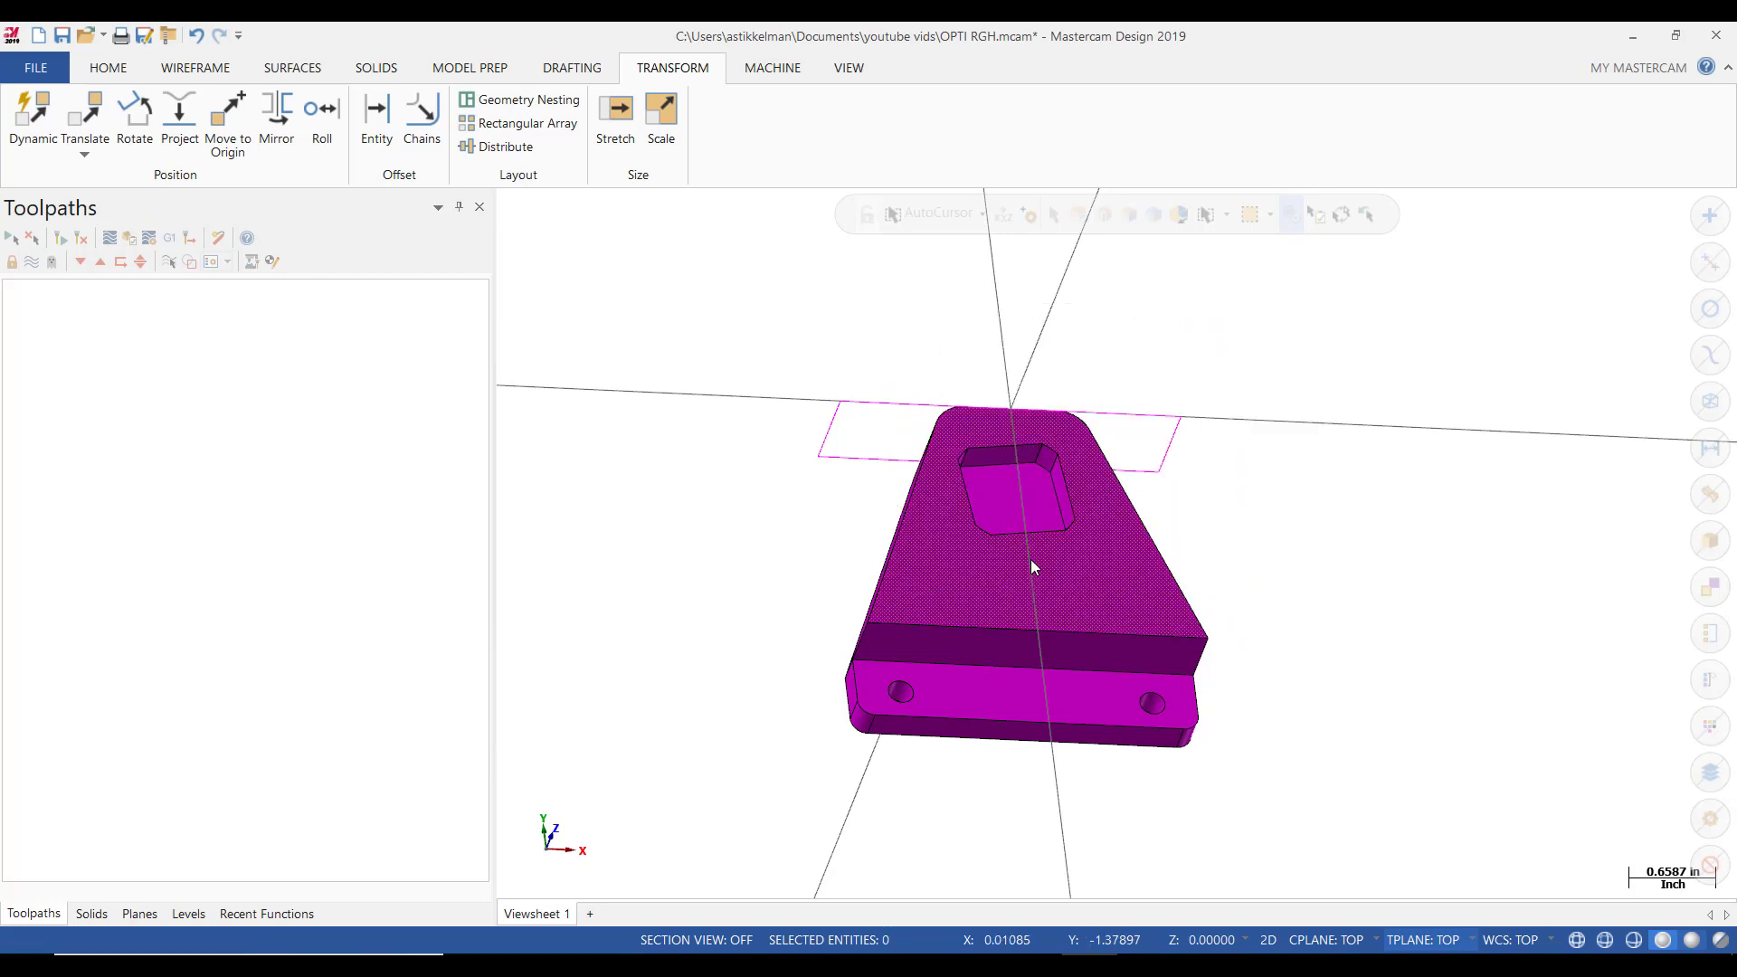
{"action": "left_click", "coordinate": [869, 406]}
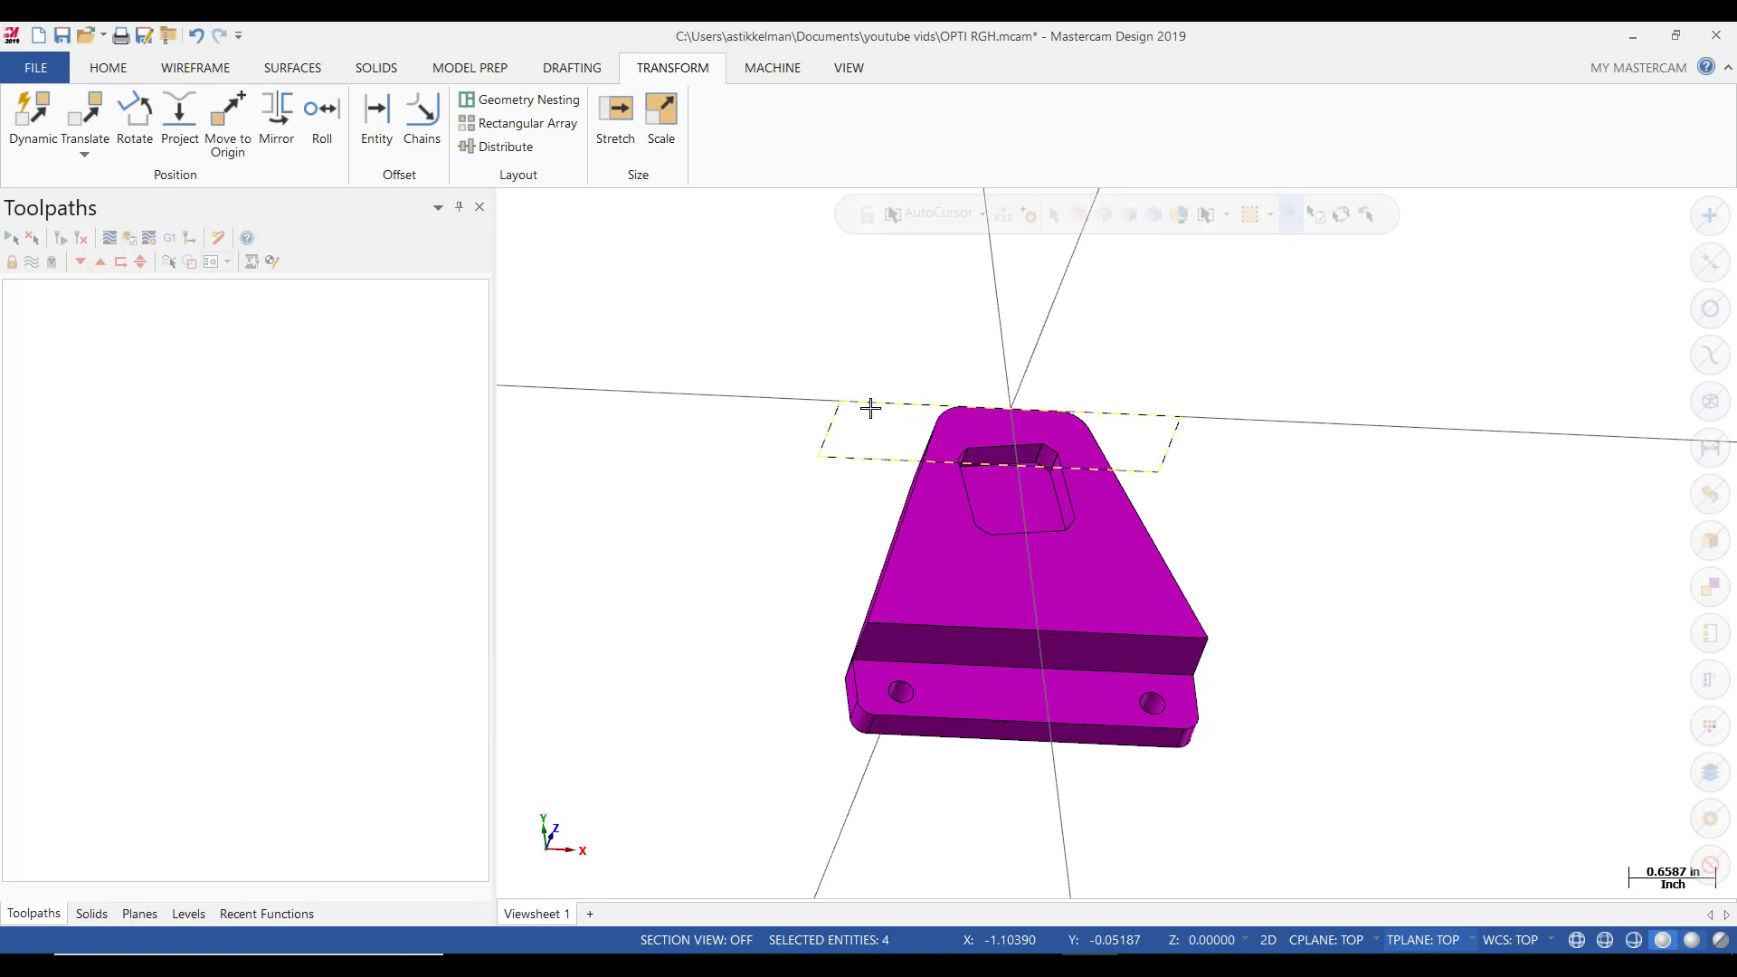
{"action": "right_click", "coordinate": [738, 291]}
{"action": "left_click", "coordinate": [816, 506]}
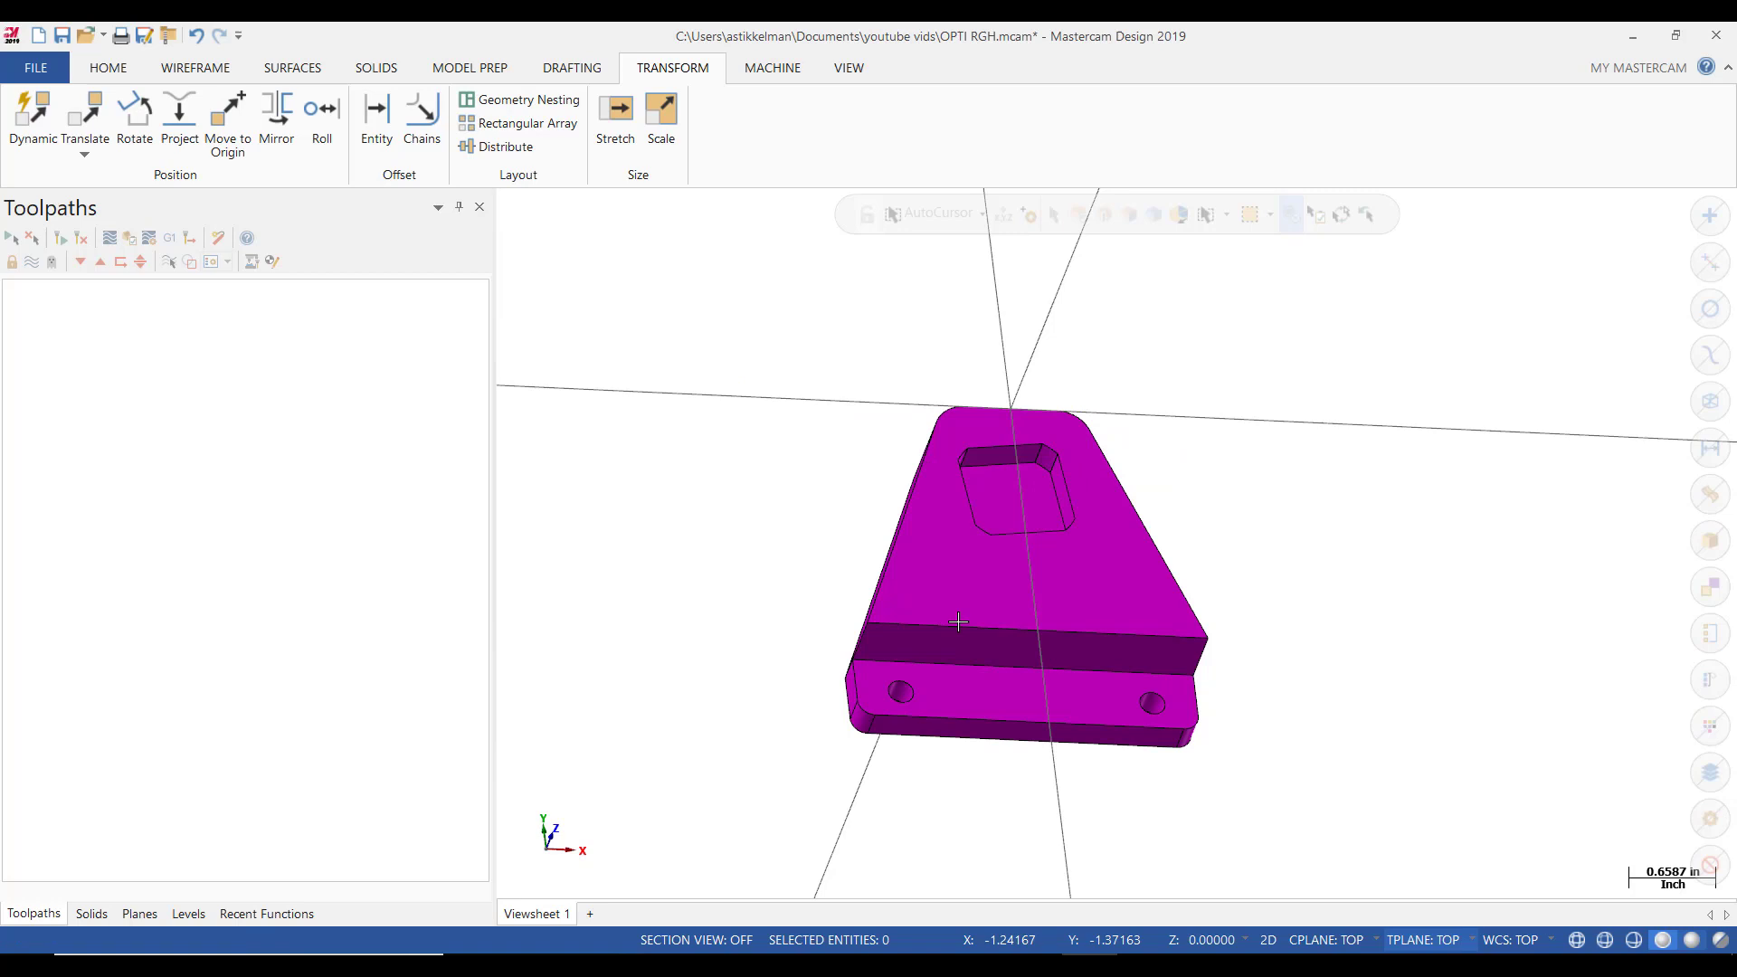
Add a mill machine group using the MILL DEFAULT.MCAM-MMD machine definition, with the part shown in the Top (WCS) view.
{"action": "middle_click_drag", "start_coordinate": [816, 507], "coordinate": [1583, 736]}
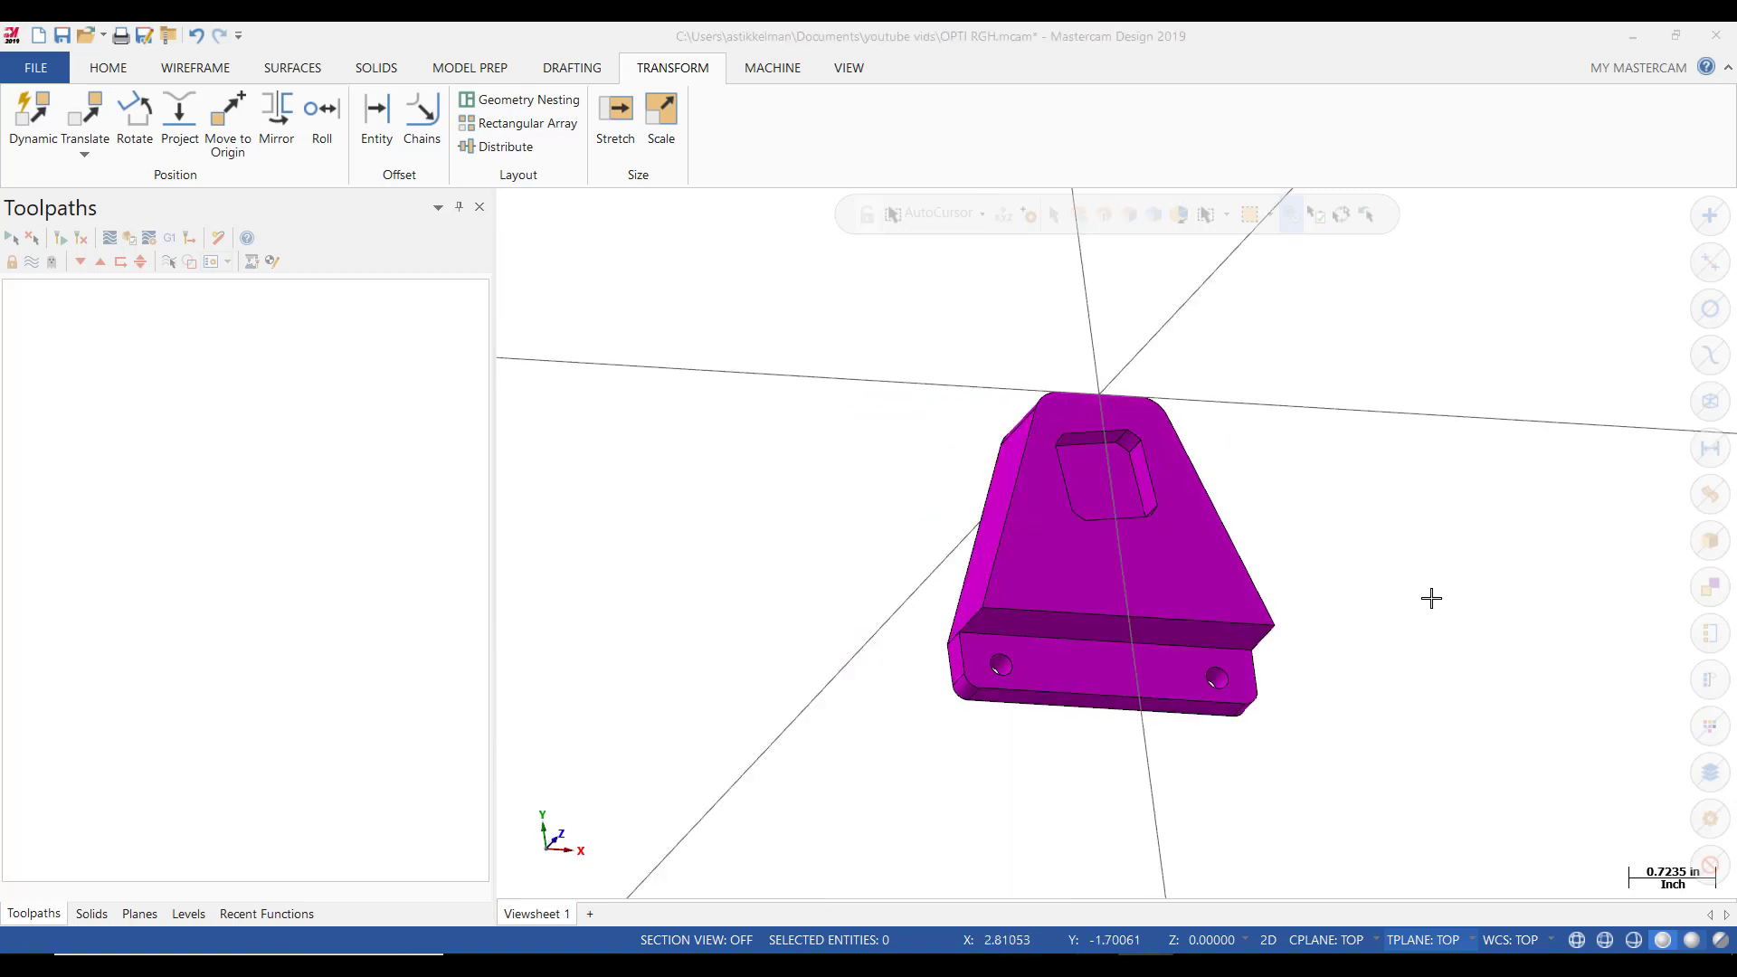
{"action": "right_click", "coordinate": [1412, 574]}
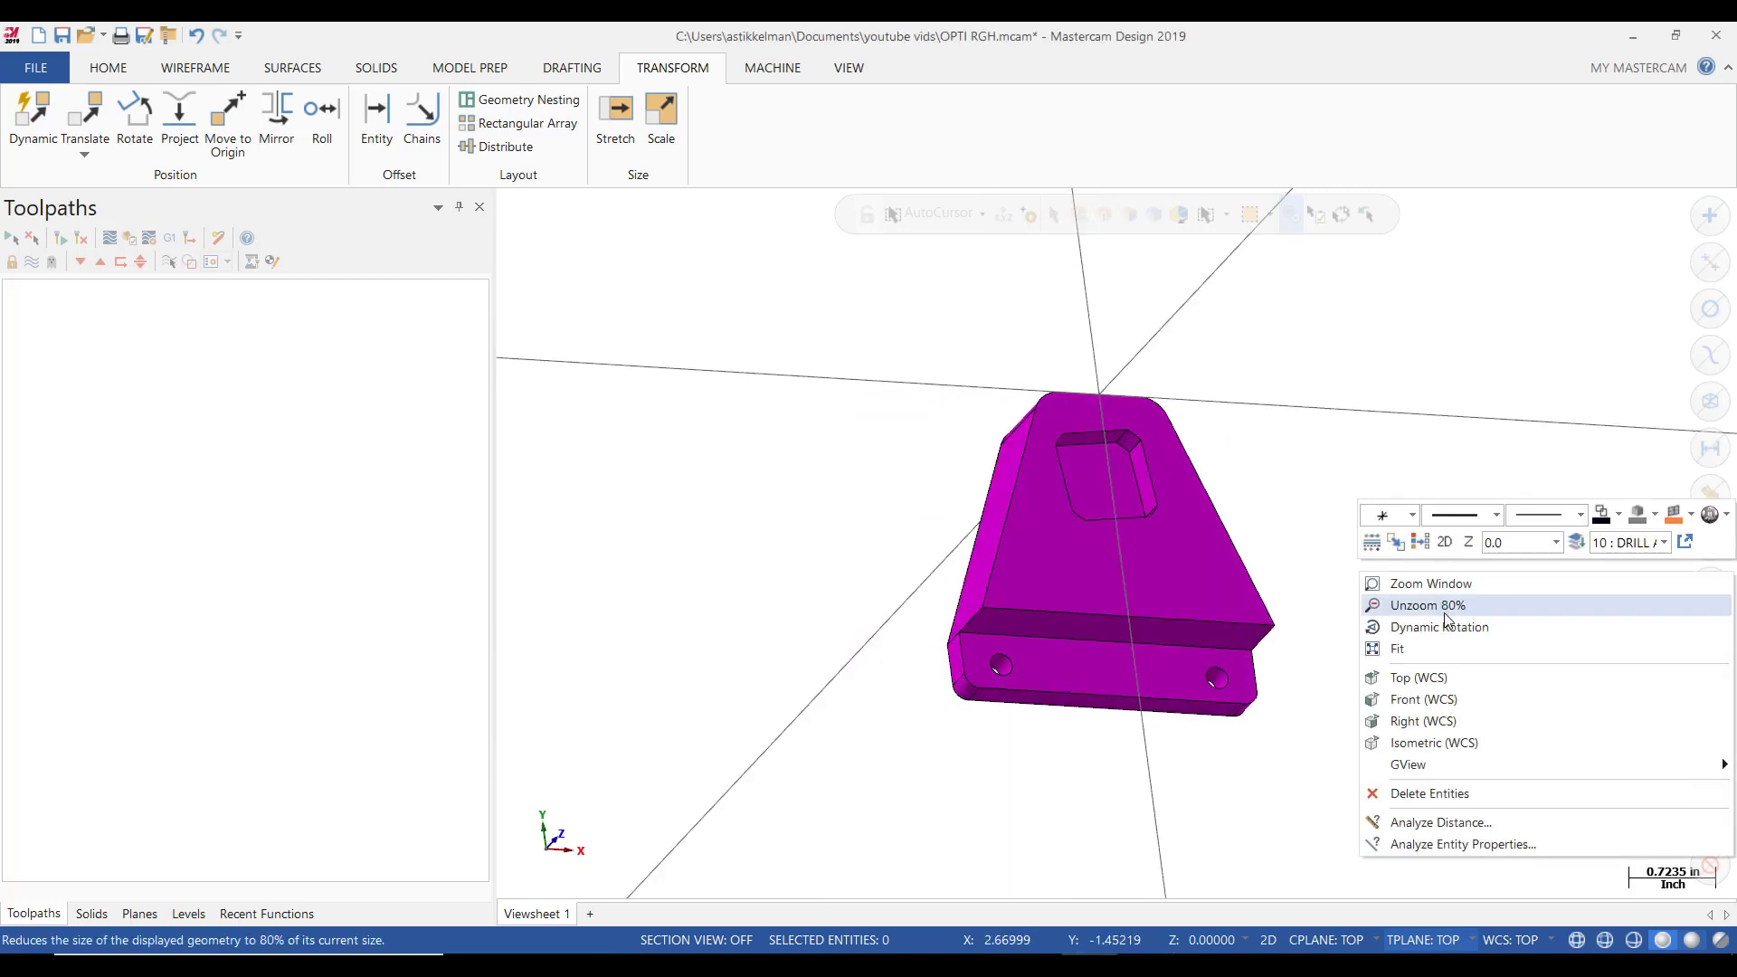
{"action": "left_click", "coordinate": [1454, 692]}
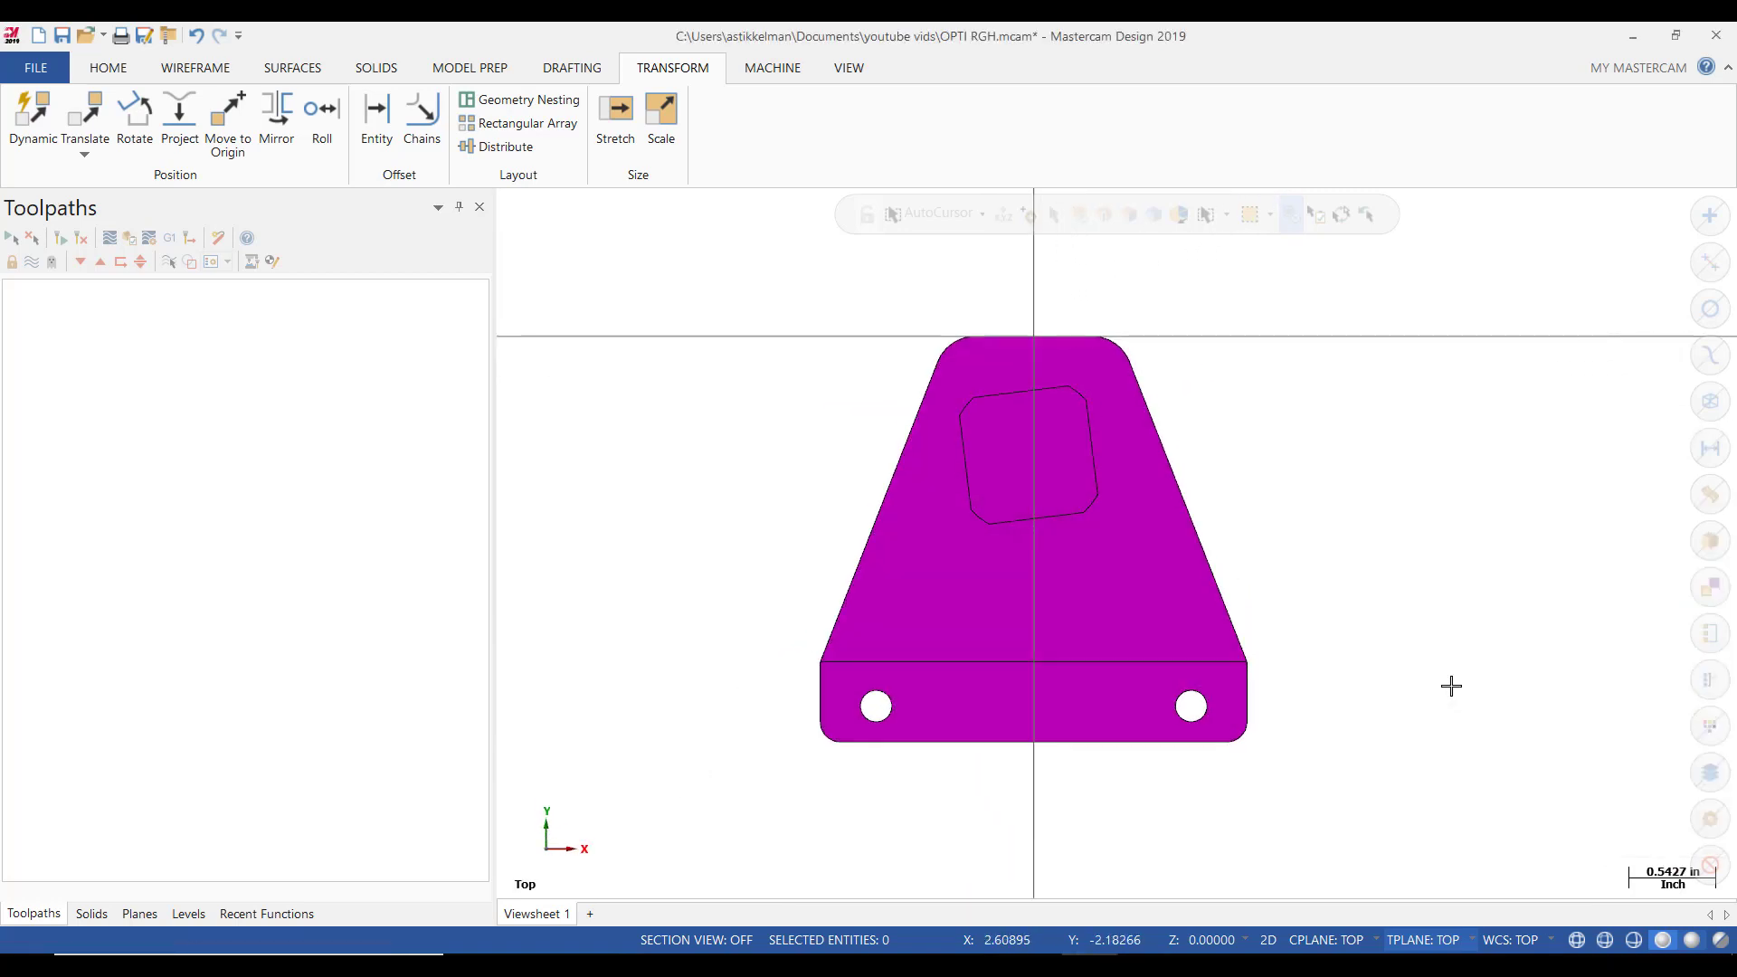
{"action": "left_click", "coordinate": [773, 70]}
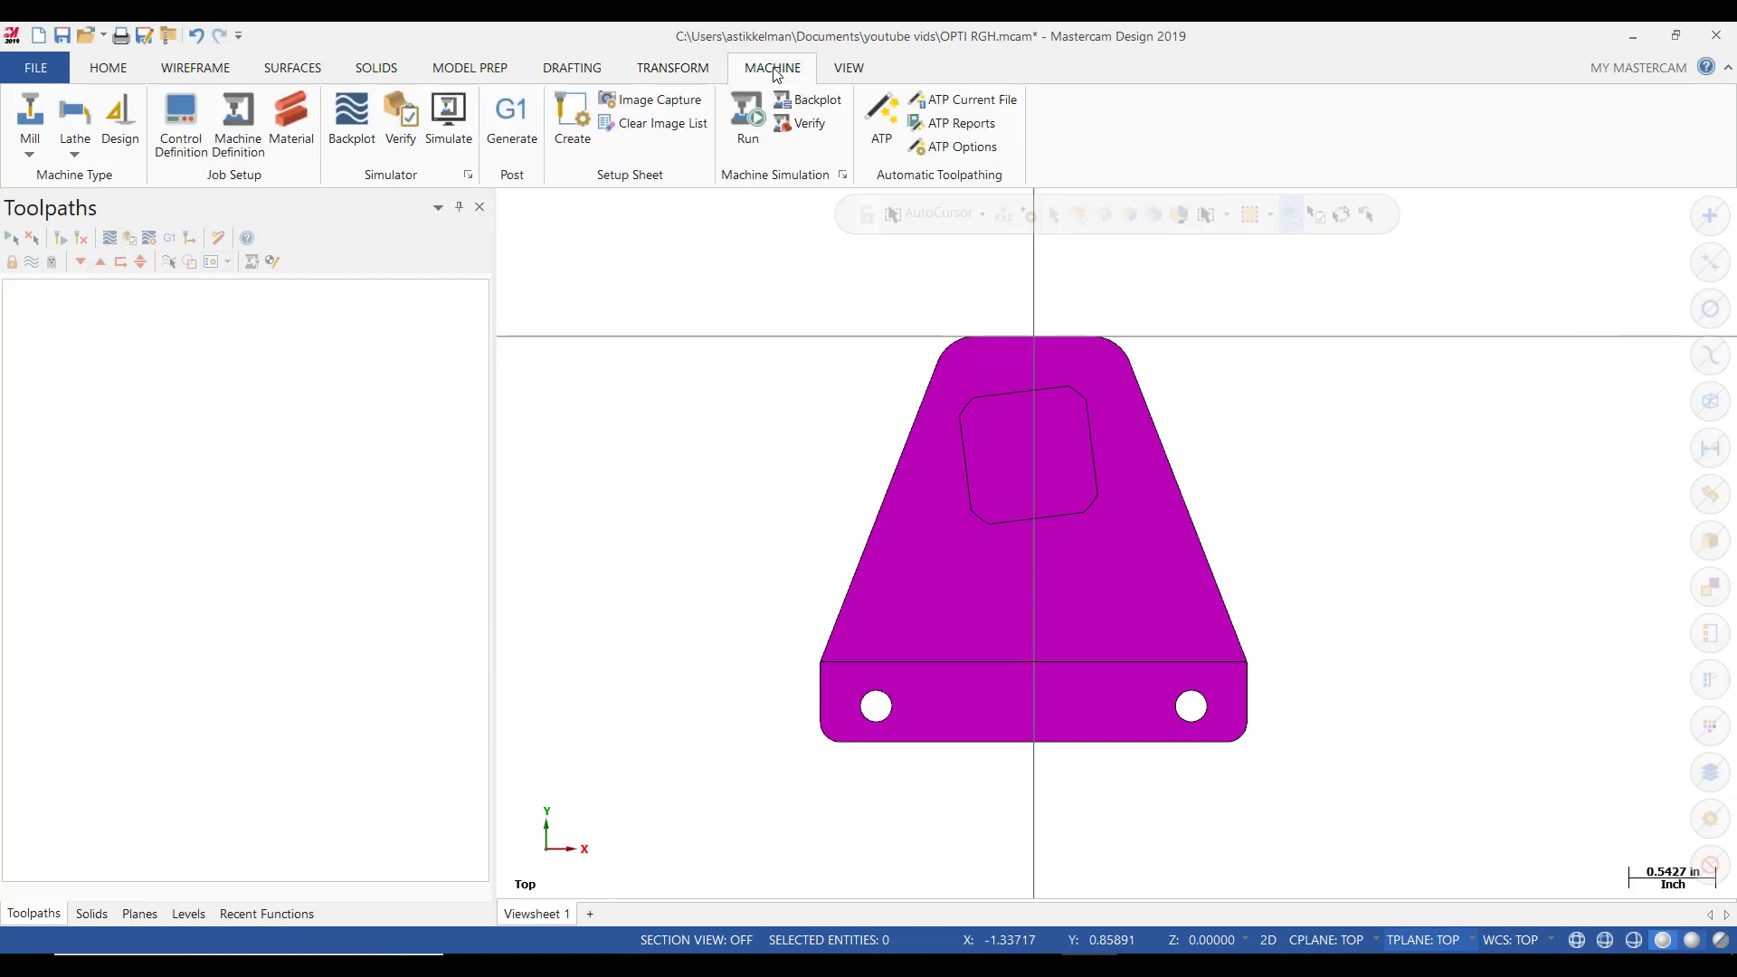
{"action": "left_click", "coordinate": [34, 140]}
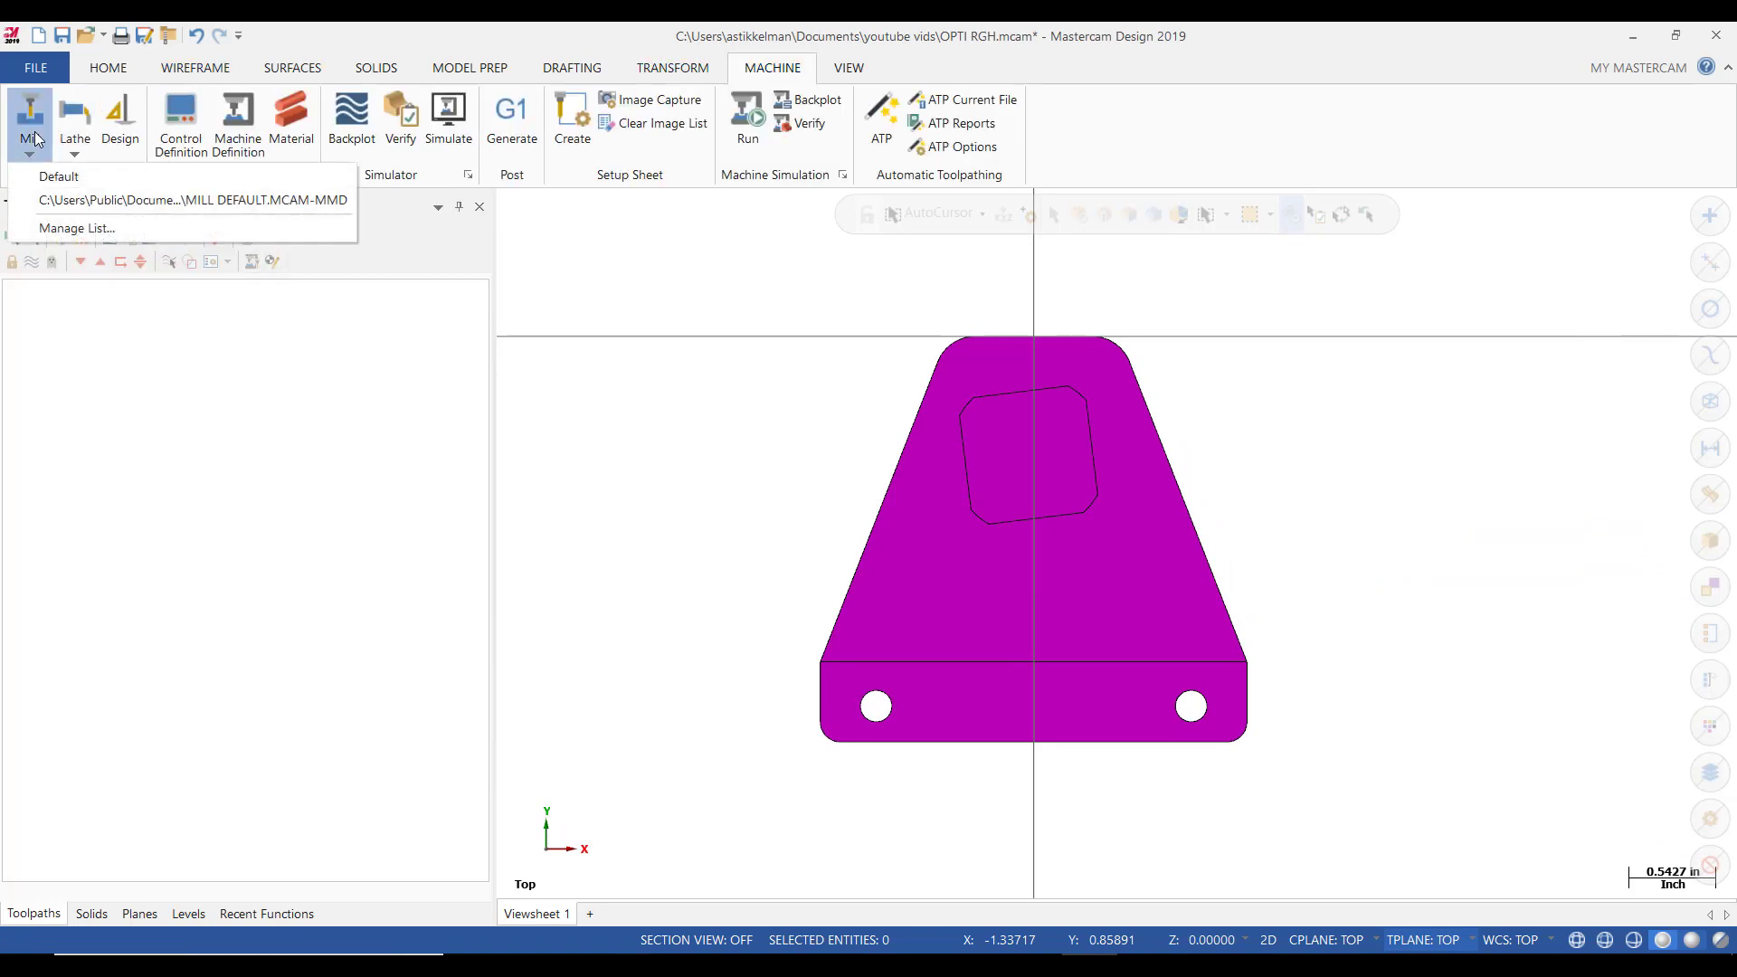
{"action": "left_click", "coordinate": [60, 201]}
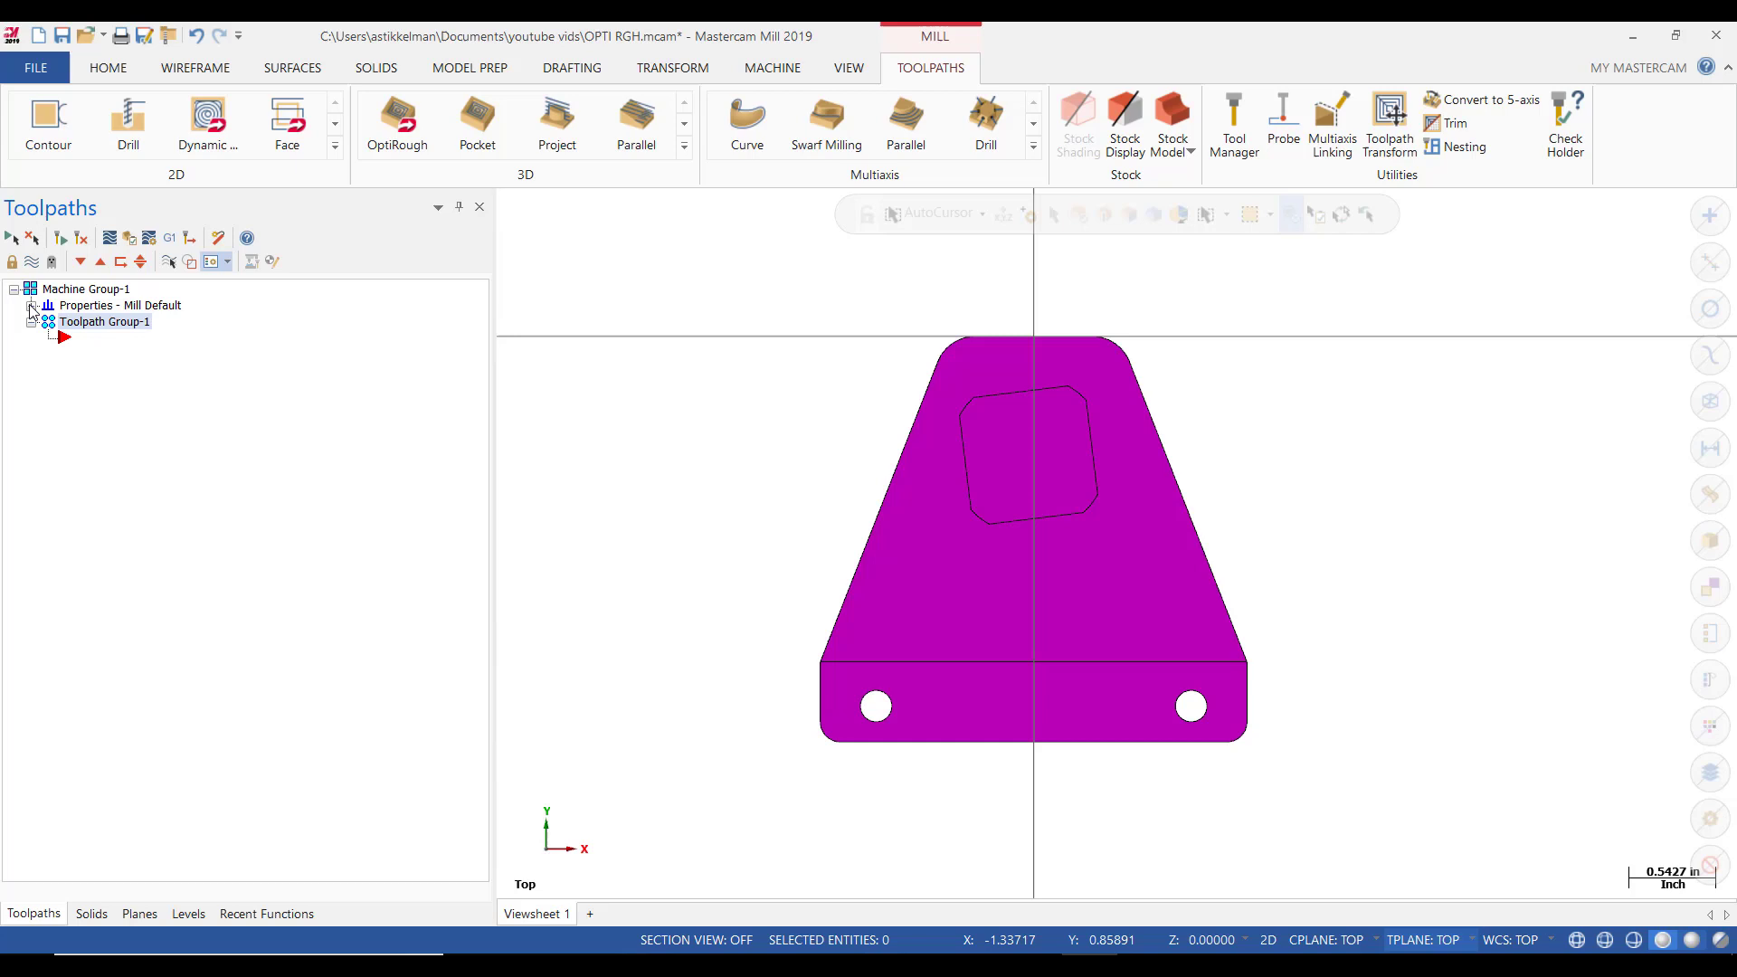
Start a rectangular bounding box in the top view with the solid part as the manually selected entity.
{"action": "left_click", "coordinate": [203, 73]}
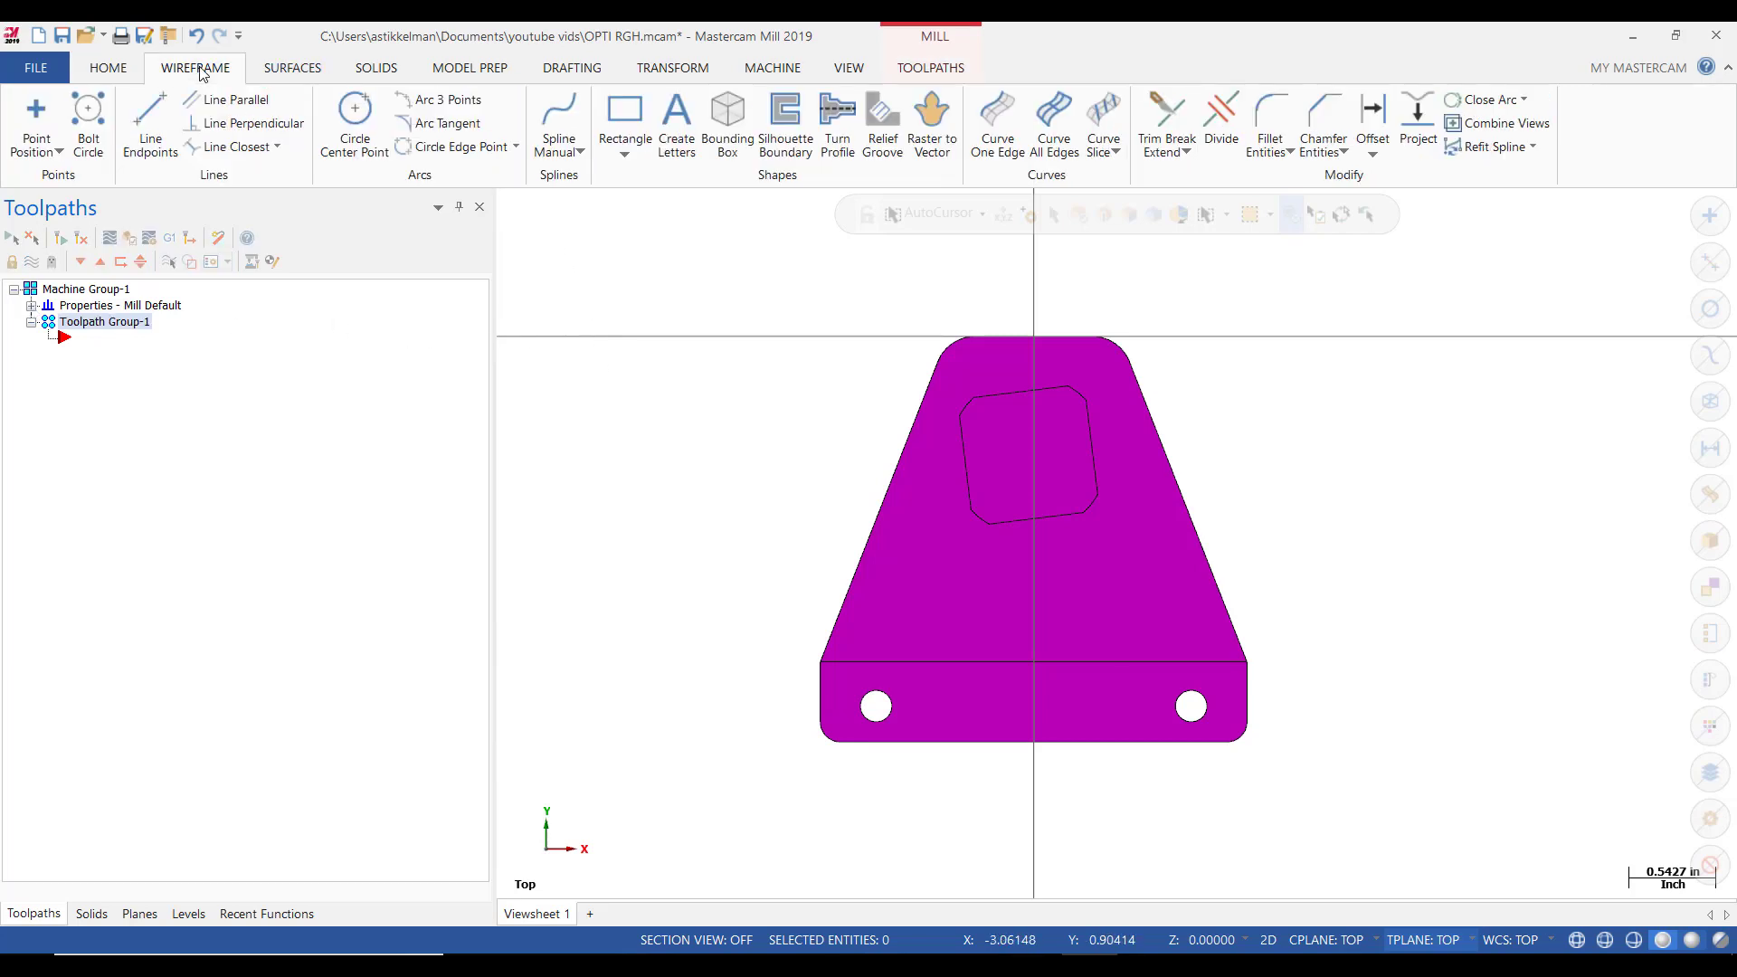
{"action": "left_click", "coordinate": [724, 118]}
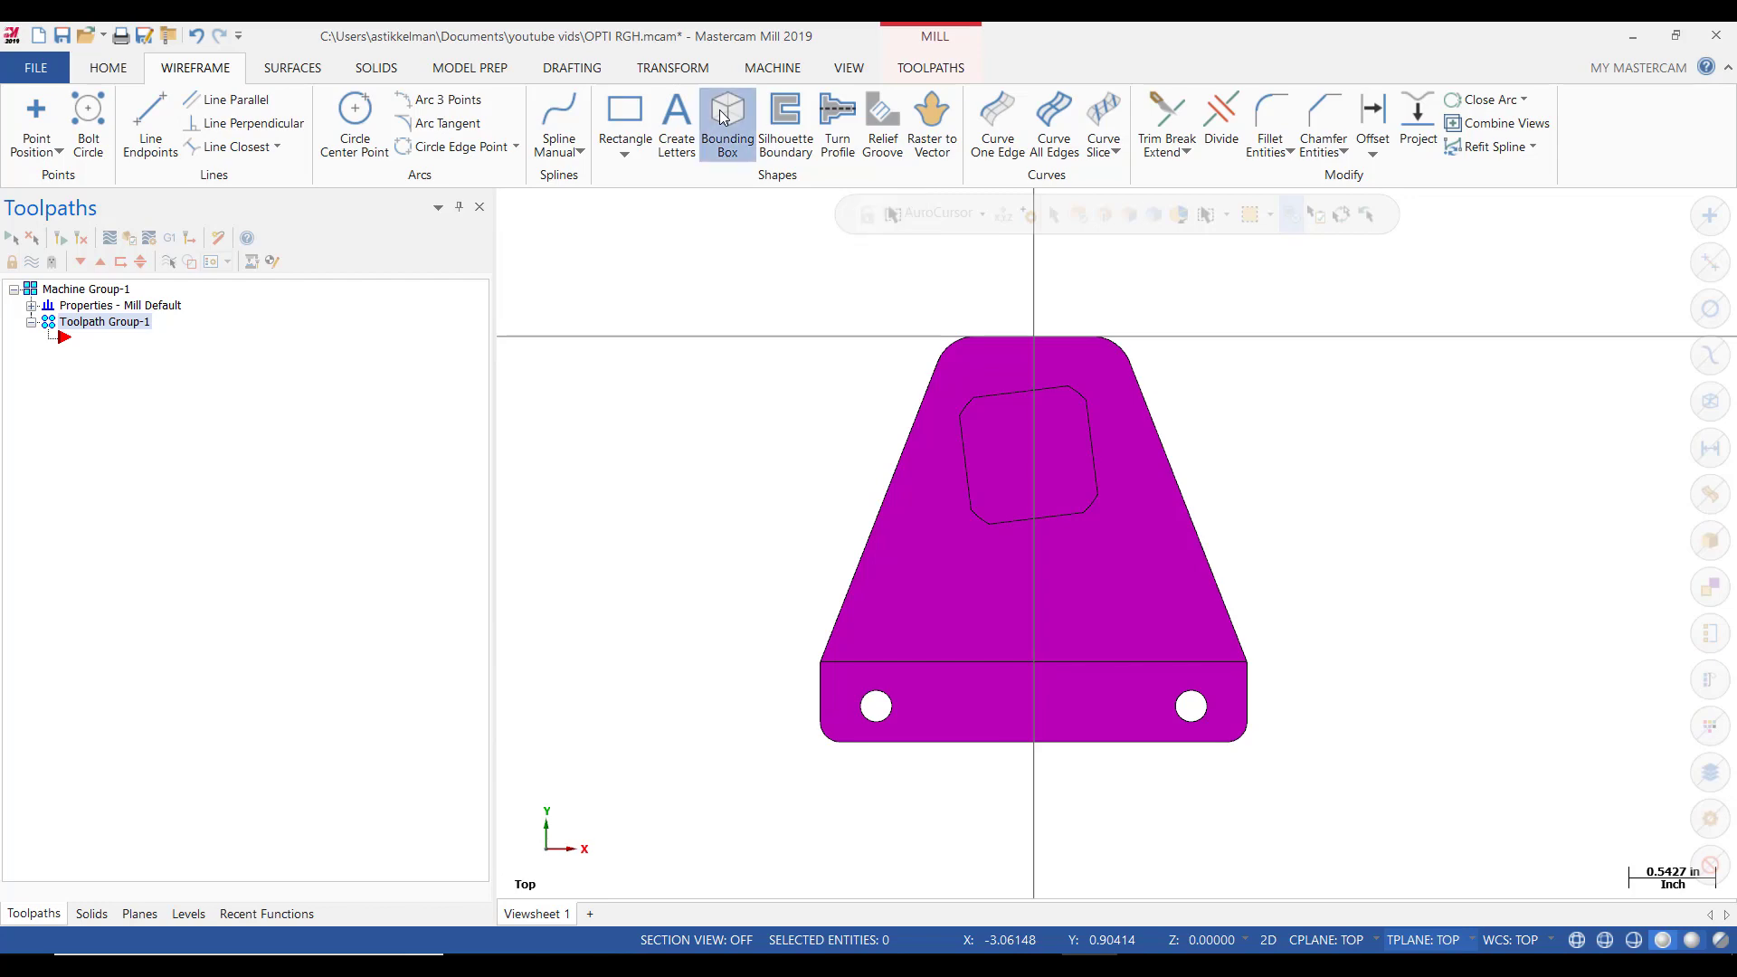
{"action": "left_click", "coordinate": [910, 485]}
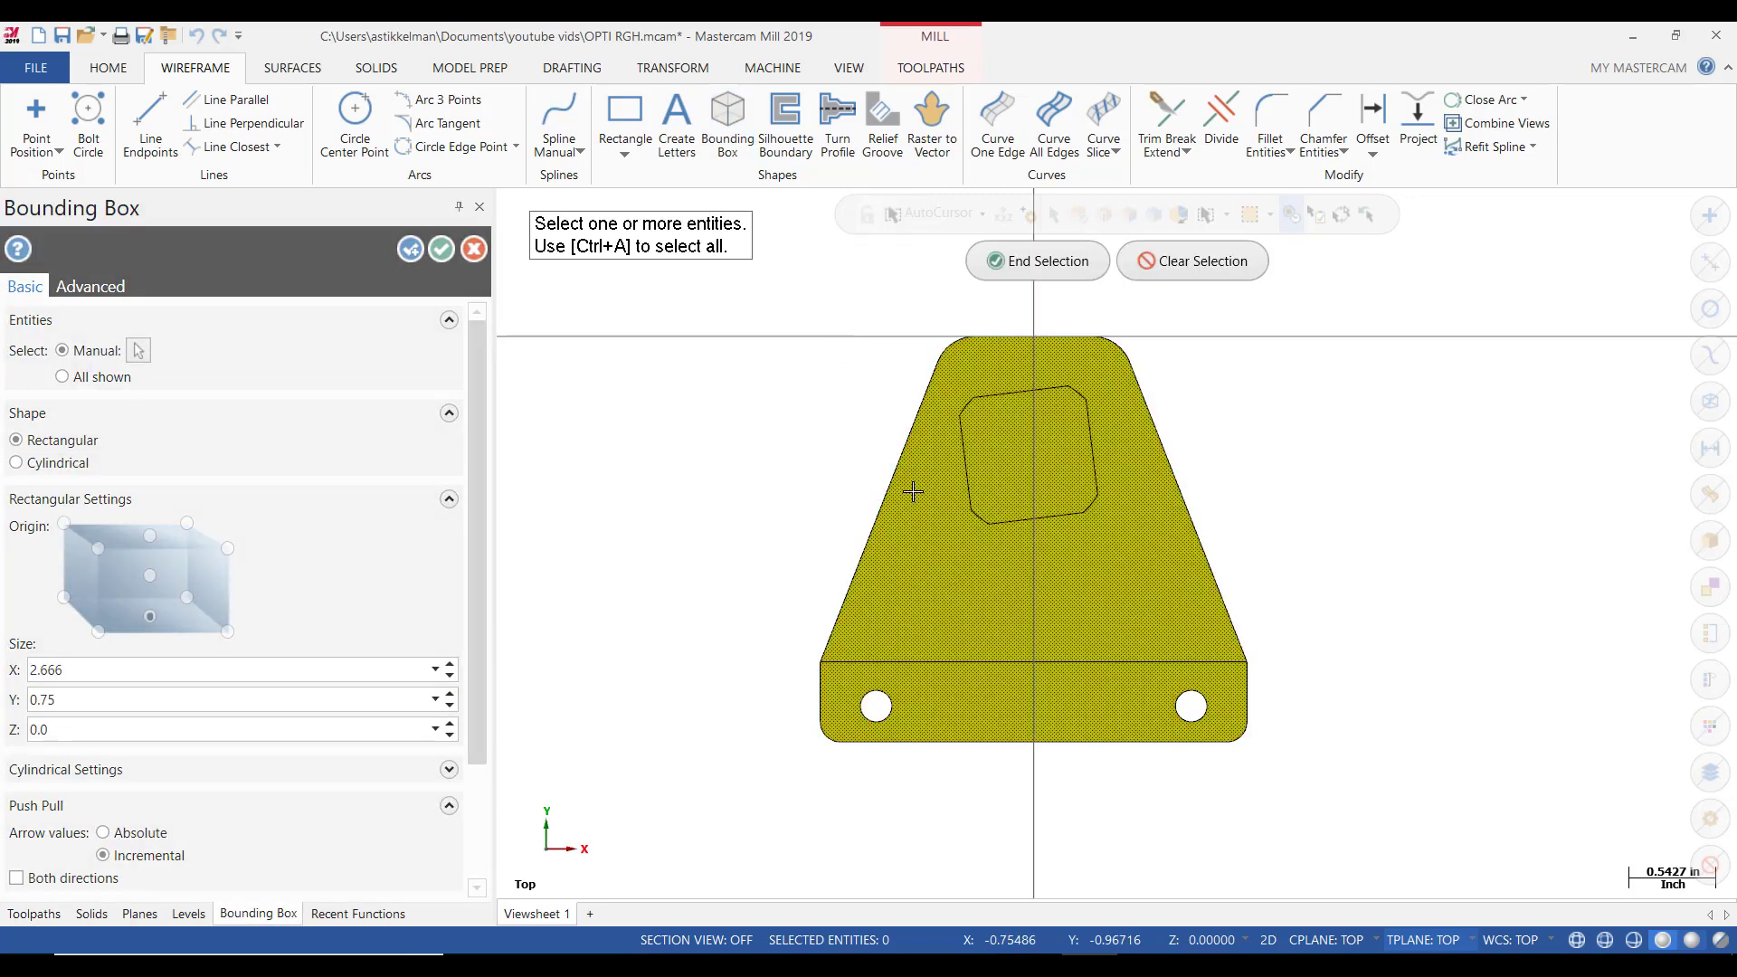
{"action": "left_click", "coordinate": [1050, 261]}
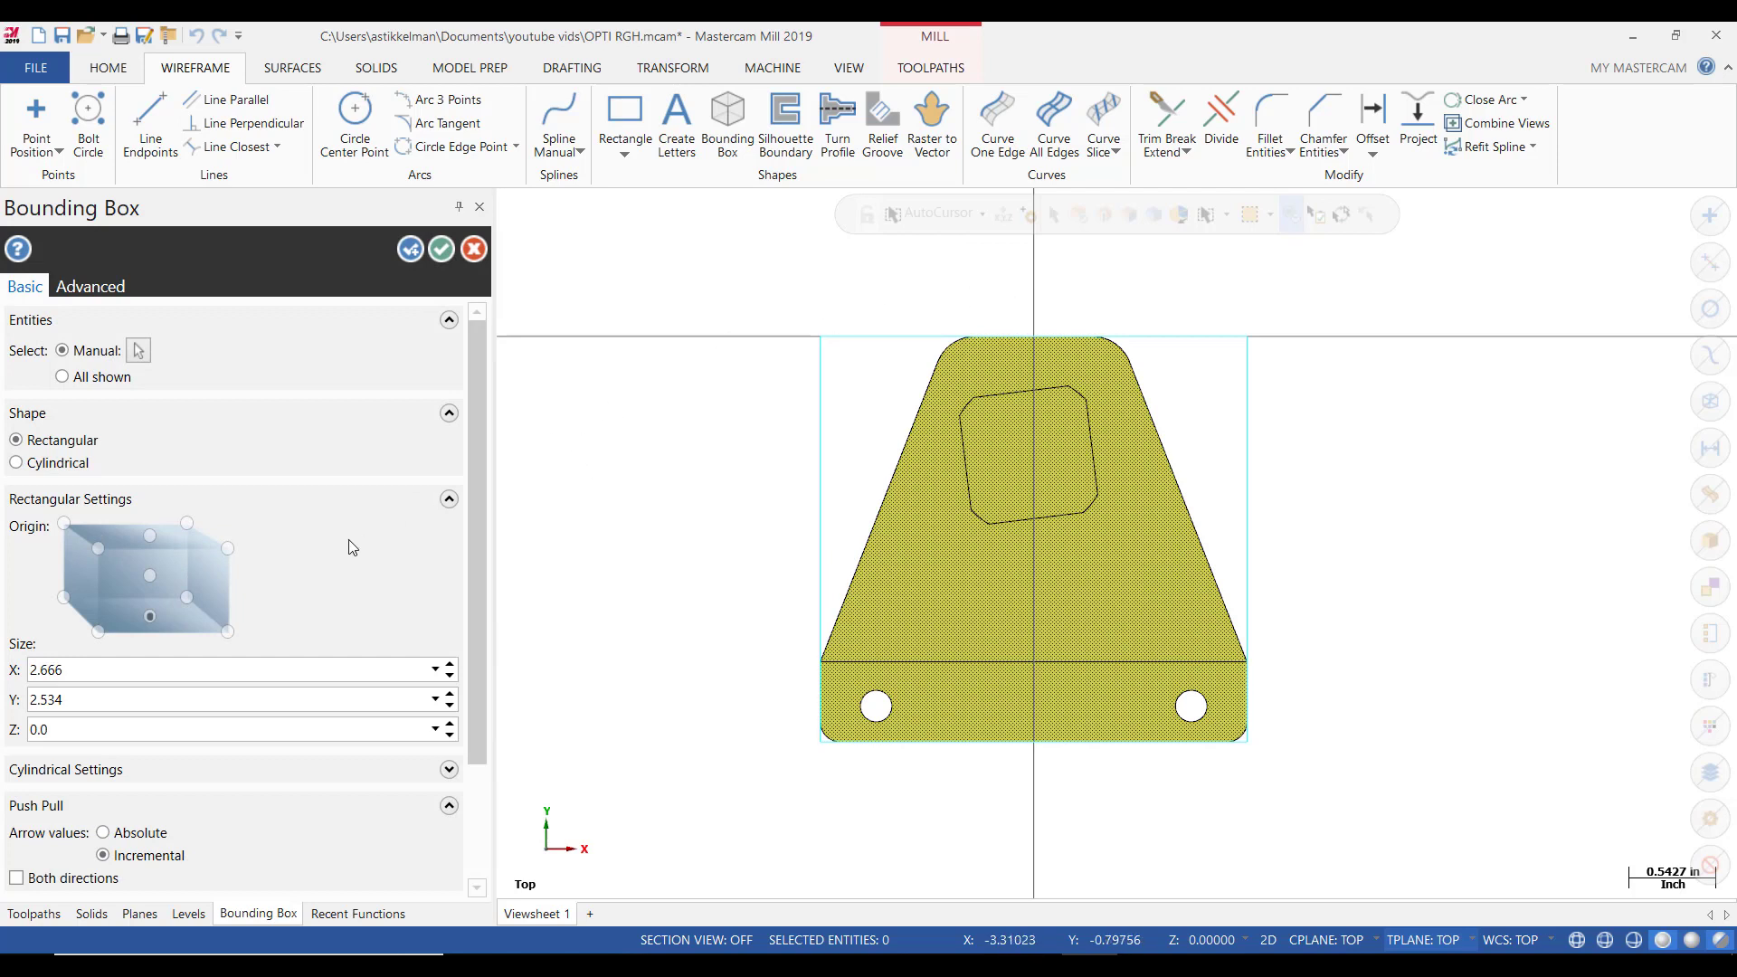
Enlarge the bounding box by 0.25 in both directions, to X 2.916 and Y 2.784, and create it.
{"action": "left_click", "coordinate": [120, 670]}
{"action": "left_click", "coordinate": [121, 669]}
{"action": "type", "text": "+.25"}
{"action": "key", "text": "Return"}
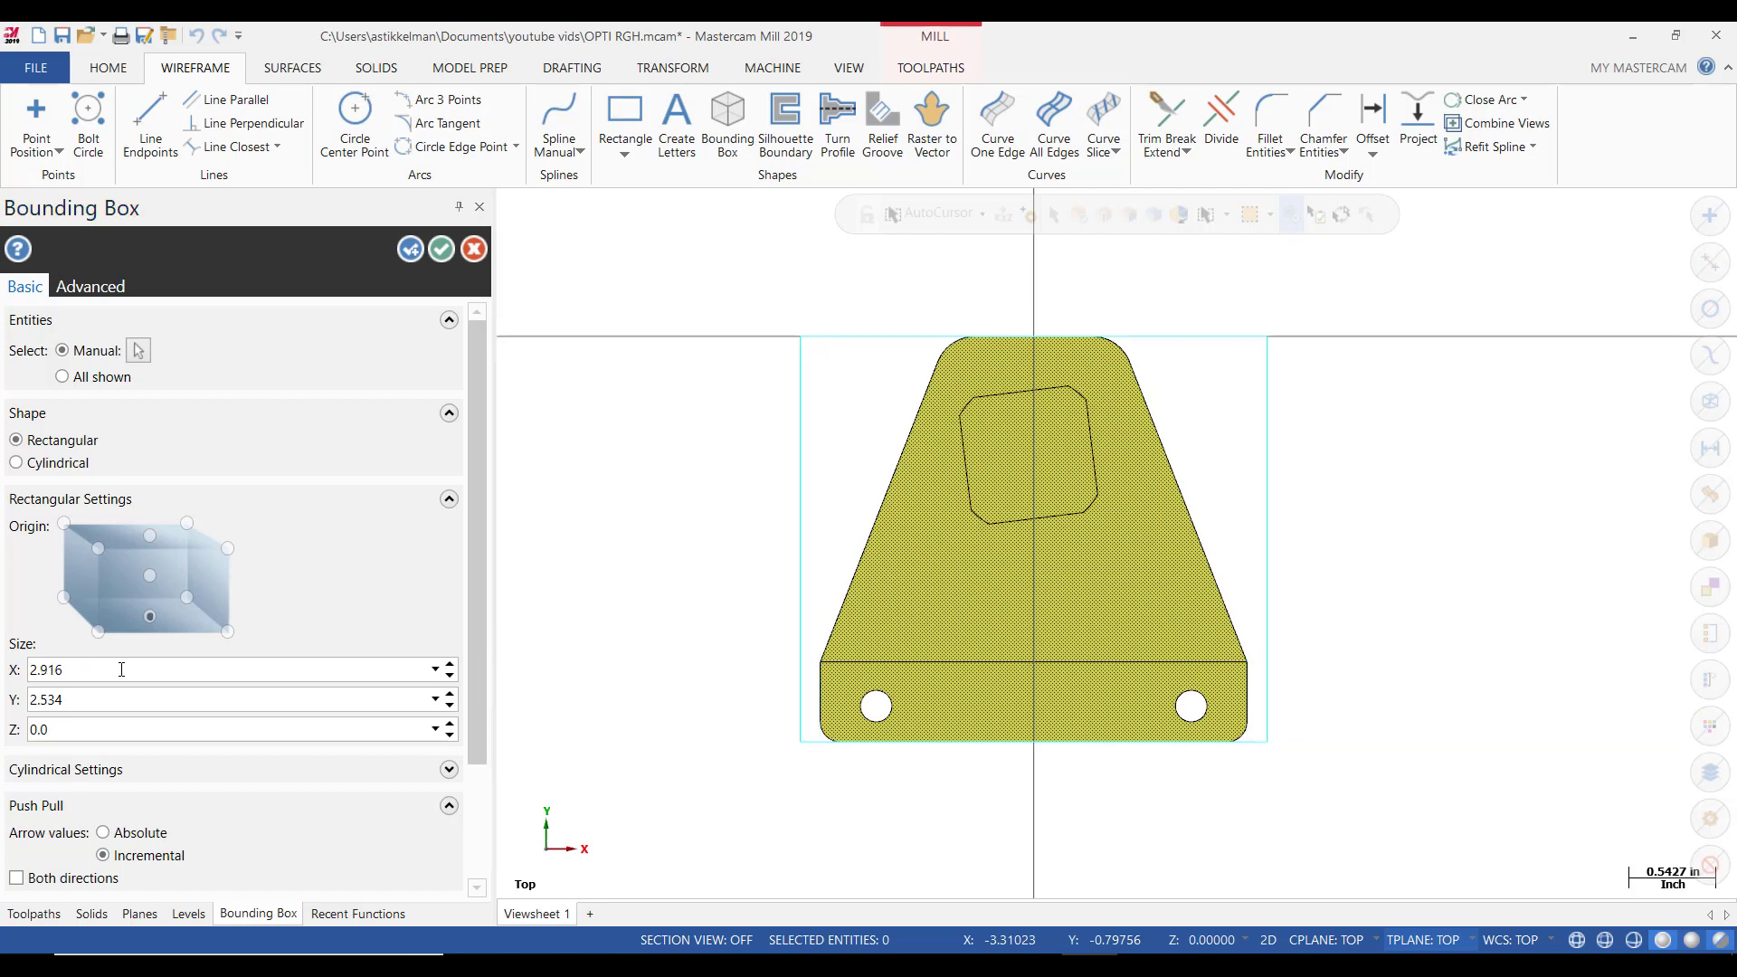
{"action": "left_click", "coordinate": [92, 699]}
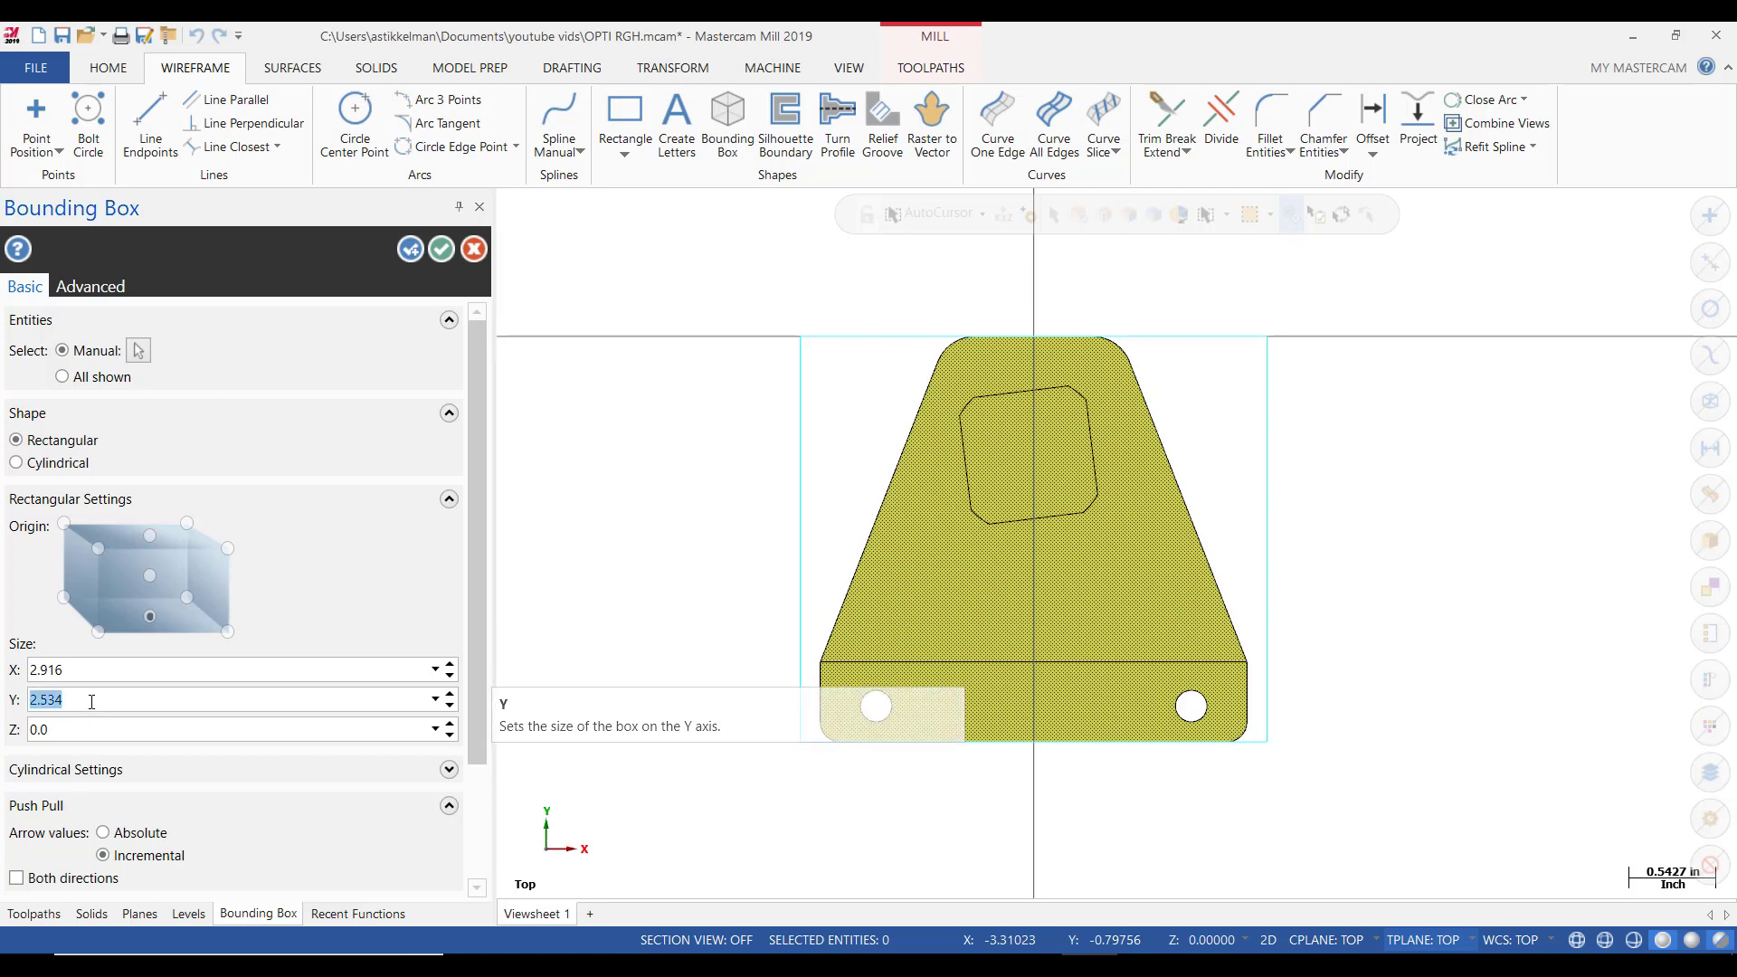
{"action": "left_click", "coordinate": [91, 699]}
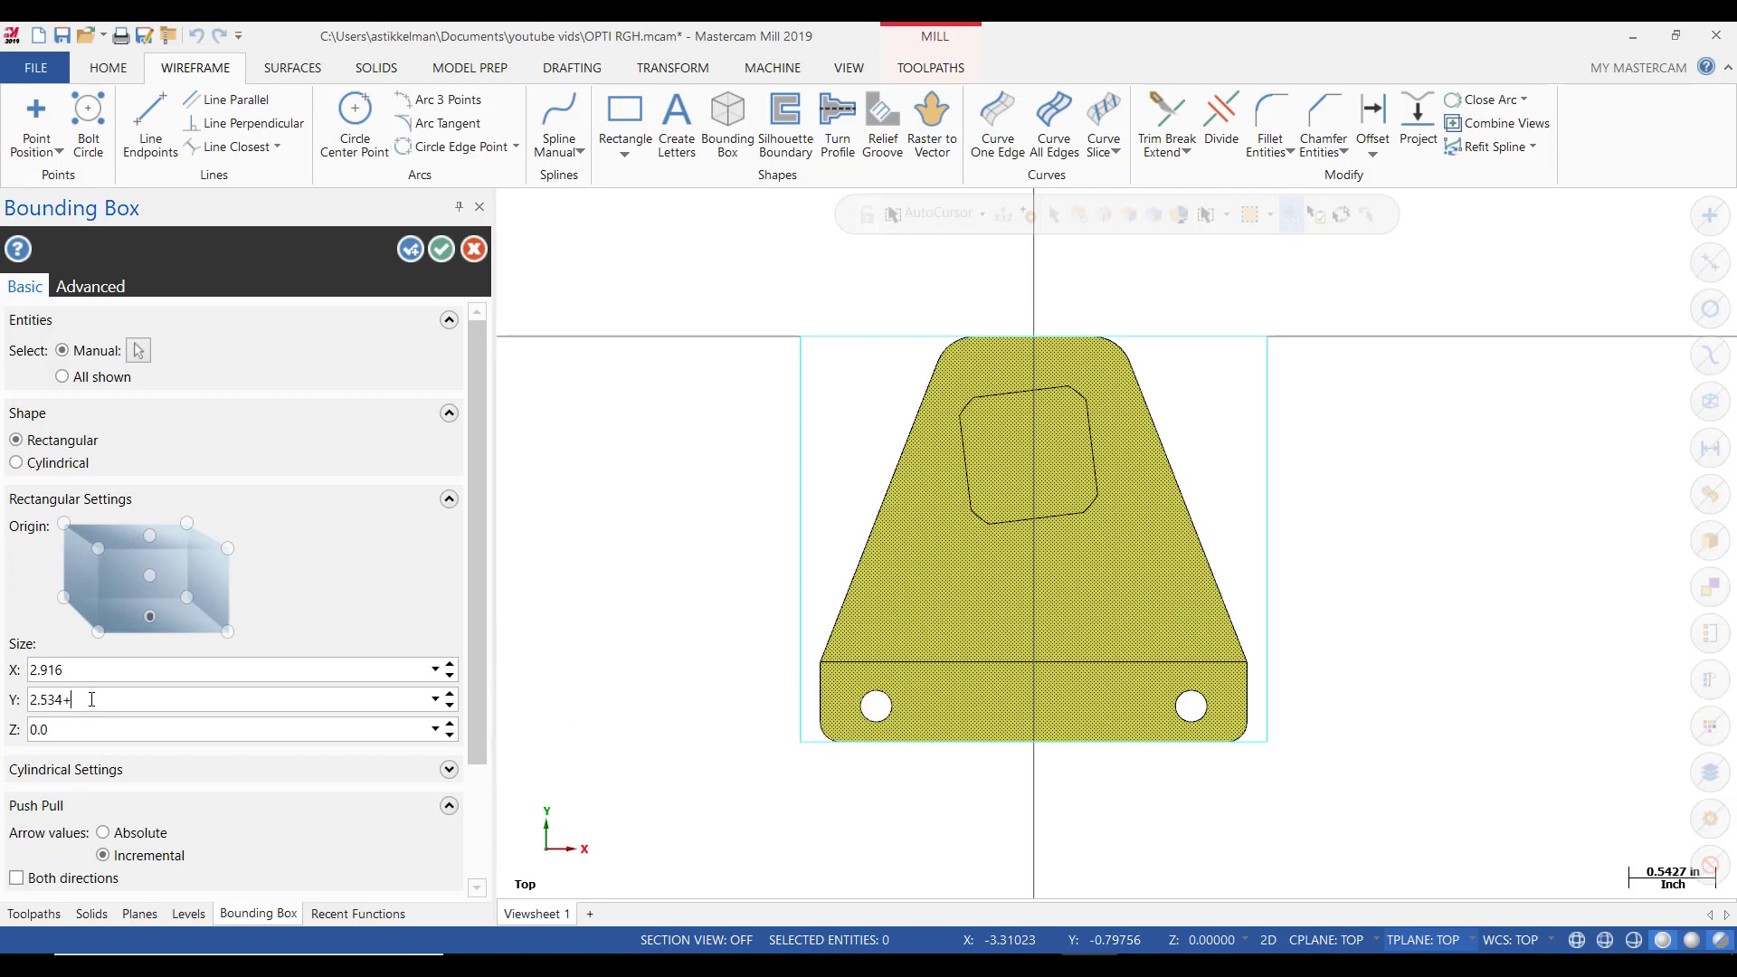
{"action": "type", "text": "+.25"}
{"action": "key", "text": "Return"}
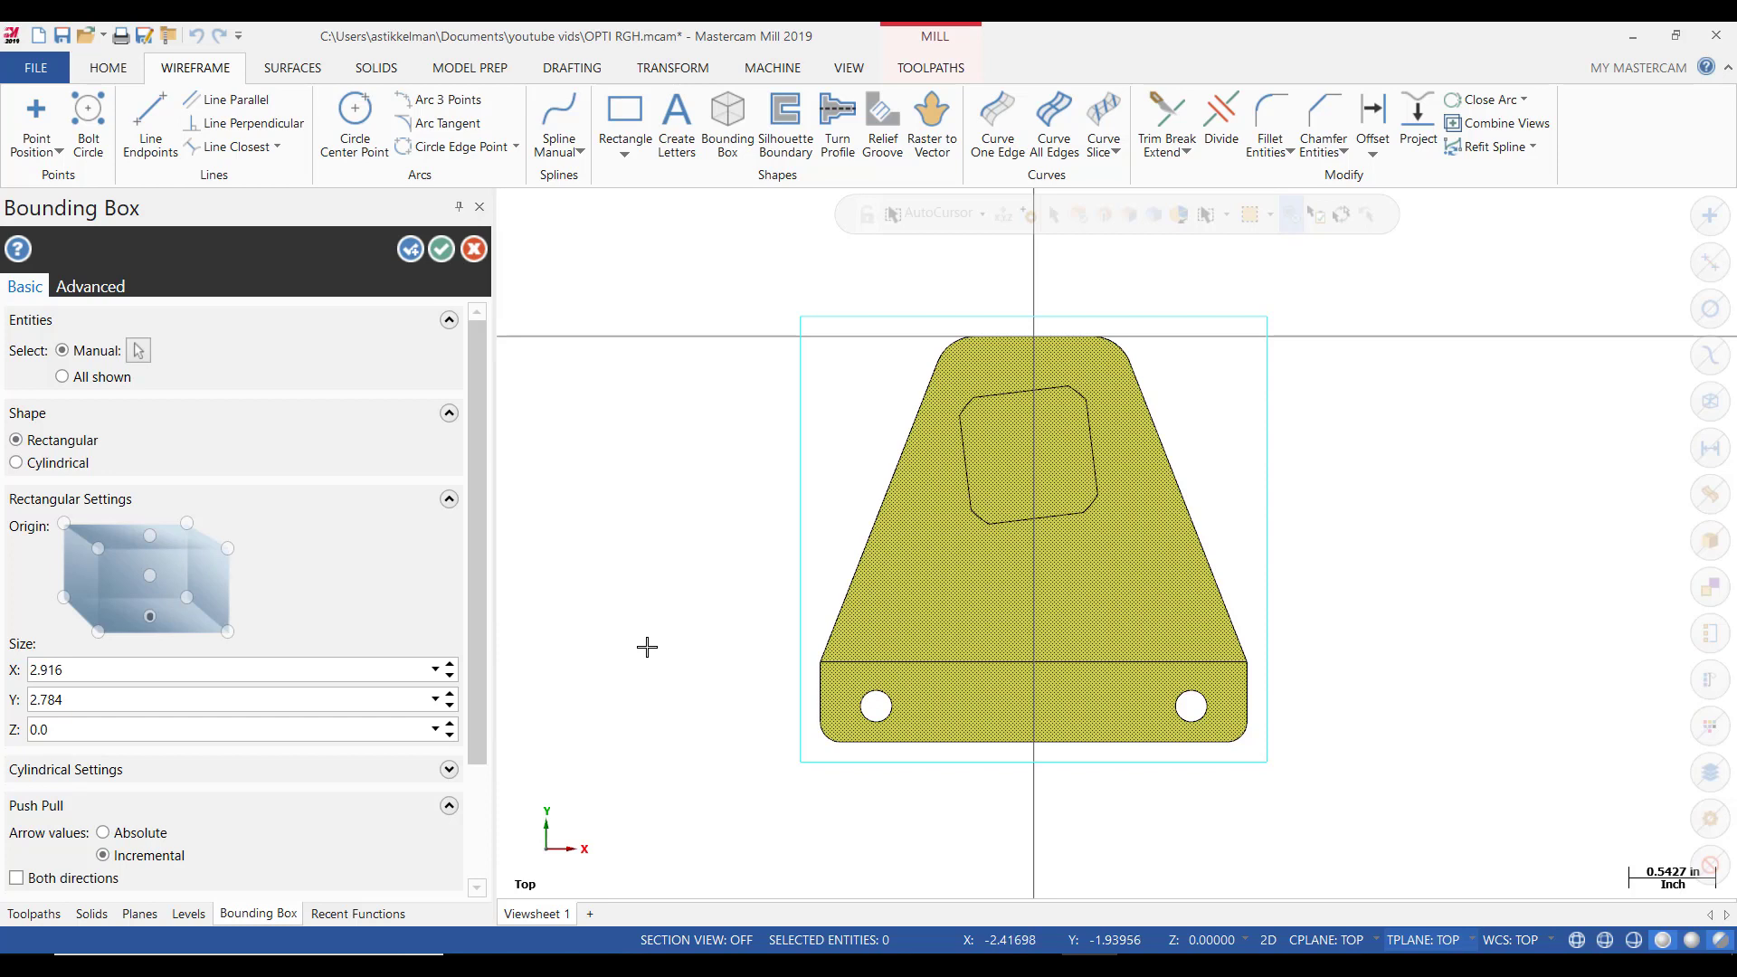
{"action": "left_click", "coordinate": [442, 251]}
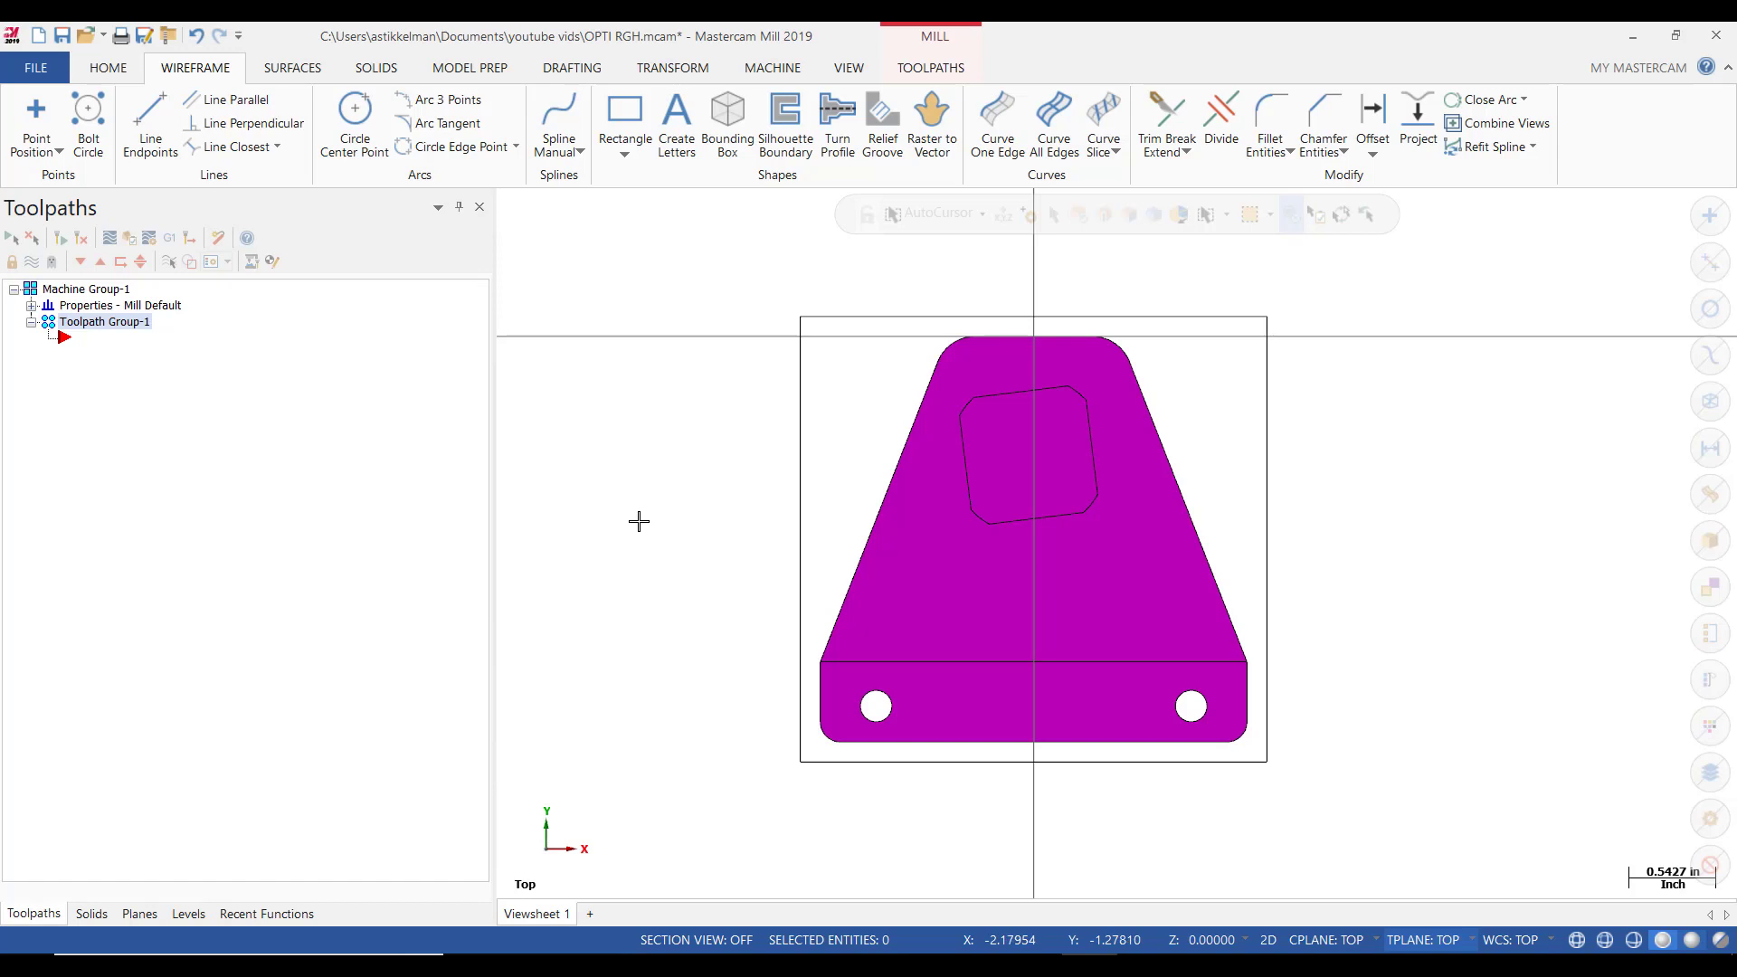
Add a Dynamic OptiRough surface high speed toolpath to Toolpath Group-1.
{"action": "right_click", "coordinate": [83, 343]}
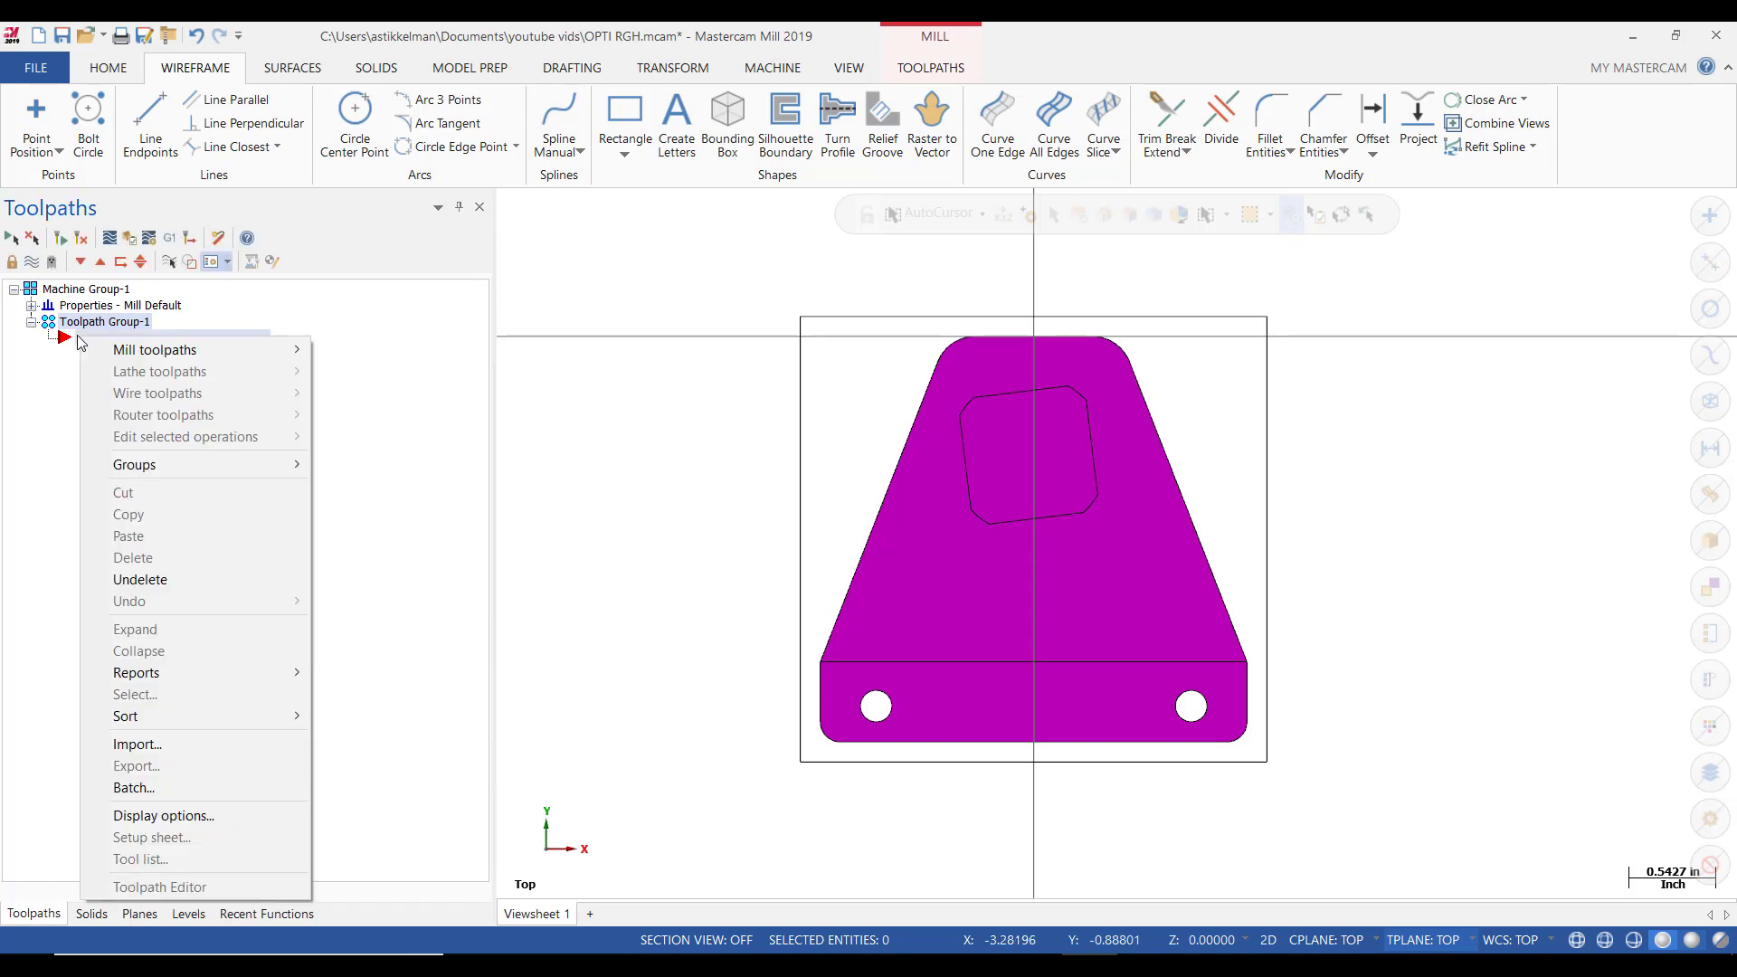
{"action": "mouse_move", "coordinate": [117, 353]}
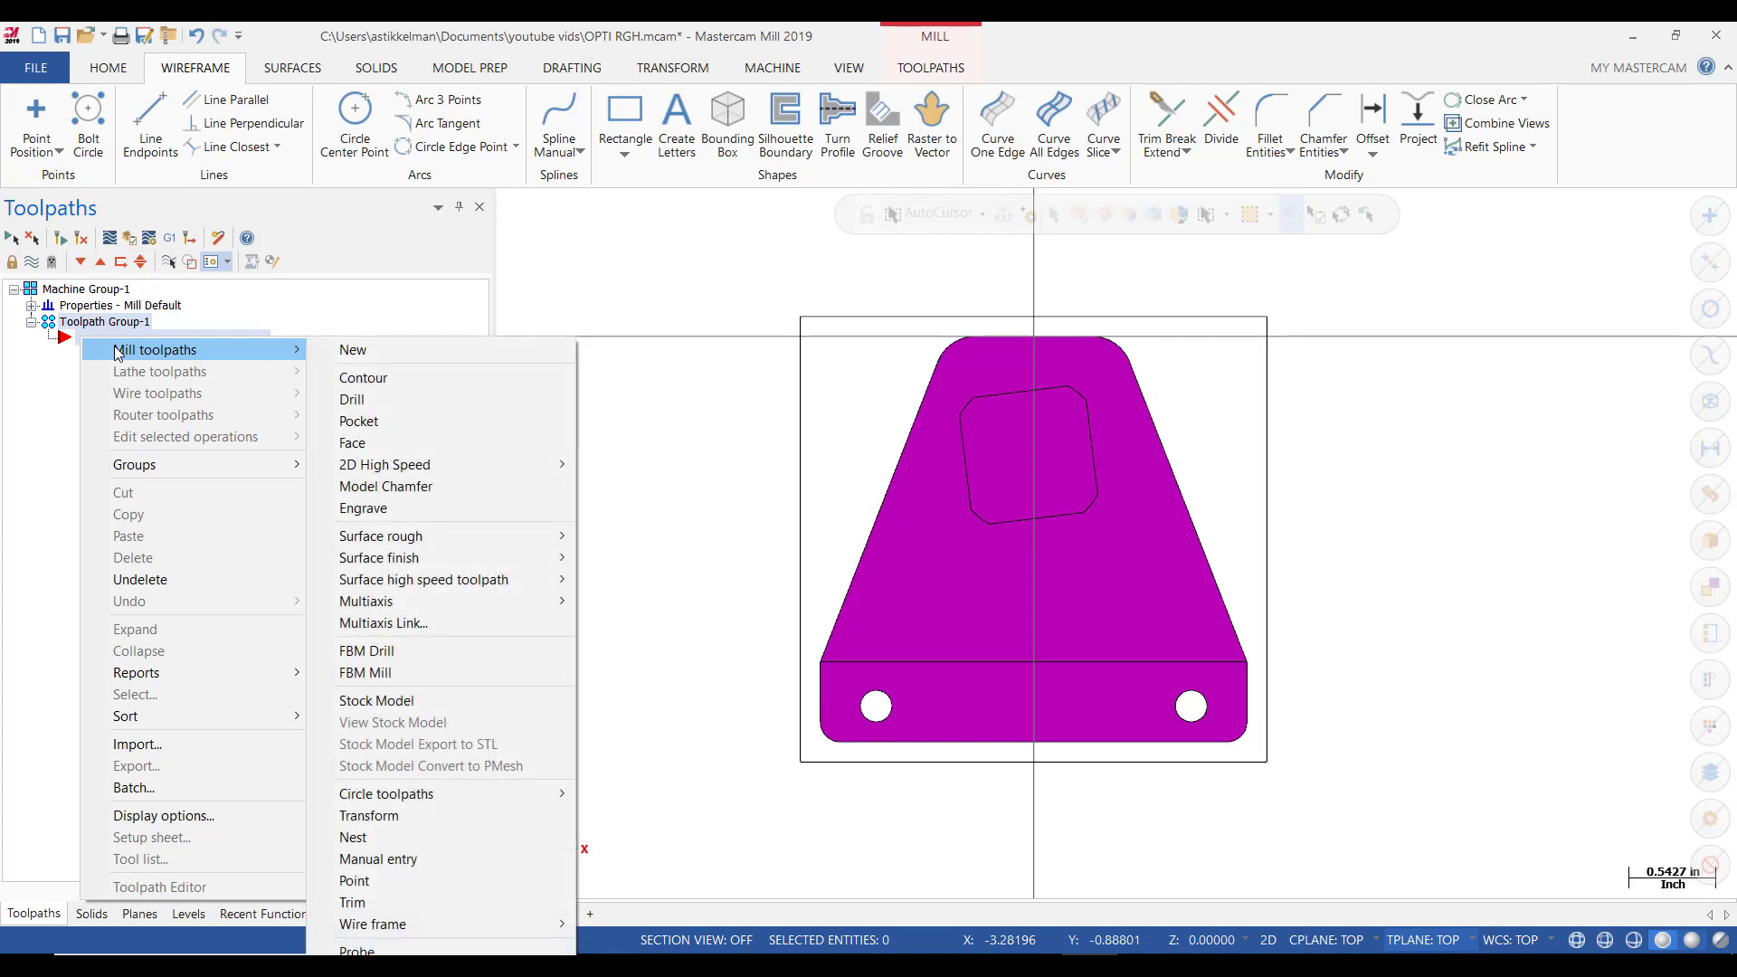
{"action": "mouse_move", "coordinate": [512, 579]}
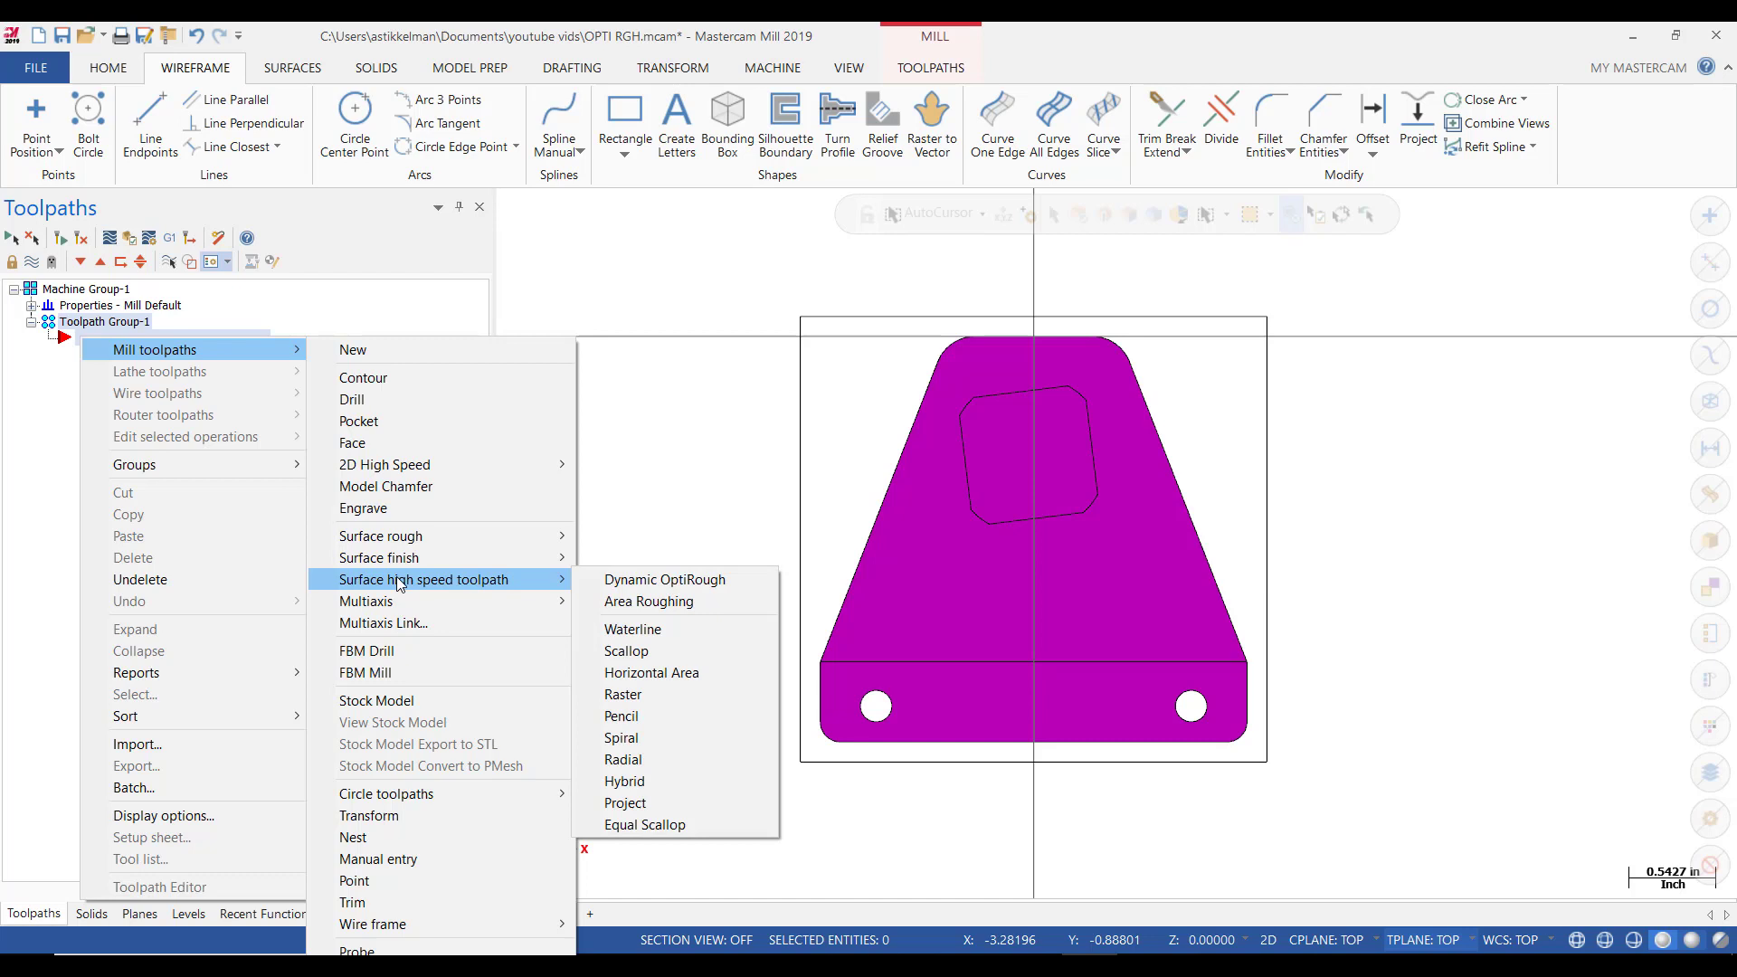
{"action": "left_click", "coordinate": [650, 583]}
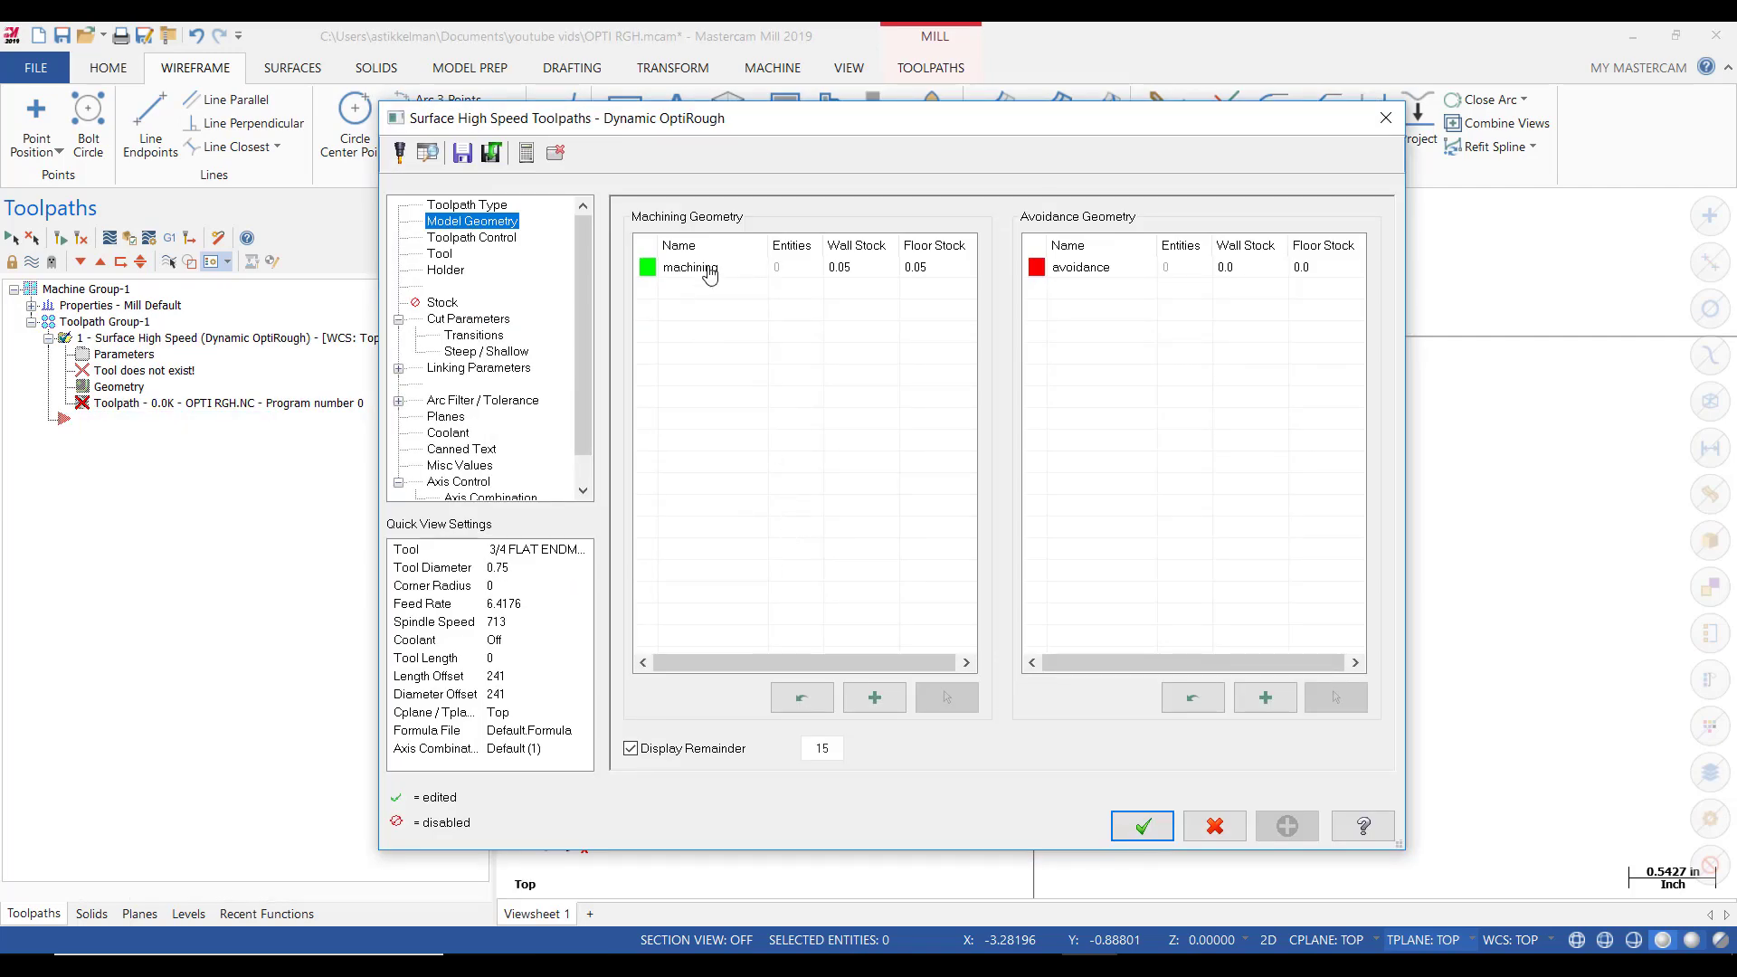
Select all faces of the solid part as the toolpath's machining geometry.
{"action": "left_click", "coordinate": [789, 269]}
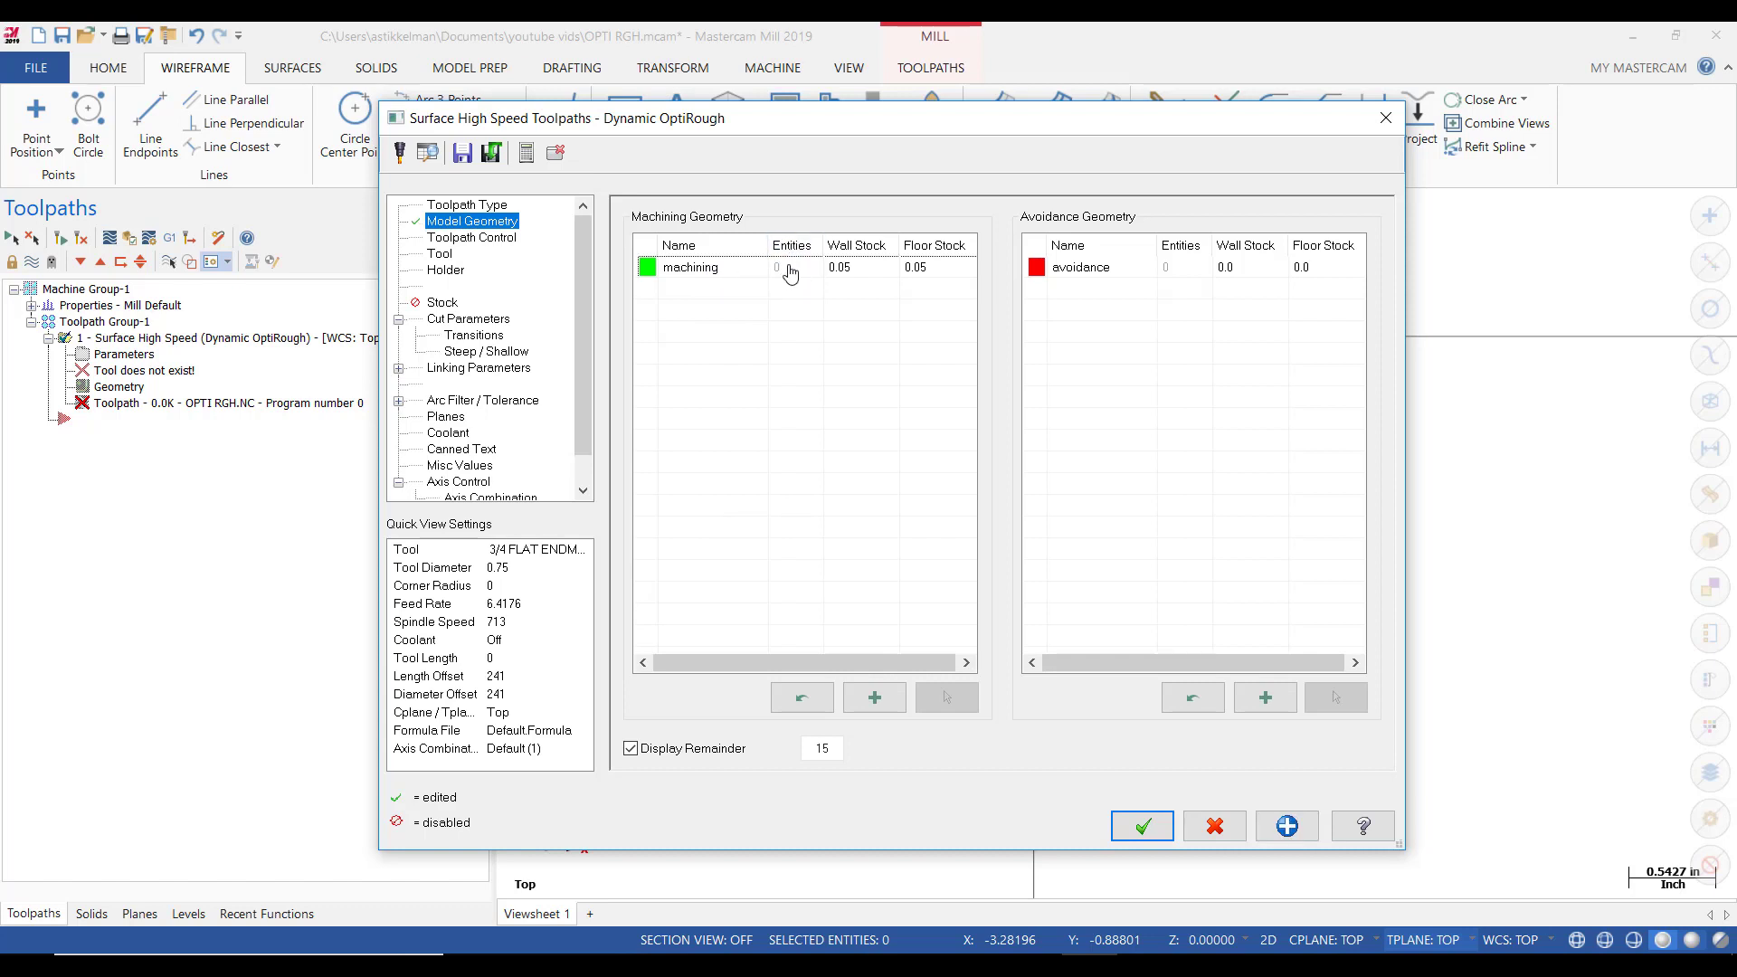
{"action": "left_click", "coordinate": [791, 272]}
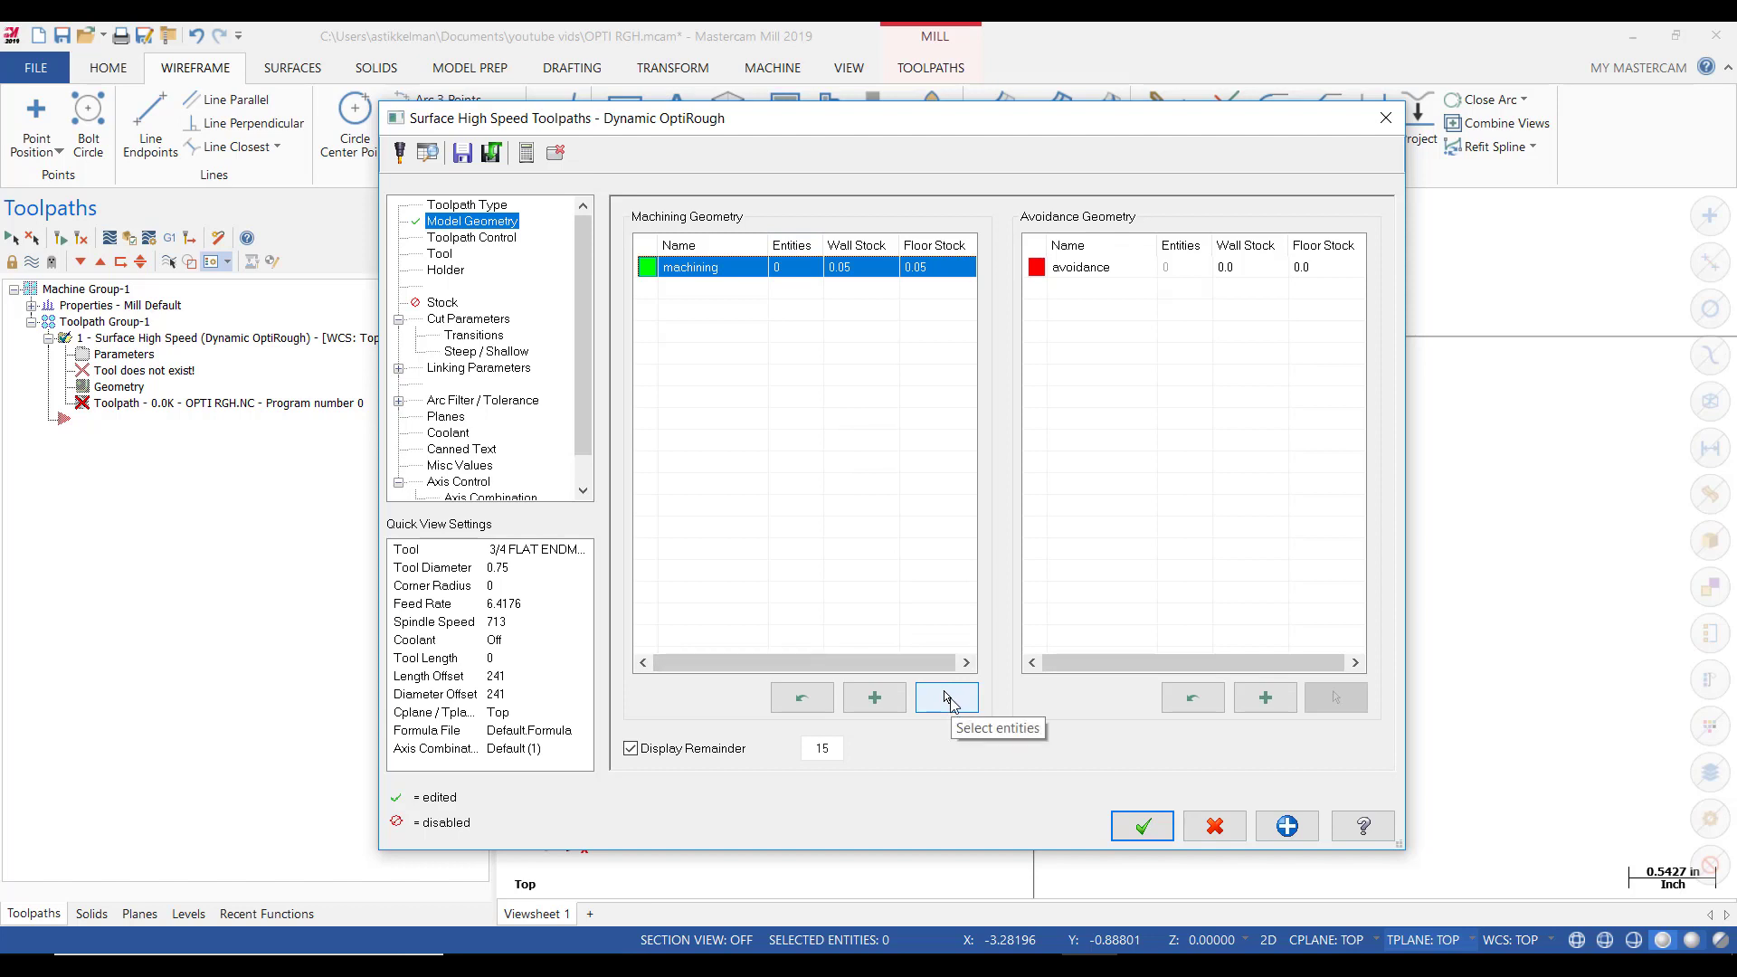
{"action": "left_click", "coordinate": [947, 698]}
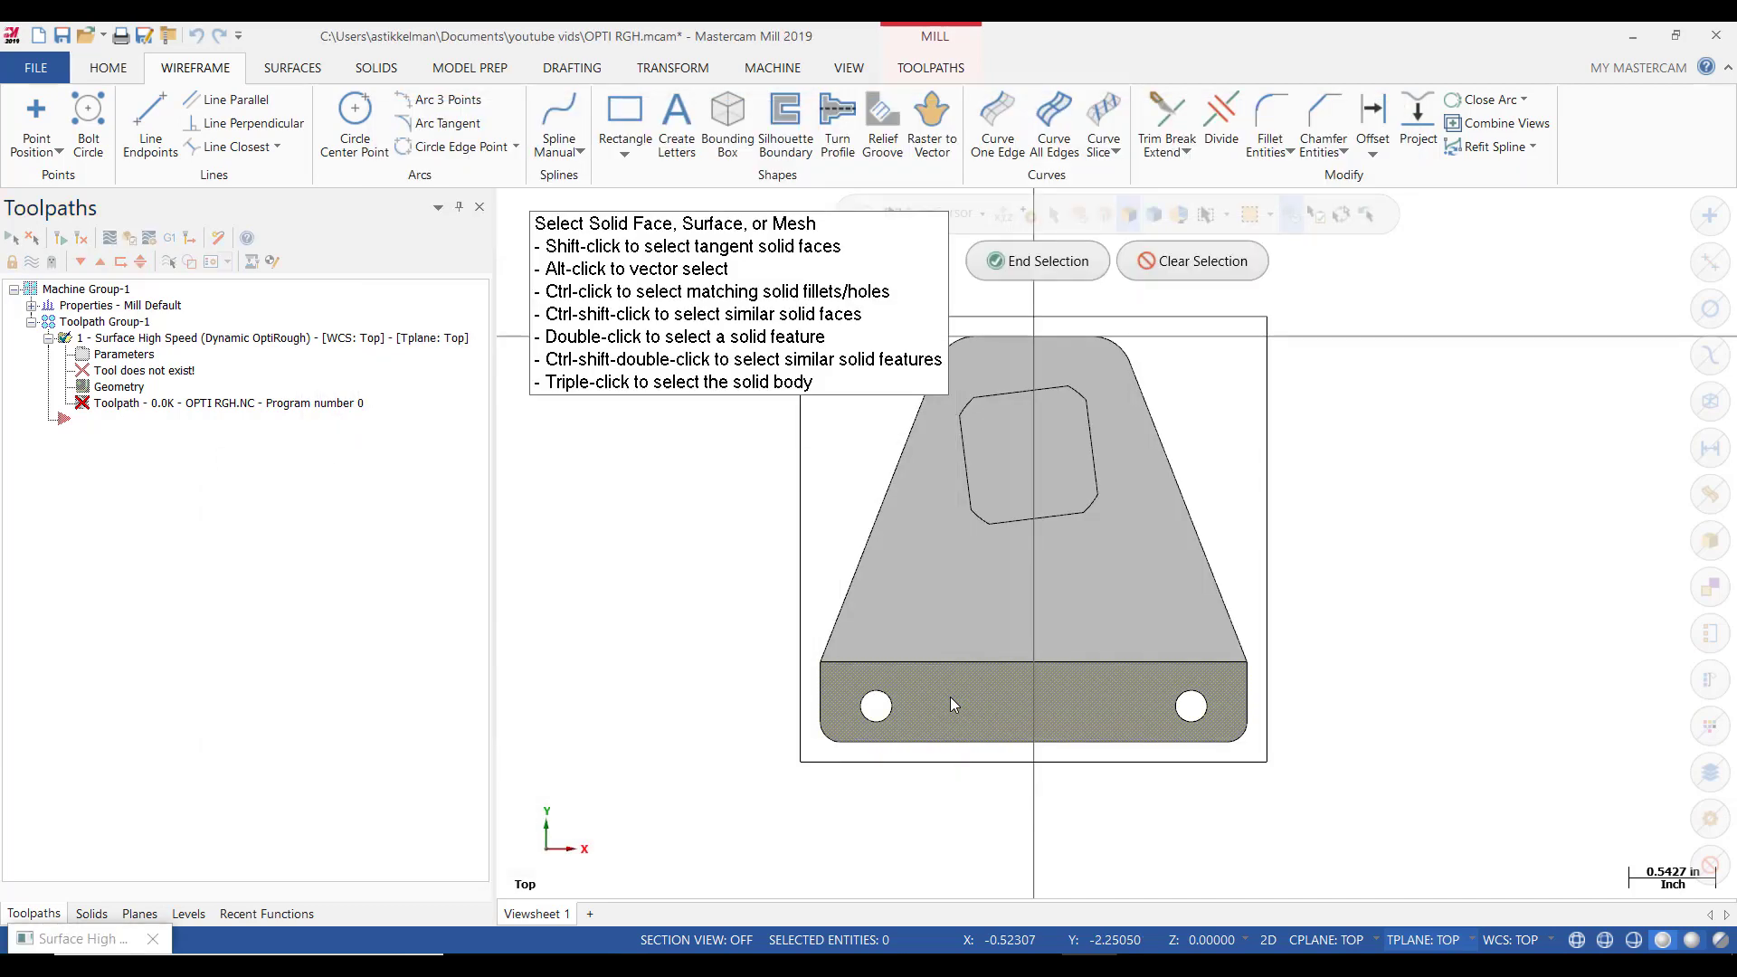
{"action": "left_click", "coordinate": [946, 587]}
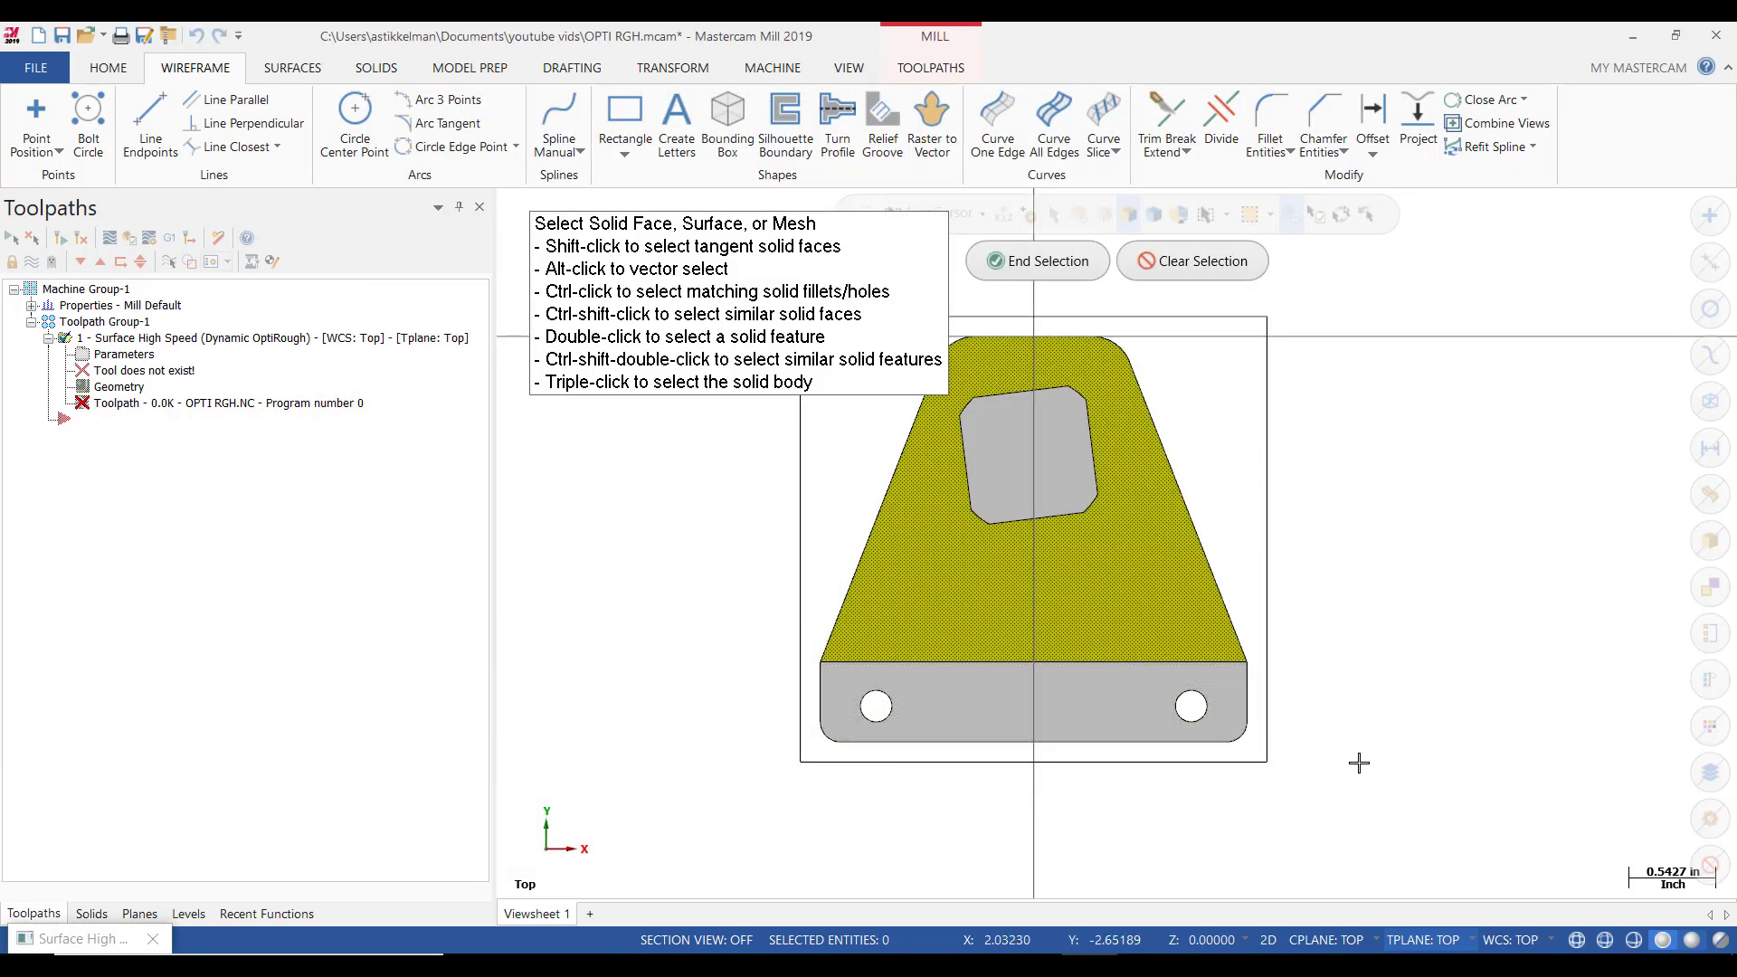
{"action": "scroll", "coordinate": [1367, 787], "scroll_direction": "down", "scroll_amount": 2}
{"action": "left_click_drag", "start_coordinate": [1407, 830], "coordinate": [872, 406]}
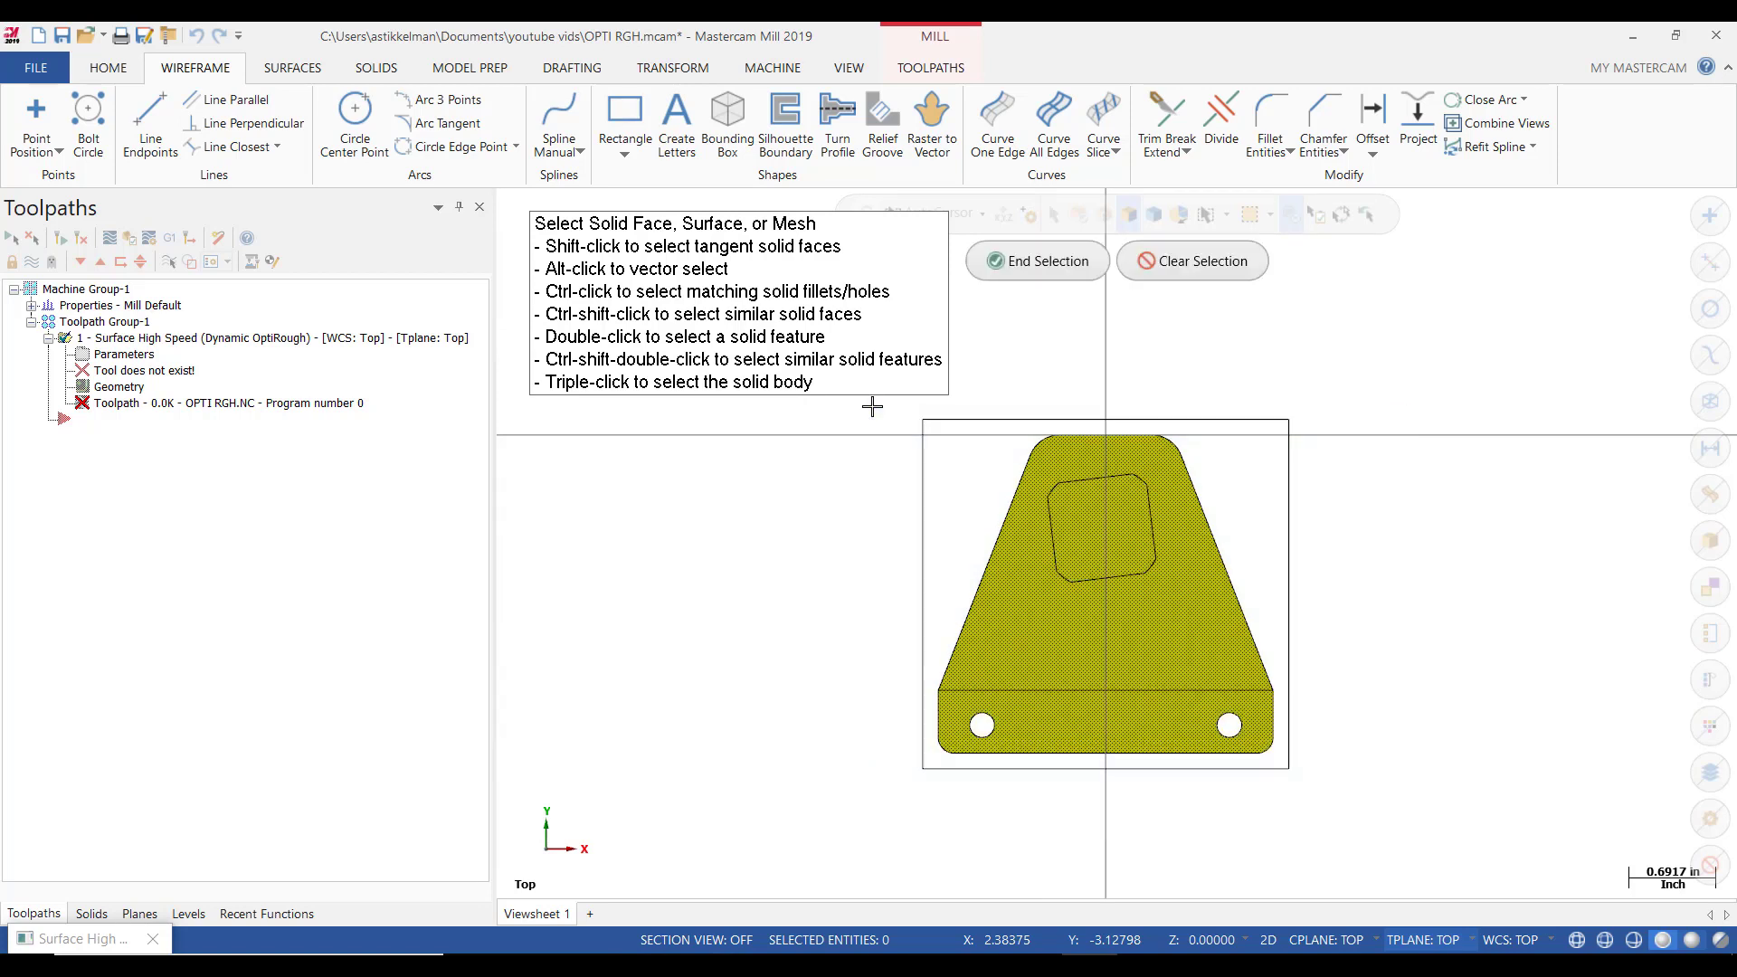
{"action": "middle_click_drag", "start_coordinate": [1346, 628], "coordinate": [1349, 557]}
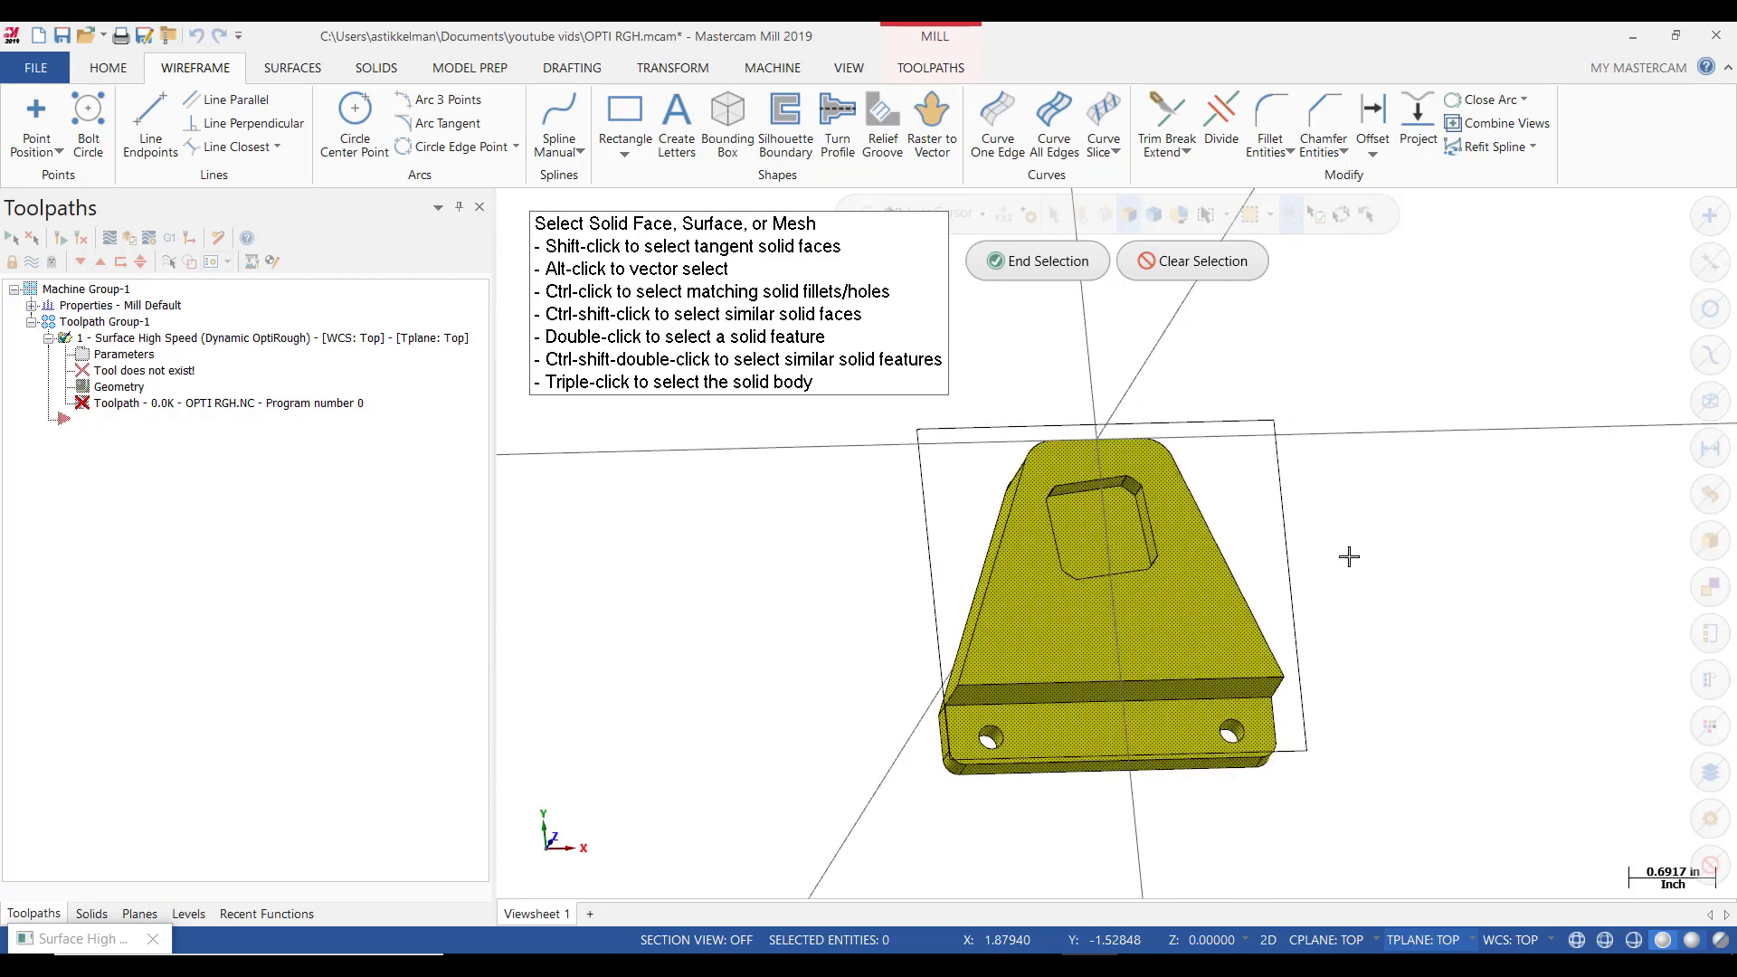
{"action": "left_click", "coordinate": [1052, 261]}
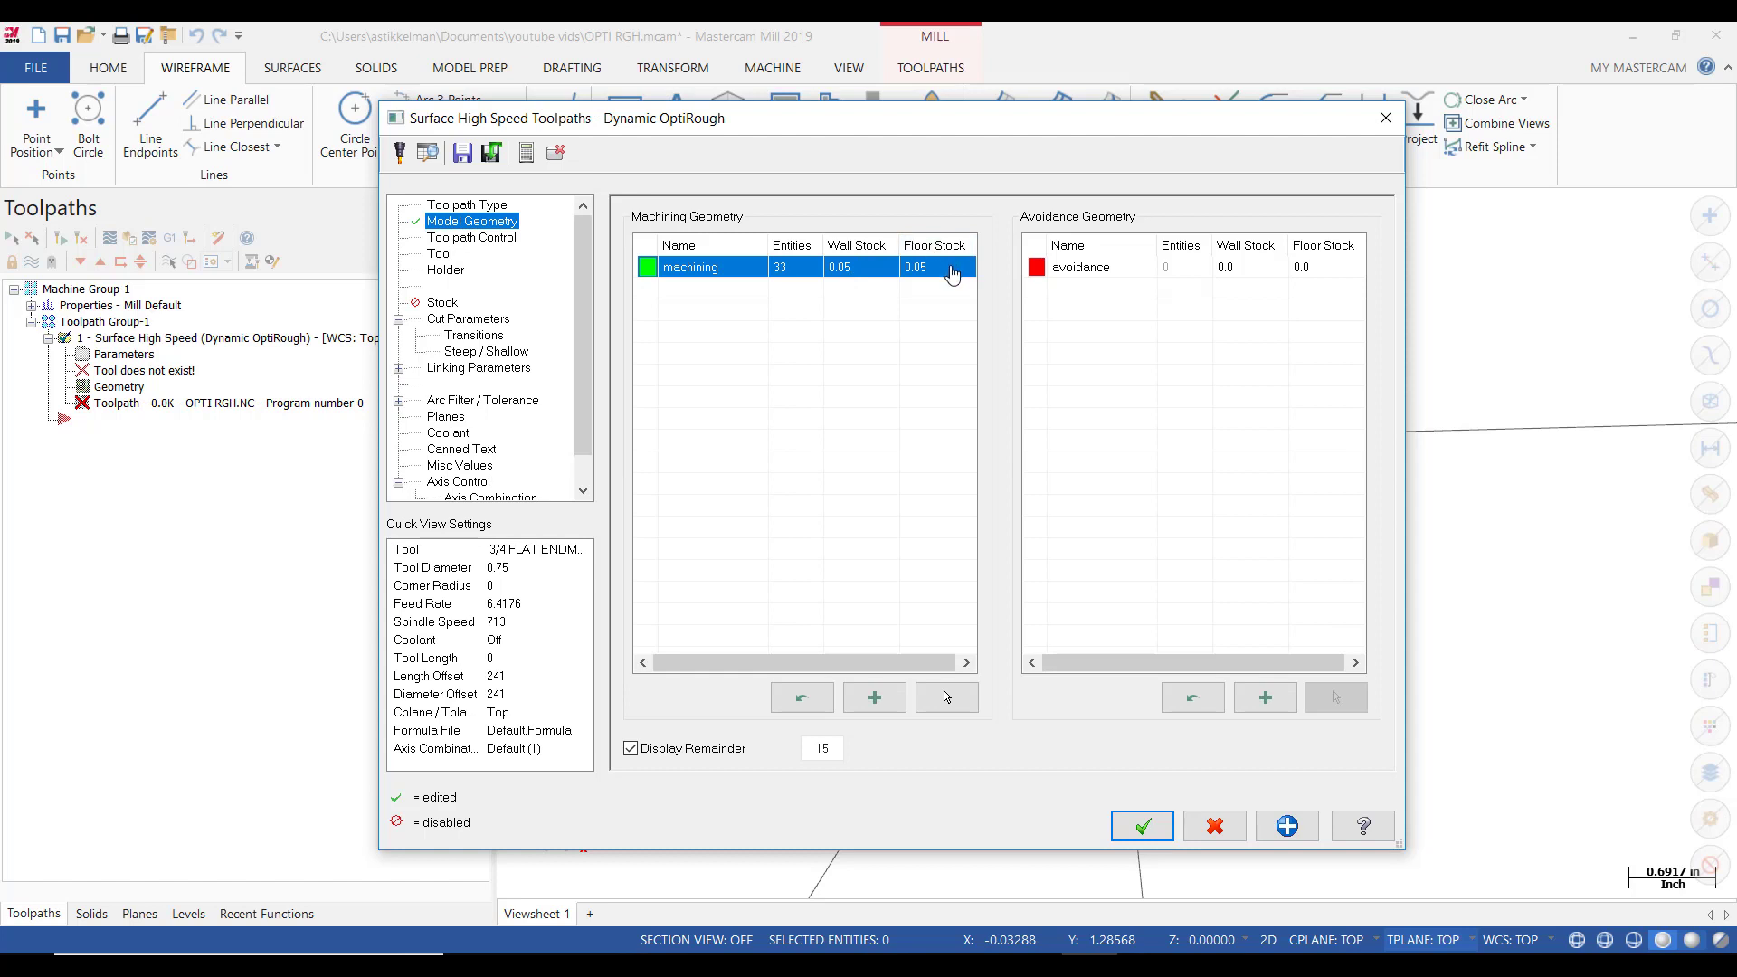
Set the machining geometry's wall stock to 0.03 and its floor stock to 0.015.
{"action": "double_click", "coordinate": [870, 268]}
{"action": "type", "text": "0.03"}
{"action": "key", "text": "Return"}
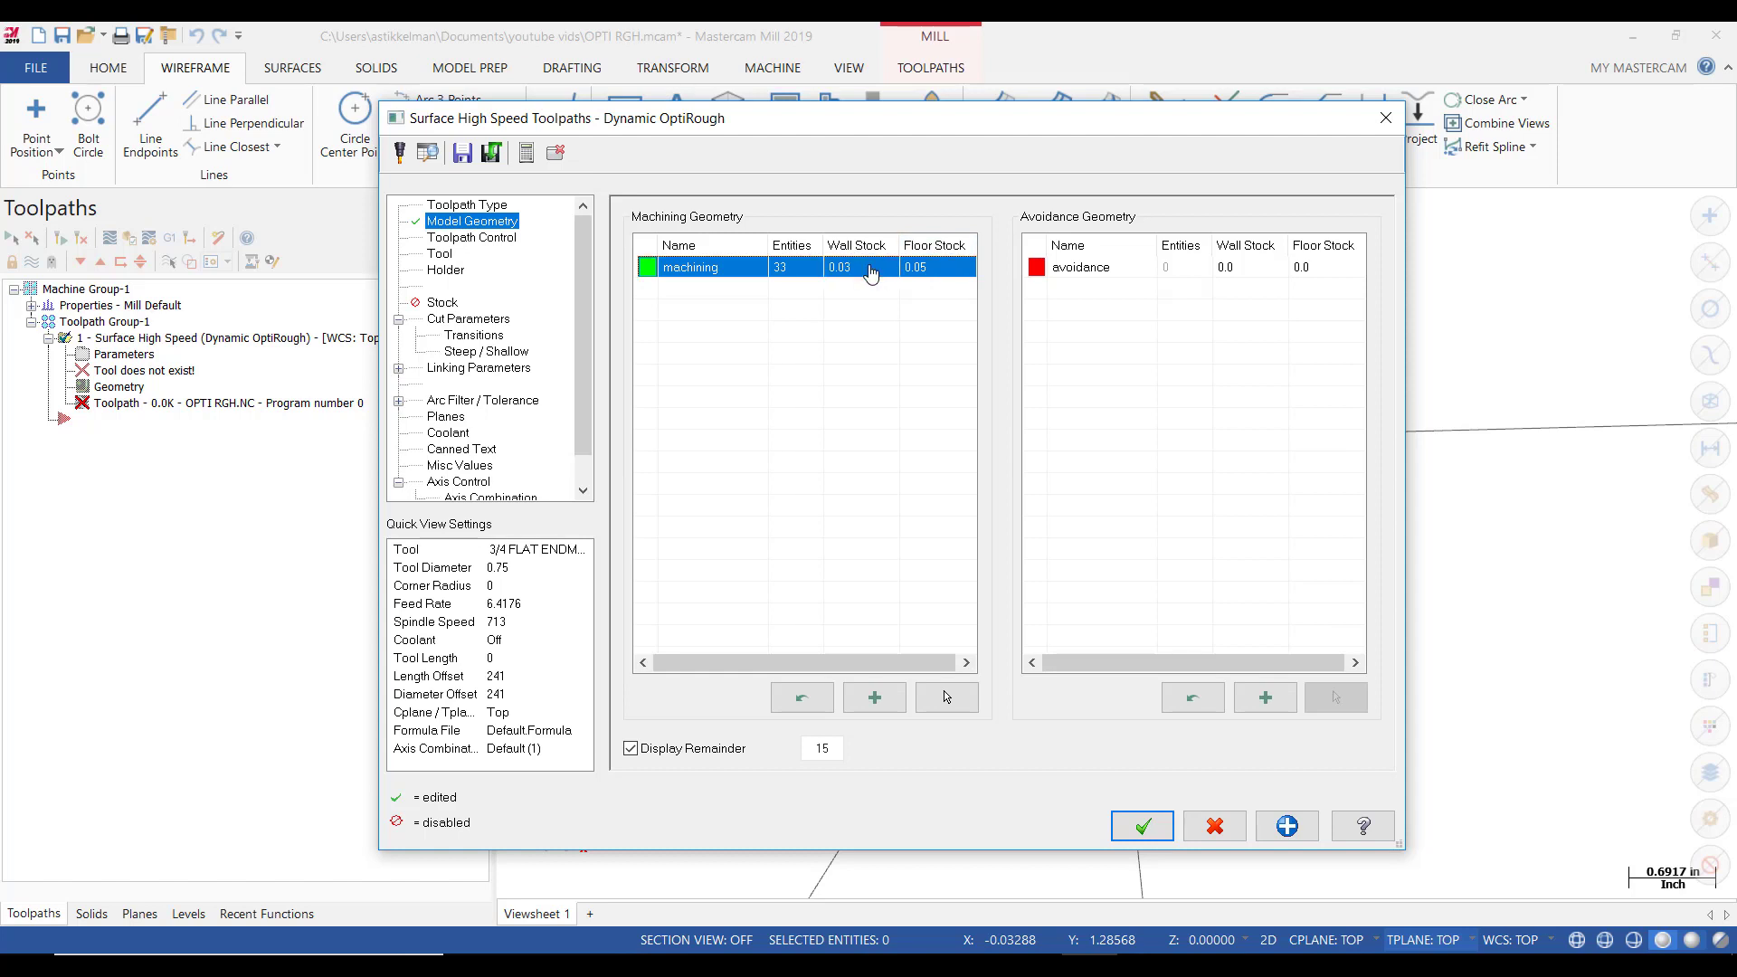
{"action": "double_click", "coordinate": [944, 268]}
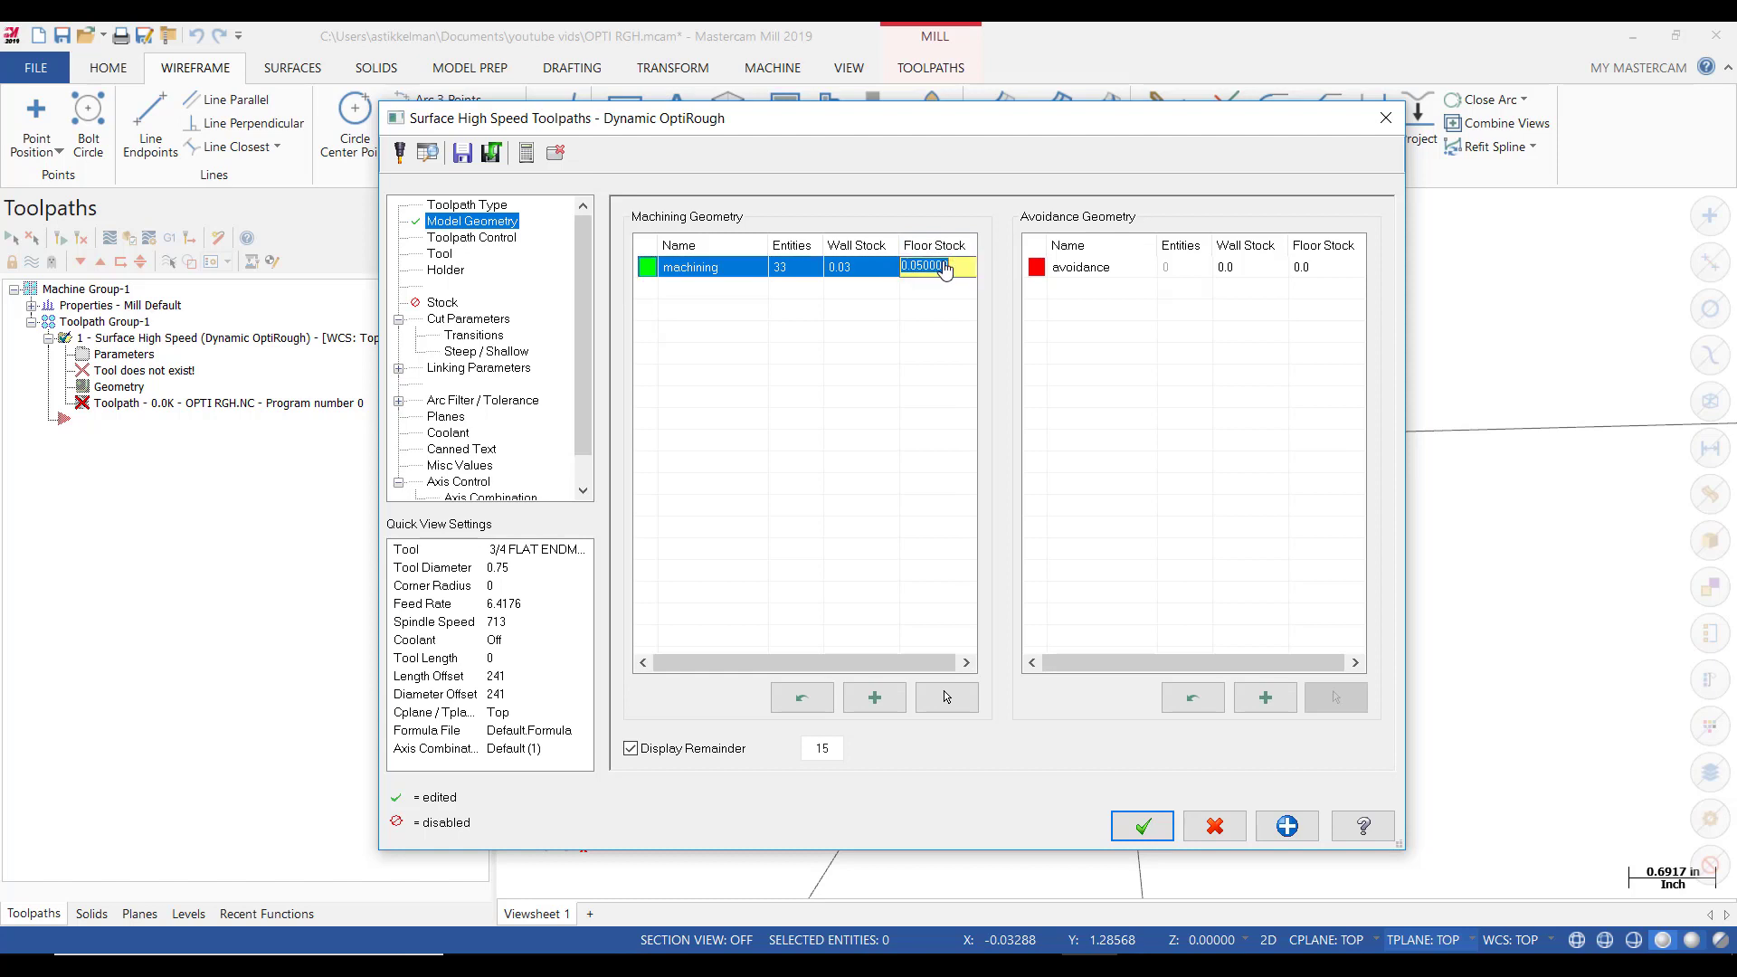
{"action": "type", "text": ".015"}
{"action": "key", "text": "Return"}
Chain the oversized bounding rectangle around the part as the toolpath's containment boundary.
{"action": "left_click", "coordinate": [484, 240]}
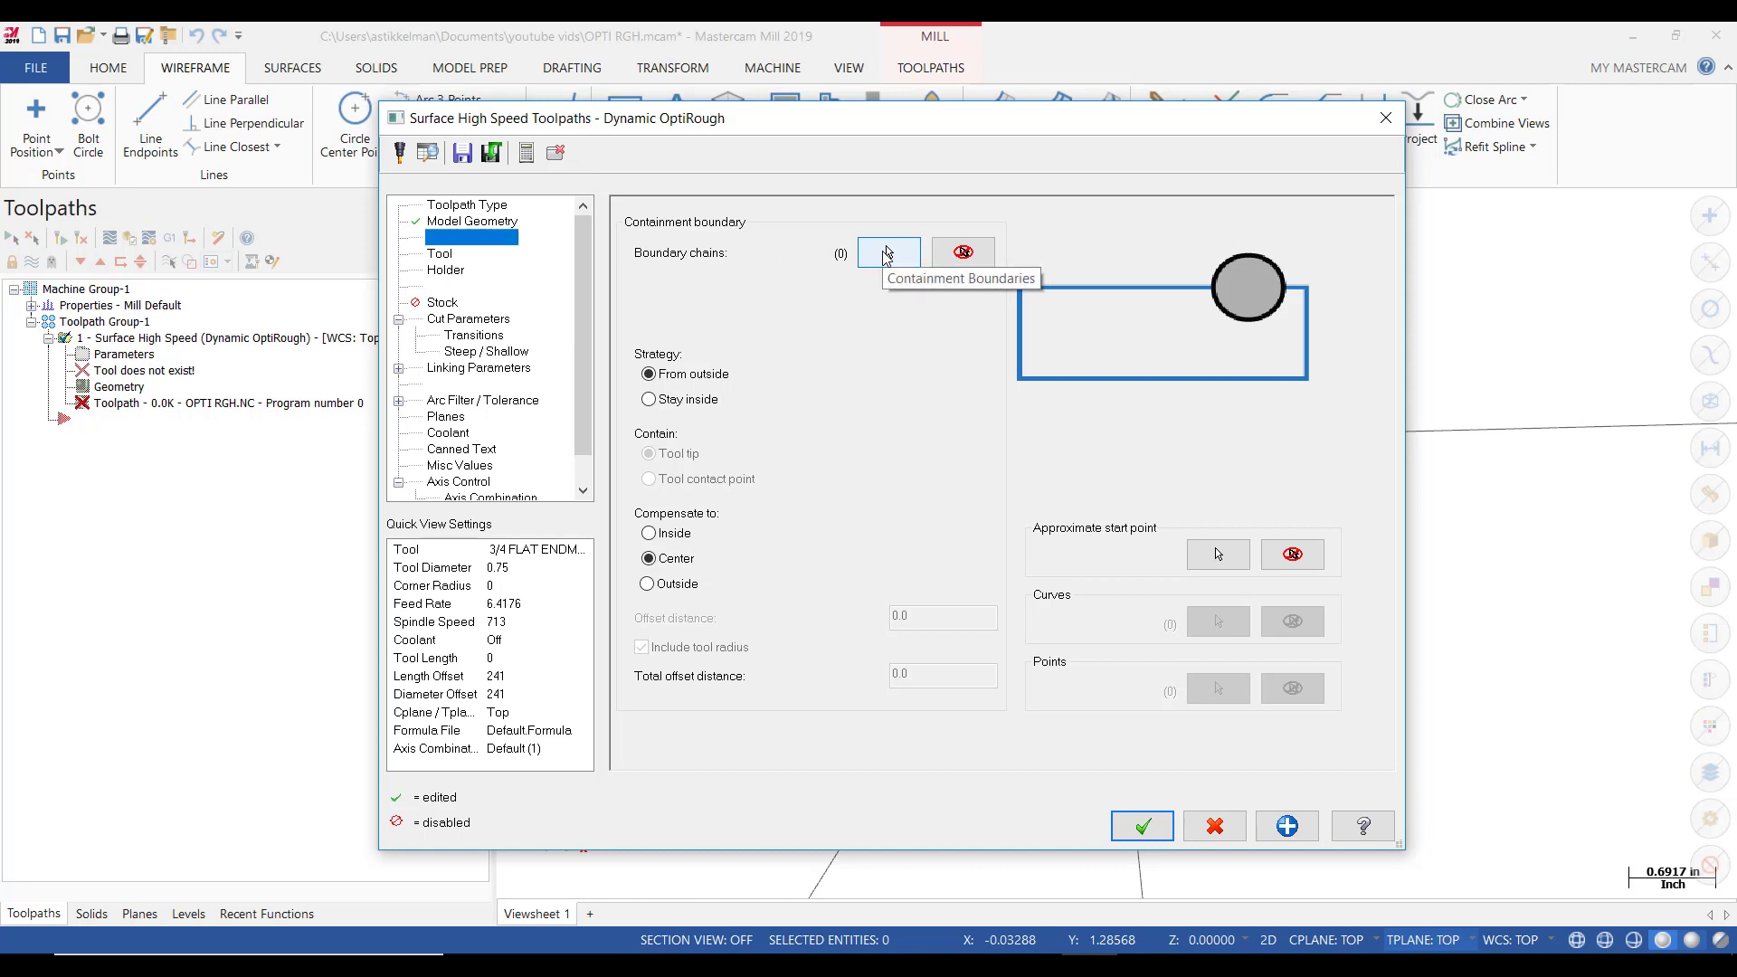
{"action": "left_click", "coordinate": [887, 253]}
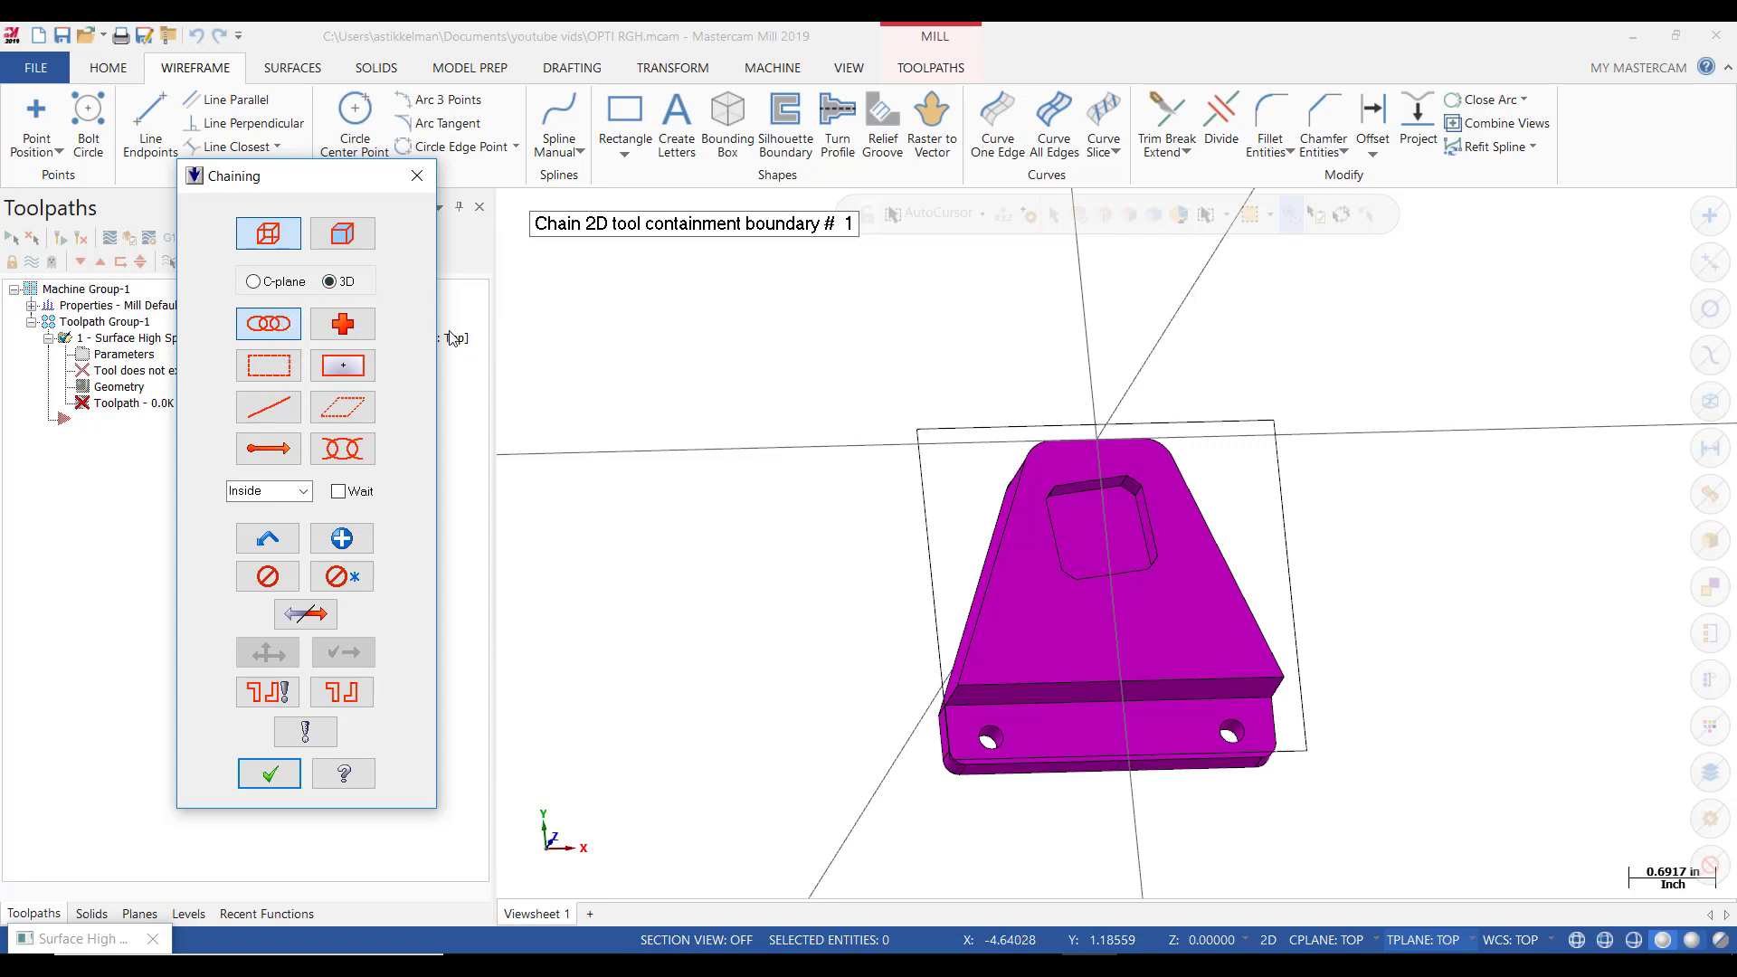
{"action": "left_click", "coordinate": [937, 420]}
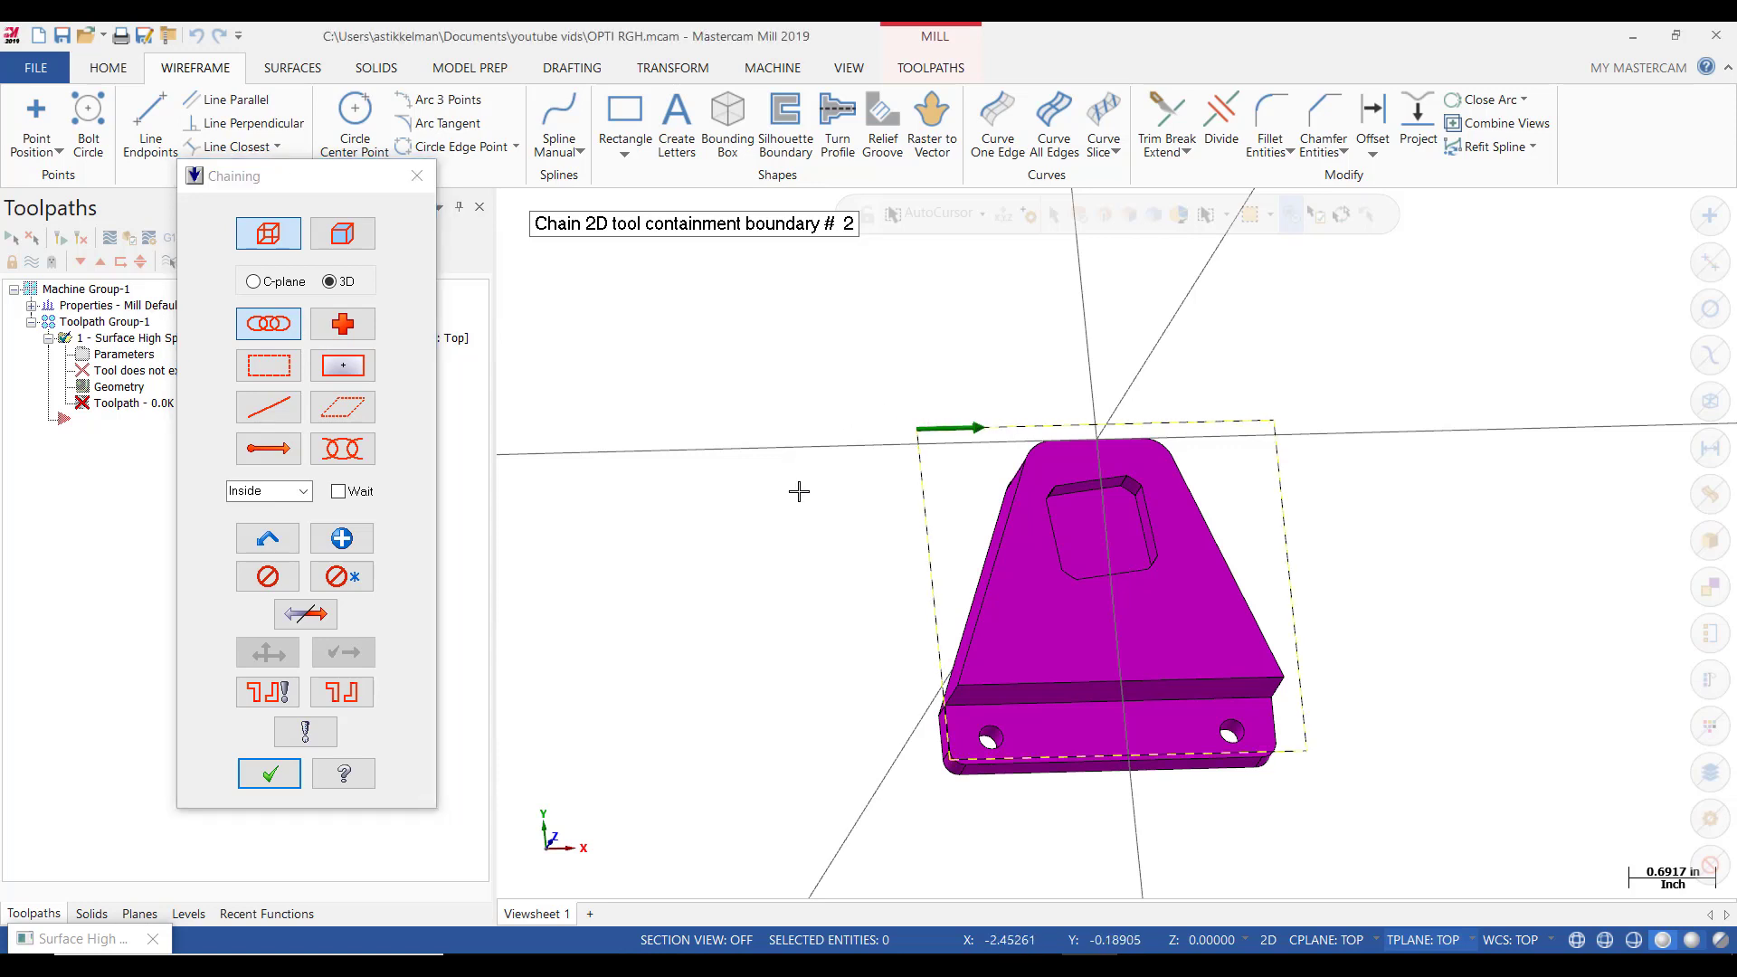
{"action": "left_click", "coordinate": [296, 773]}
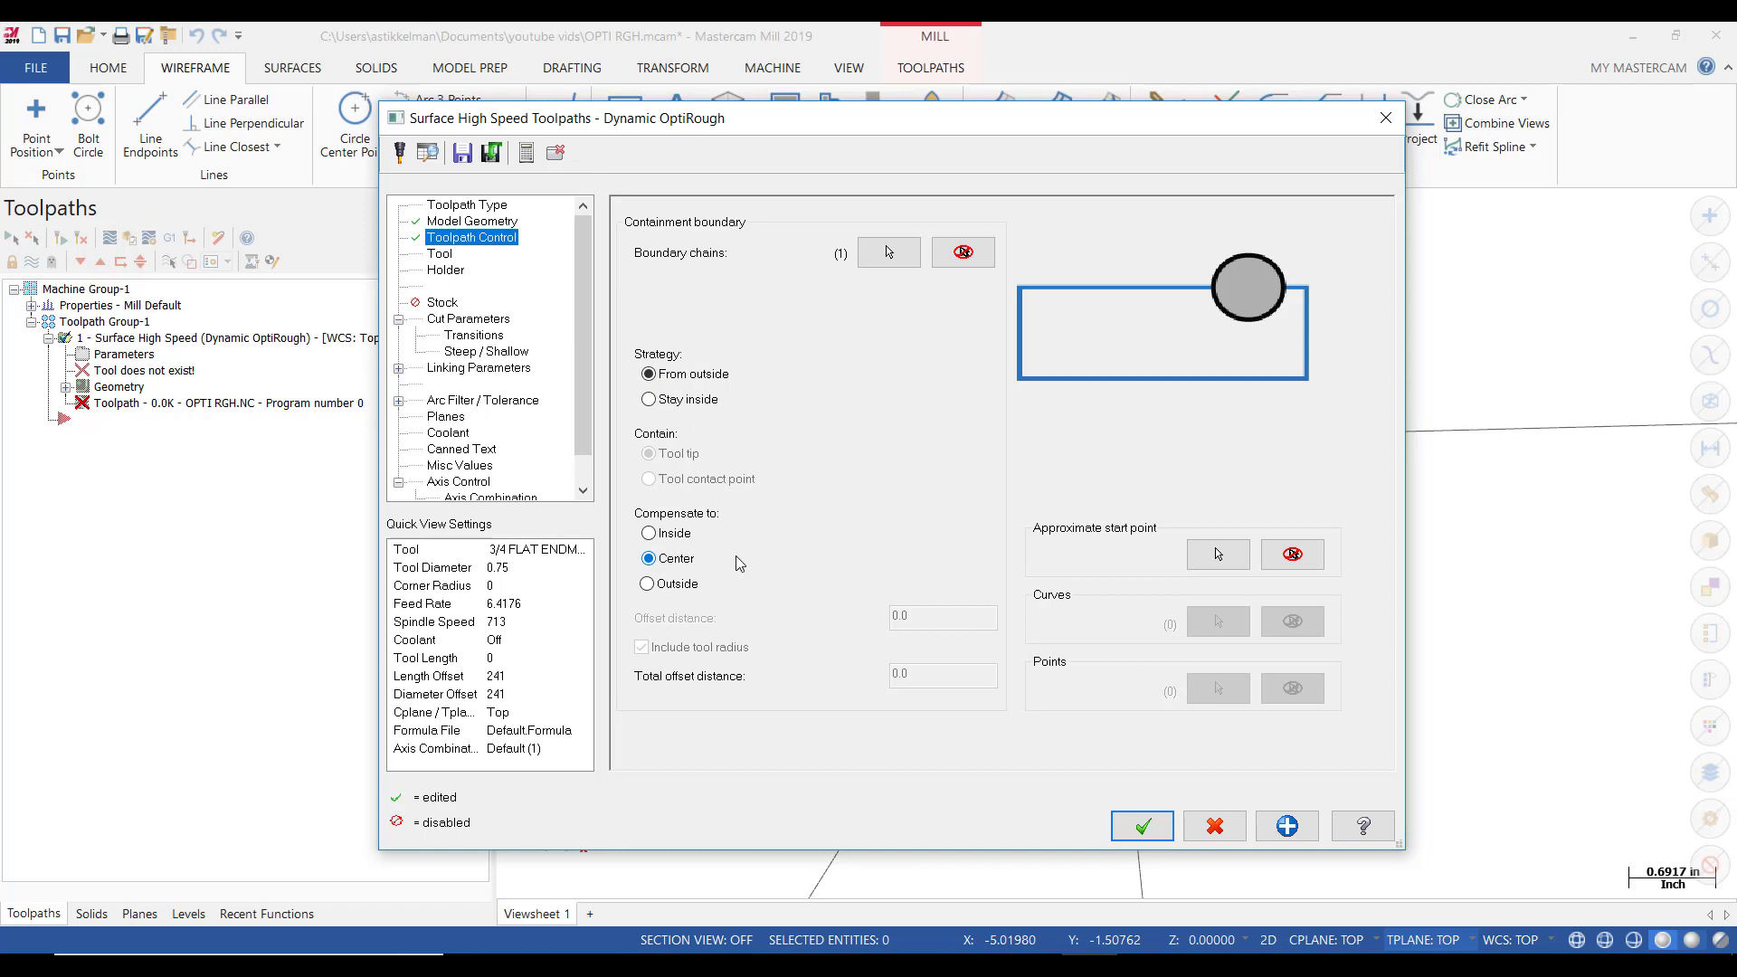
Choose the 1/2 FLAT ENDMILL from the Mill_Inch tool library for the toolpath.
{"action": "left_click", "coordinate": [443, 254]}
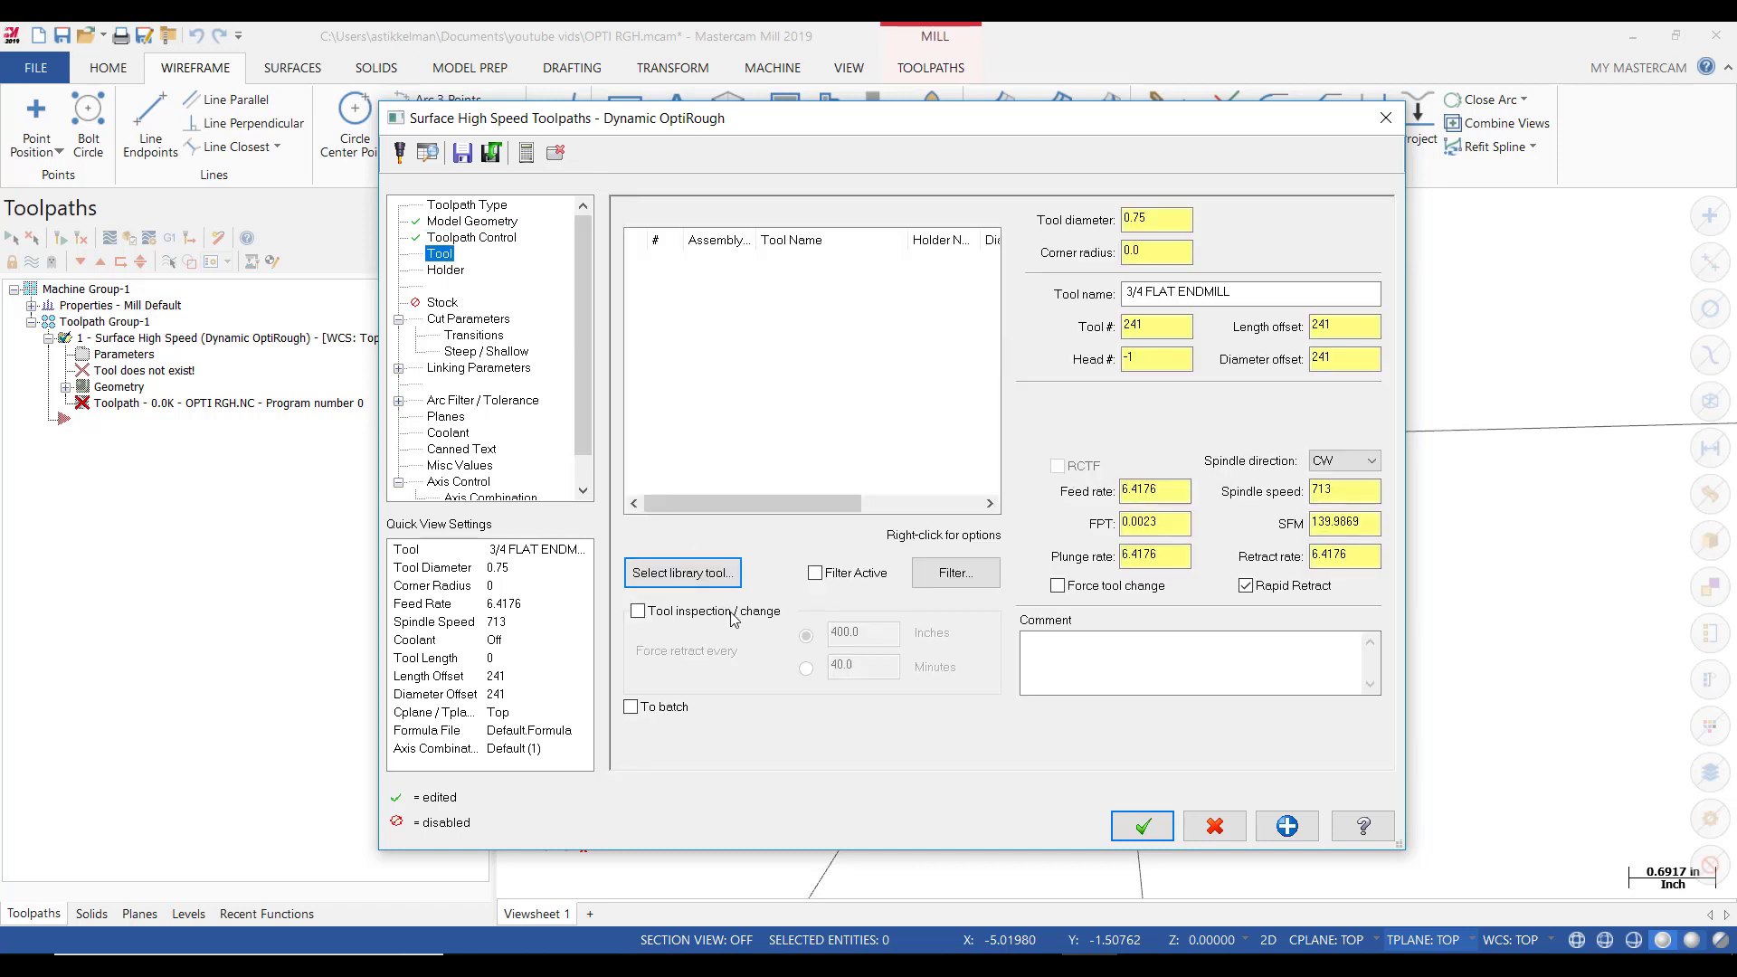
{"action": "left_click", "coordinate": [692, 576]}
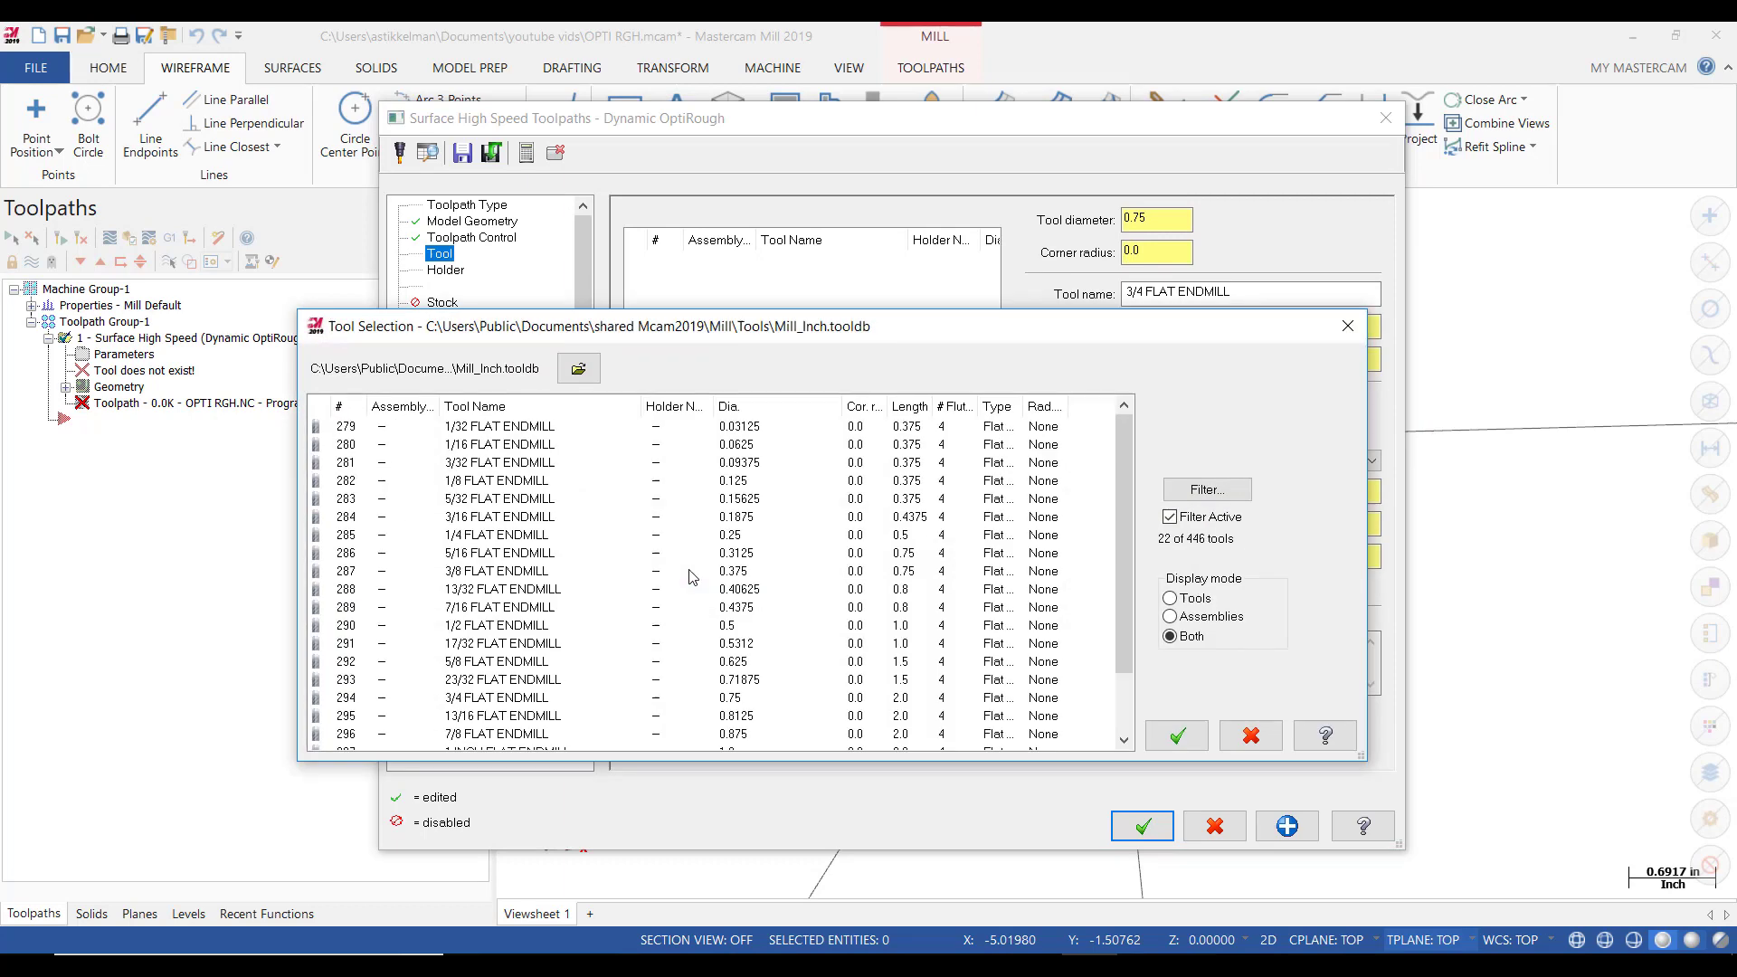
{"action": "left_click", "coordinate": [497, 627]}
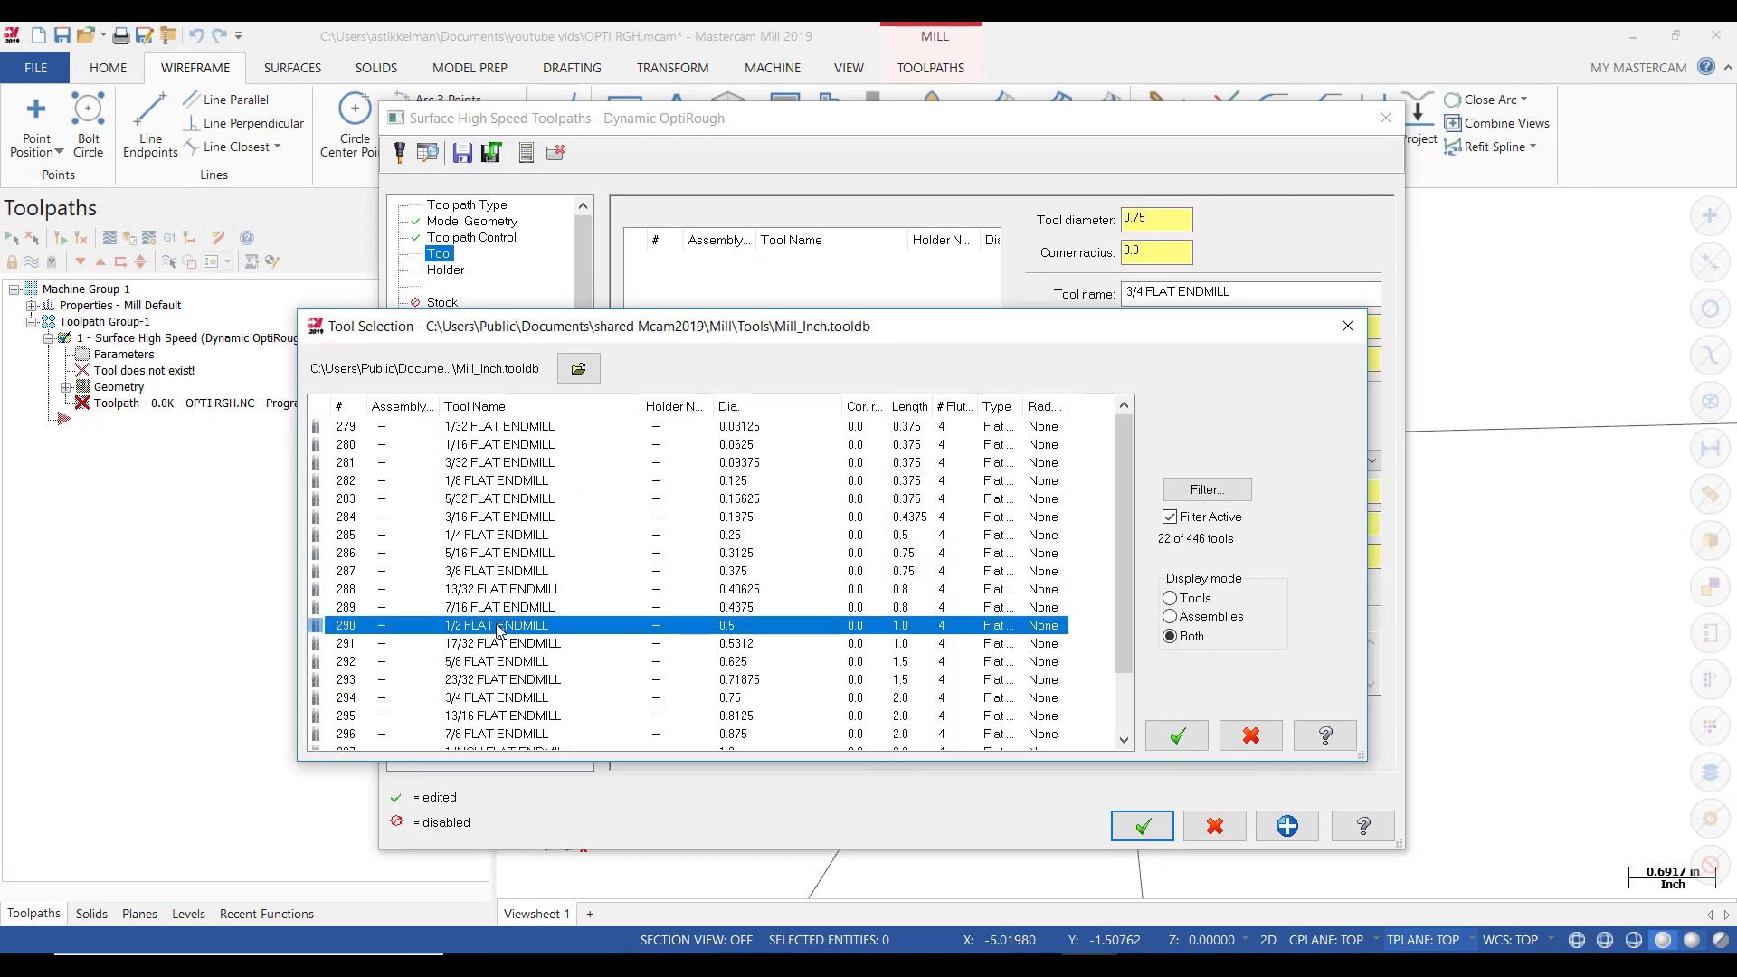
{"action": "left_click", "coordinate": [1176, 736]}
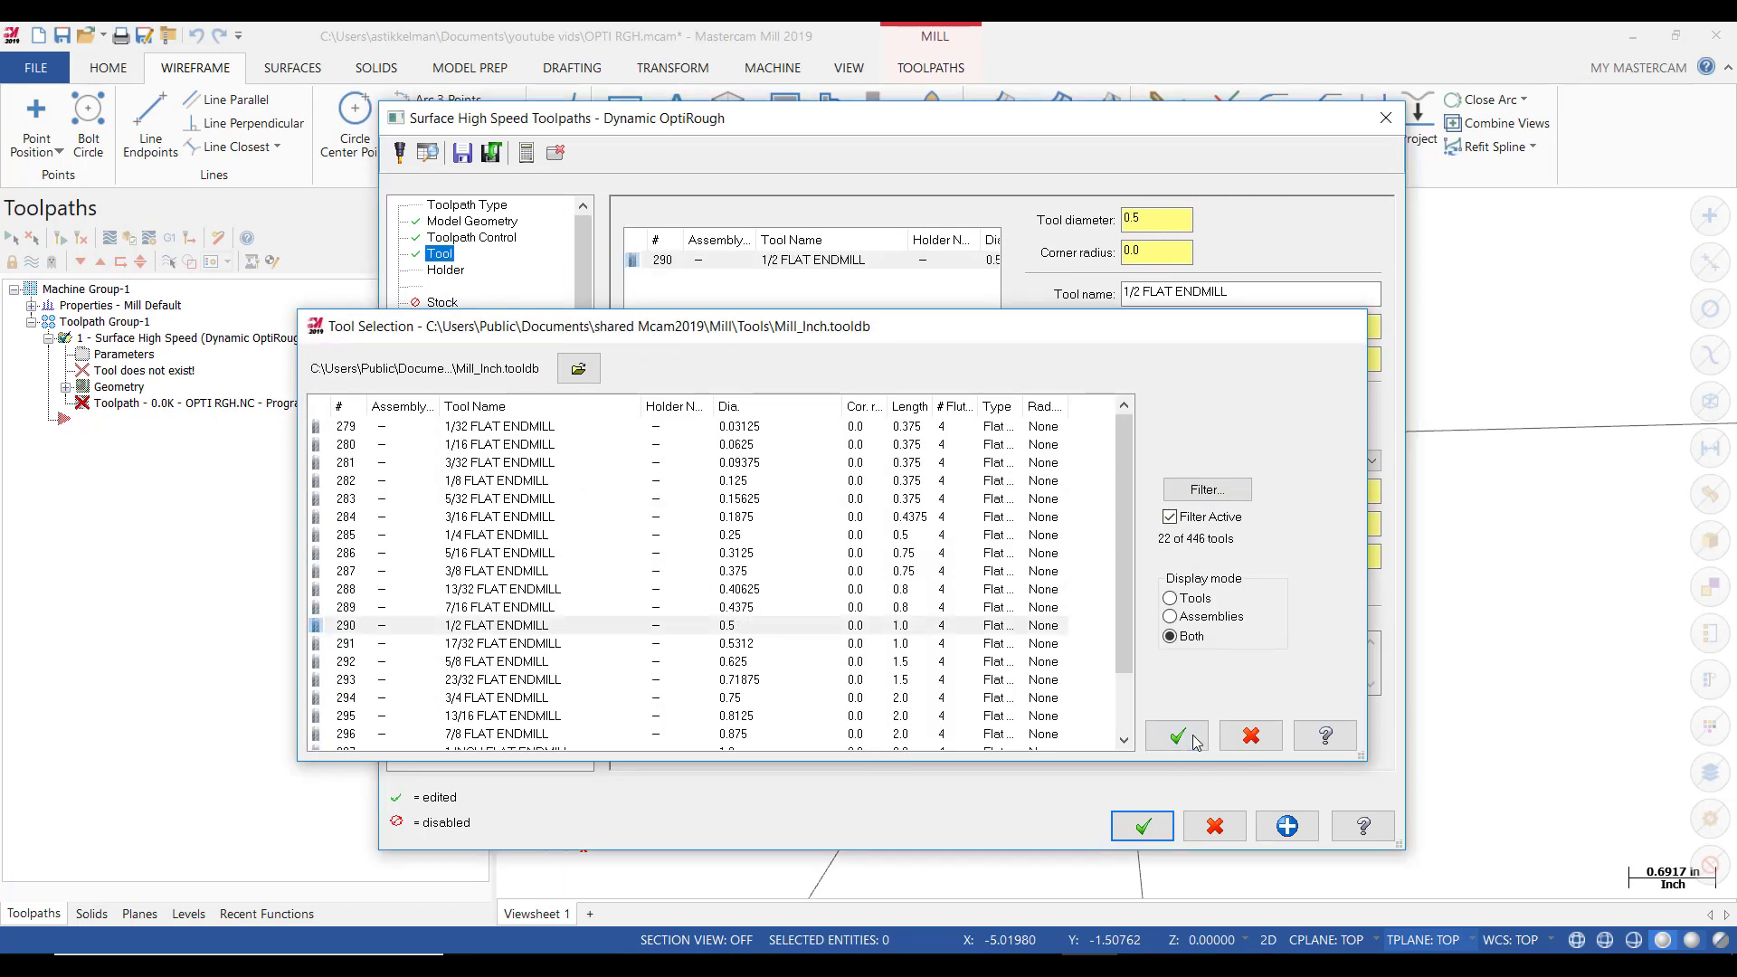
Edit the 1/2 flat endmill so its tool number, length offset and diameter offset are 1.
{"action": "left_click", "coordinate": [806, 260]}
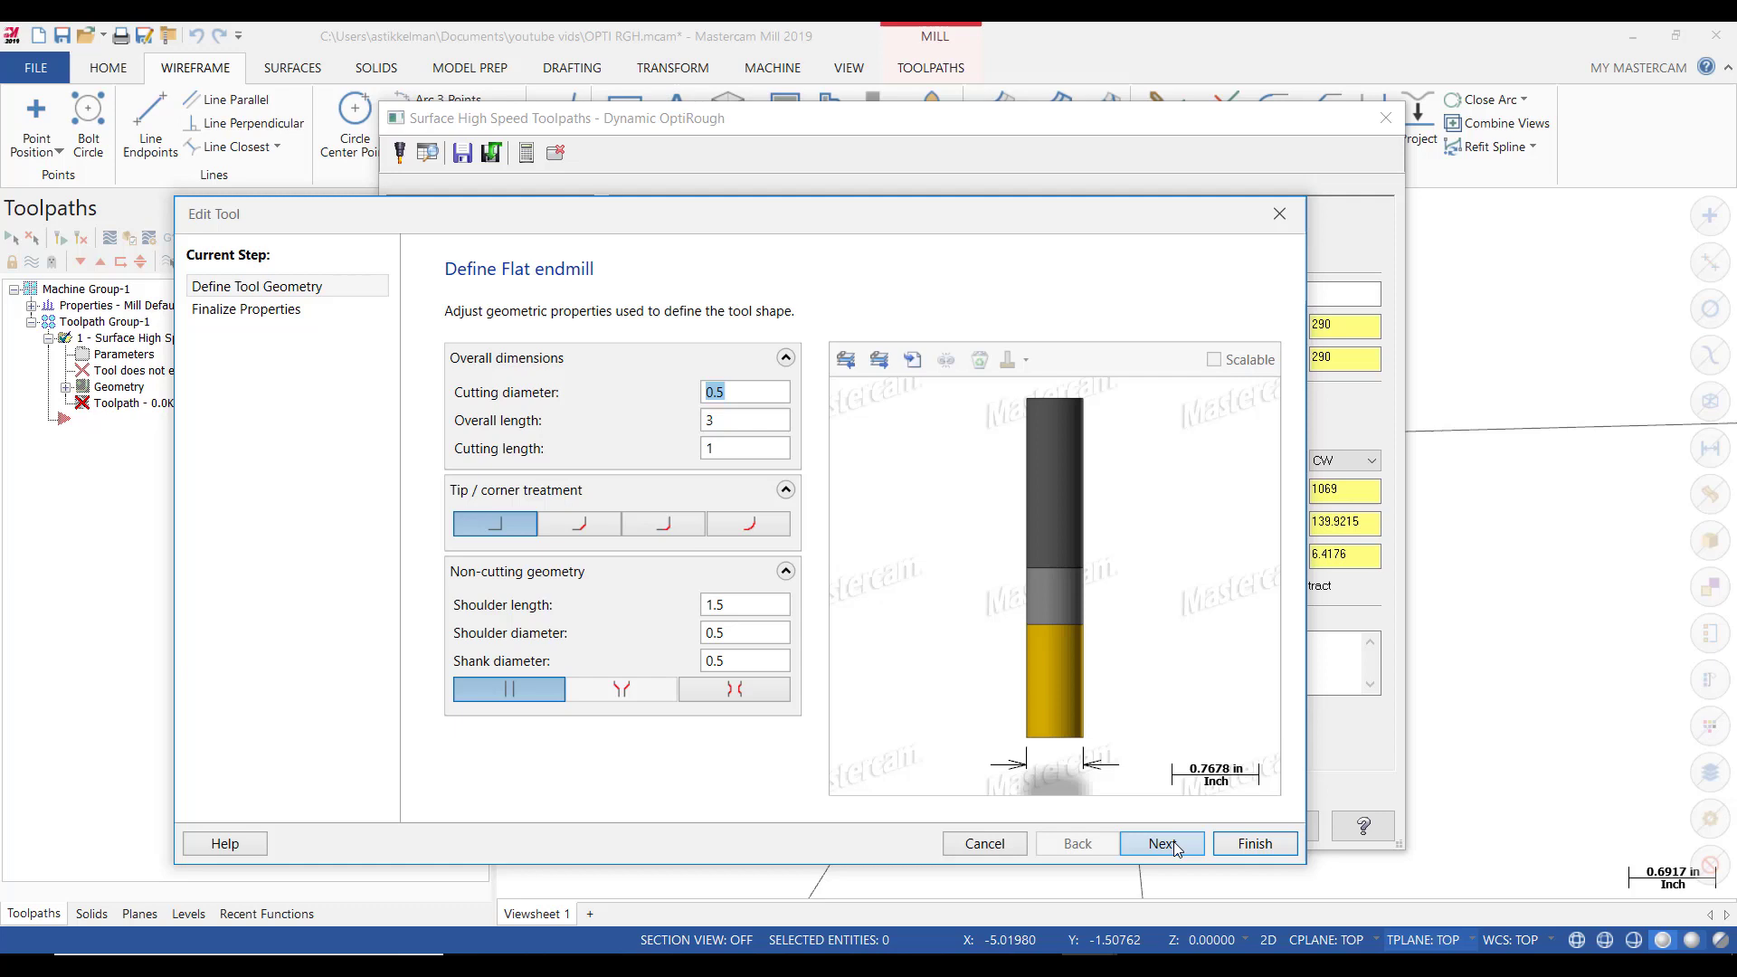
{"action": "left_click", "coordinate": [1175, 842]}
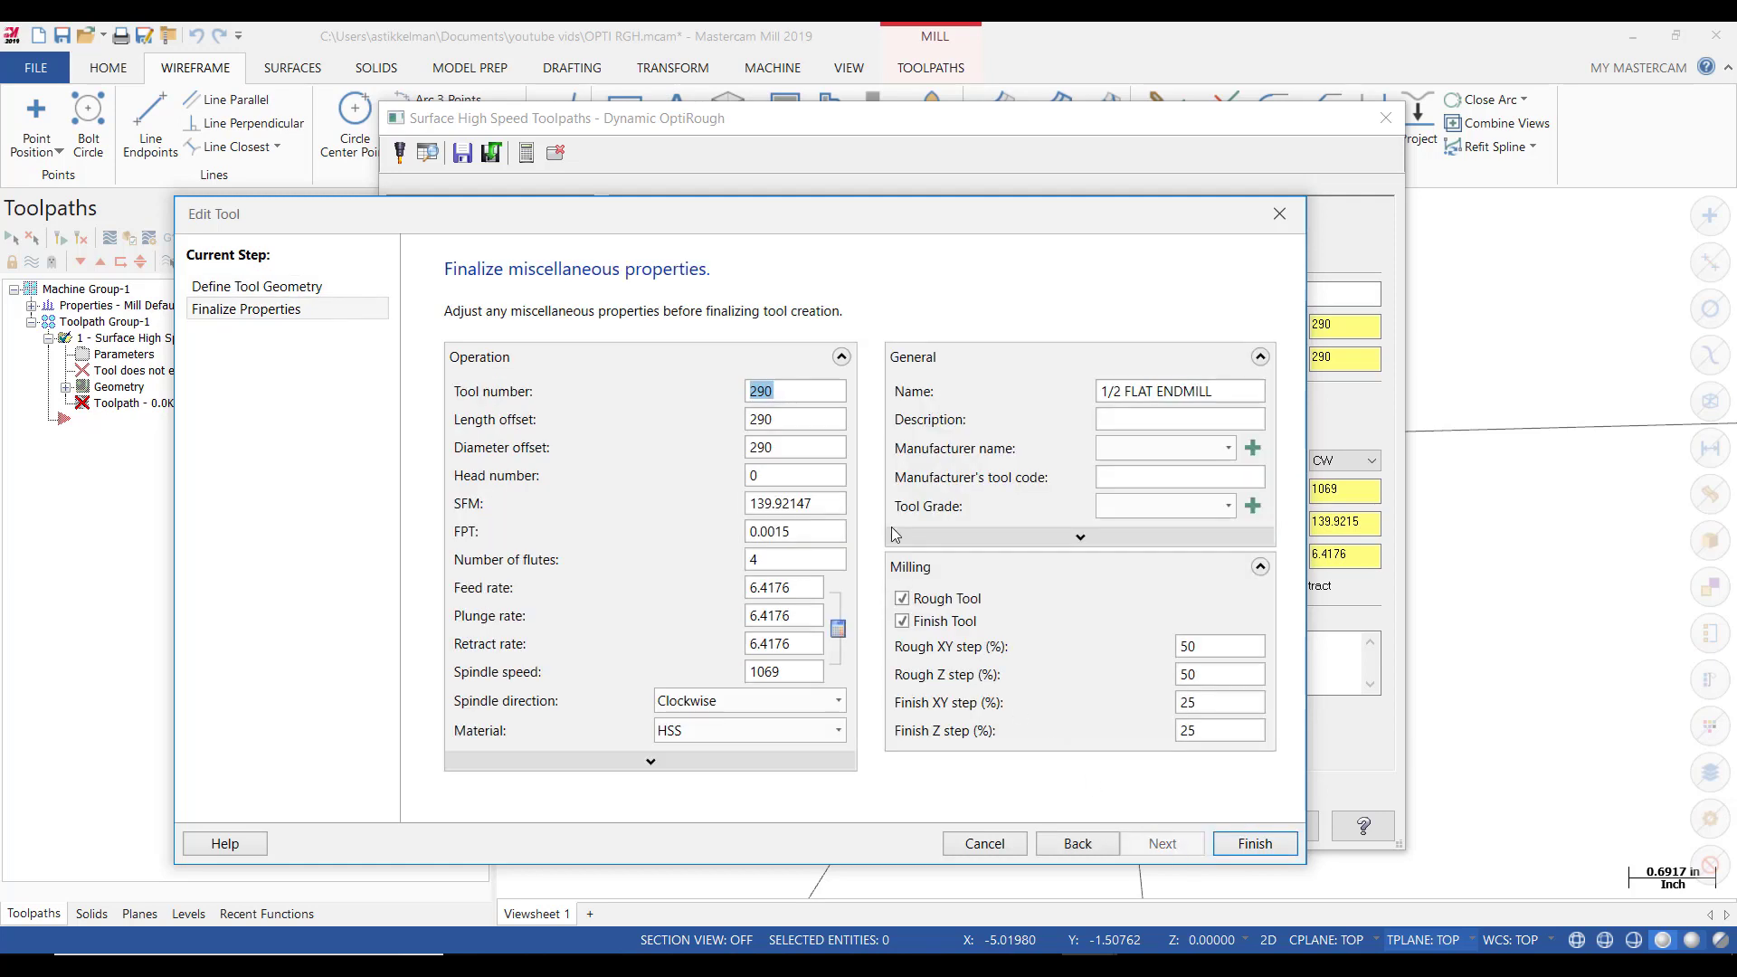
{"action": "type", "text": "1"}
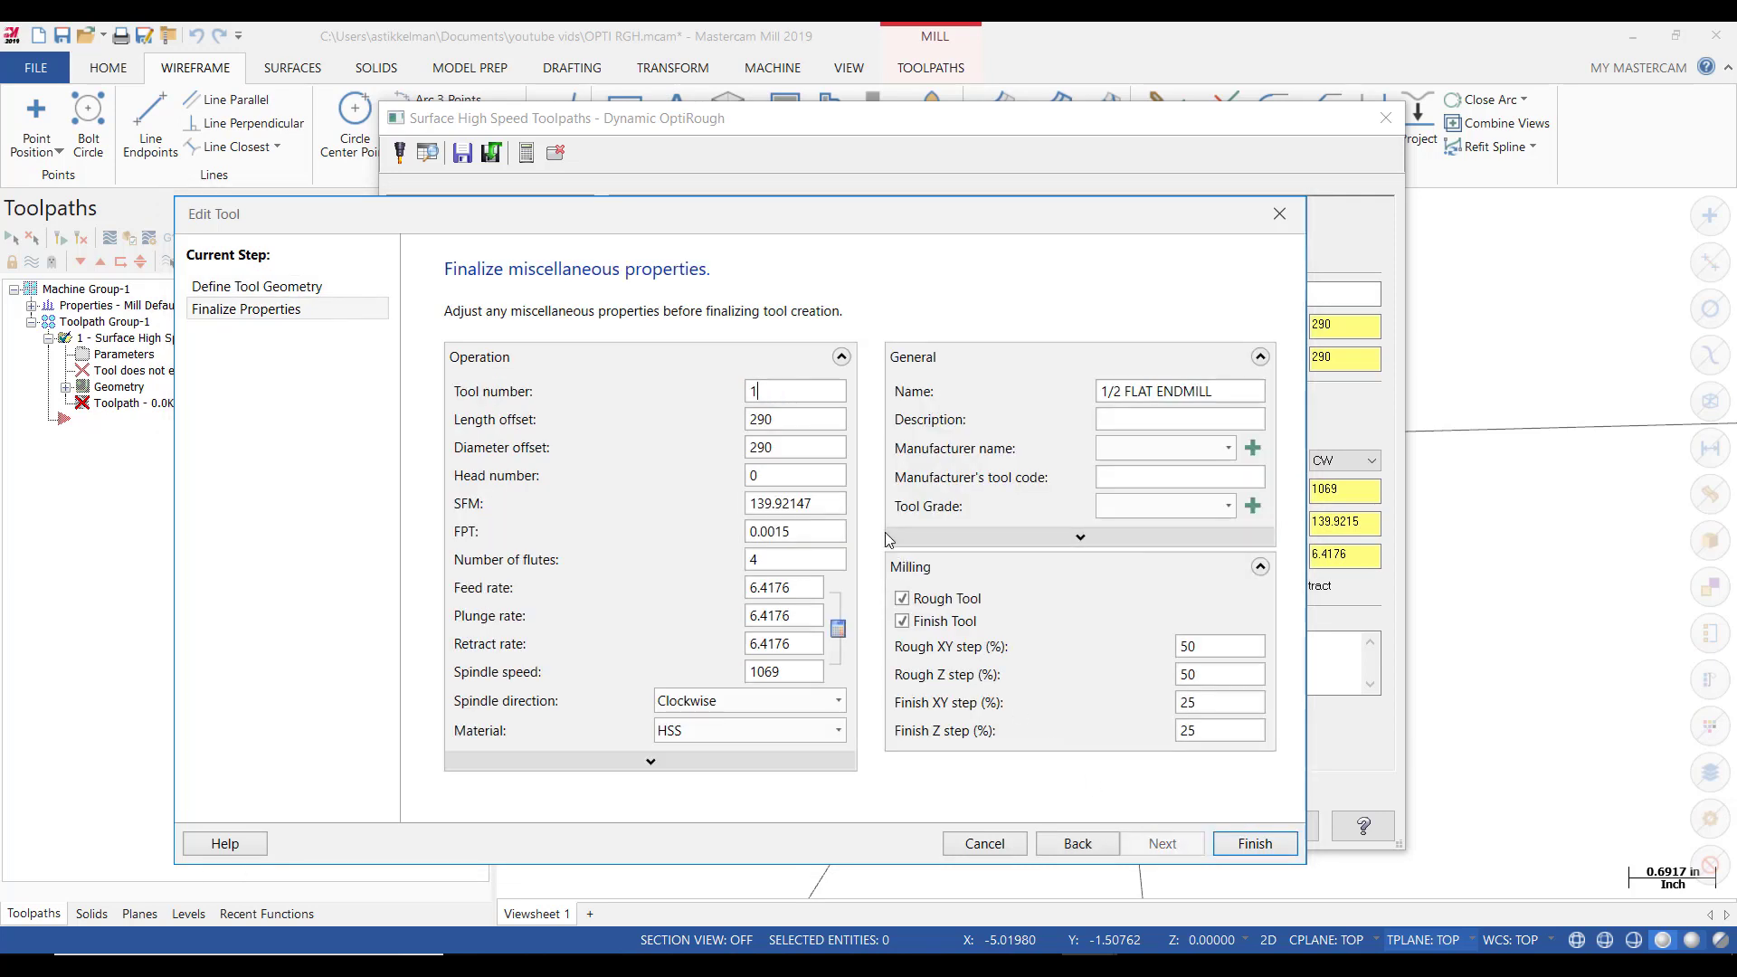
{"action": "left_click", "coordinate": [1248, 842]}
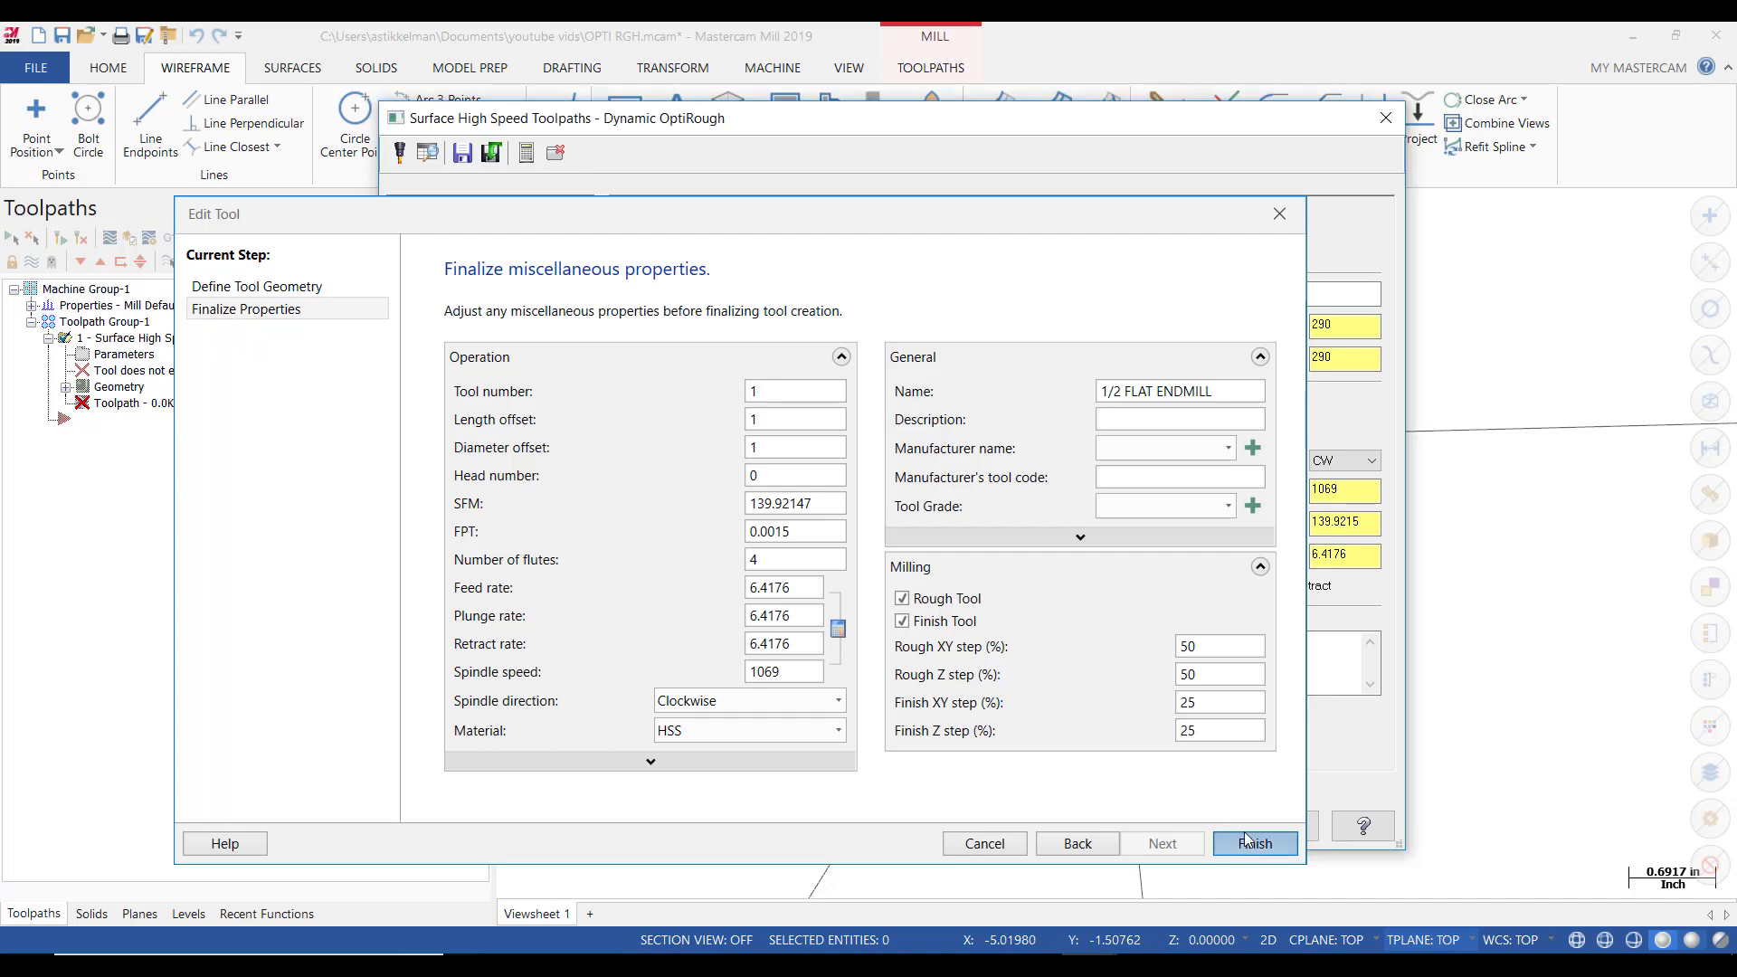
Enter the comment OPTI, and set the spindle speed to 7000 and both the feed and plunge rates to 60.0.
{"action": "left_click", "coordinate": [1141, 649]}
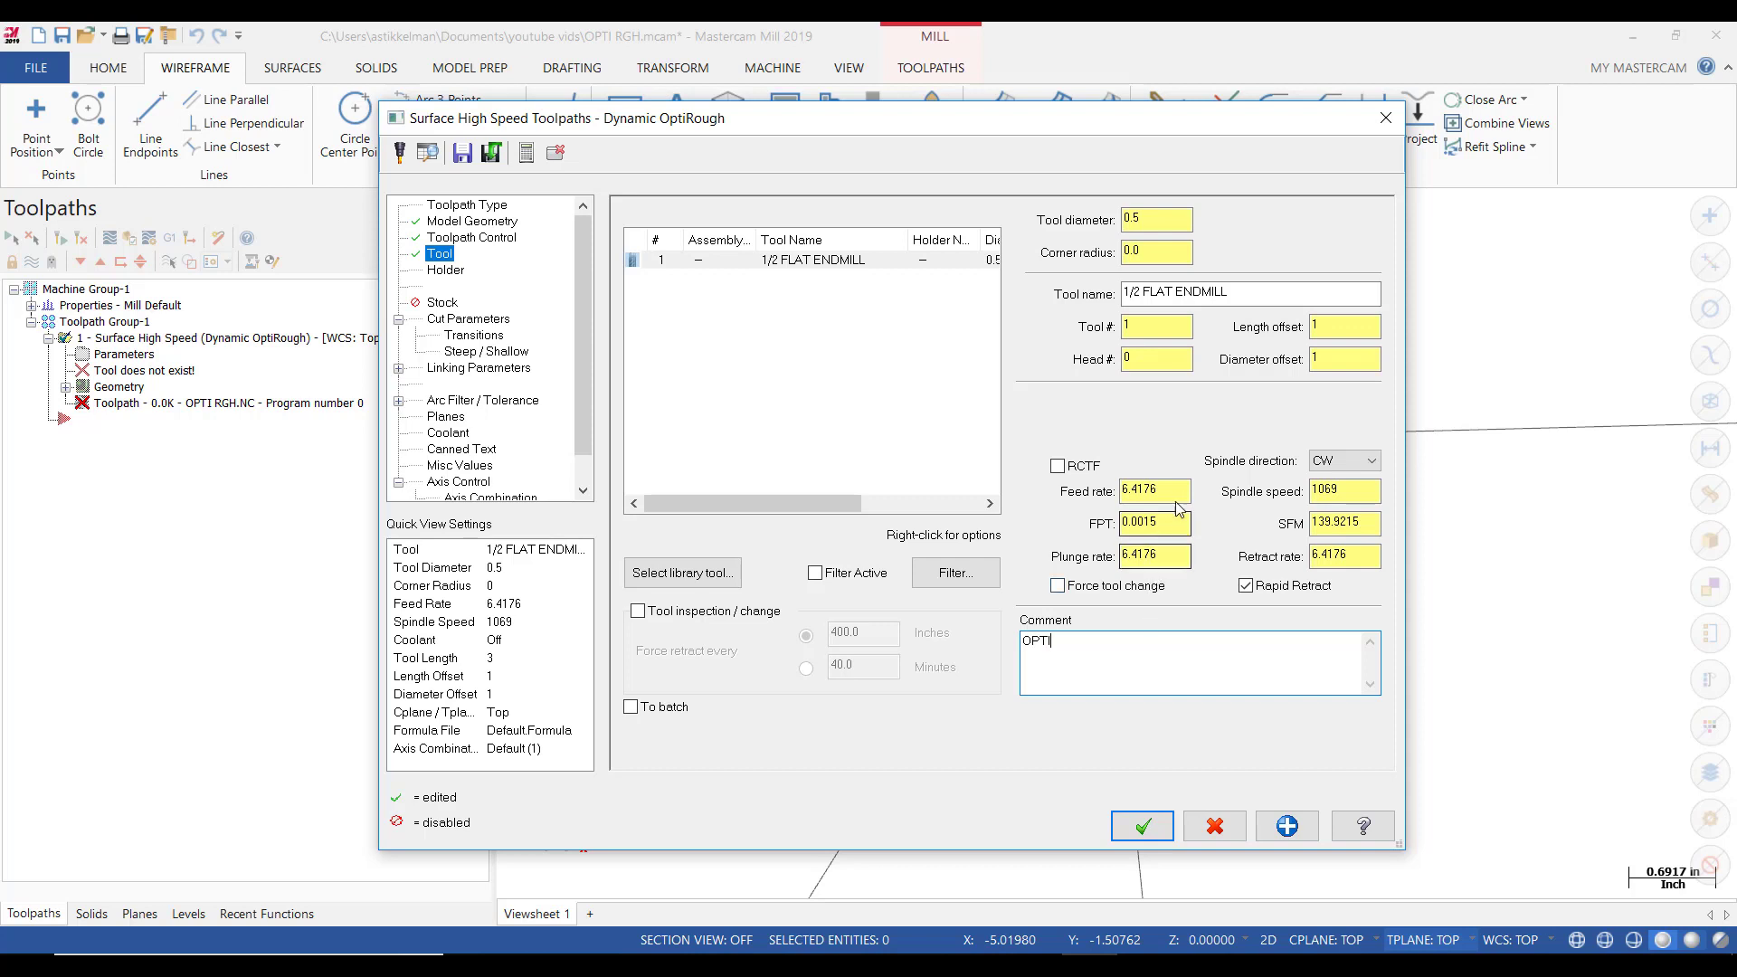
{"action": "key", "text": "Tab"}
{"action": "type", "text": "7000"}
{"action": "key", "text": "Tab"}
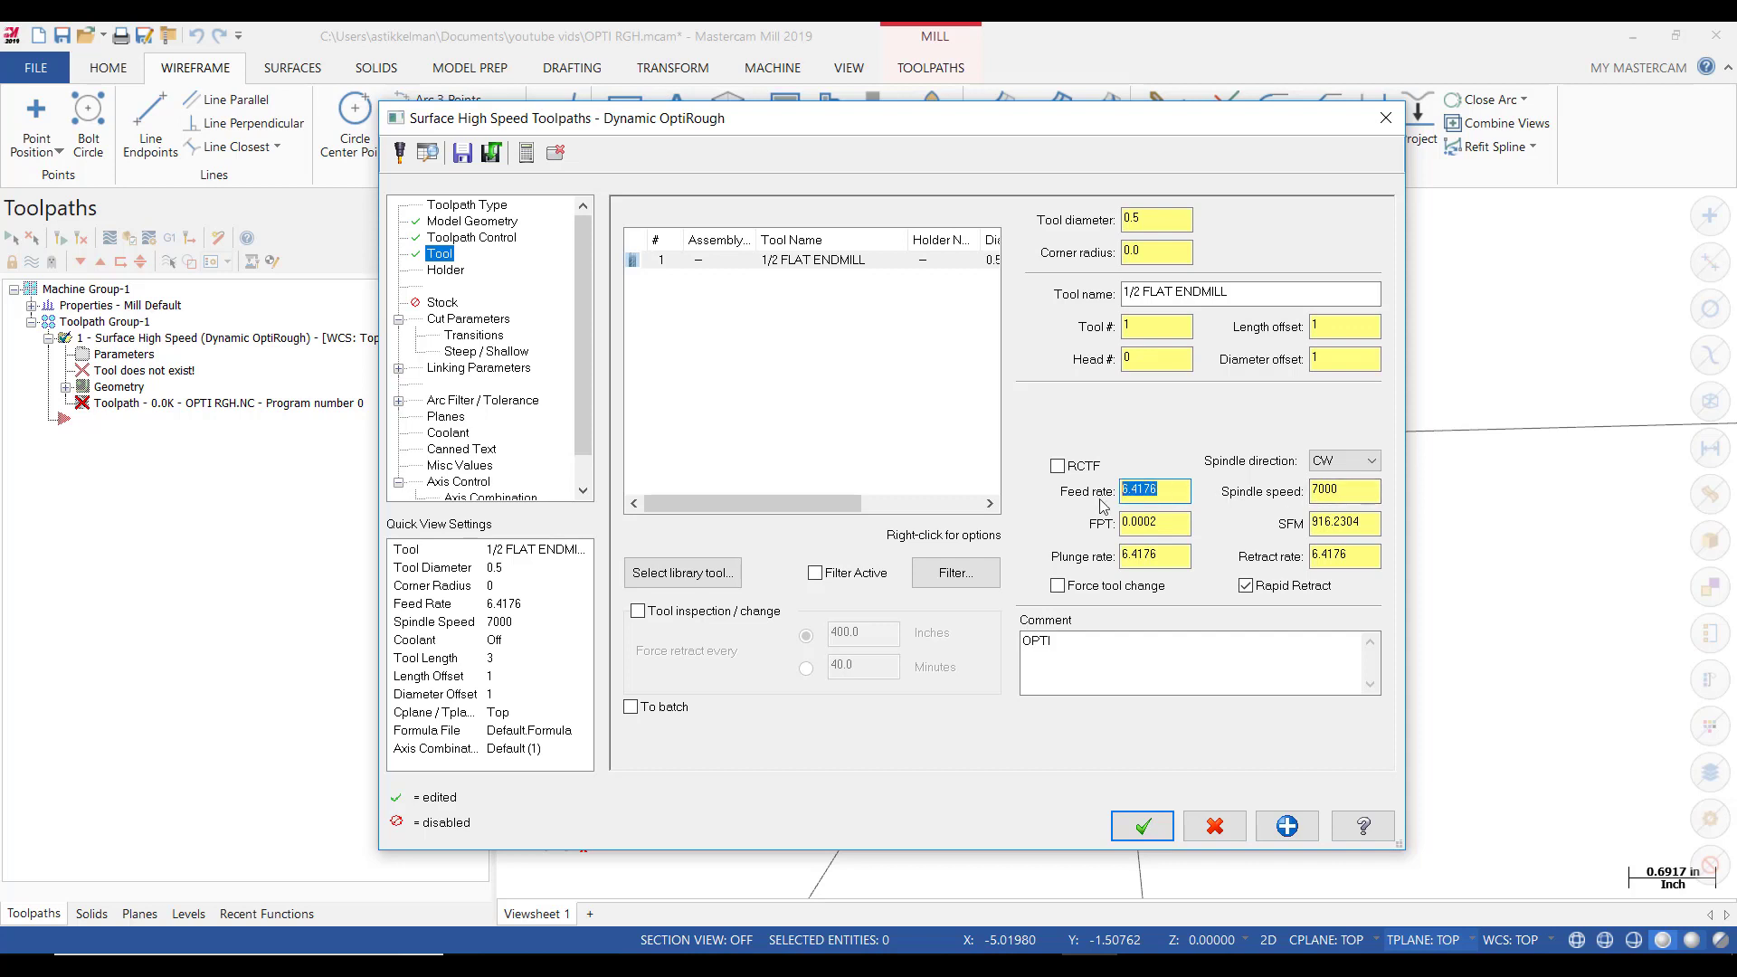
{"action": "type", "text": "60.0"}
{"action": "key", "text": "Tab"}
{"action": "key", "text": "Tab"}
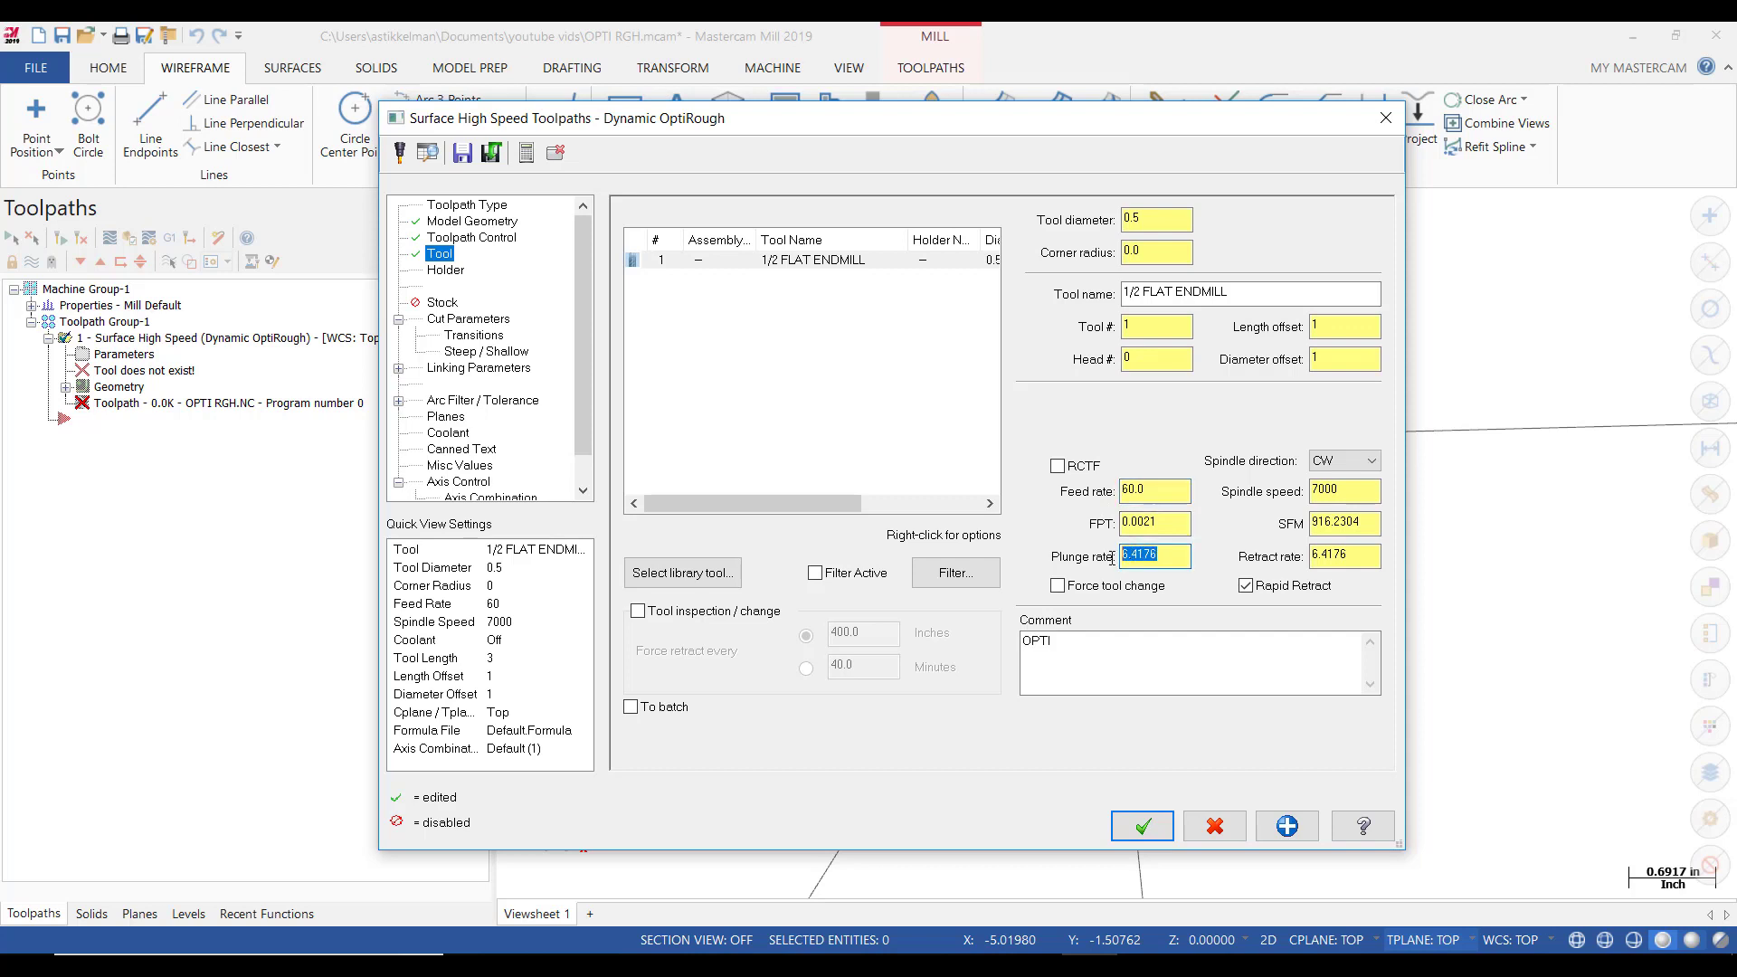
{"action": "type", "text": "60.0"}
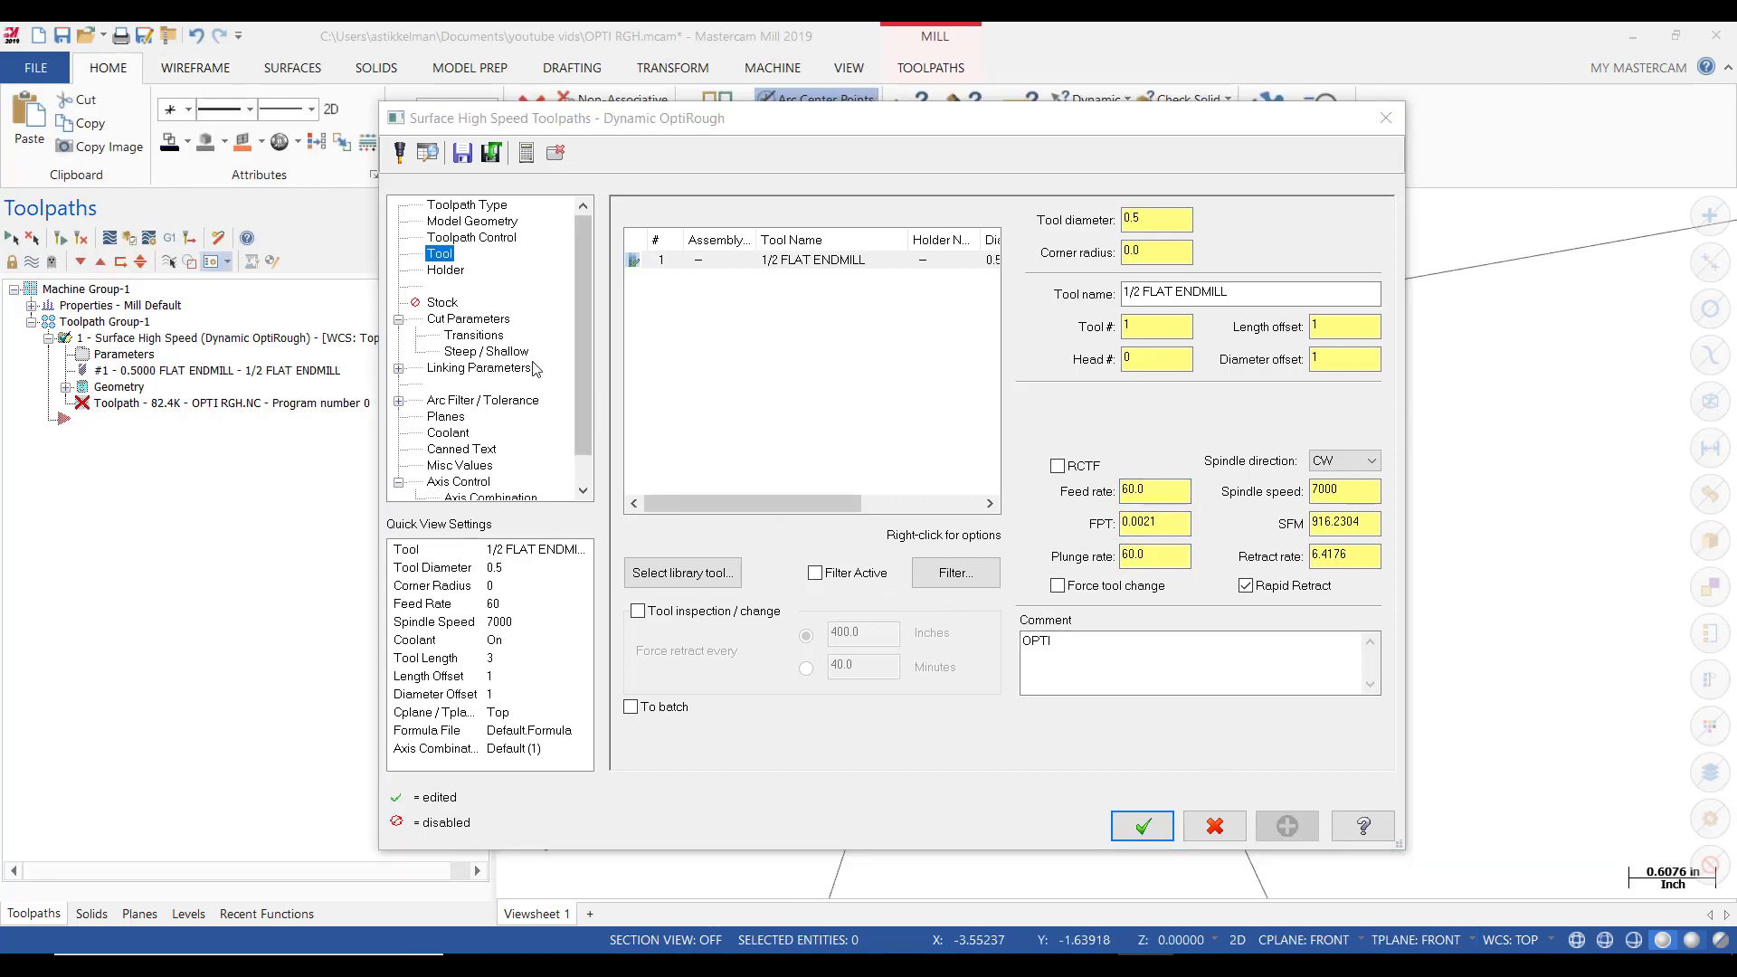
Review the stepover and stepdown in the OptiRough cut parameters, and accept the toolpath settings.
{"action": "left_click", "coordinate": [497, 324]}
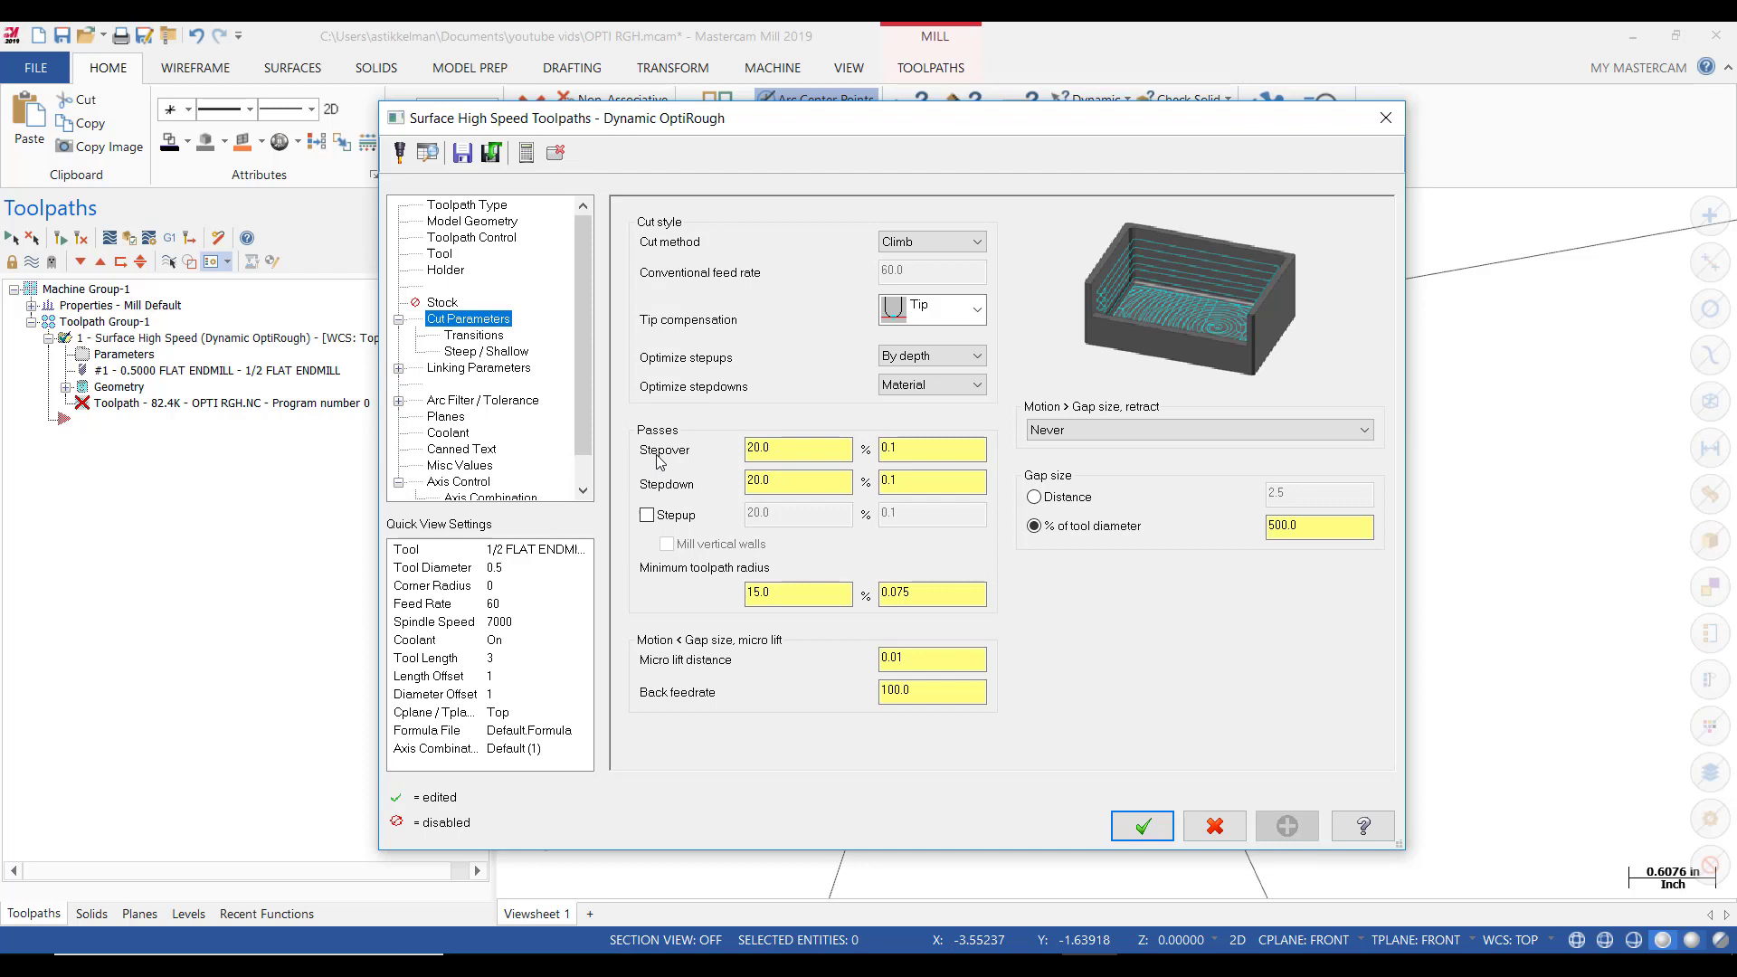
{"action": "double_click", "coordinate": [896, 447]}
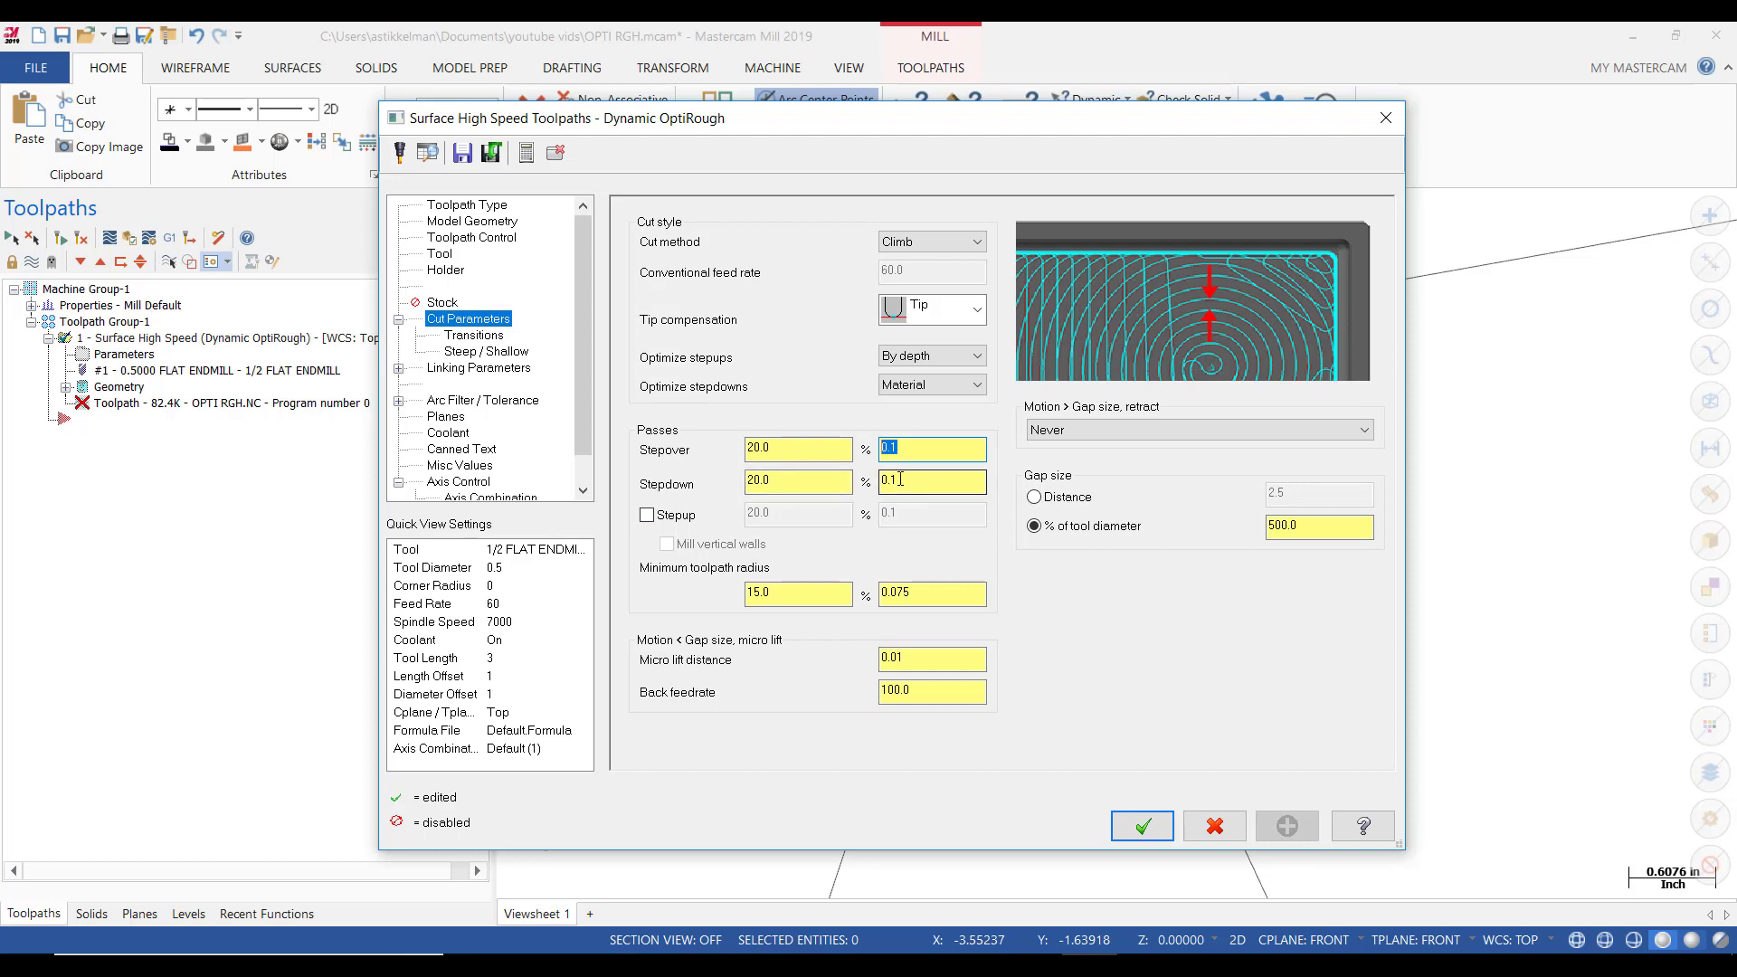
{"action": "left_click", "coordinate": [1158, 831]}
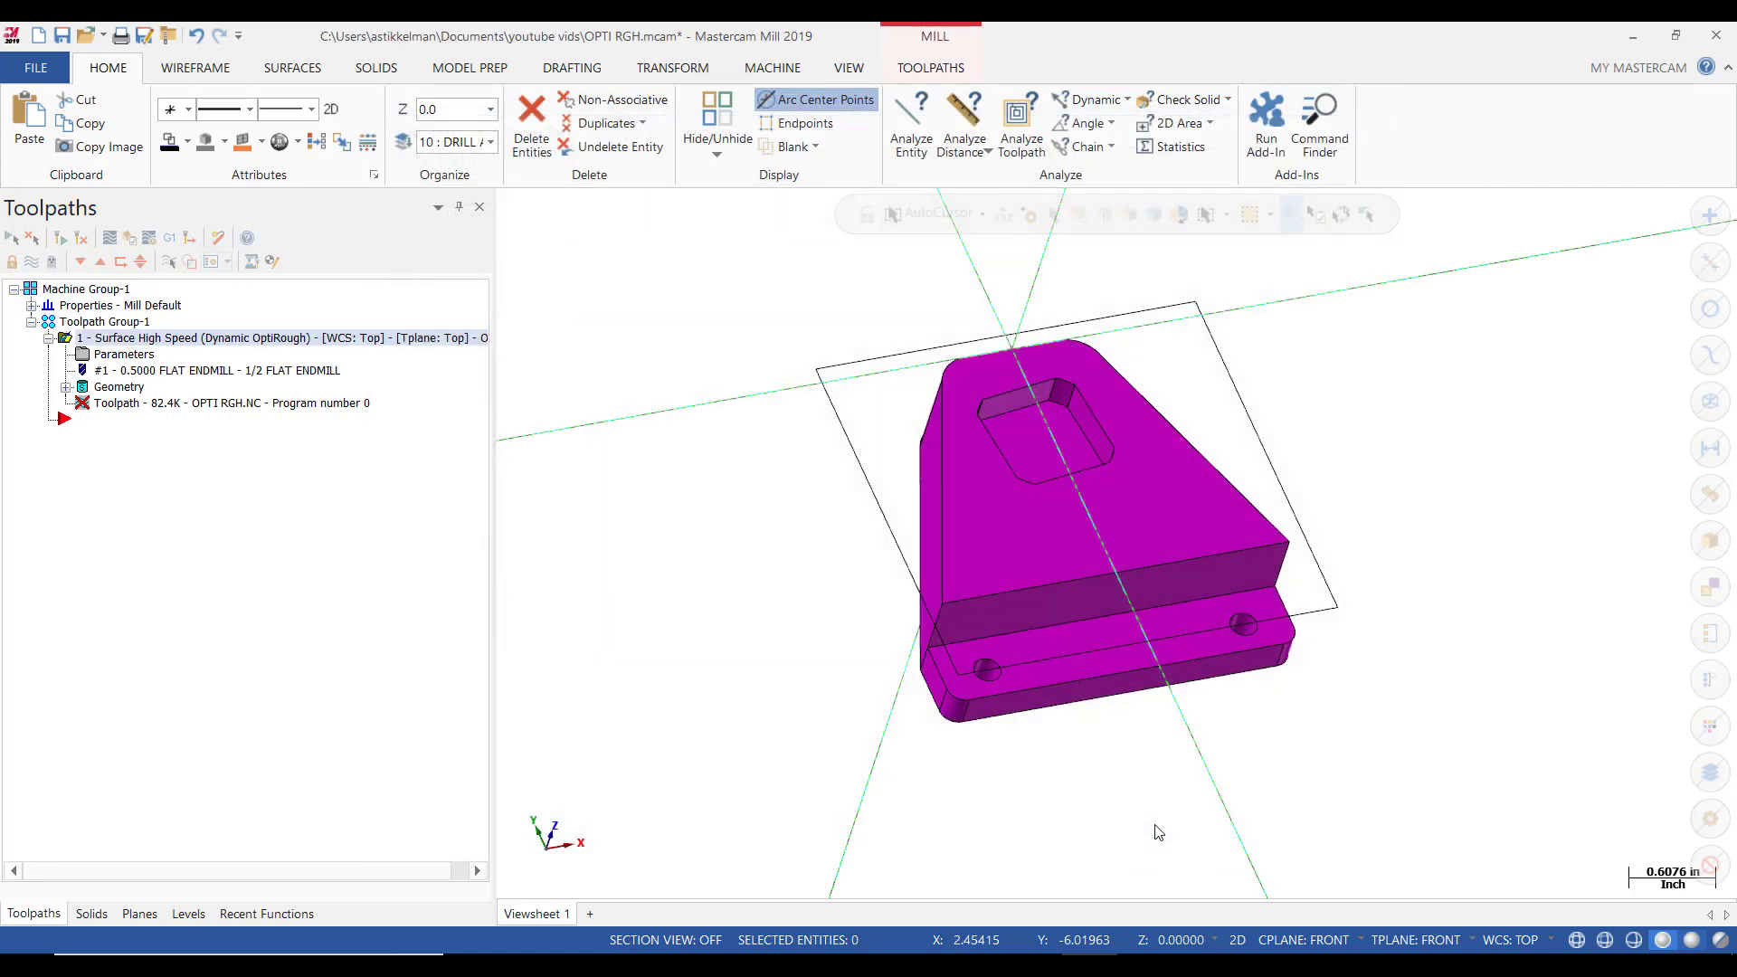
Display the part in the Front (WCS) view to examine its height profile.
{"action": "mouse_move", "coordinate": [779, 633]}
{"action": "middle_mouse_down"}
{"action": "mouse_move", "coordinate": [776, 533]}
{"action": "mouse_move", "coordinate": [783, 585]}
{"action": "middle_mouse_up"}
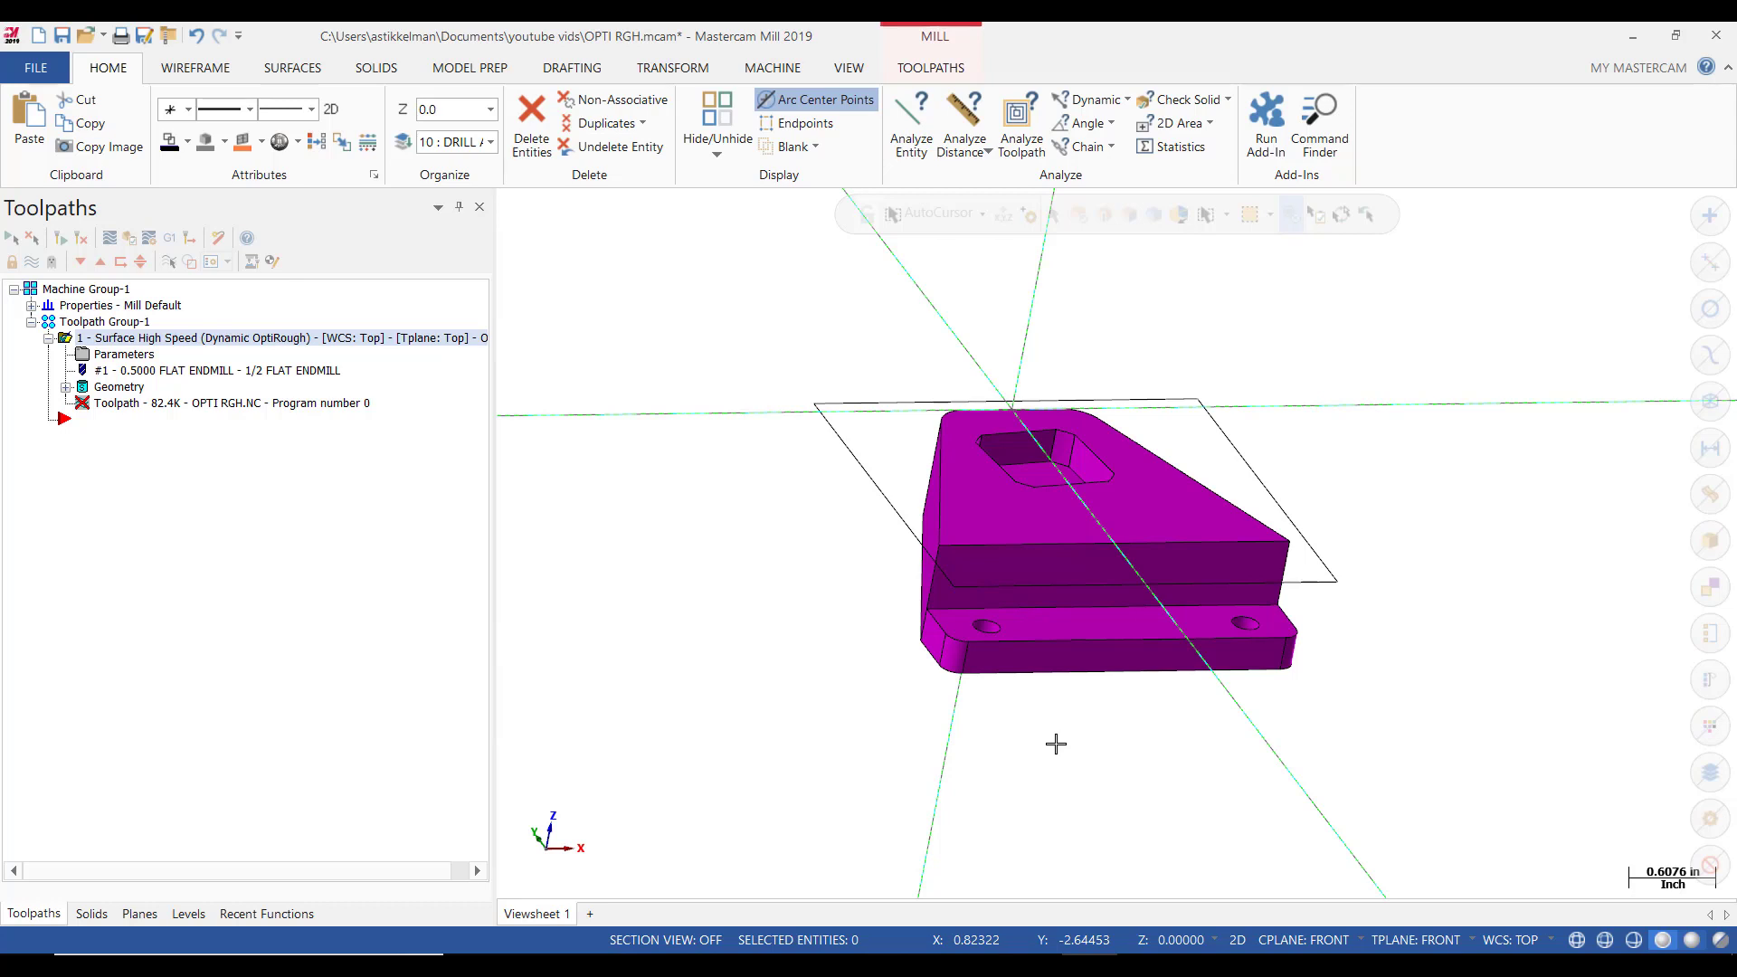
{"action": "right_click", "coordinate": [733, 574]}
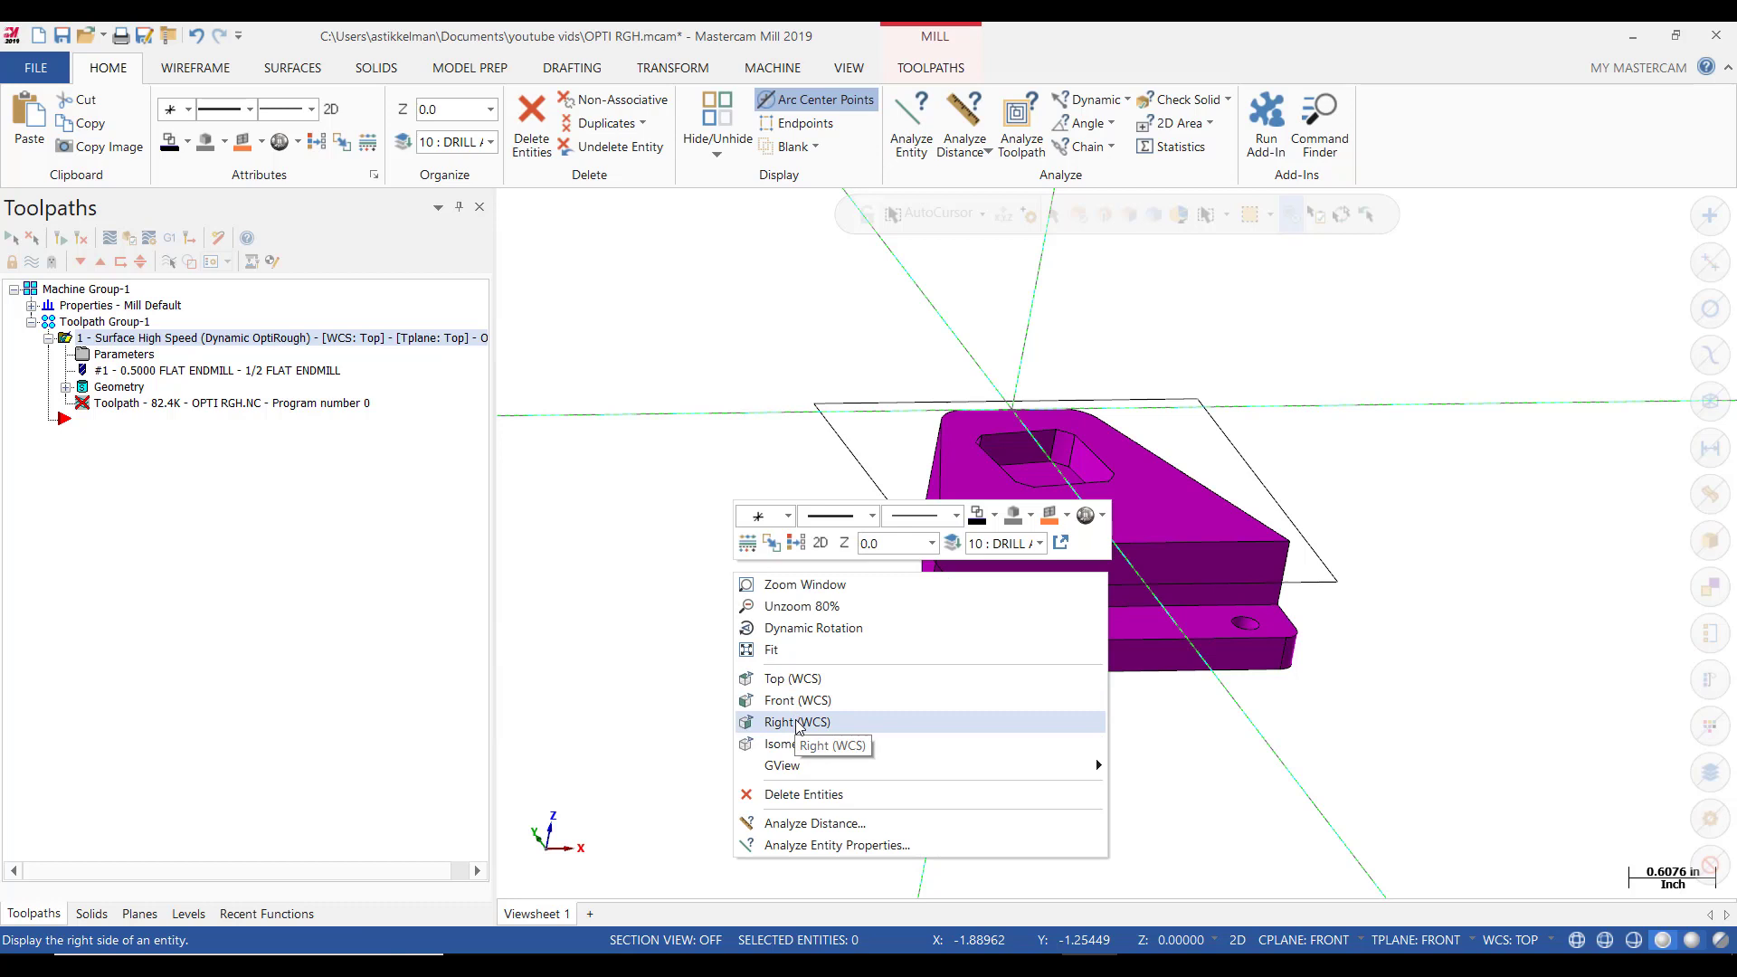
{"action": "left_click", "coordinate": [799, 702]}
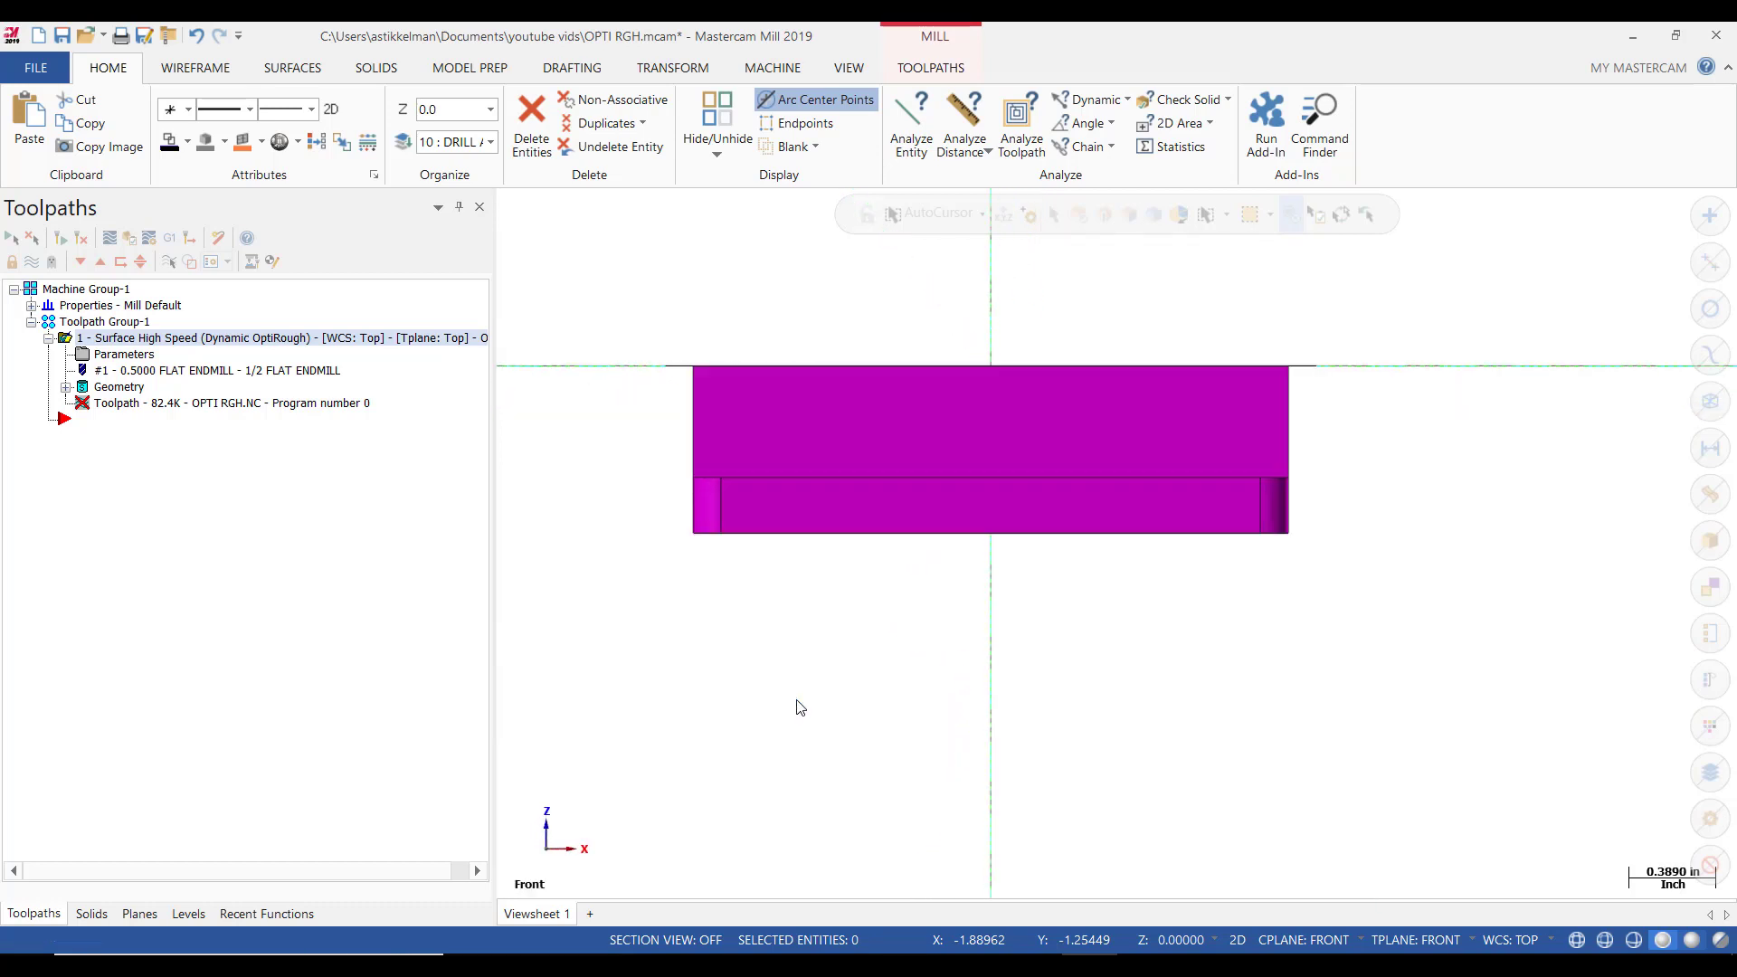
Add a vertical dimension on the front view from the part's top edge to the lower step.
{"action": "left_click", "coordinate": [566, 71]}
{"action": "left_click", "coordinate": [158, 100]}
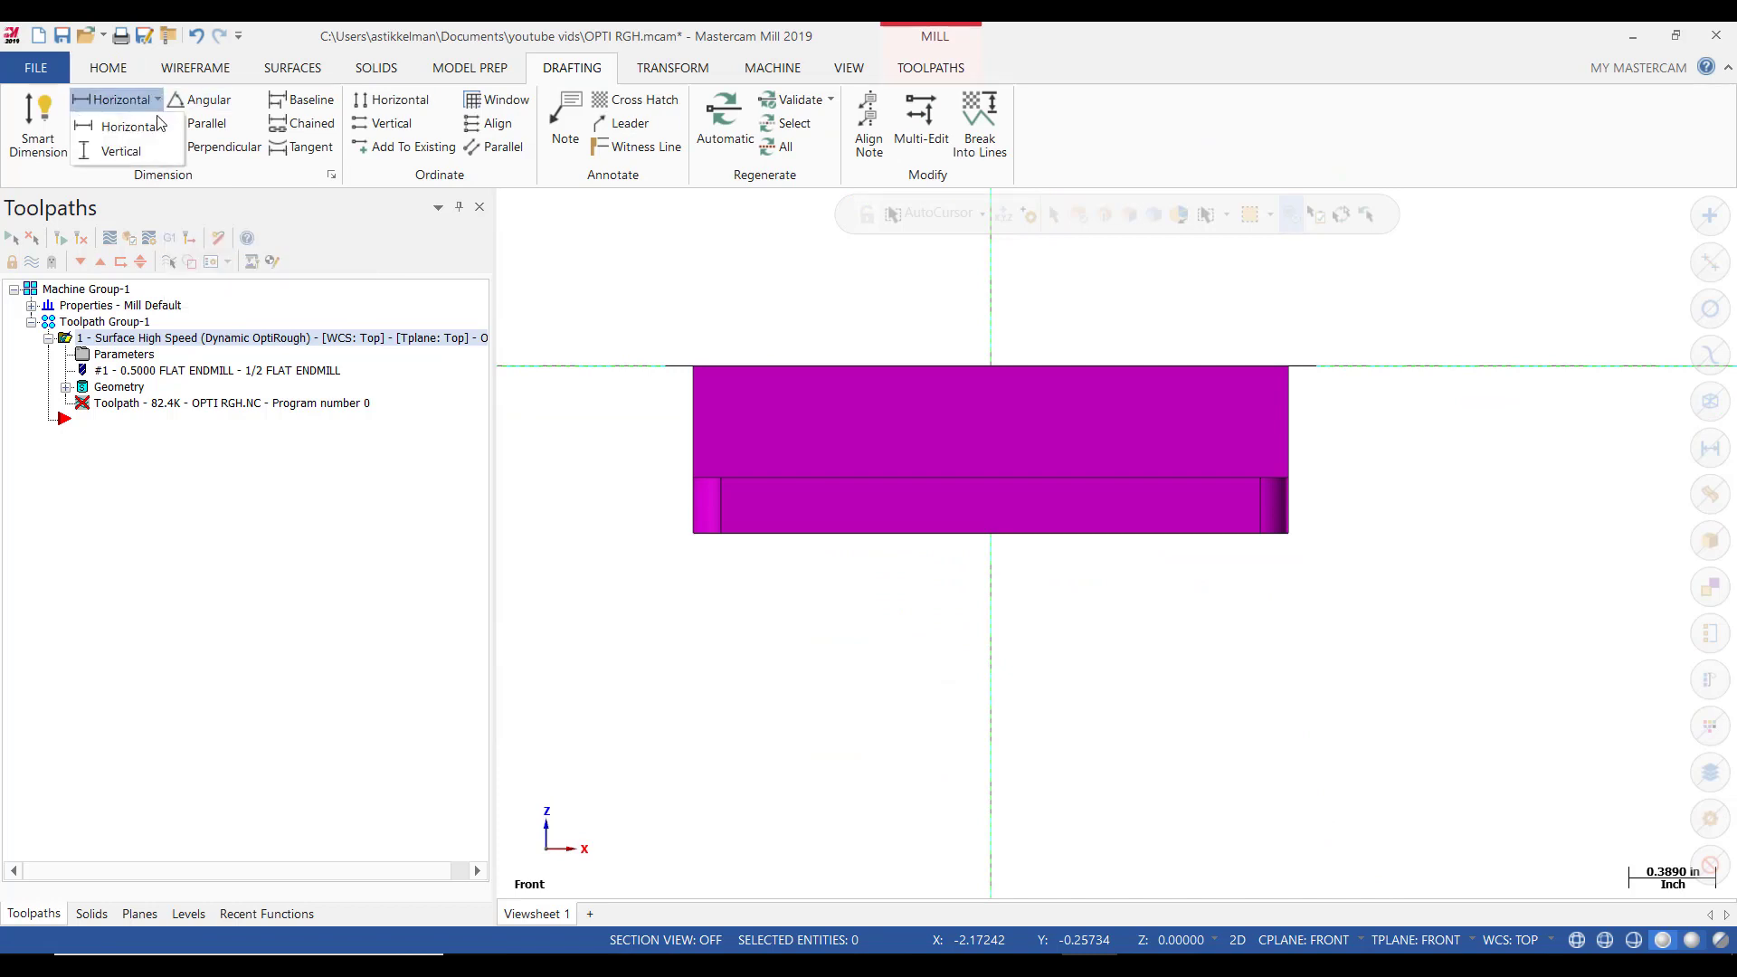
{"action": "left_click", "coordinate": [118, 146]}
{"action": "scroll", "coordinate": [552, 389], "scroll_direction": "up", "scroll_amount": 3}
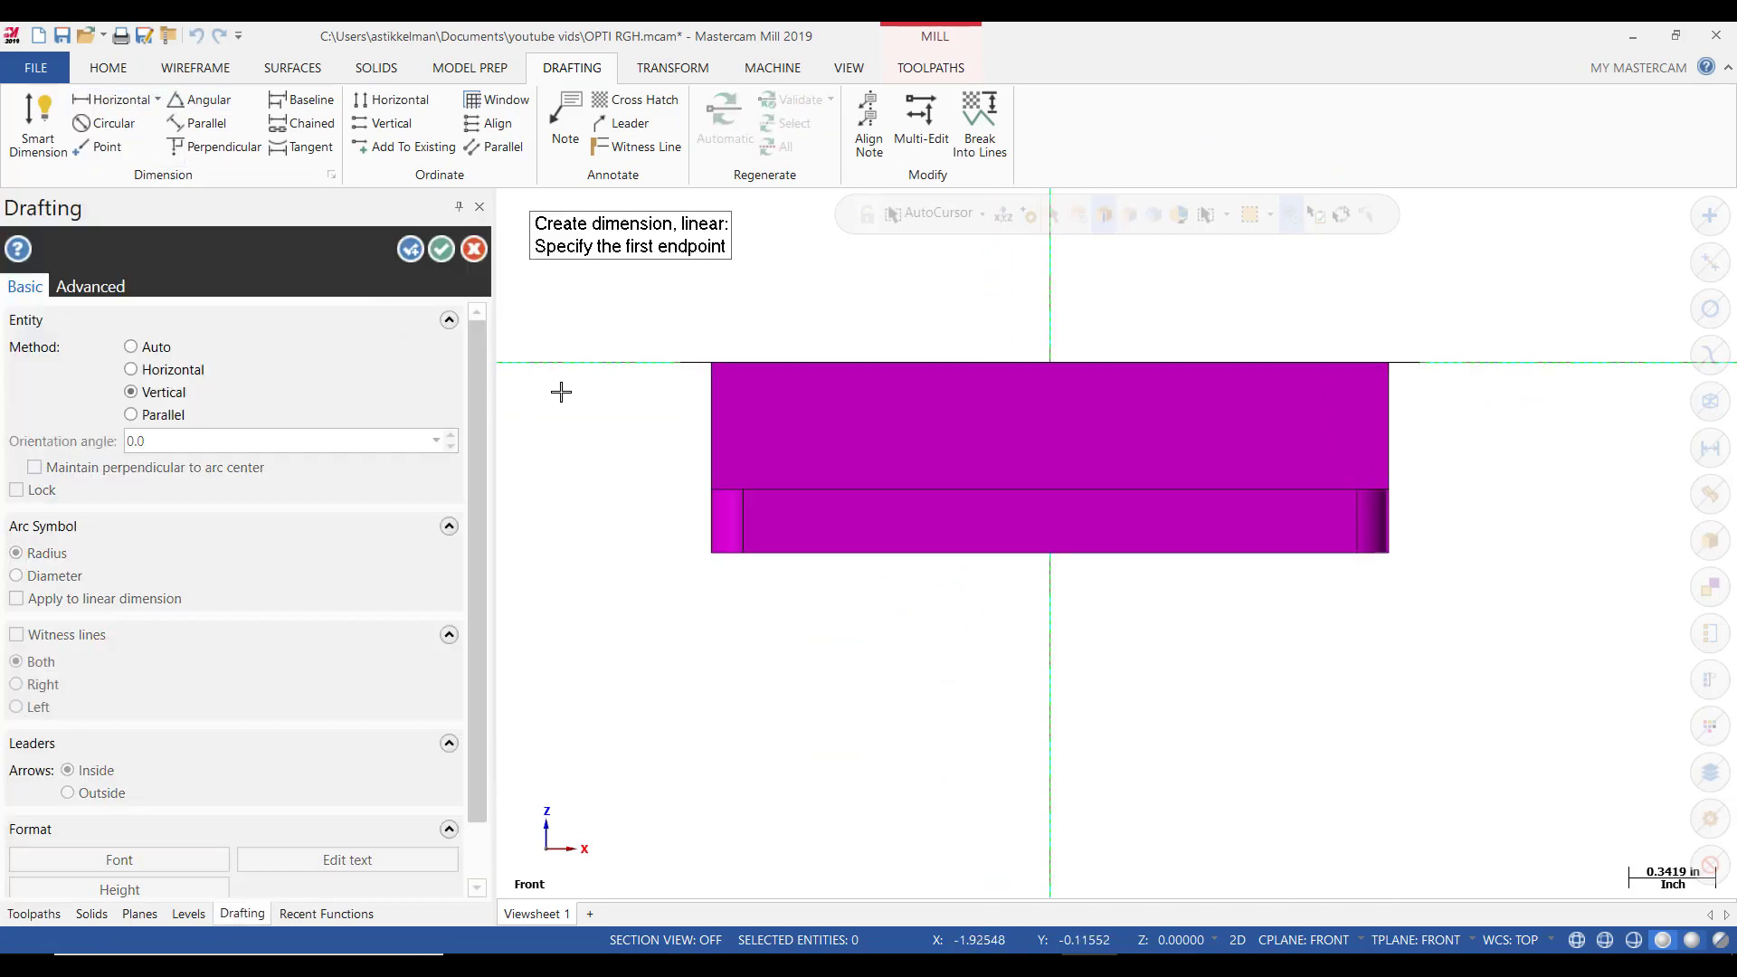
{"action": "left_click", "coordinate": [772, 347]}
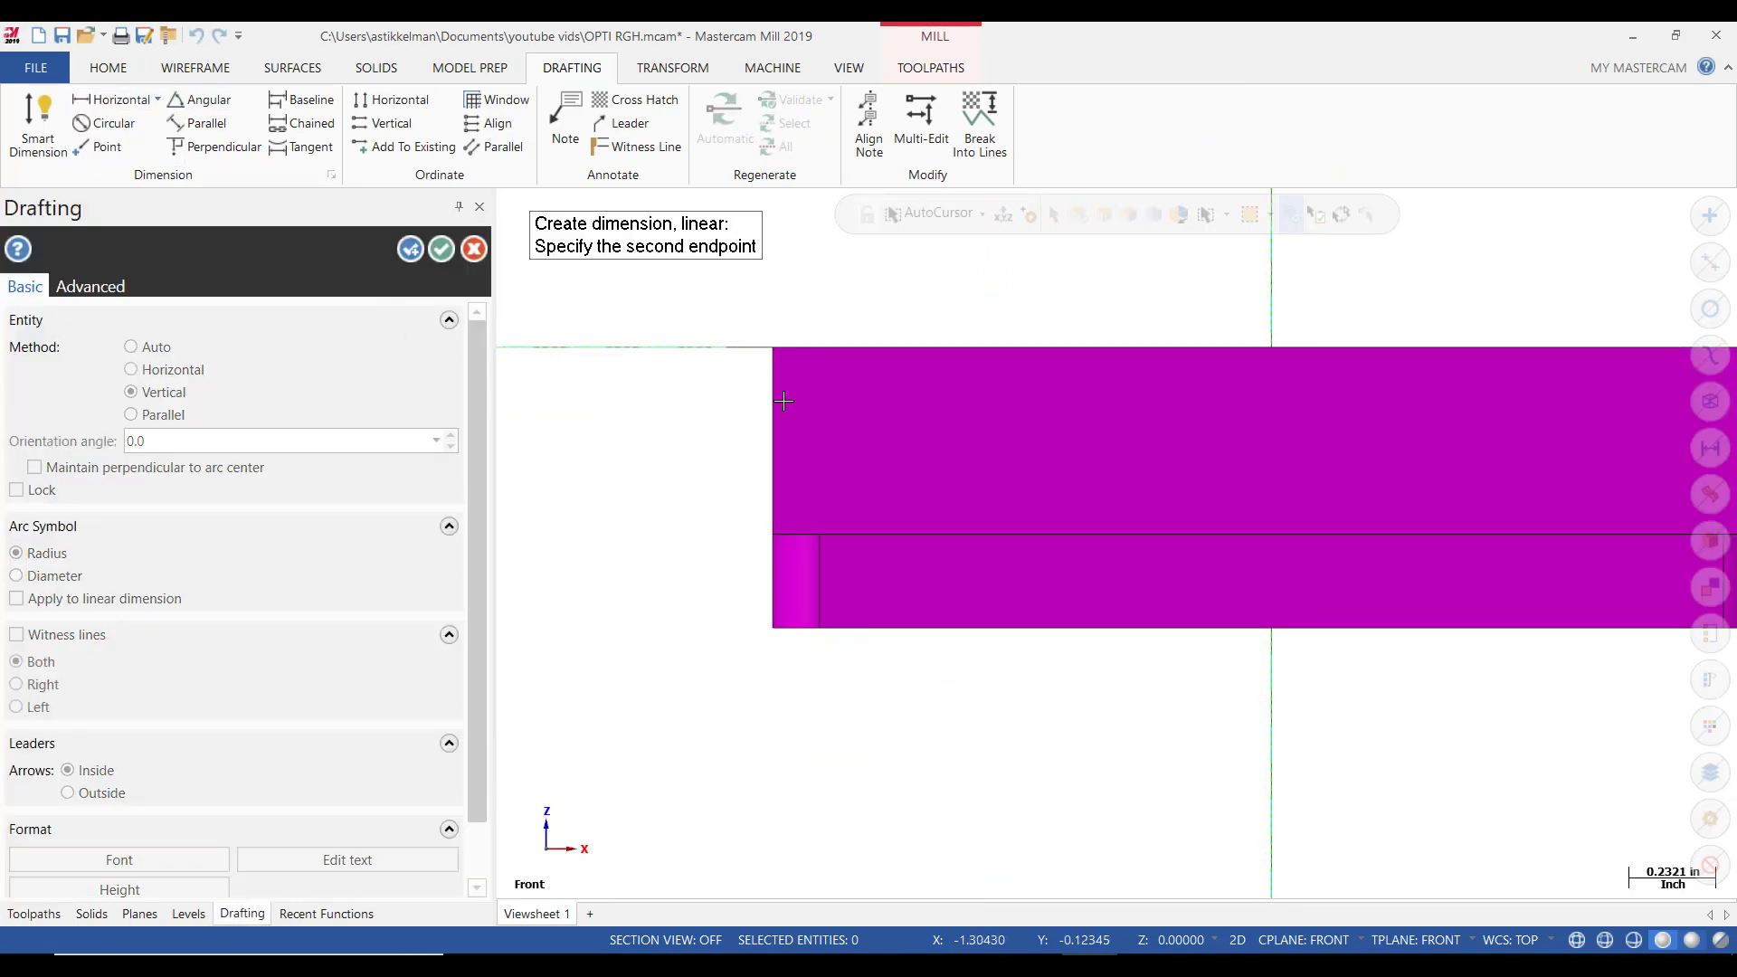
{"action": "left_click", "coordinate": [774, 535]}
{"action": "left_click", "coordinate": [602, 439]}
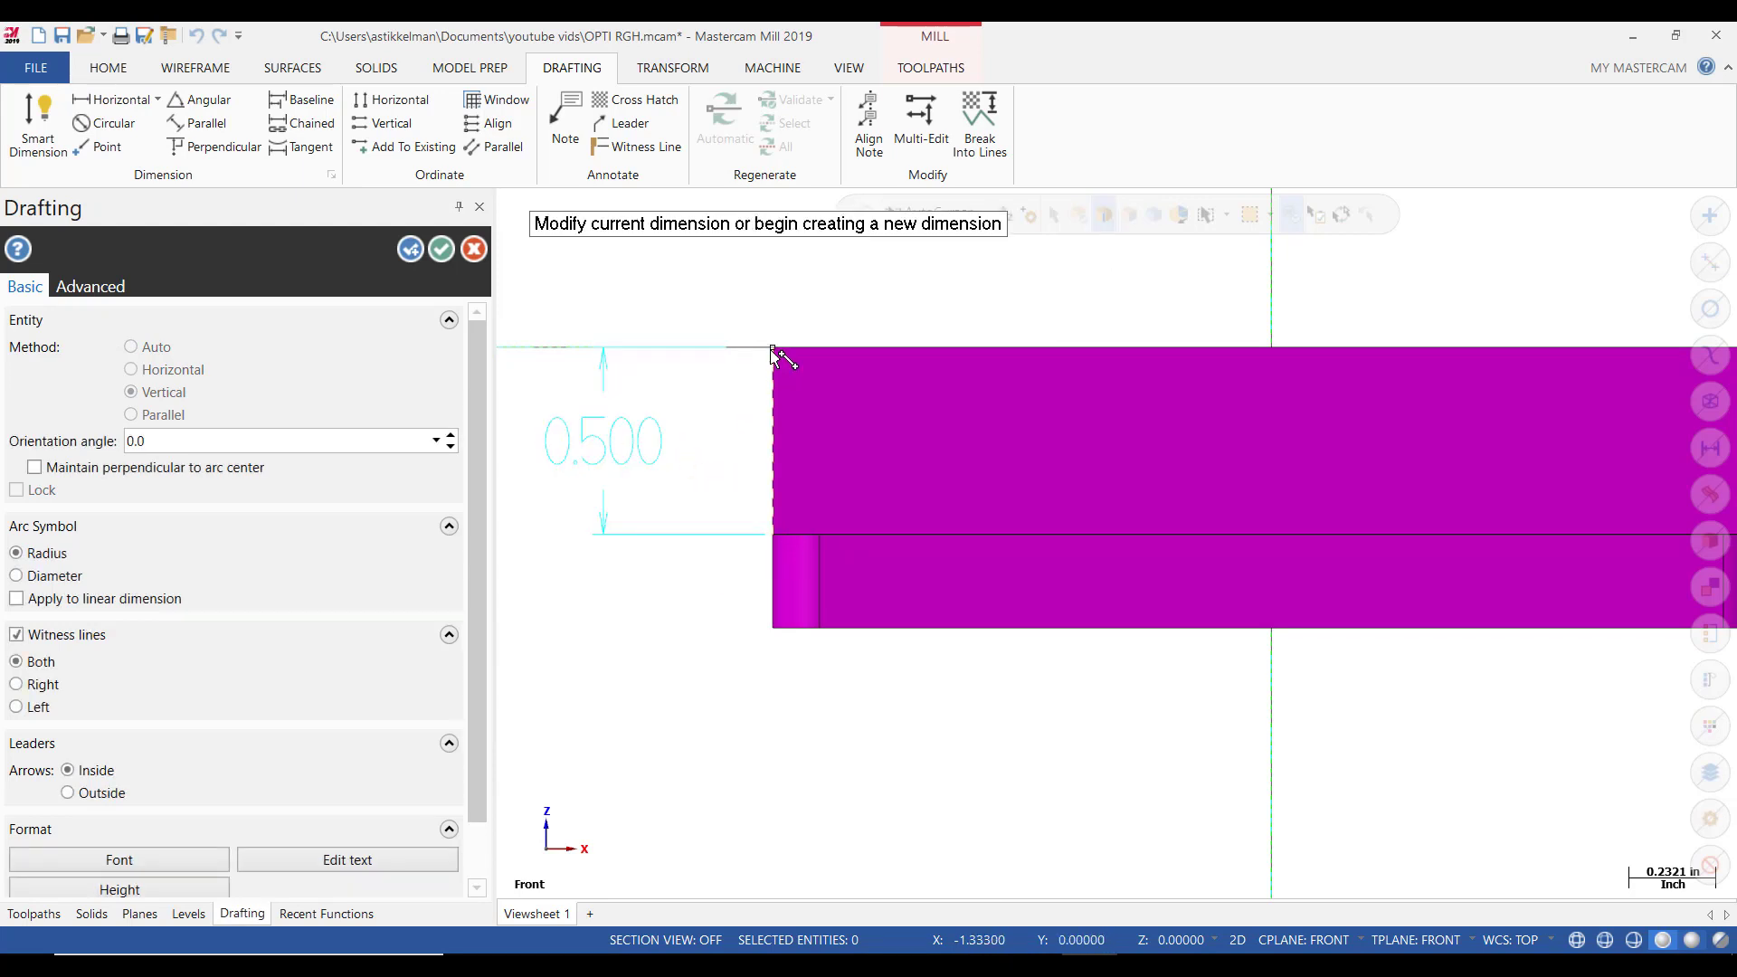
Add a second vertical dimension for the part's full height, from the top edge to the base.
{"action": "left_click", "coordinate": [772, 347]}
{"action": "left_click", "coordinate": [775, 627]}
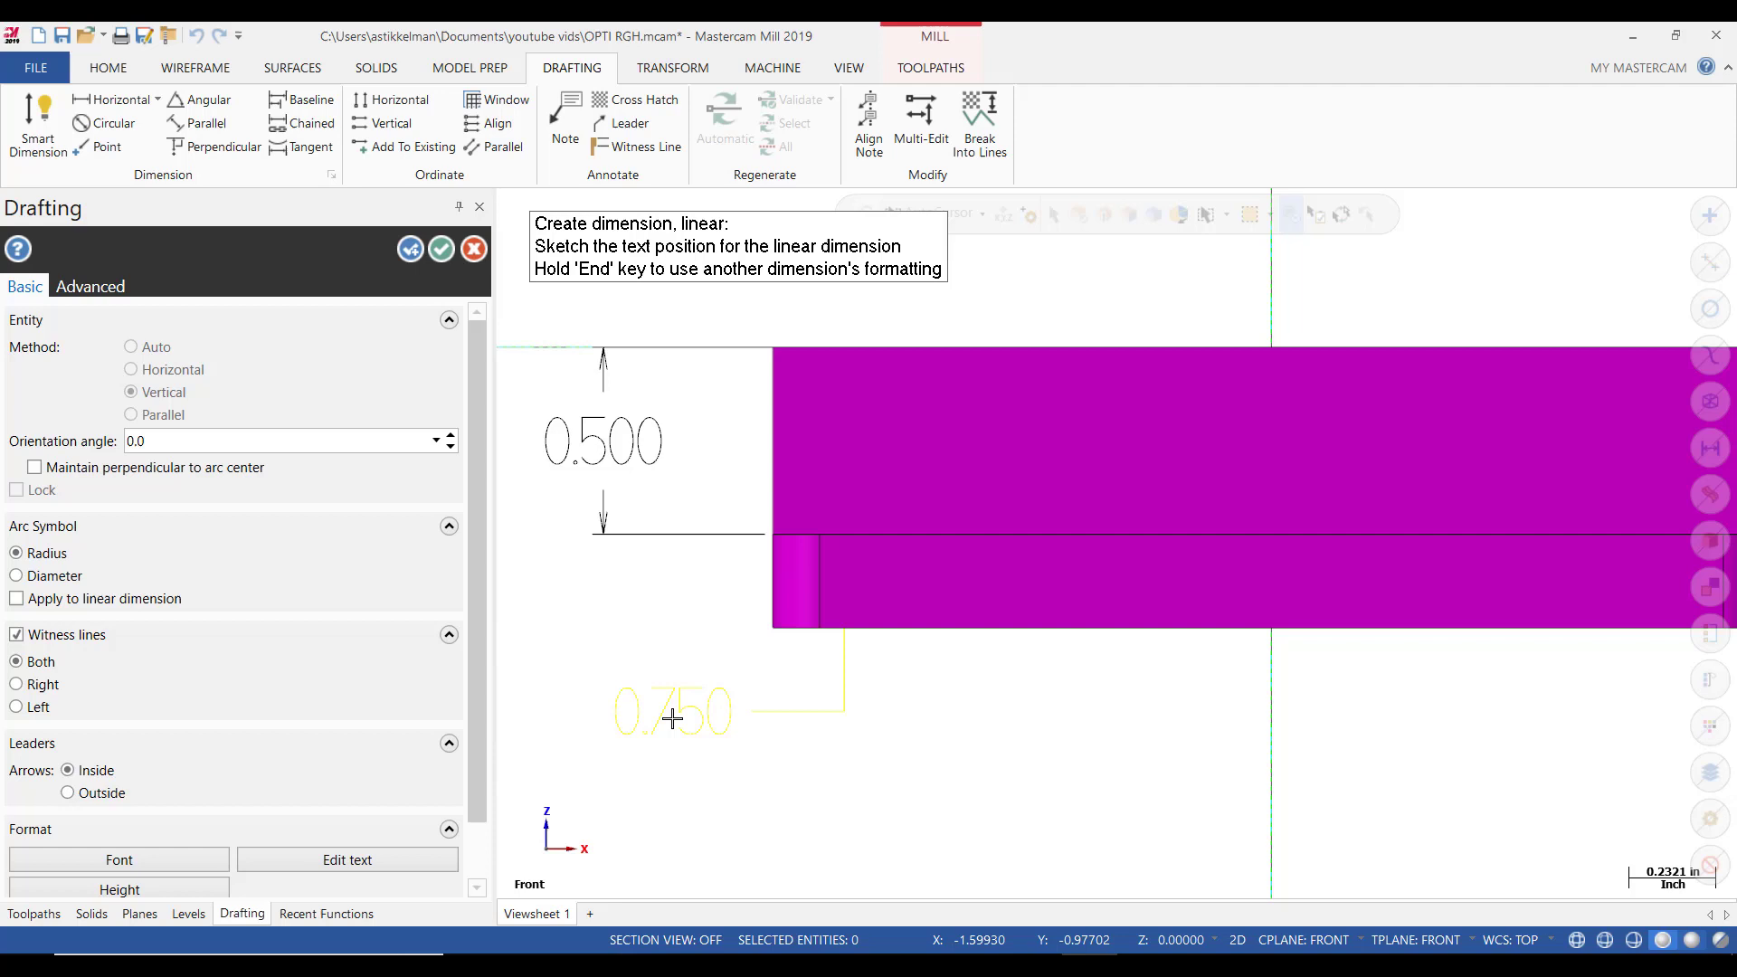
{"action": "scroll", "coordinate": [923, 730], "scroll_direction": "down", "scroll_amount": 2}
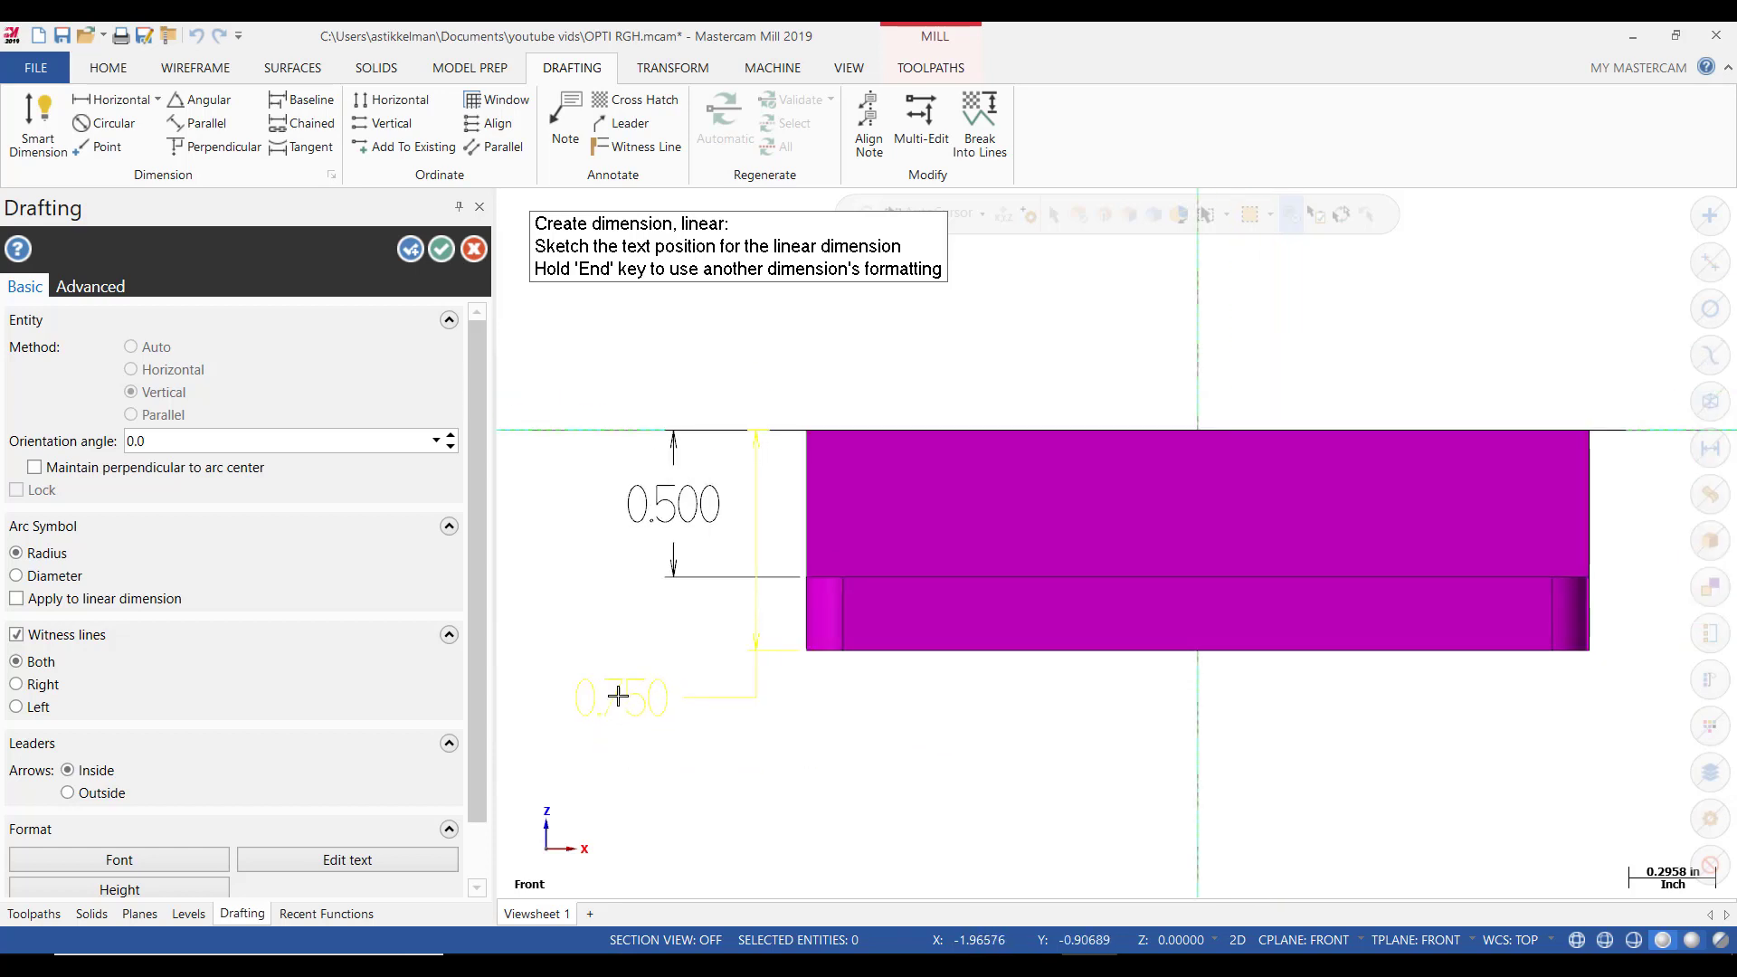
{"action": "left_click", "coordinate": [615, 694]}
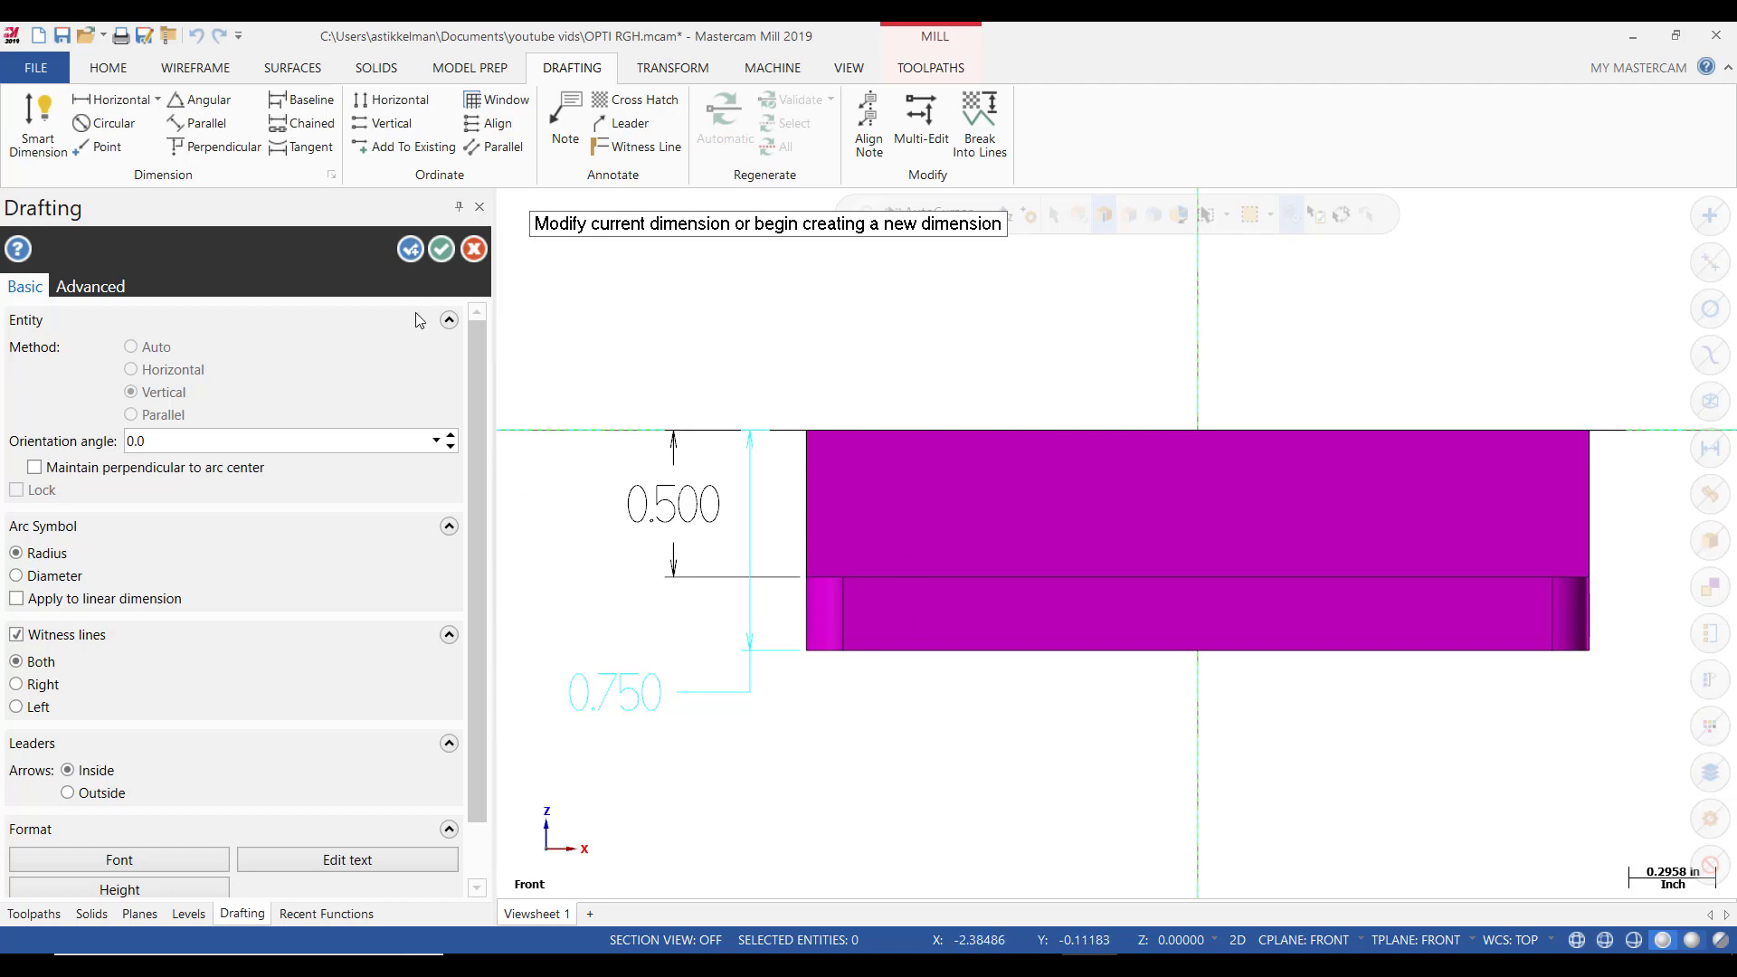
{"action": "left_click", "coordinate": [441, 249]}
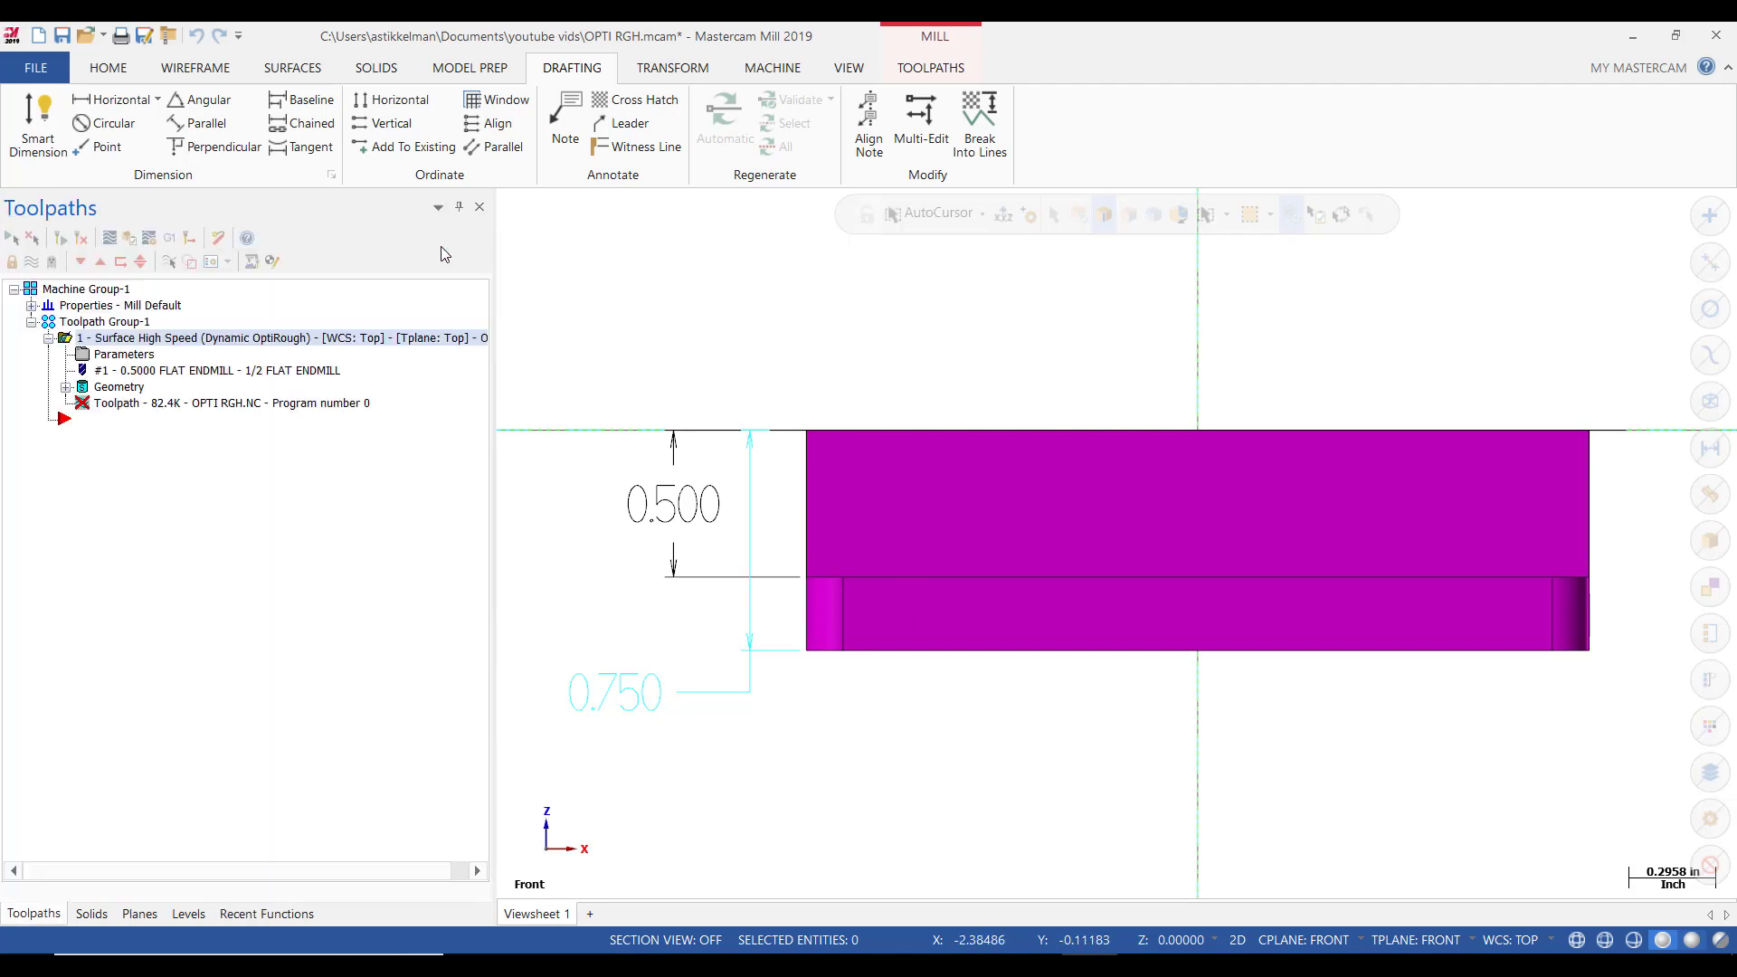
Return to the Top view, and use Analyze Dynamic on the pocket floor to check its depth.
{"action": "right_click", "coordinate": [749, 349]}
{"action": "left_click", "coordinate": [797, 459]}
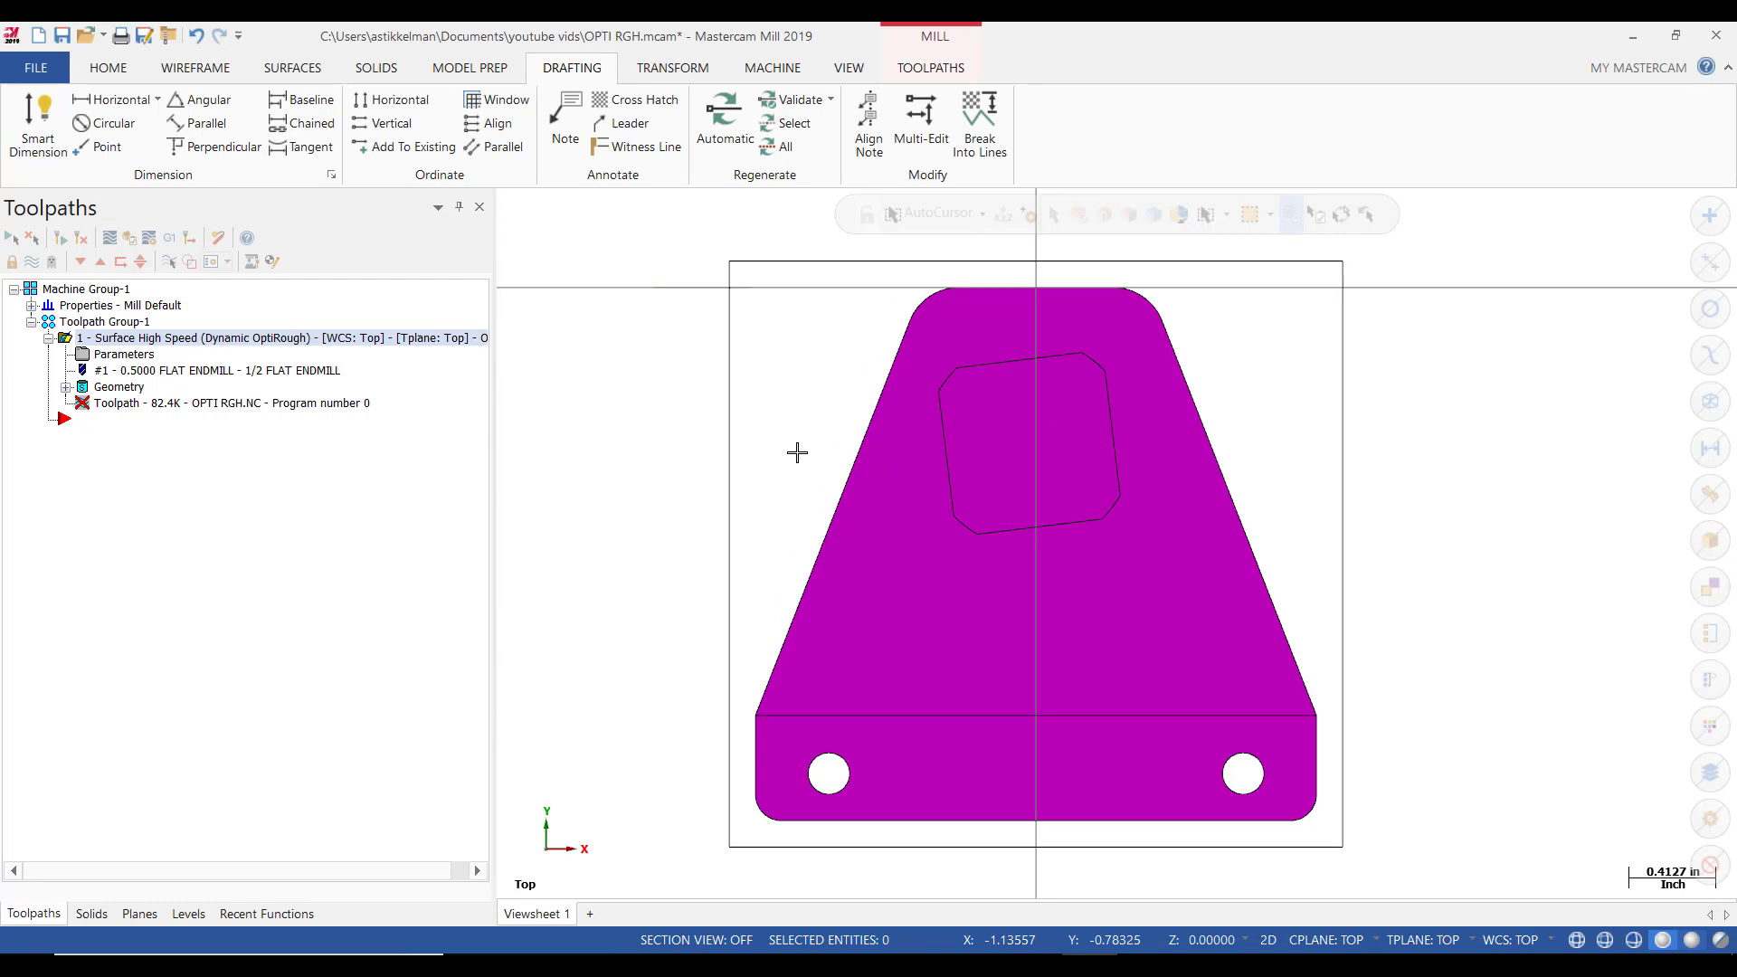
{"action": "left_click", "coordinate": [110, 68]}
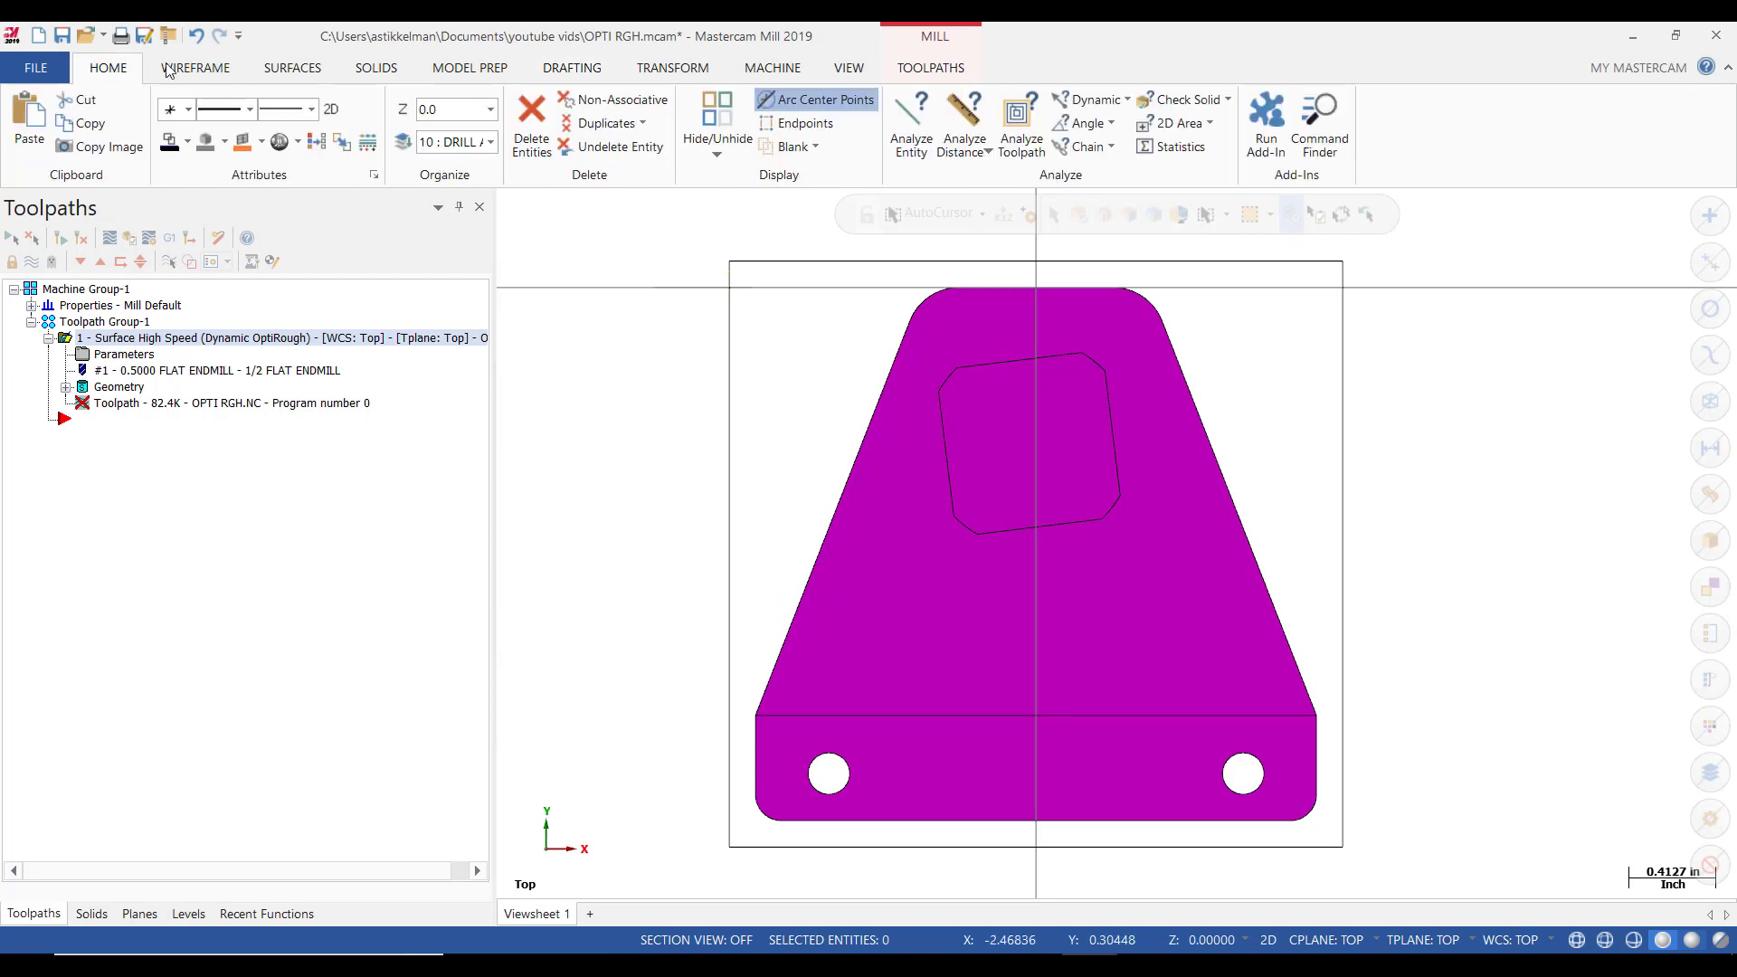
{"action": "left_click", "coordinate": [1060, 100]}
{"action": "middle_click_drag", "start_coordinate": [1355, 449], "coordinate": [1431, 376]}
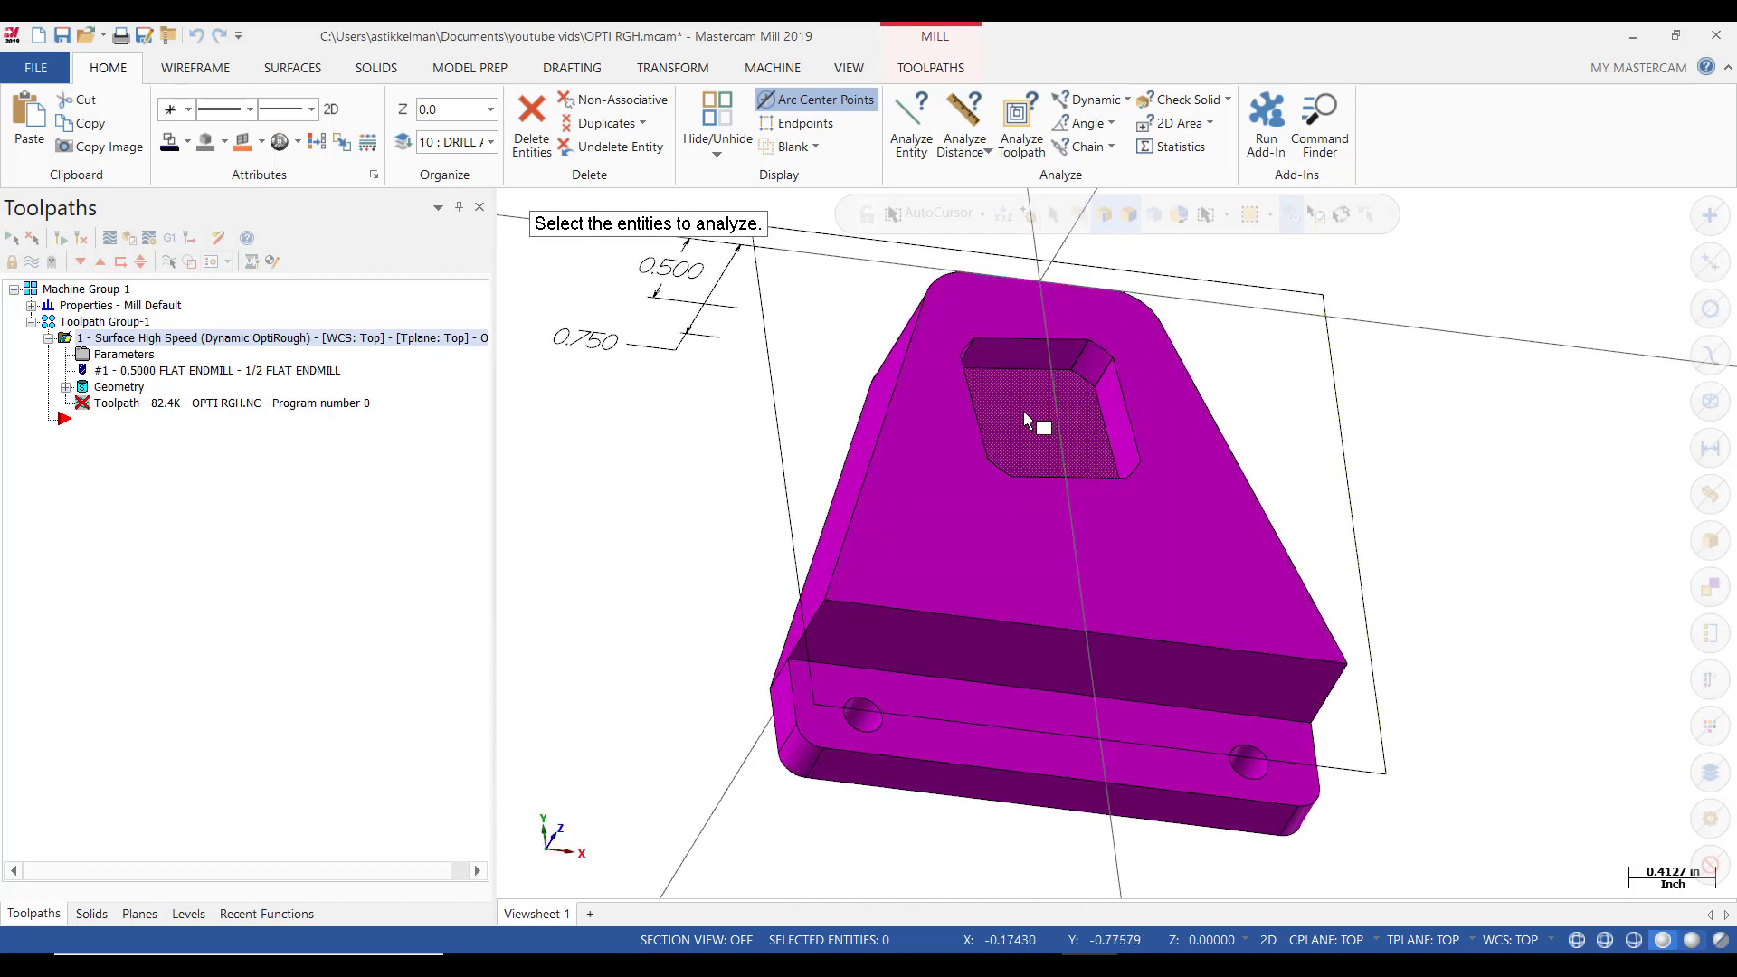
{"action": "scroll", "coordinate": [1025, 419], "scroll_direction": "up", "scroll_amount": 2}
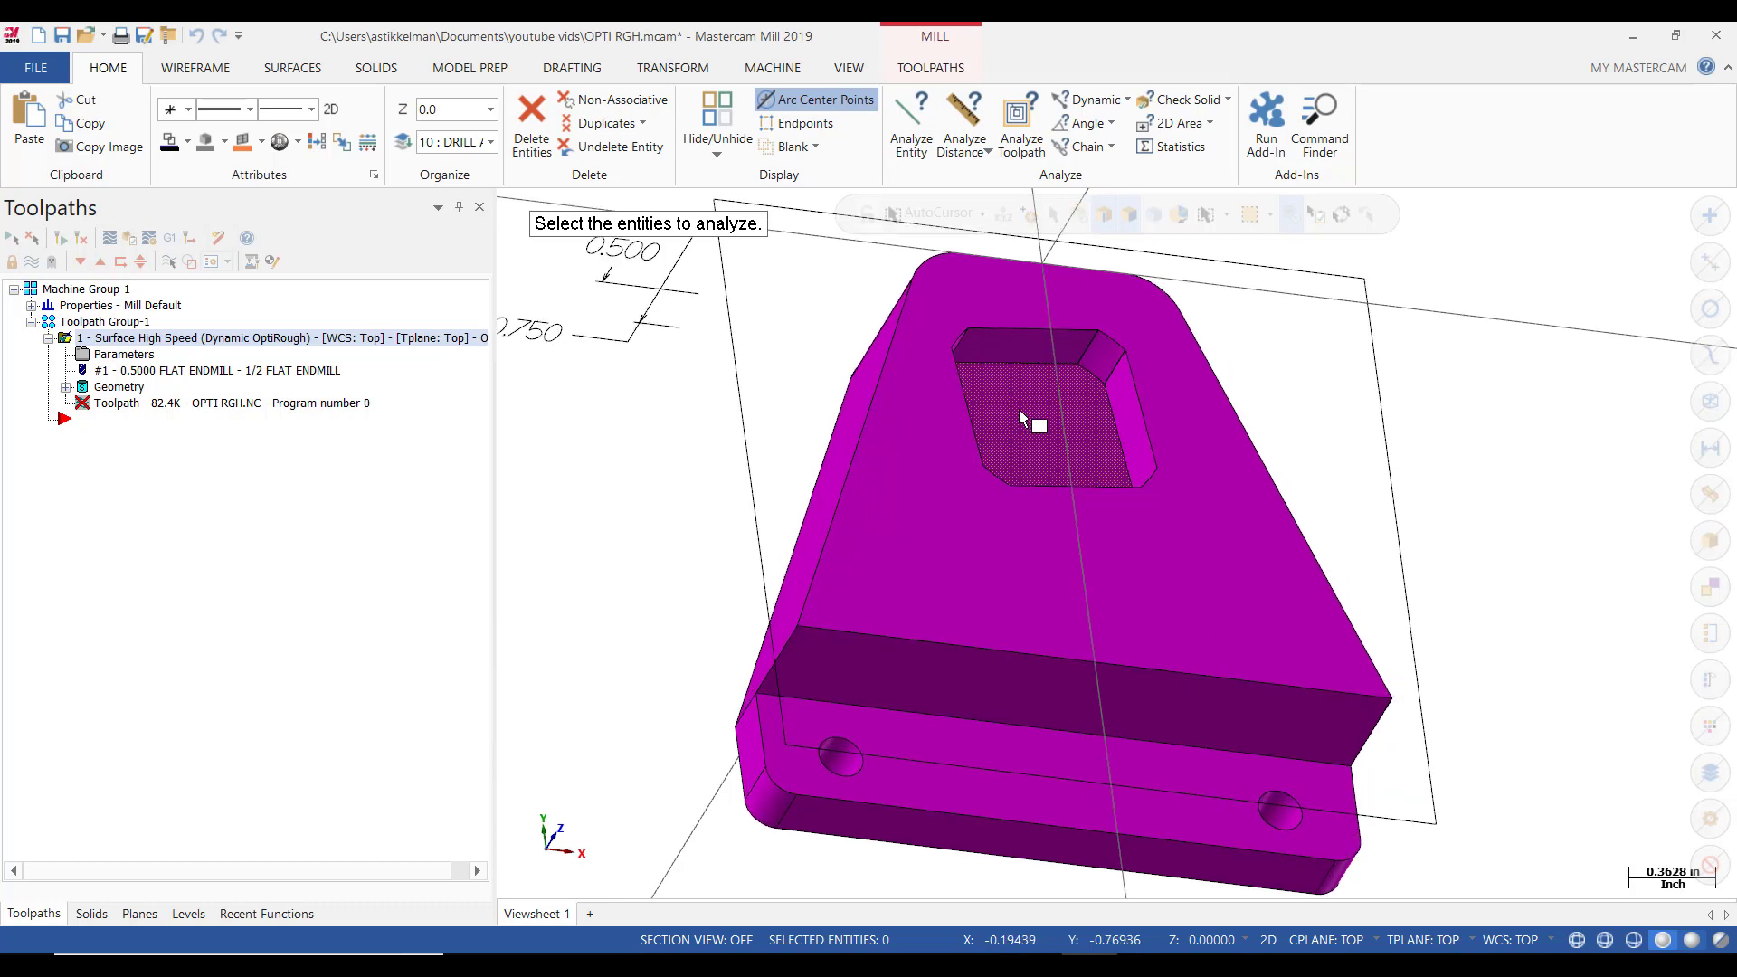
{"action": "left_click", "coordinate": [1023, 417]}
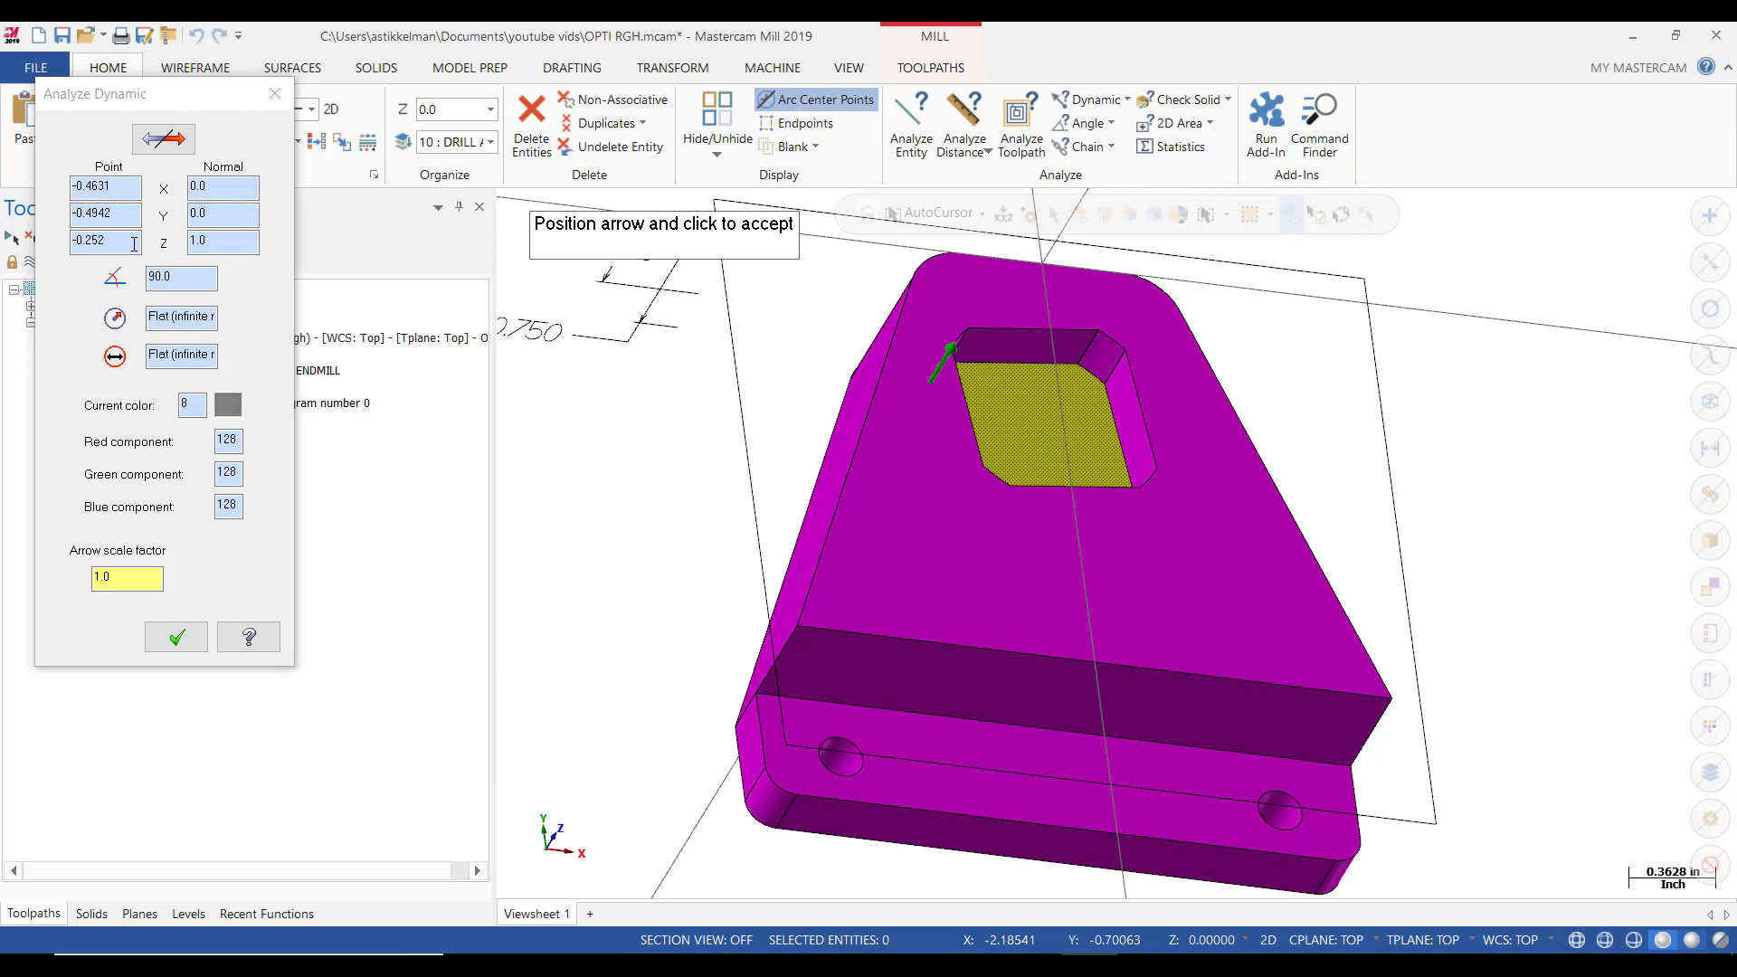
{"action": "left_click", "coordinate": [177, 638]}
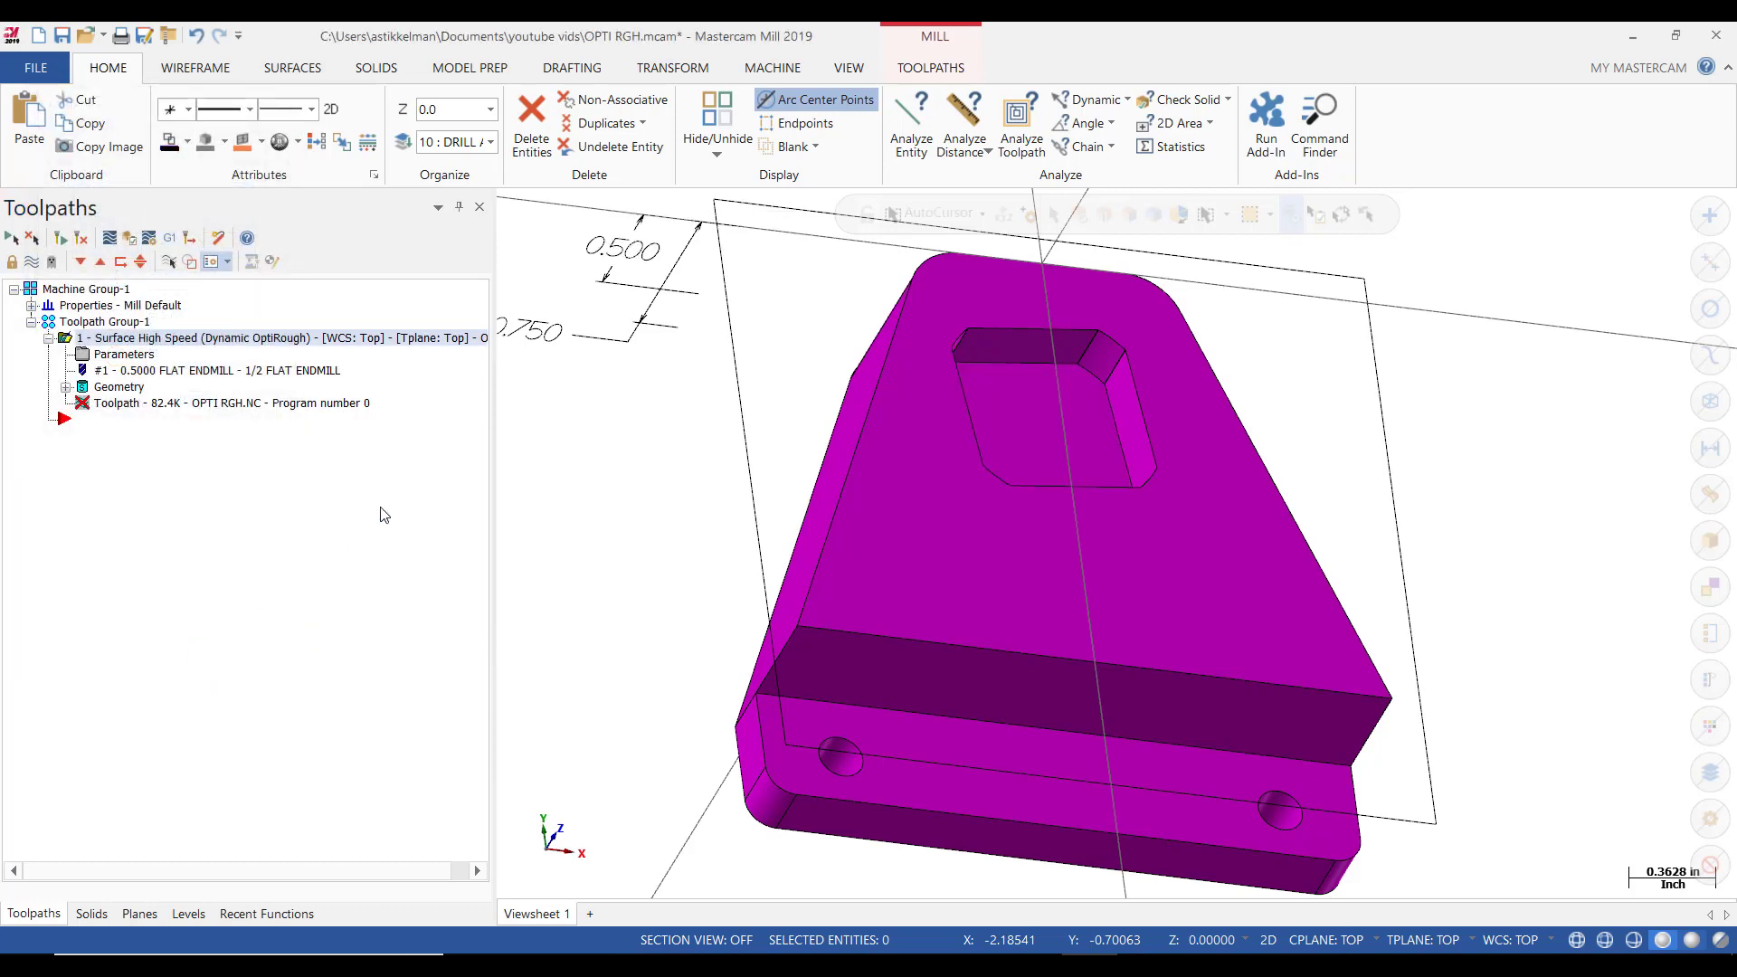
Delete both vertical dimensions beside the part.
{"action": "scroll", "coordinate": [1032, 498], "scroll_direction": "down", "scroll_amount": 2}
{"action": "left_click", "coordinate": [670, 348]}
{"action": "left_click", "coordinate": [680, 337]}
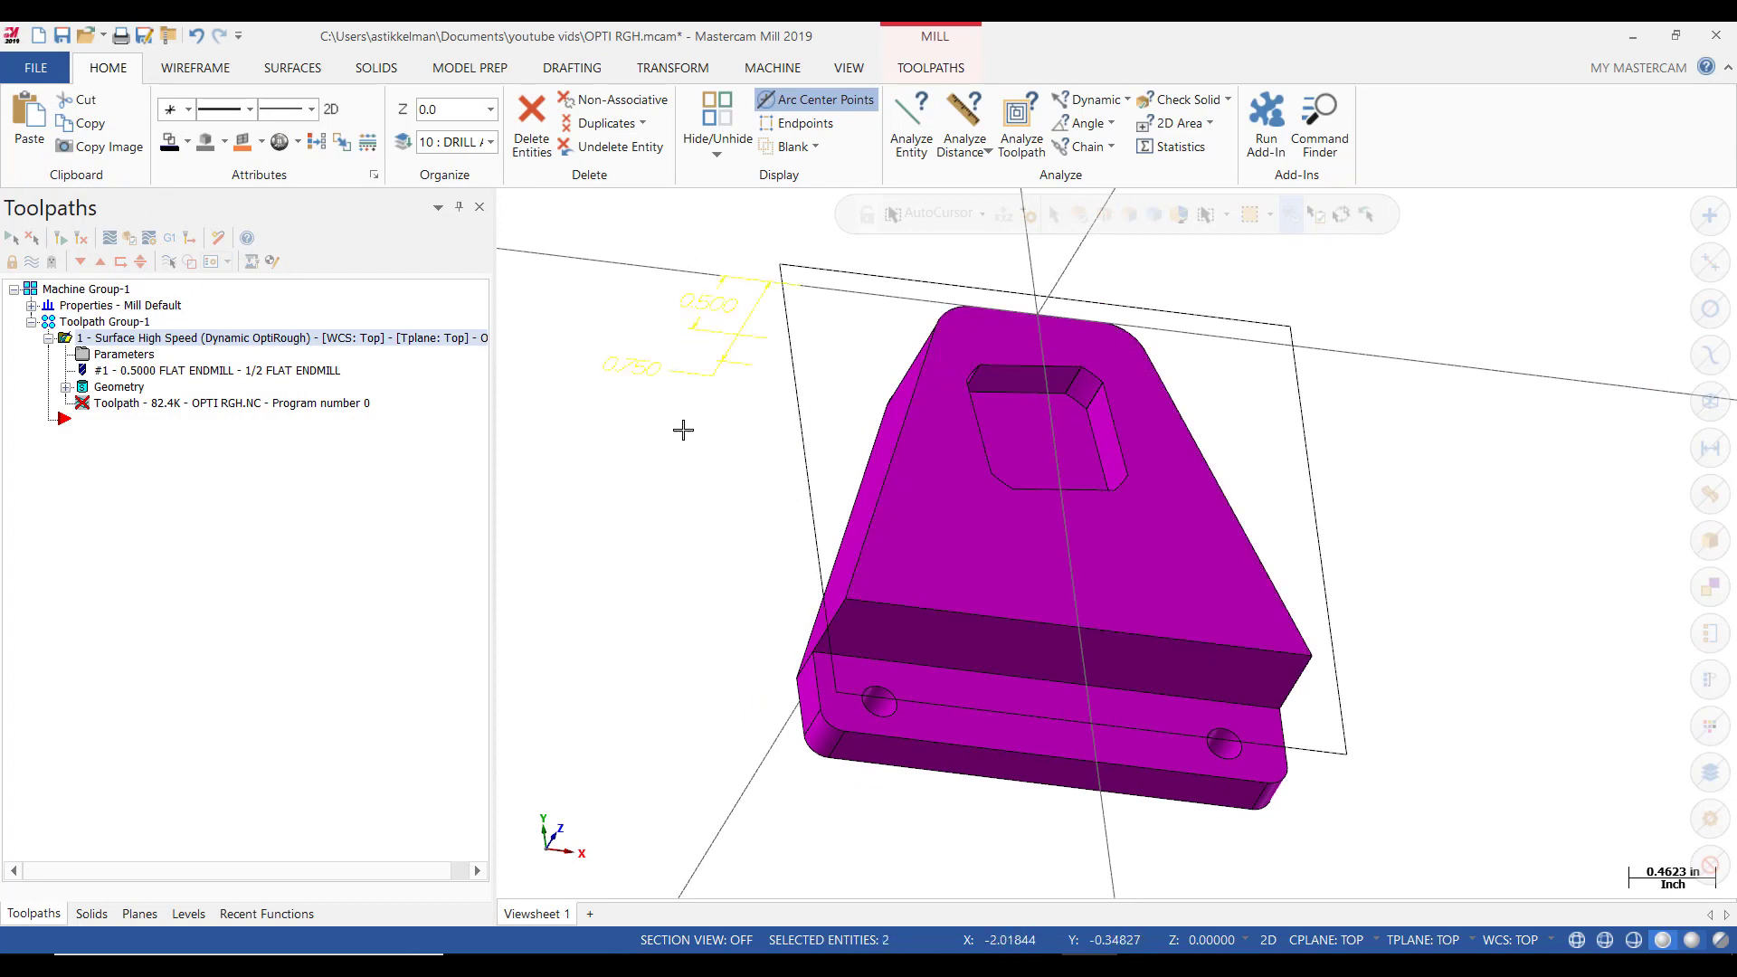
{"action": "right_click", "coordinate": [682, 426]}
{"action": "left_click", "coordinate": [742, 724]}
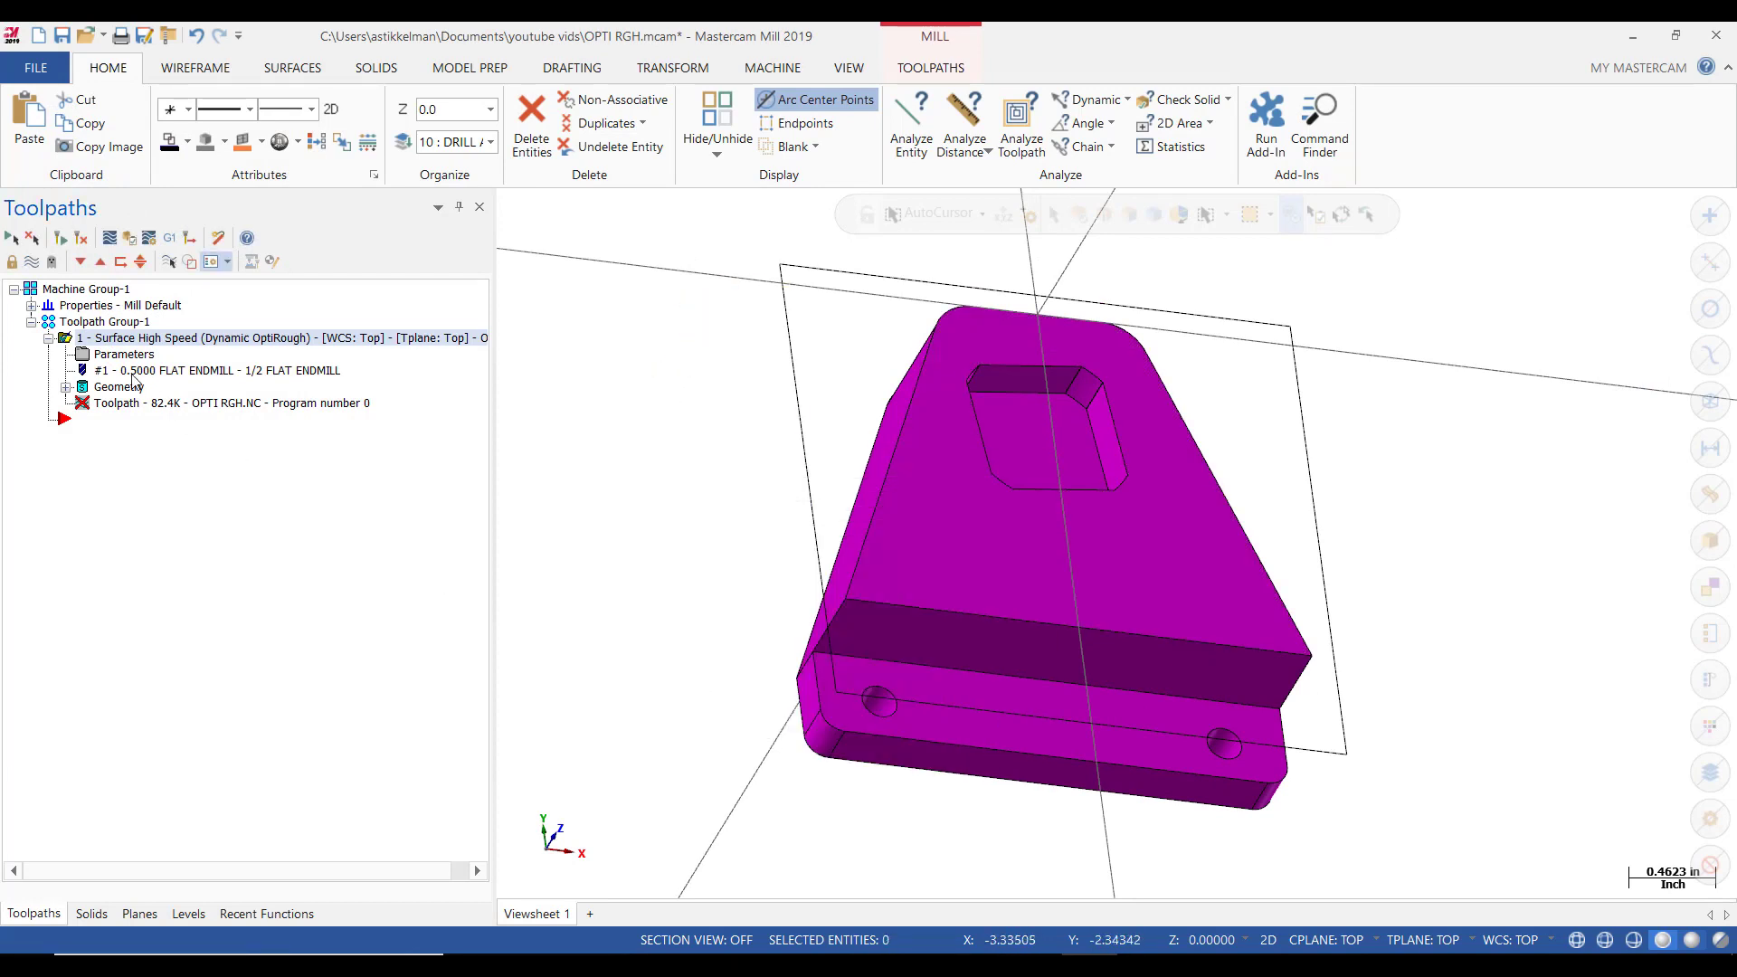
In the OptiRough cut parameters, set the stepdown distance to 0.8 and enable a stepup of .25.
{"action": "left_click", "coordinate": [119, 357]}
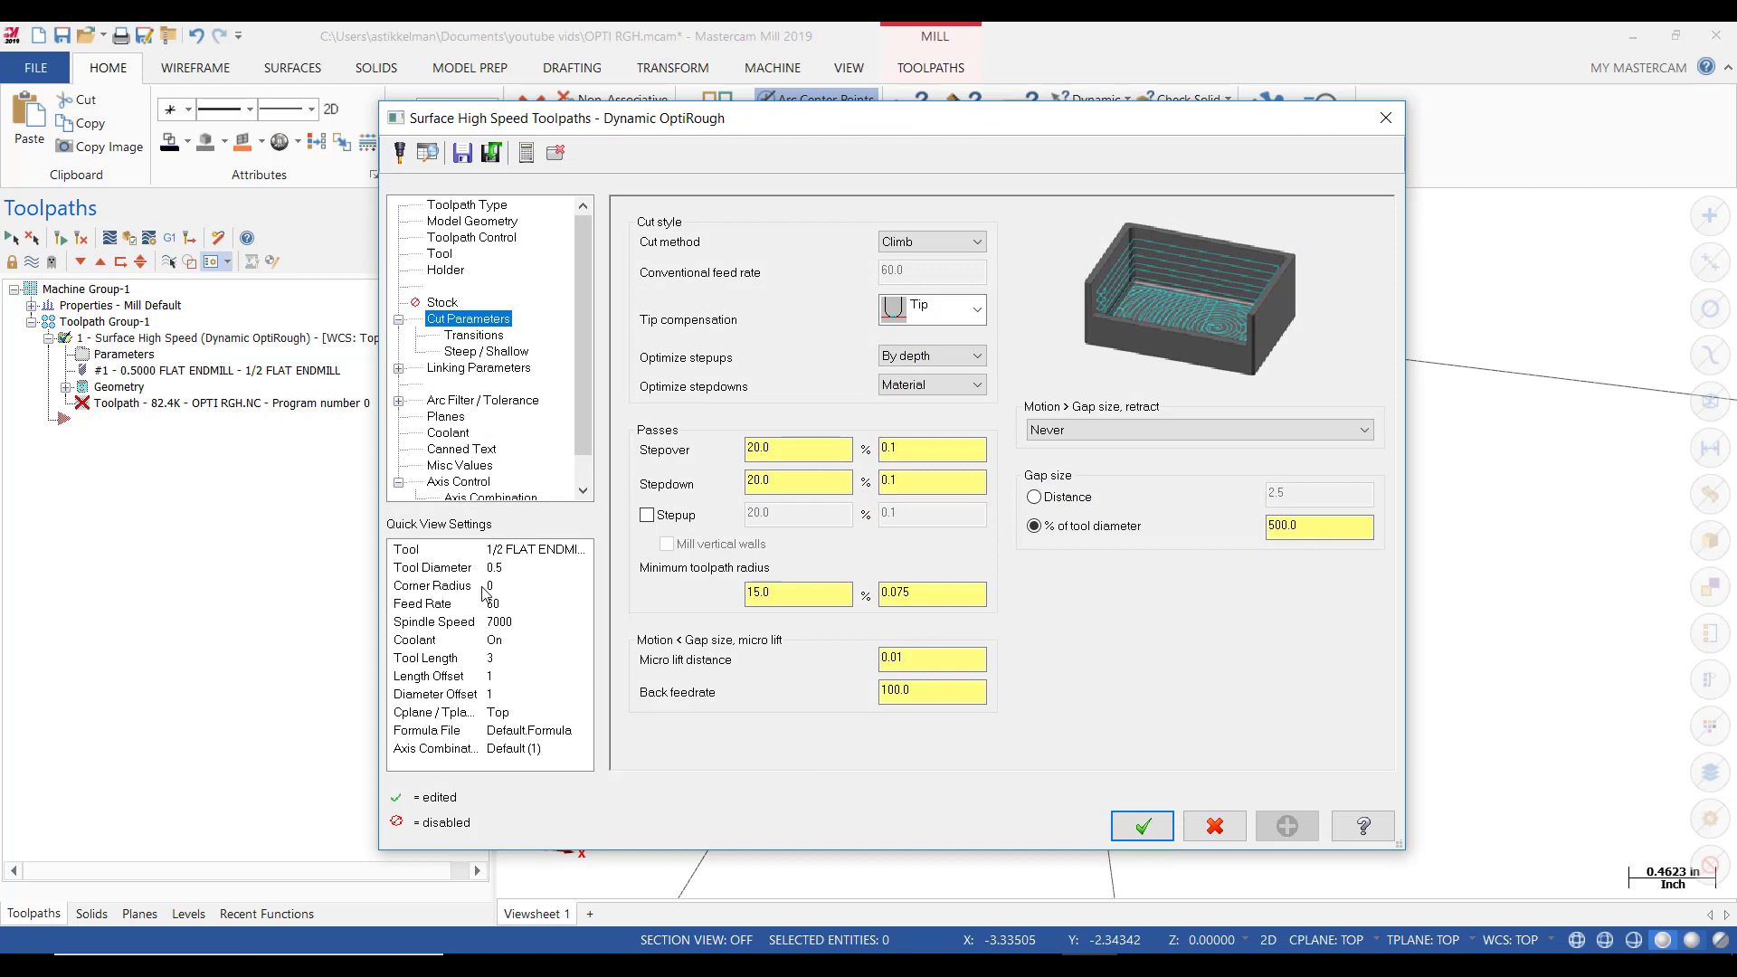
{"action": "left_click", "coordinate": [916, 482]}
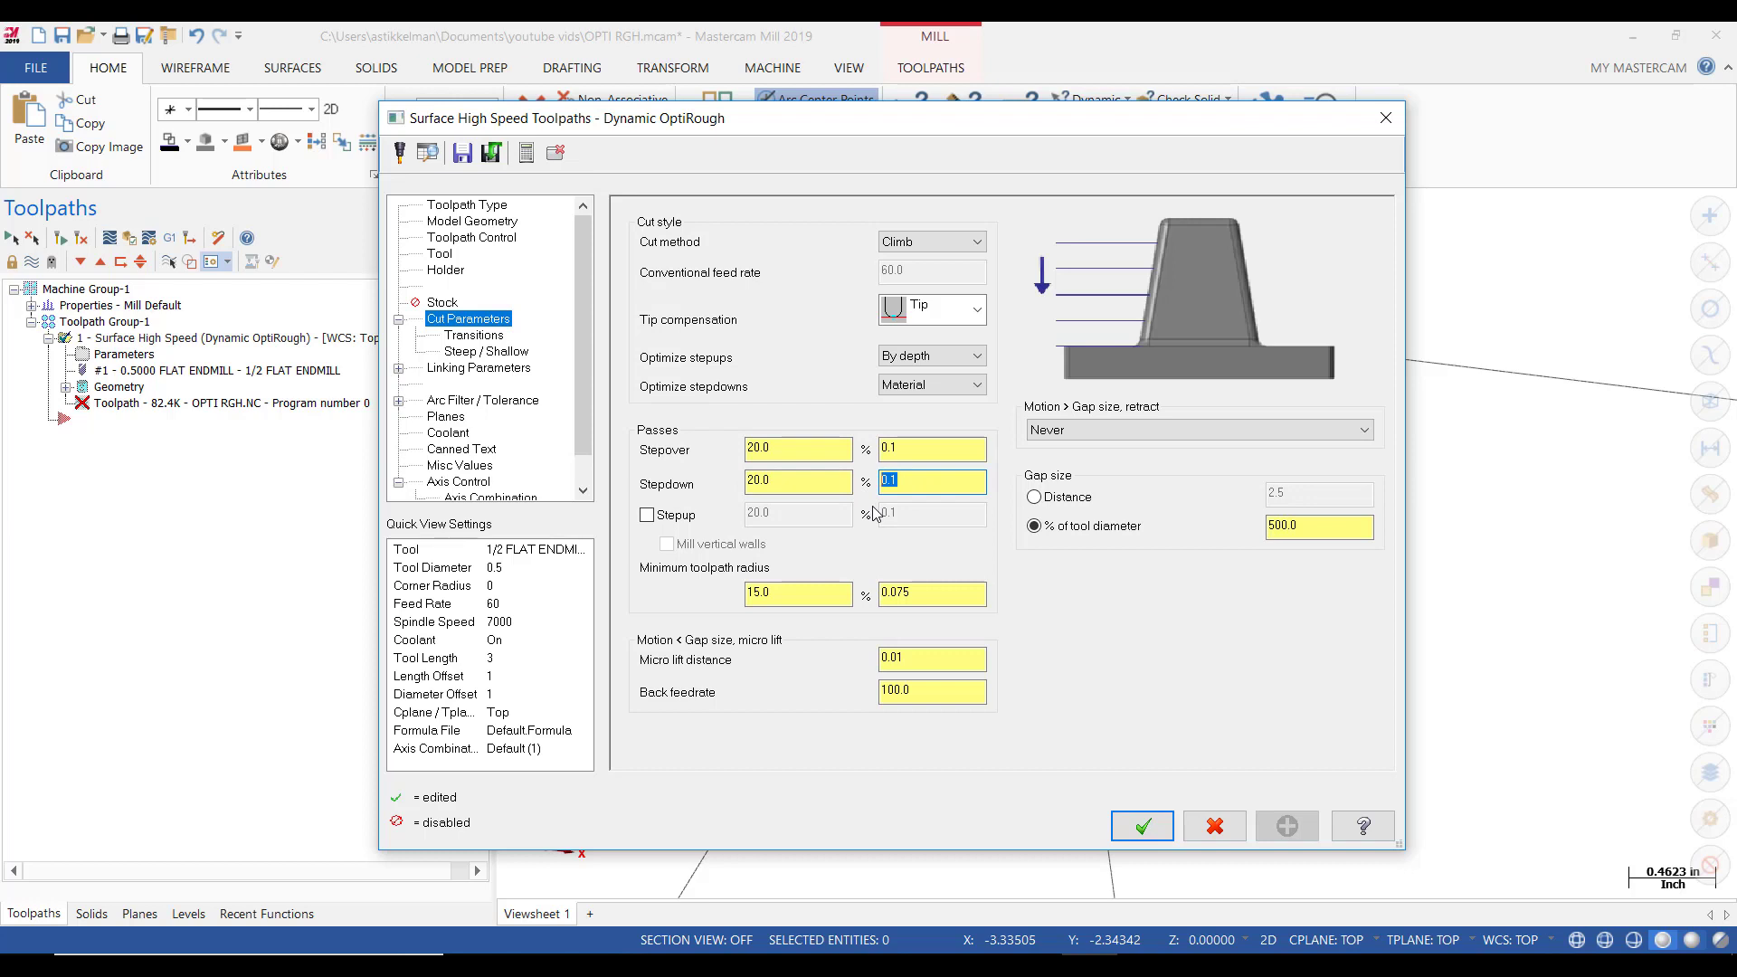
{"action": "type", "text": ".8"}
{"action": "left_click", "coordinate": [647, 515]}
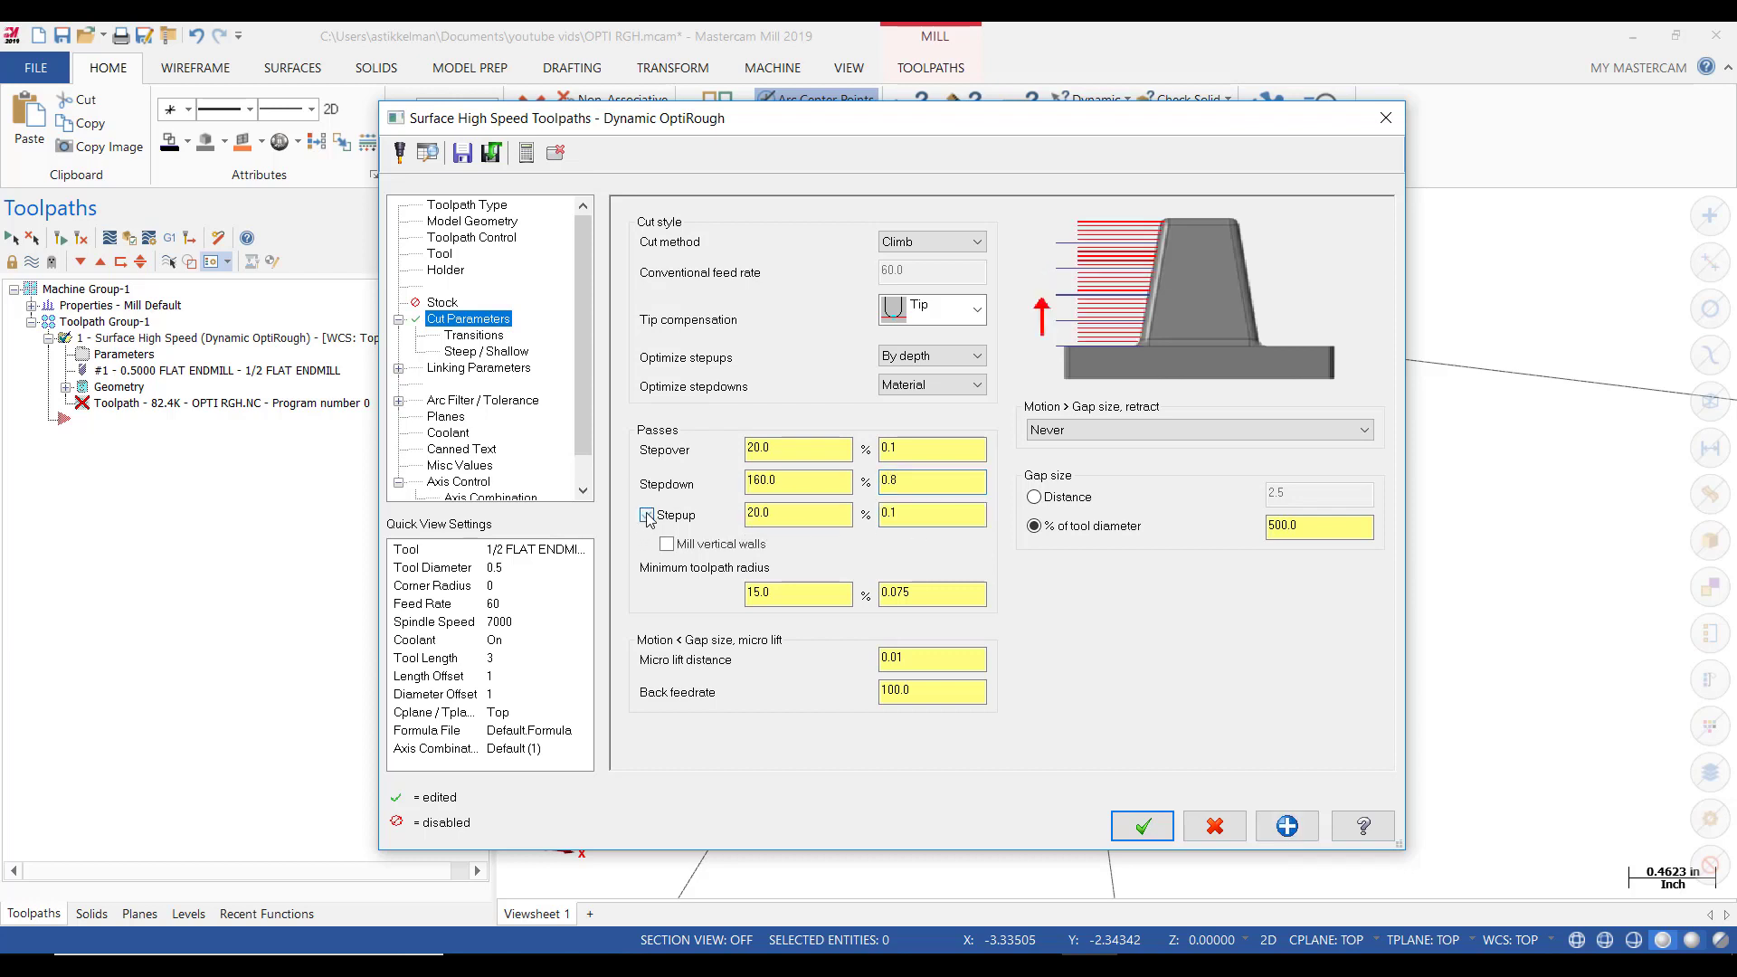
{"action": "key", "text": "Tab"}
{"action": "key", "text": "Tab"}
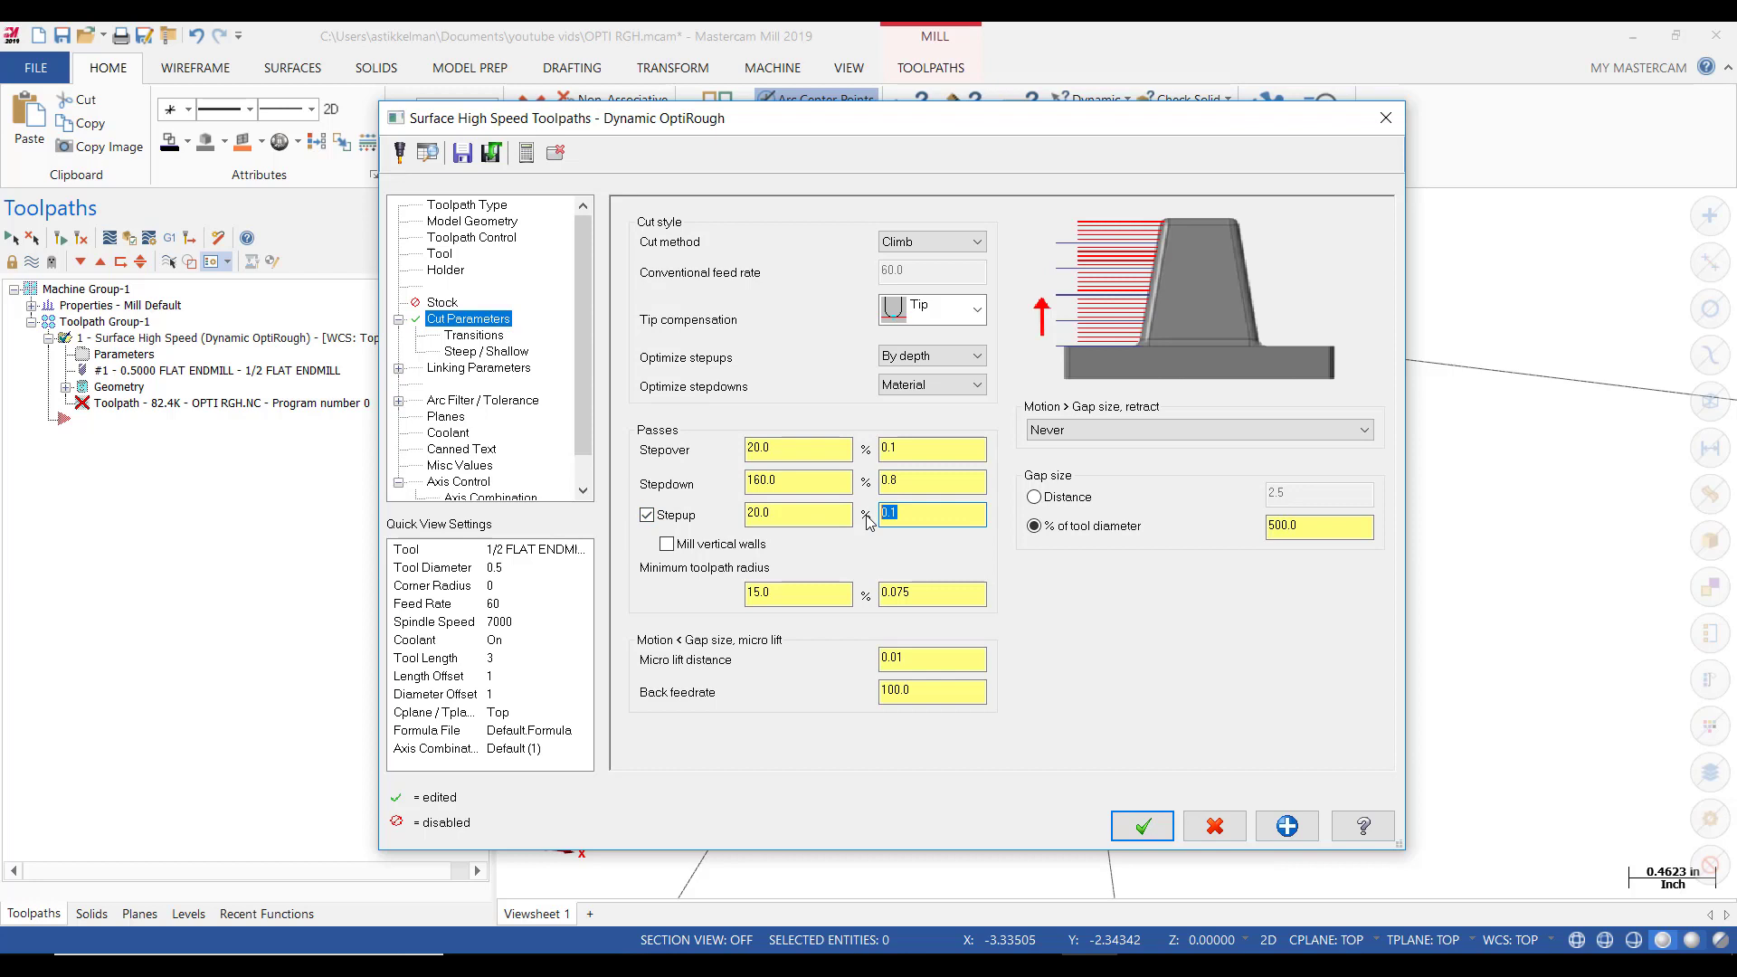
{"action": "key", "text": "BackSpace"}
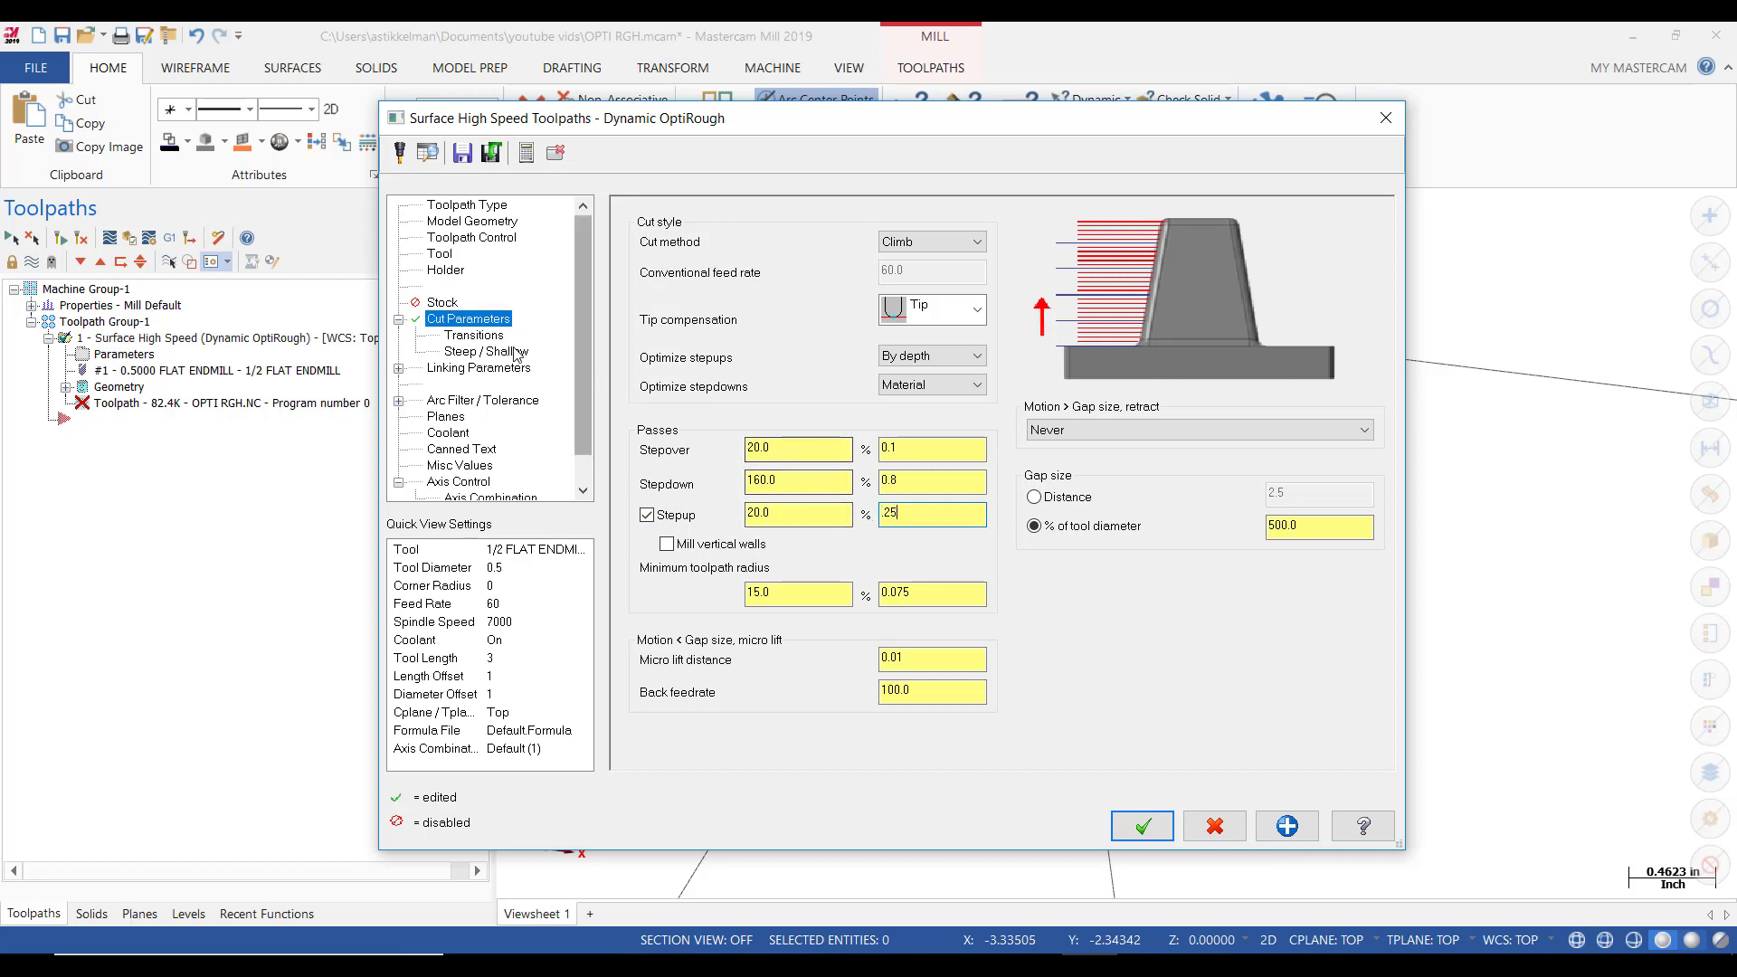
Check the helix entry's plunge angle, and enable Z depths using the detected limits with the maximum depth set to -8.
{"action": "left_click", "coordinate": [490, 337]}
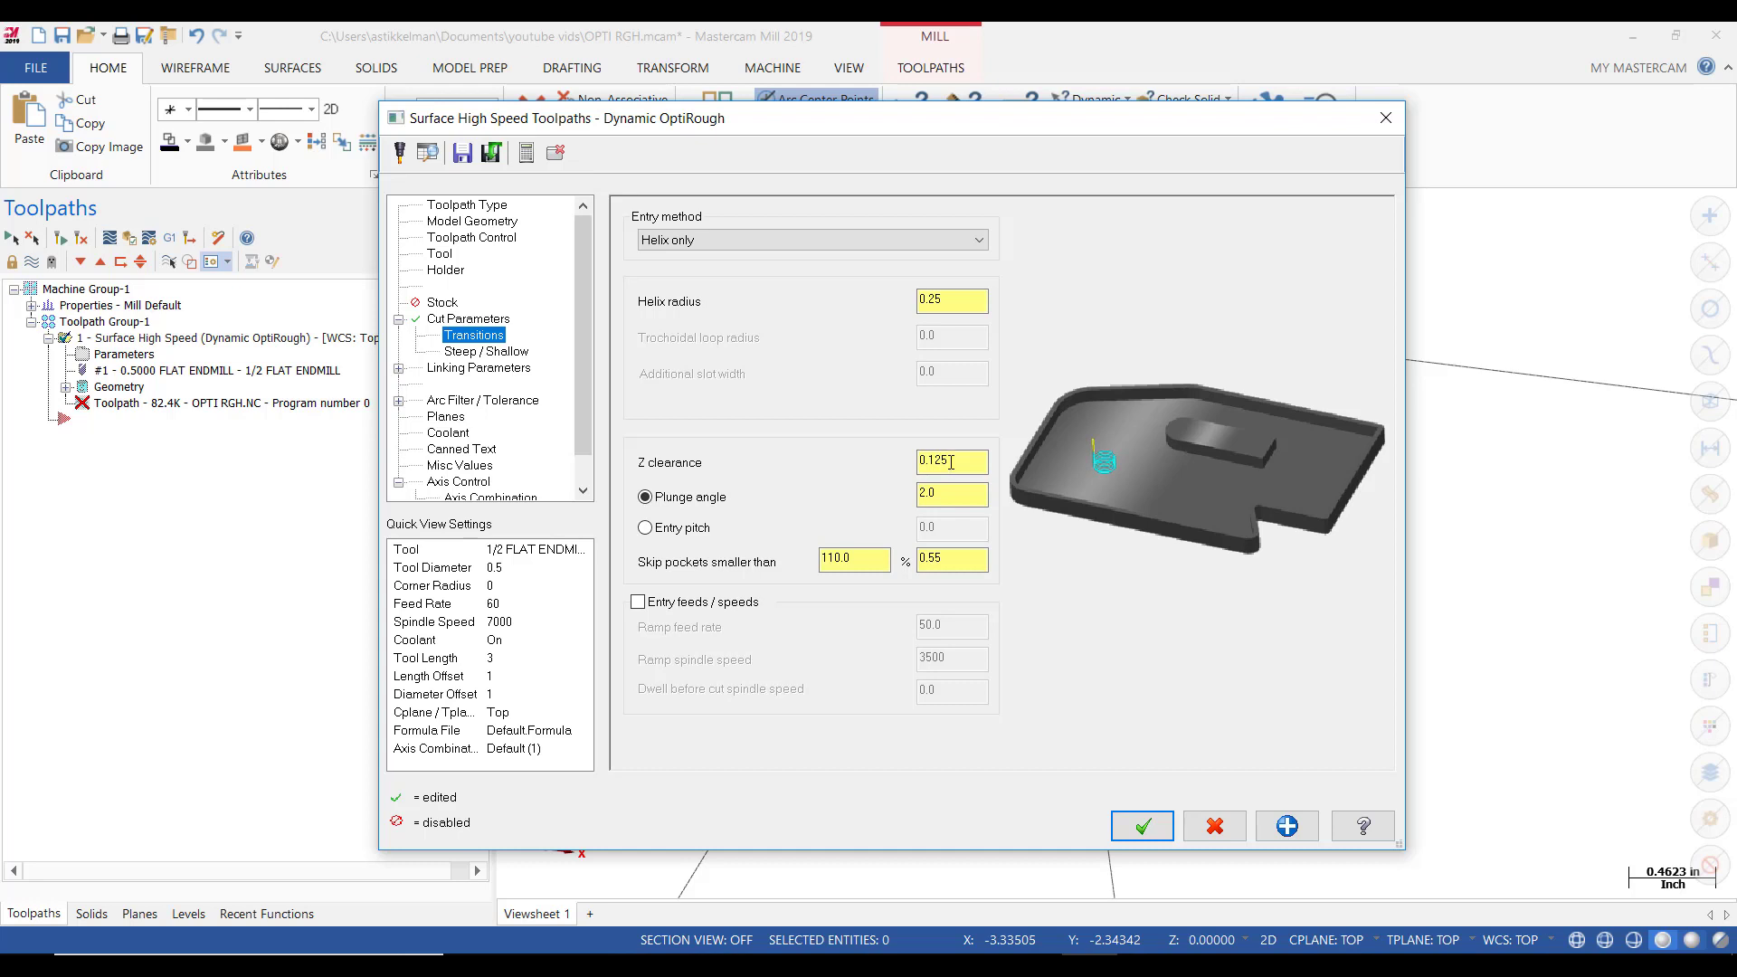
{"action": "left_click", "coordinate": [942, 494]}
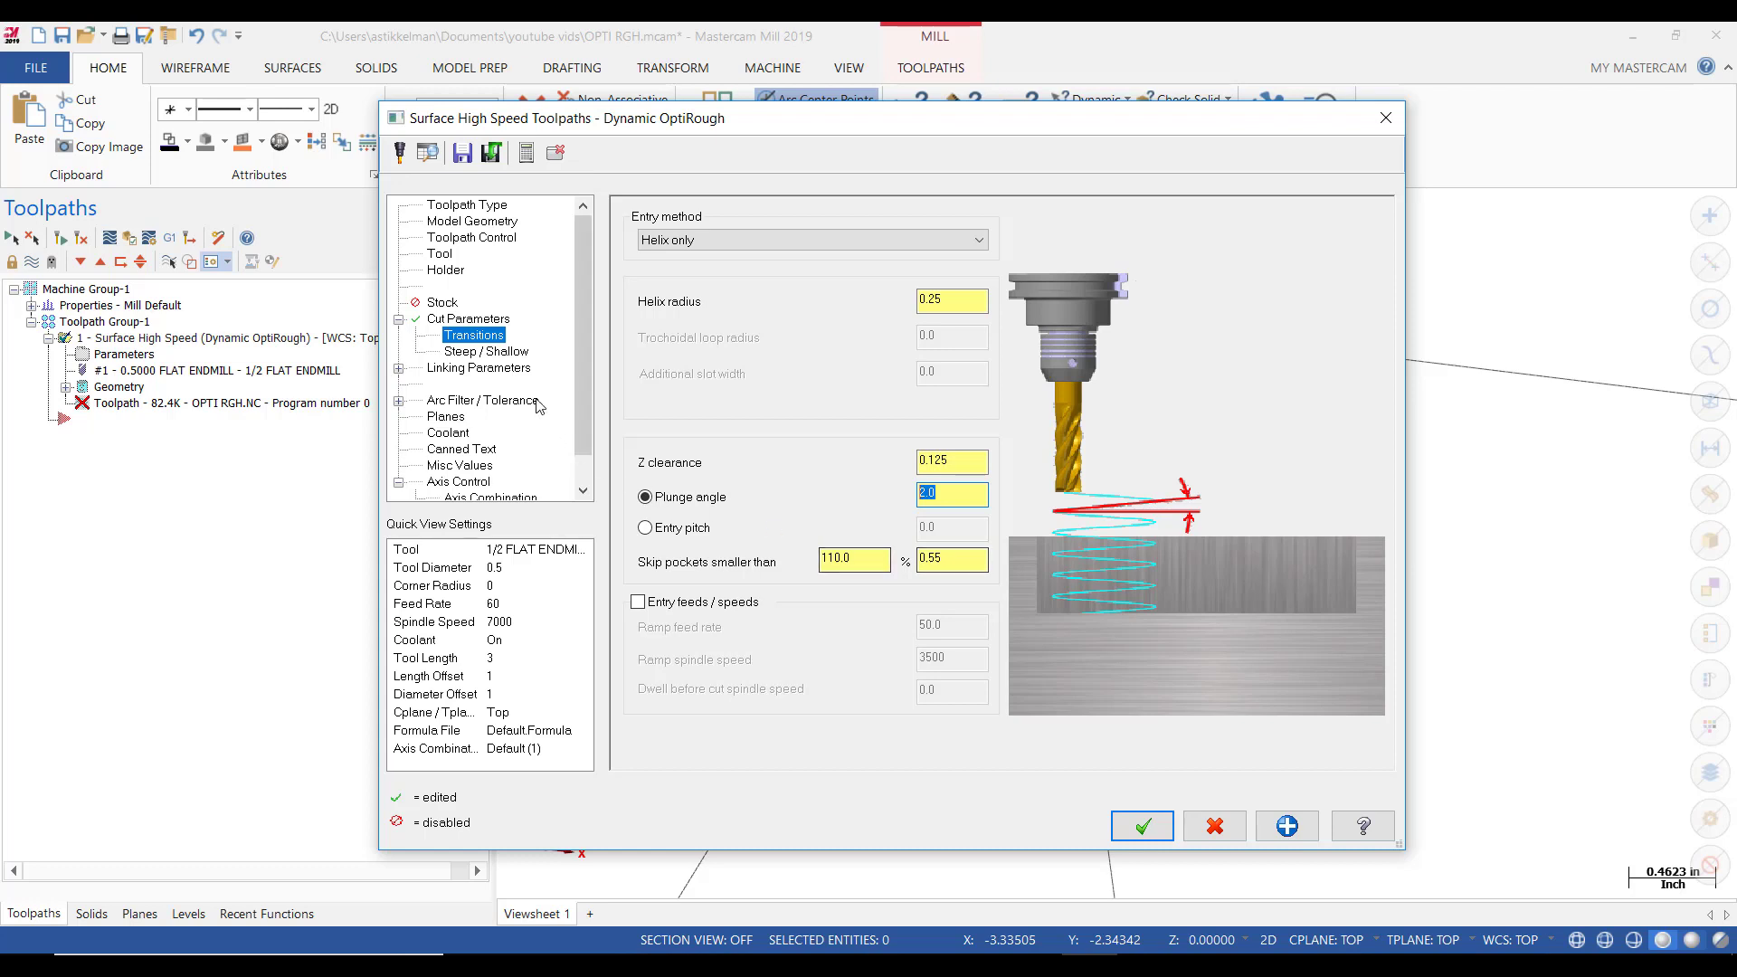
{"action": "left_click", "coordinate": [510, 354]}
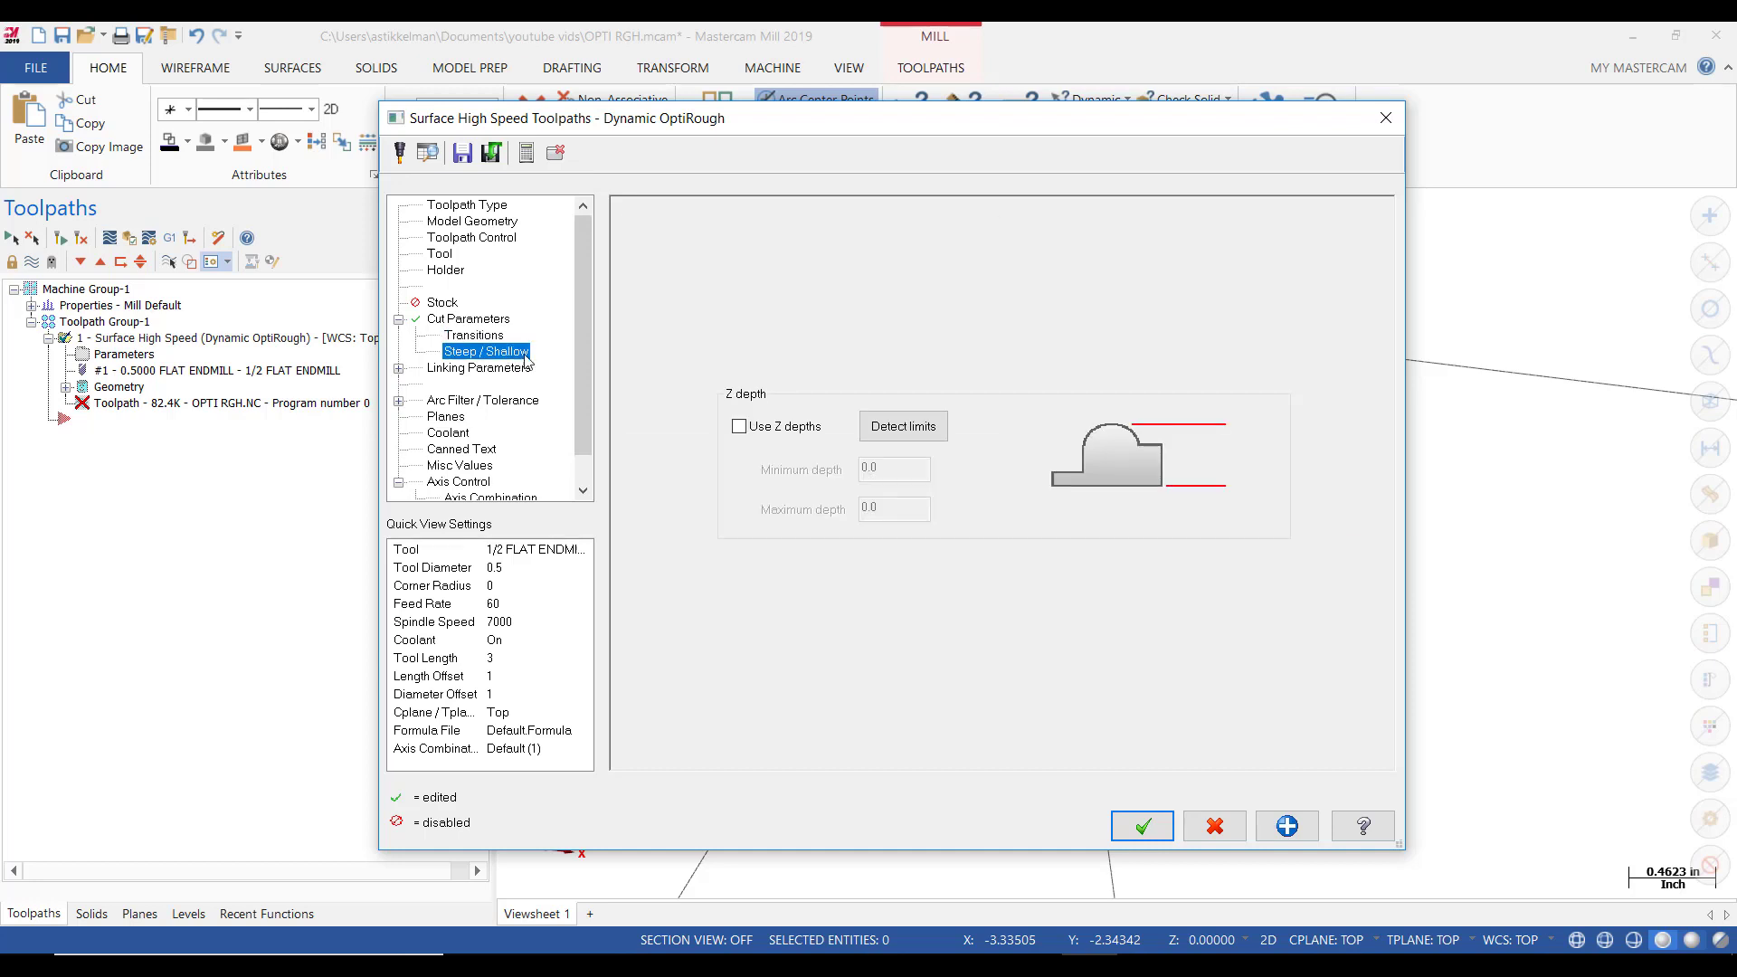
{"action": "left_click", "coordinate": [740, 427]}
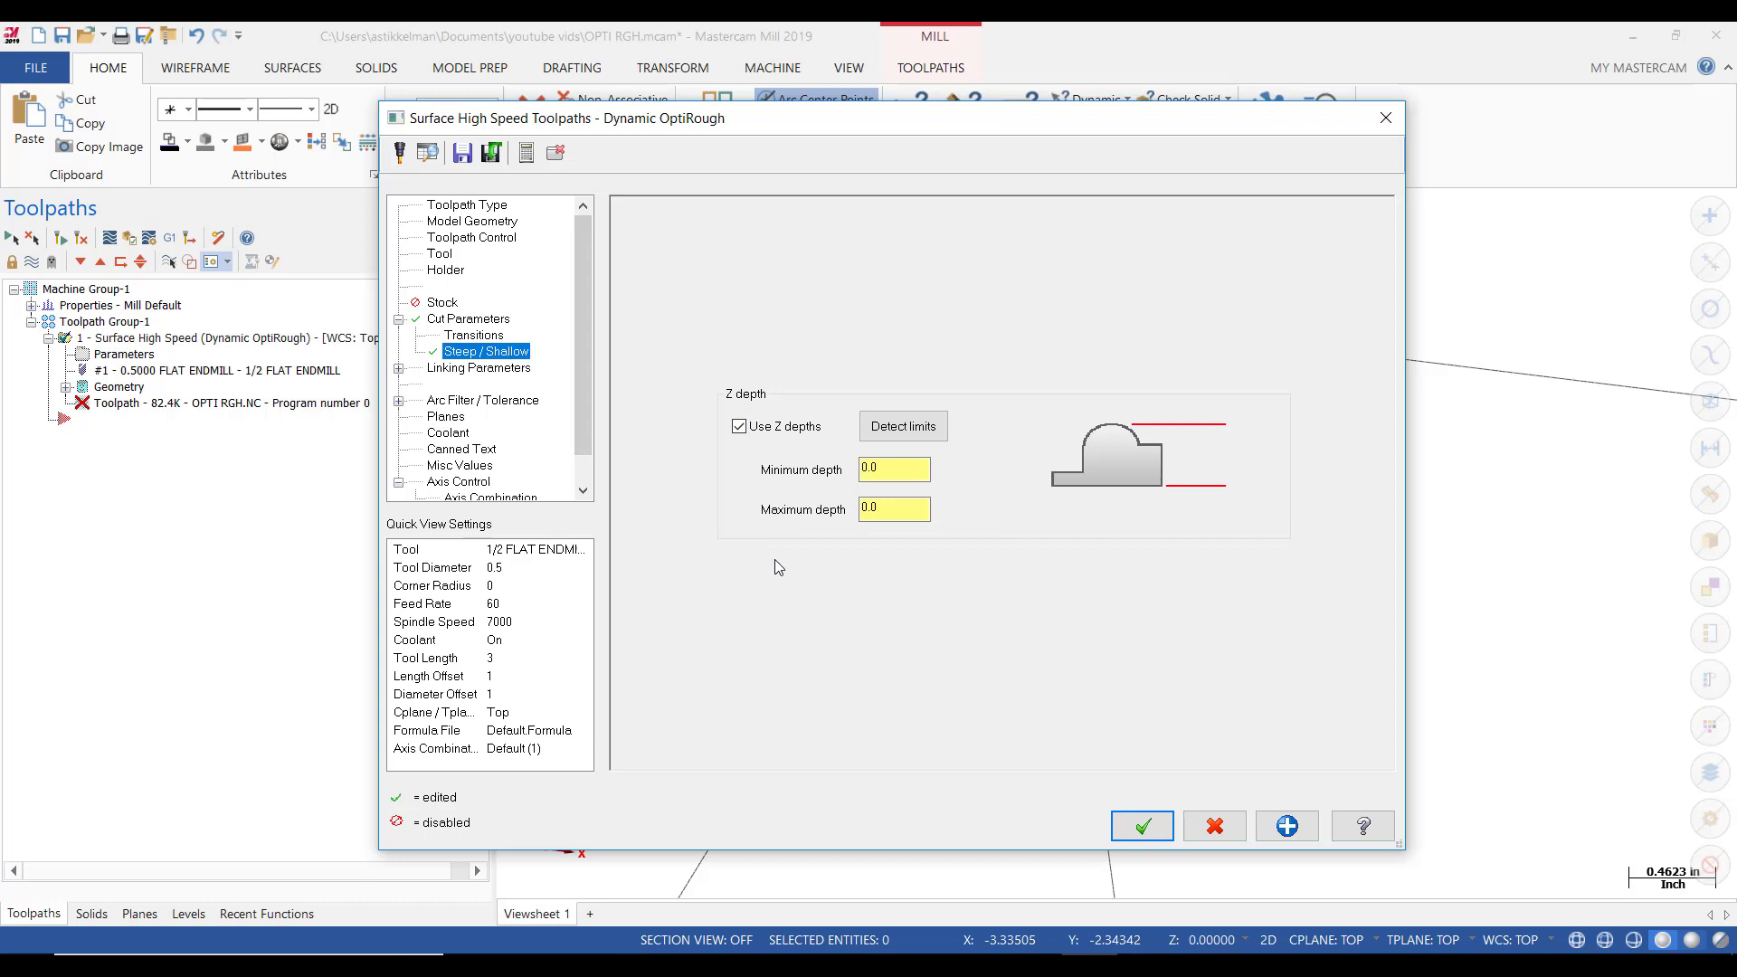
{"action": "left_click", "coordinate": [874, 431]}
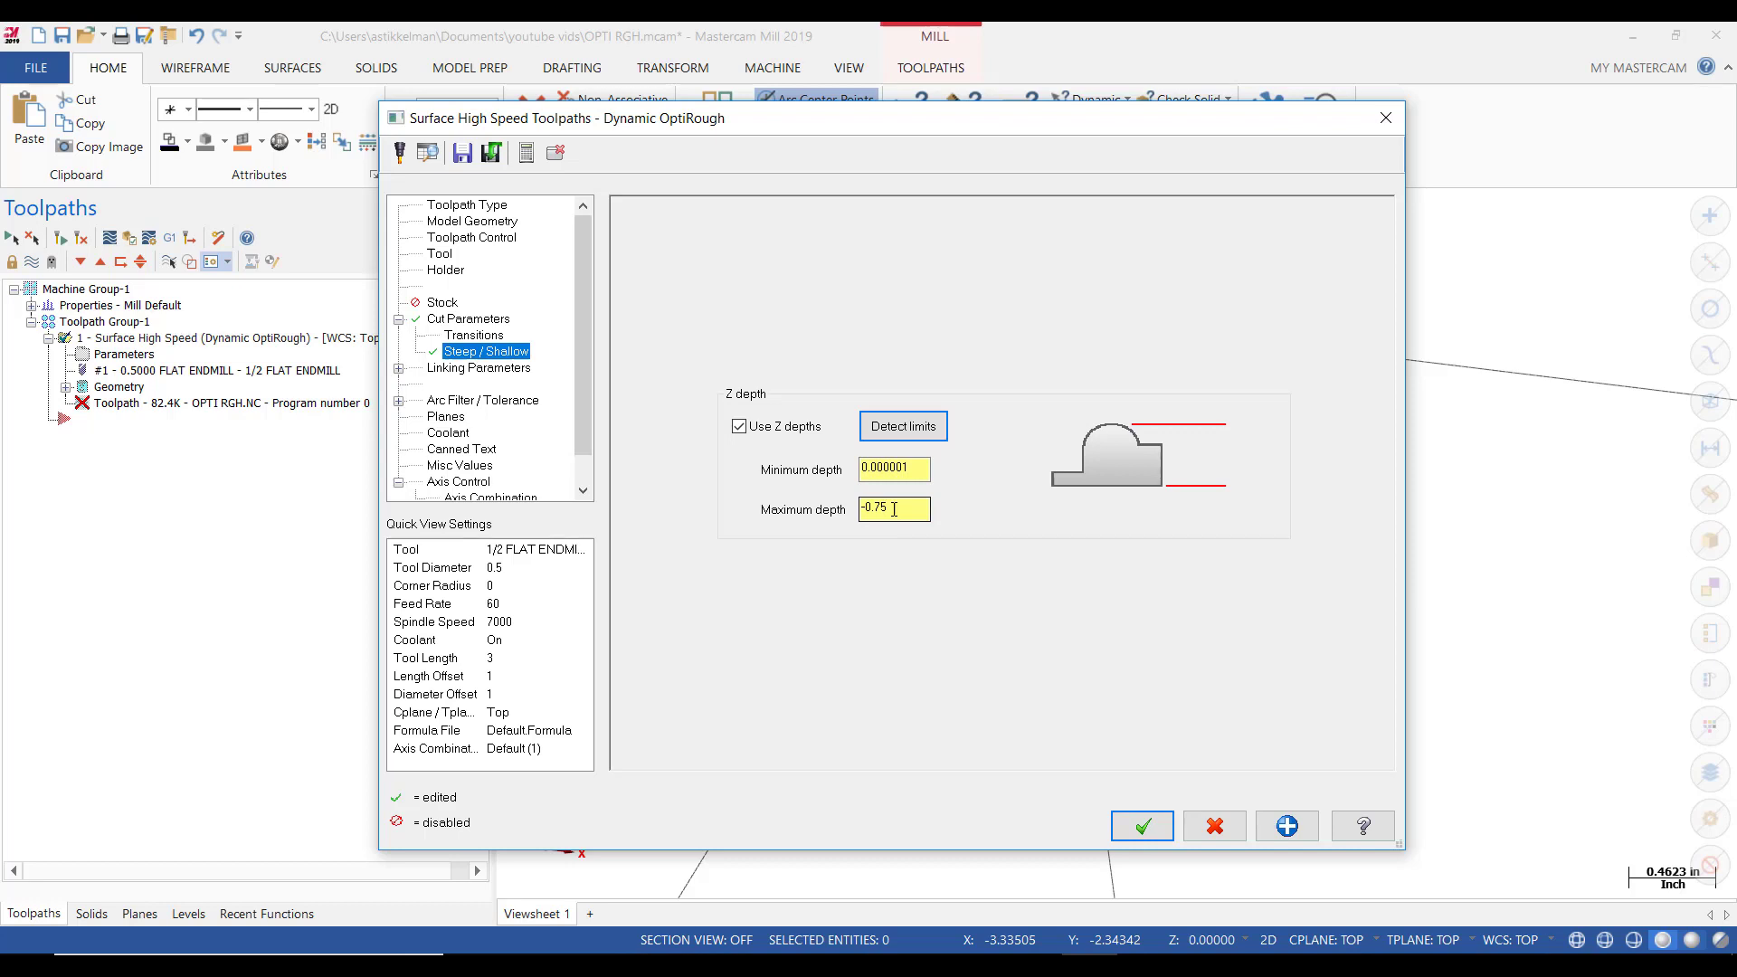
{"action": "left_click_drag", "start_coordinate": [894, 510], "coordinate": [847, 514]}
{"action": "type", "text": "-8"}
Set the total tolerance to .005, enable line/arc filtering and smoothing, and adjust the cut tolerance share.
{"action": "left_click", "coordinate": [467, 369]}
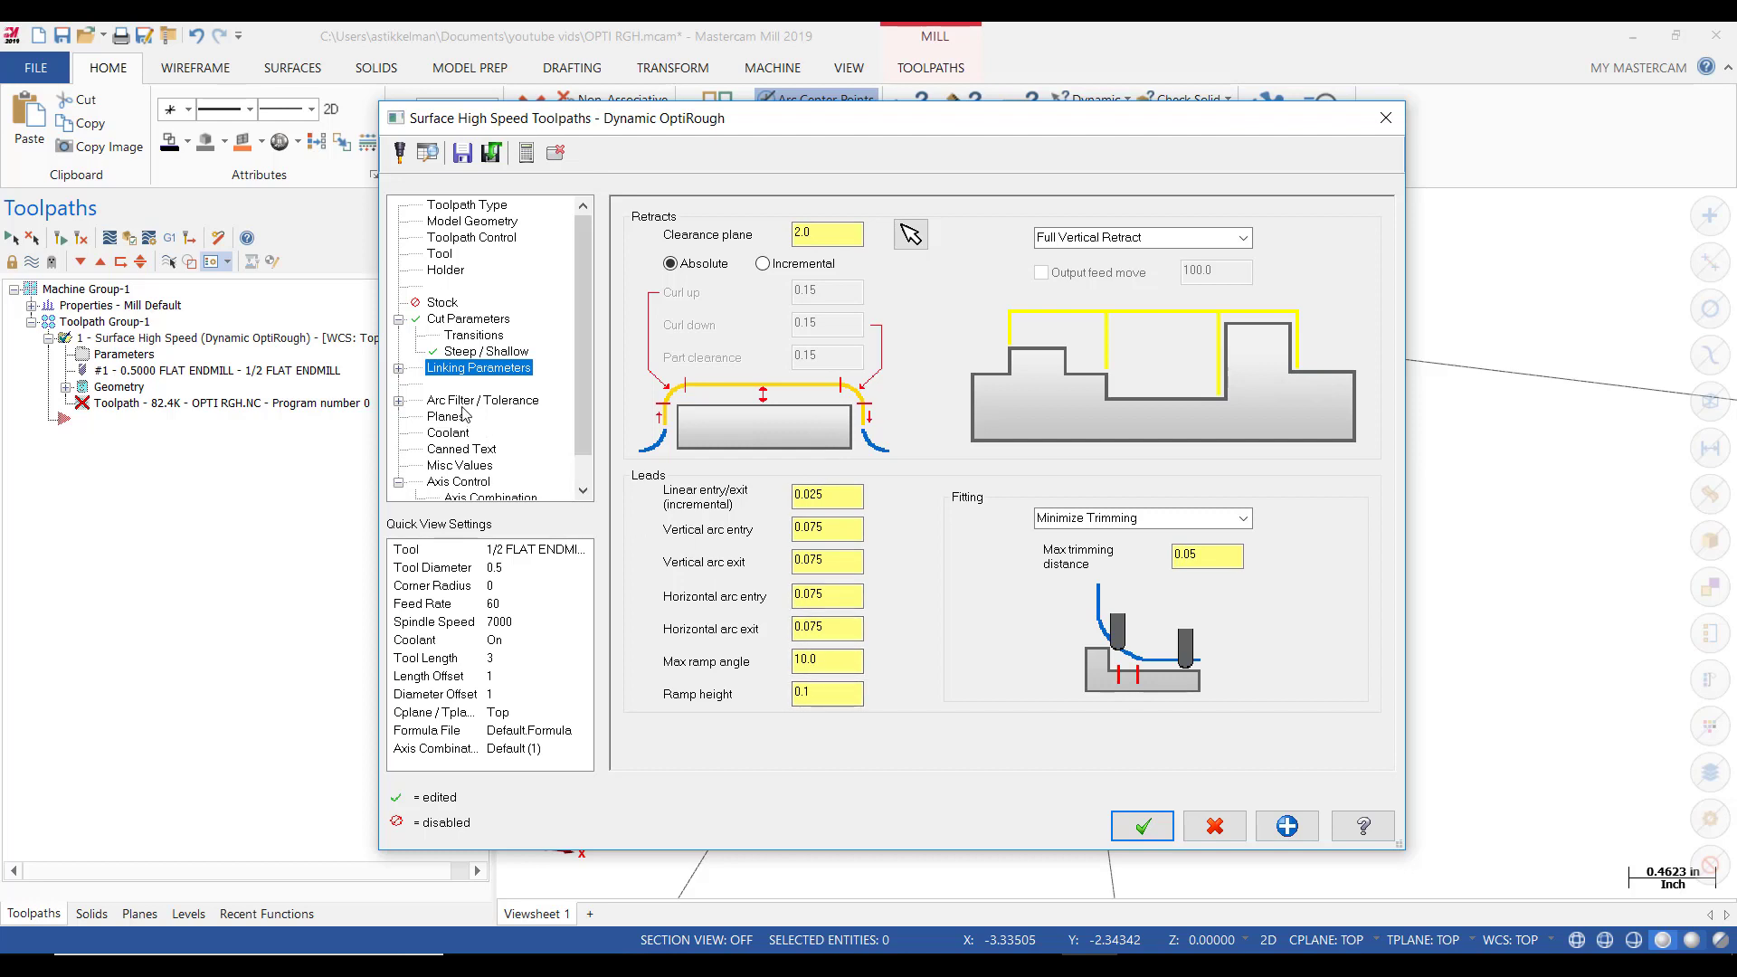
{"action": "left_click", "coordinate": [461, 401]}
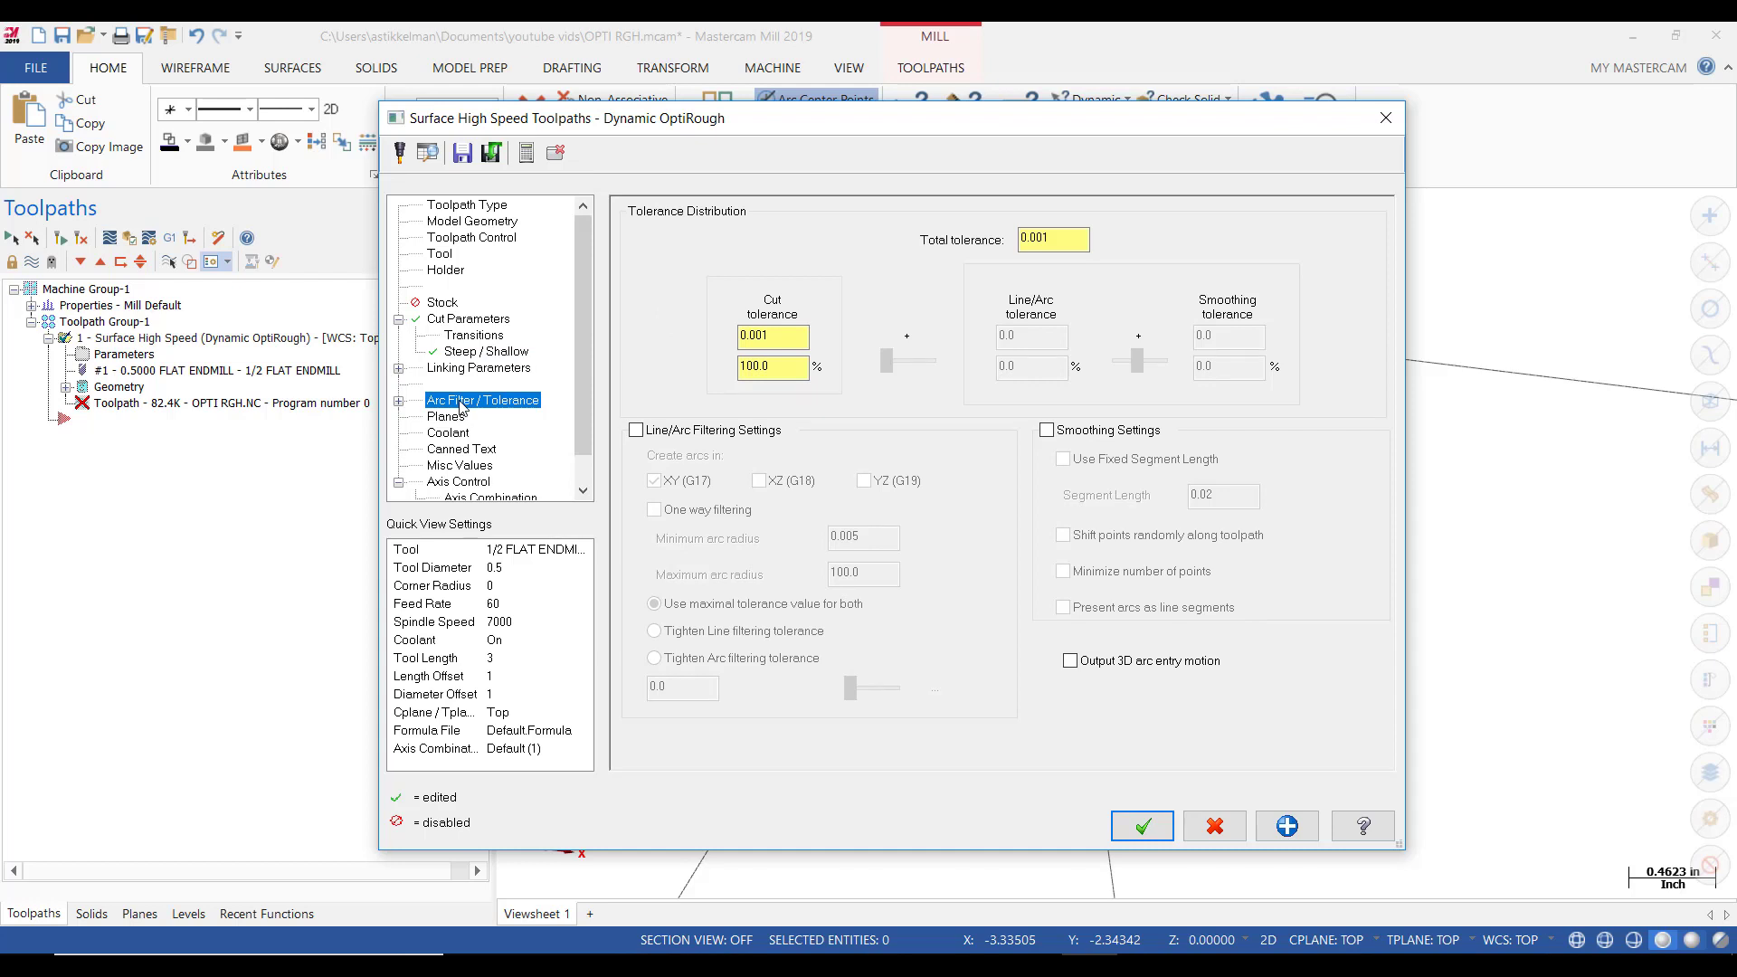
{"action": "left_click_drag", "start_coordinate": [1057, 238], "coordinate": [1033, 238]}
{"action": "type", "text": ".005"}
{"action": "left_click", "coordinate": [637, 431]}
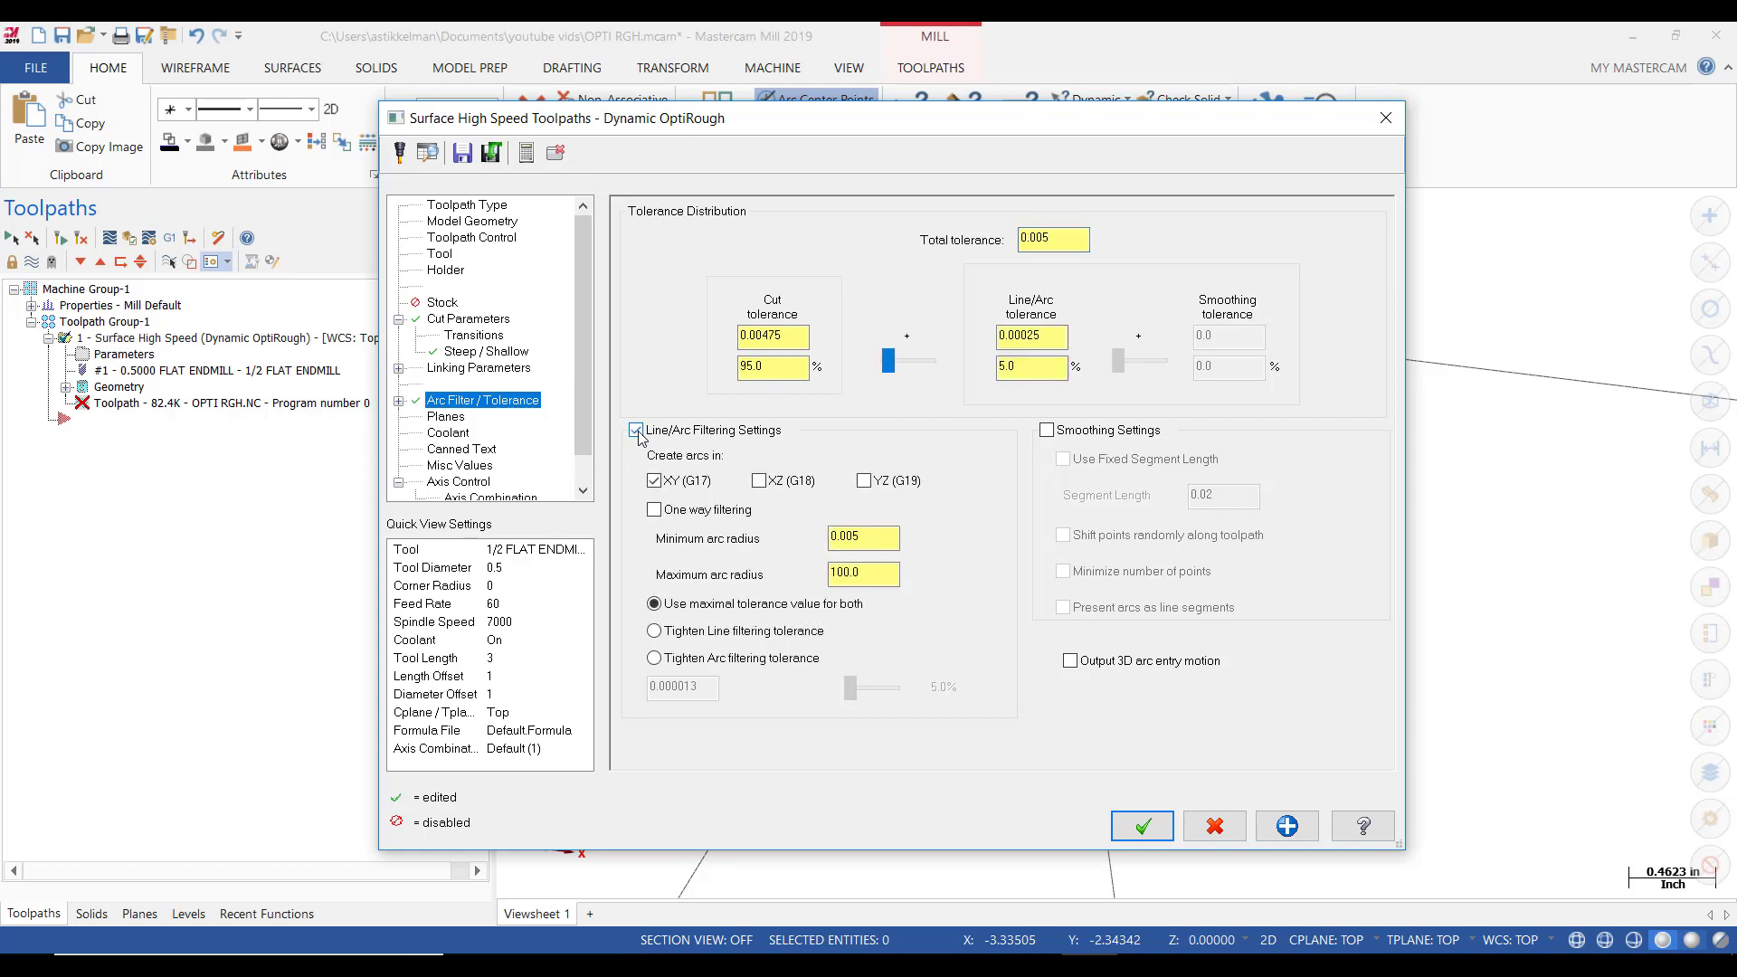
{"action": "left_click", "coordinate": [1047, 431]}
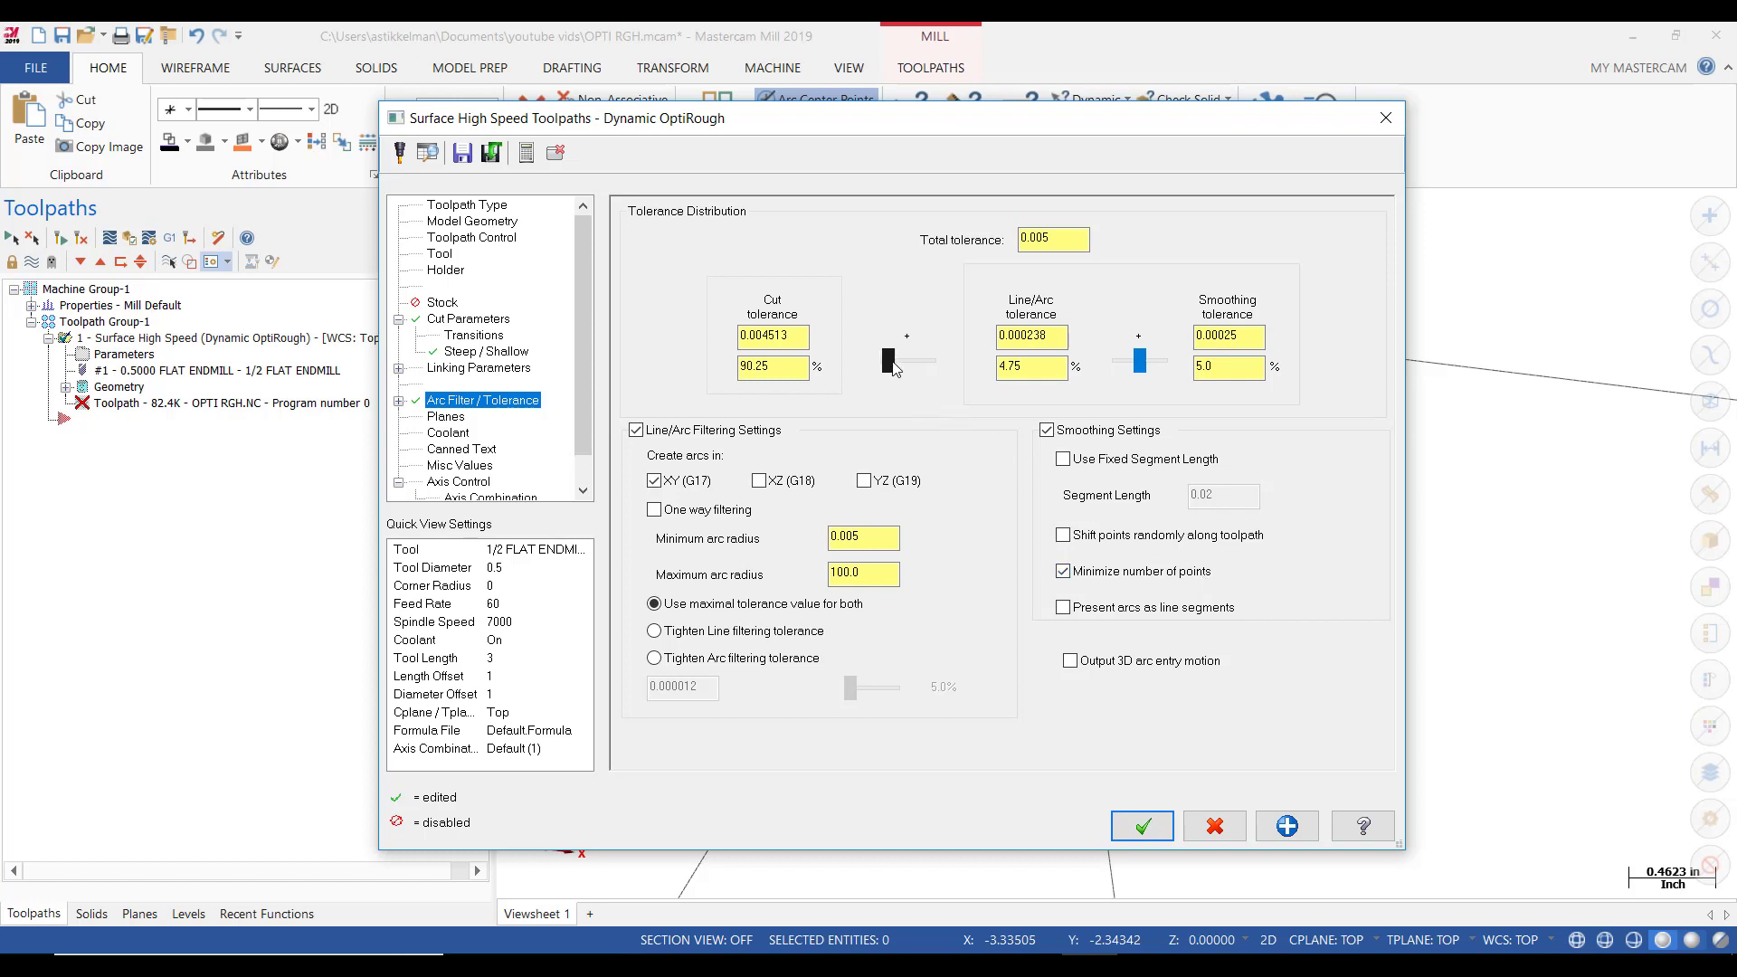
{"action": "left_click_drag", "start_coordinate": [894, 362], "coordinate": [911, 367]}
Check the flood coolant setting, accept the toolpath parameters and regenerate the OptiRough operation.
{"action": "left_click", "coordinate": [449, 433]}
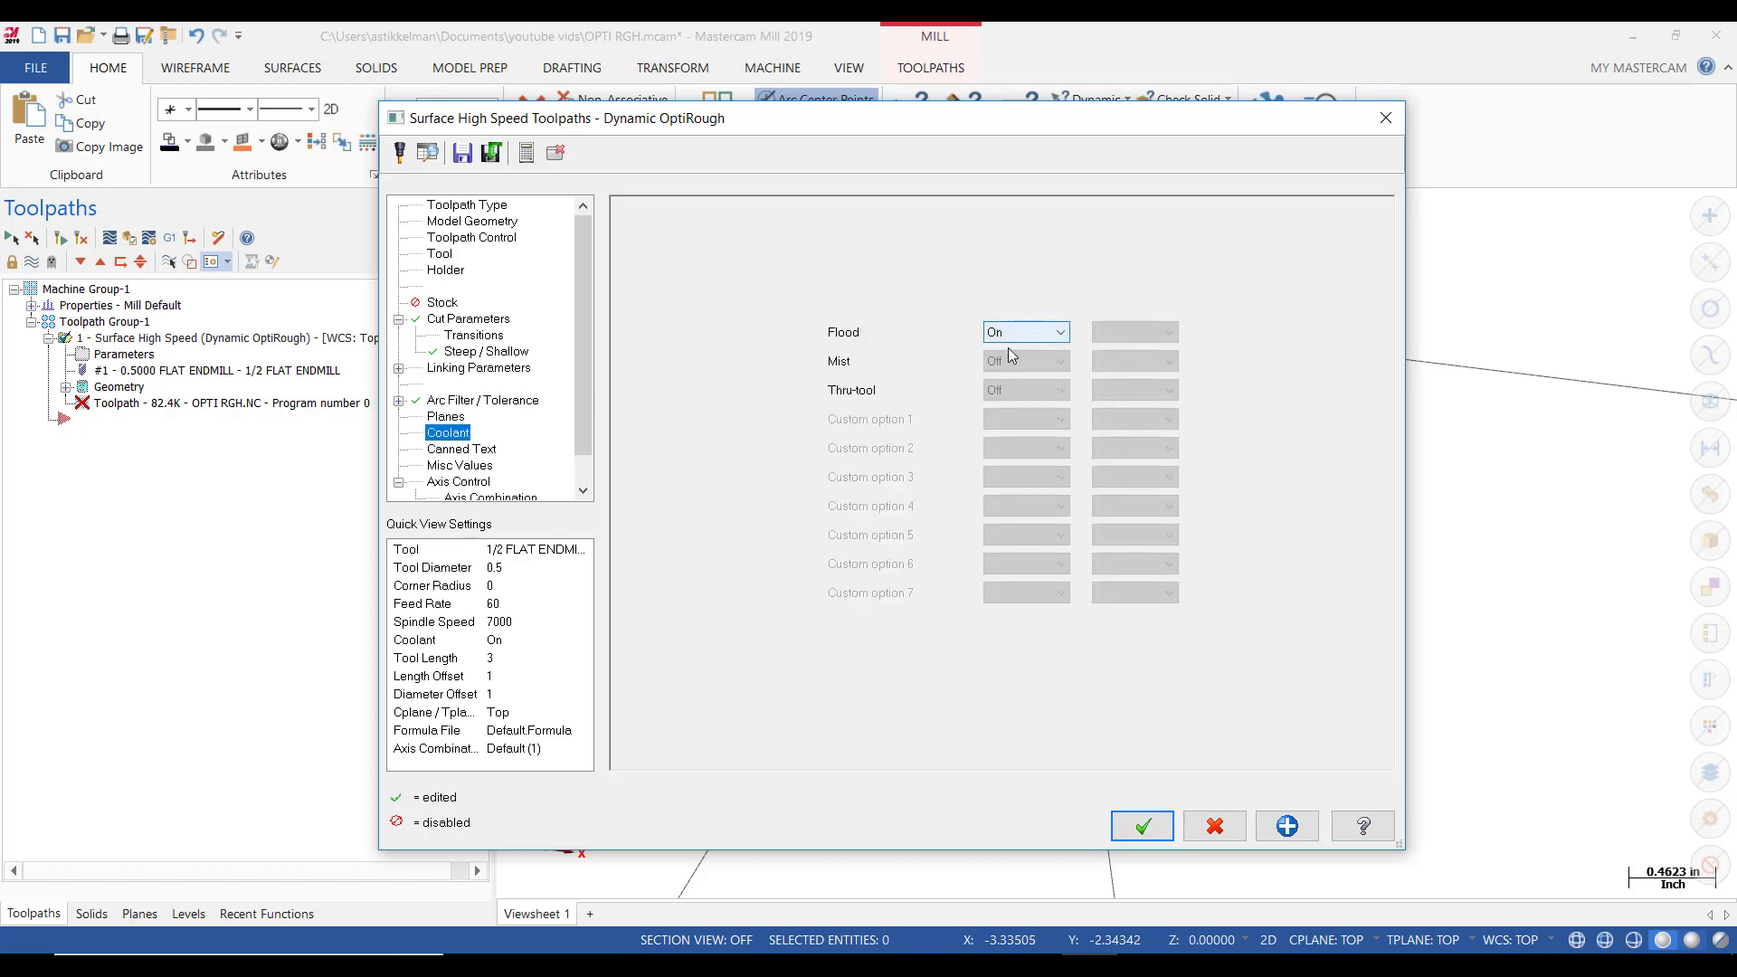
{"action": "left_click", "coordinate": [1143, 827]}
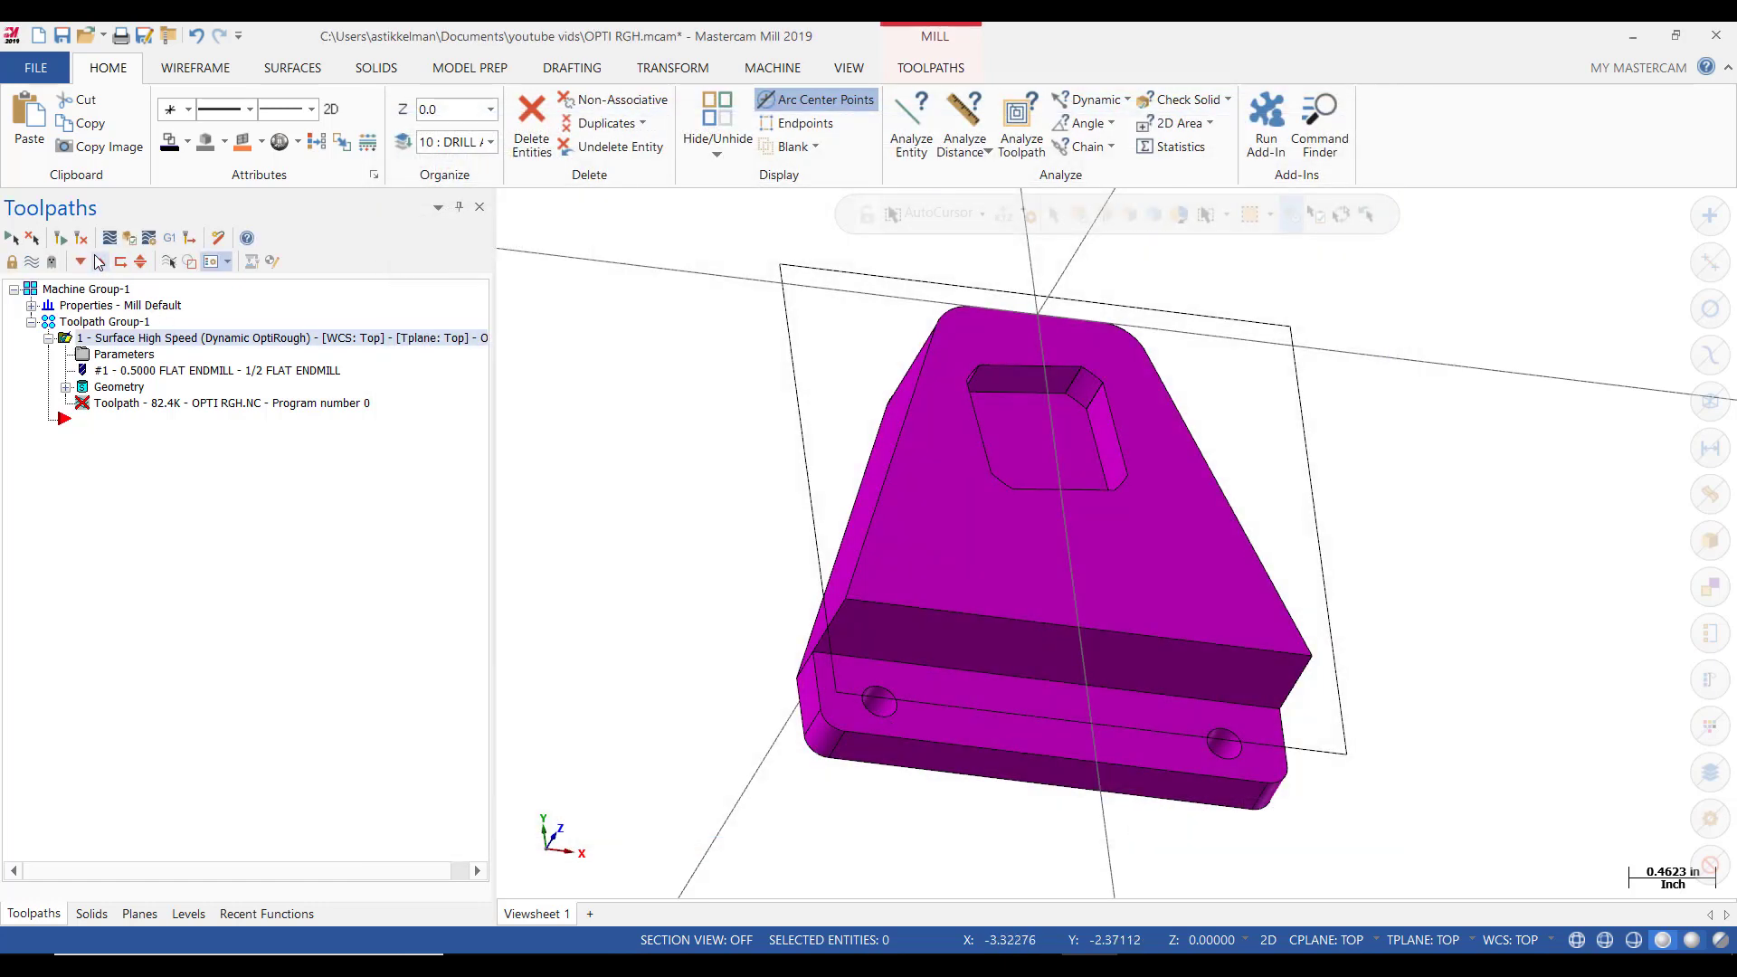
{"action": "left_click", "coordinate": [62, 239]}
Backplot the OptiRough toolpath at a slower playback speed to examine the tool motion.
{"action": "left_click", "coordinate": [132, 239]}
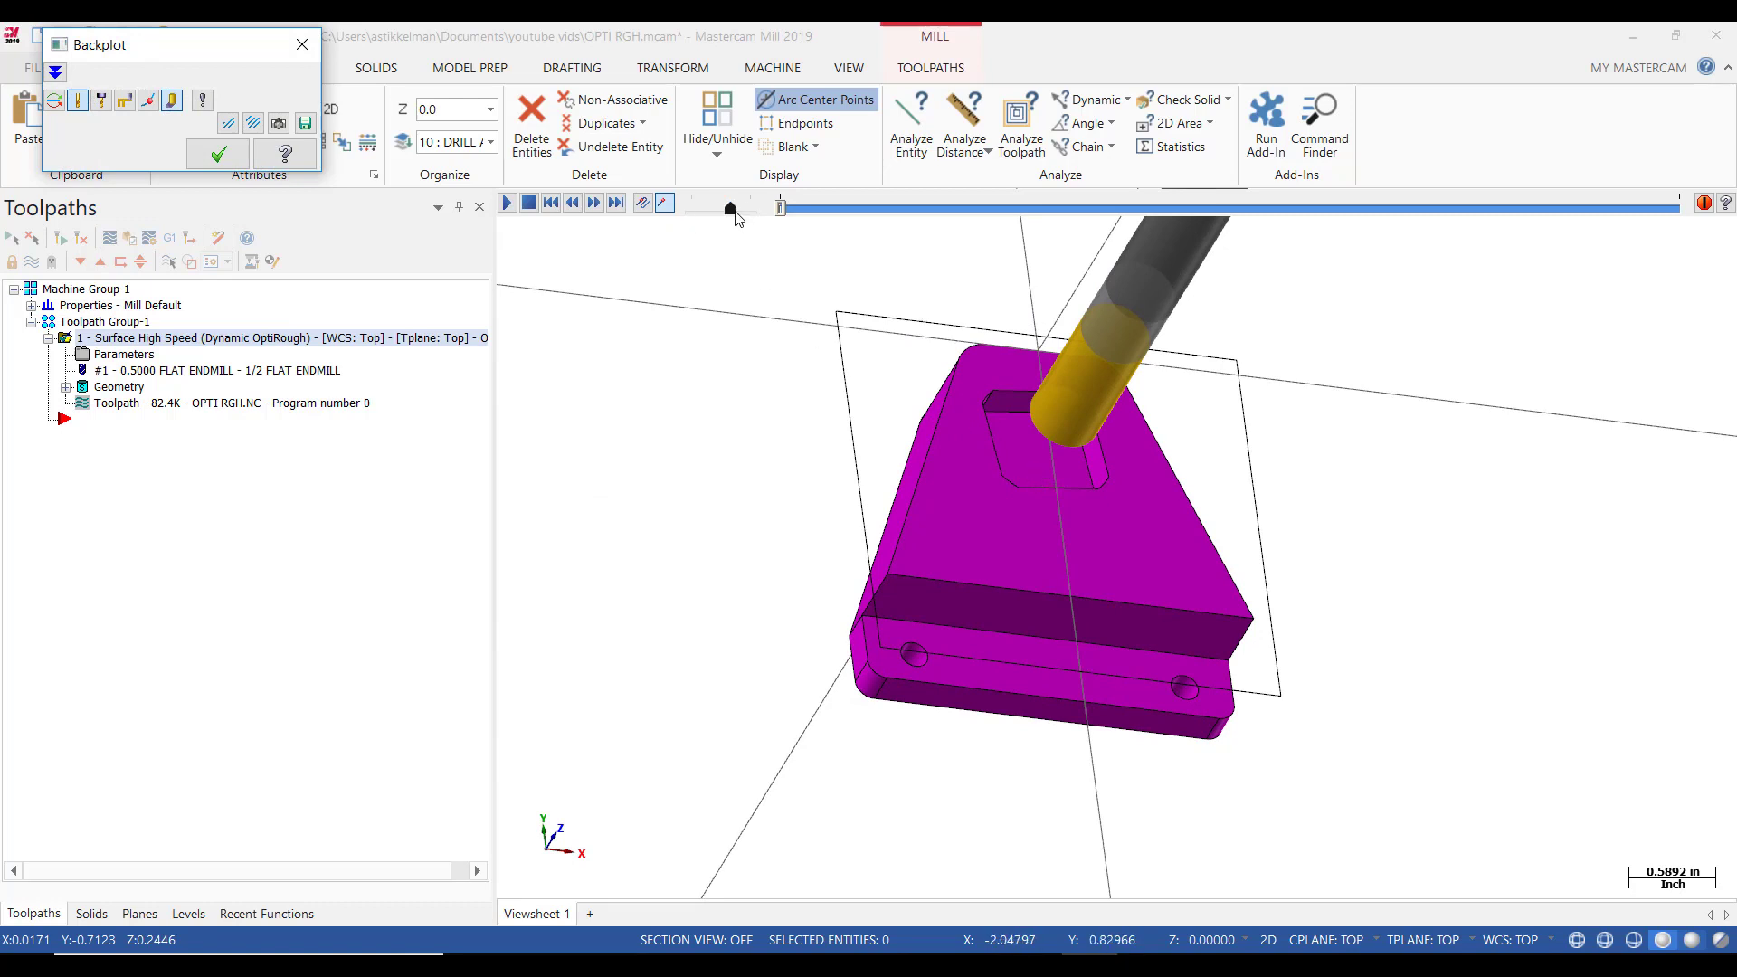
{"action": "left_click_drag", "start_coordinate": [733, 210], "coordinate": [696, 209]}
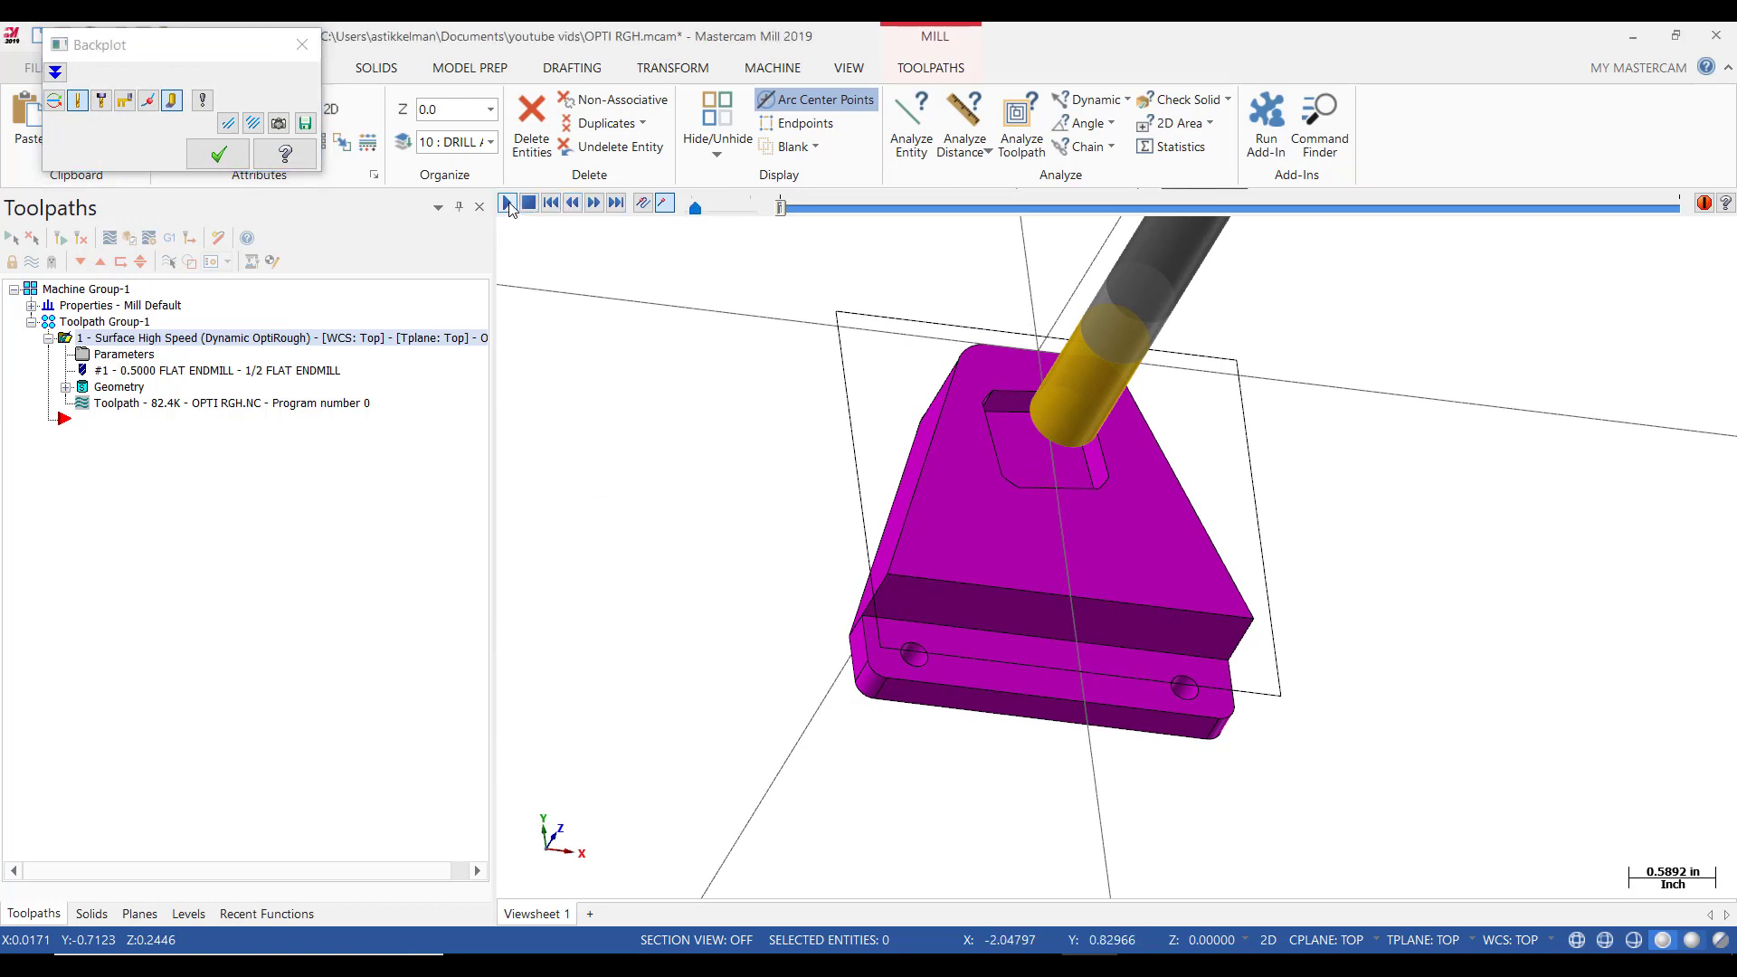
{"action": "left_click", "coordinate": [508, 203]}
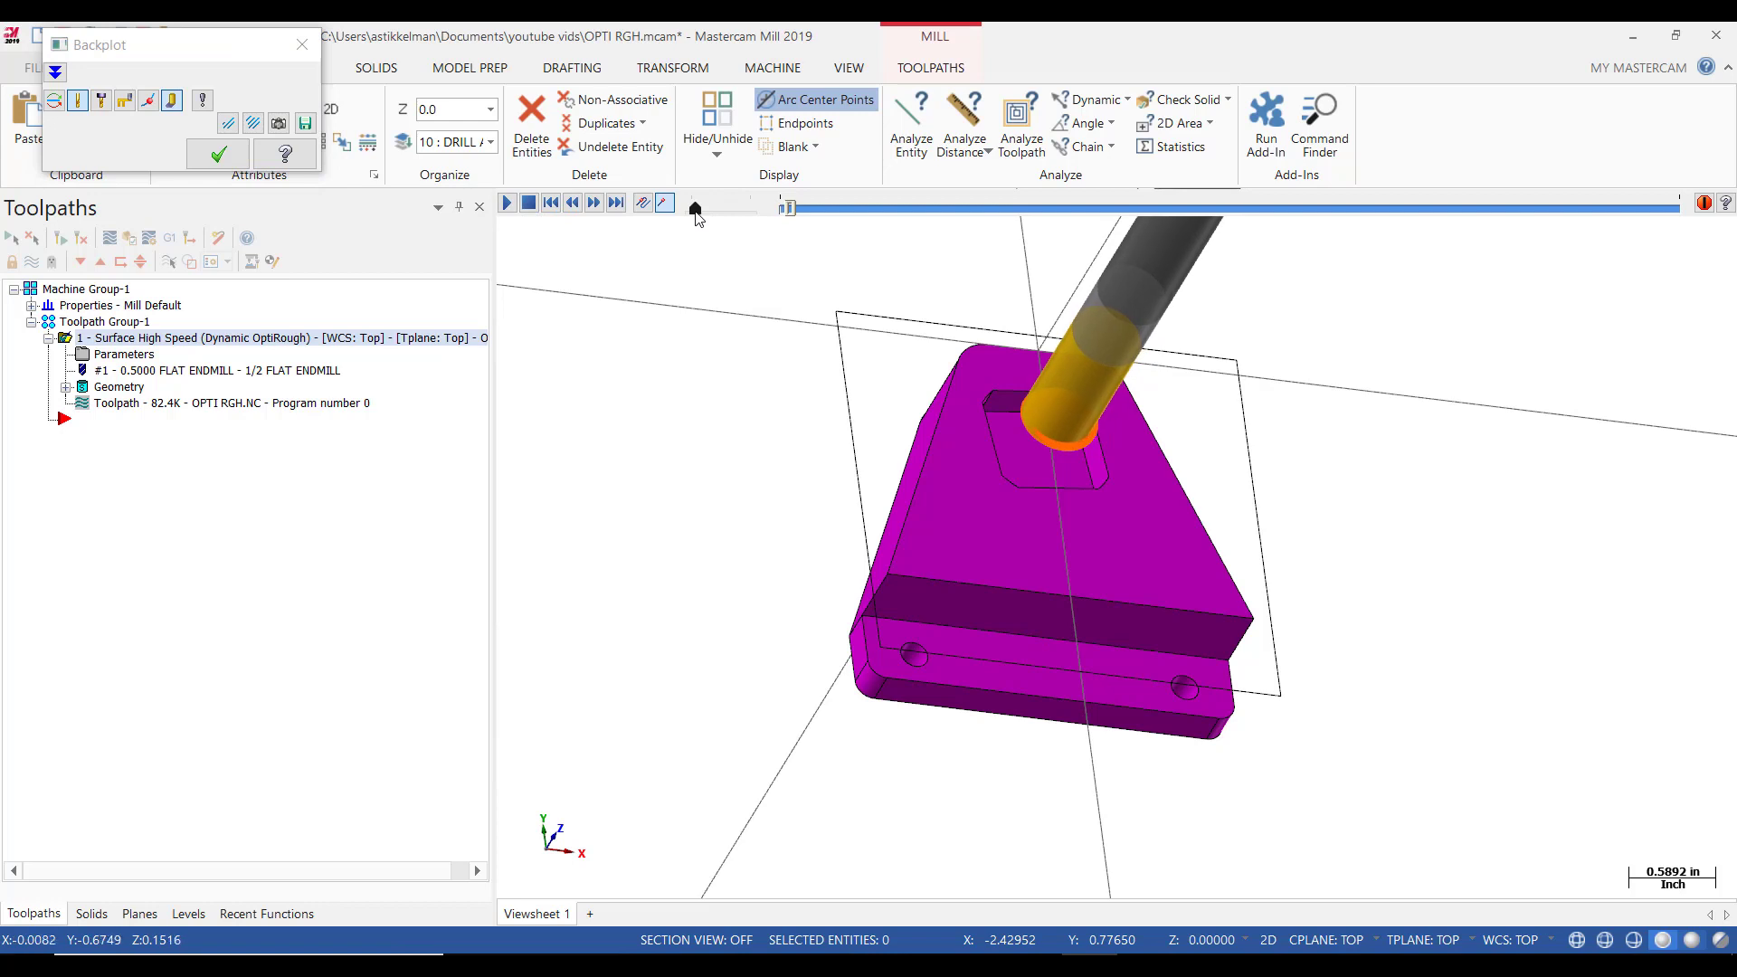
Speed up the backplot slightly and examine the helical entry and the cutting inside the pocket from several angles.
{"action": "left_click_drag", "start_coordinate": [696, 214], "coordinate": [710, 214]}
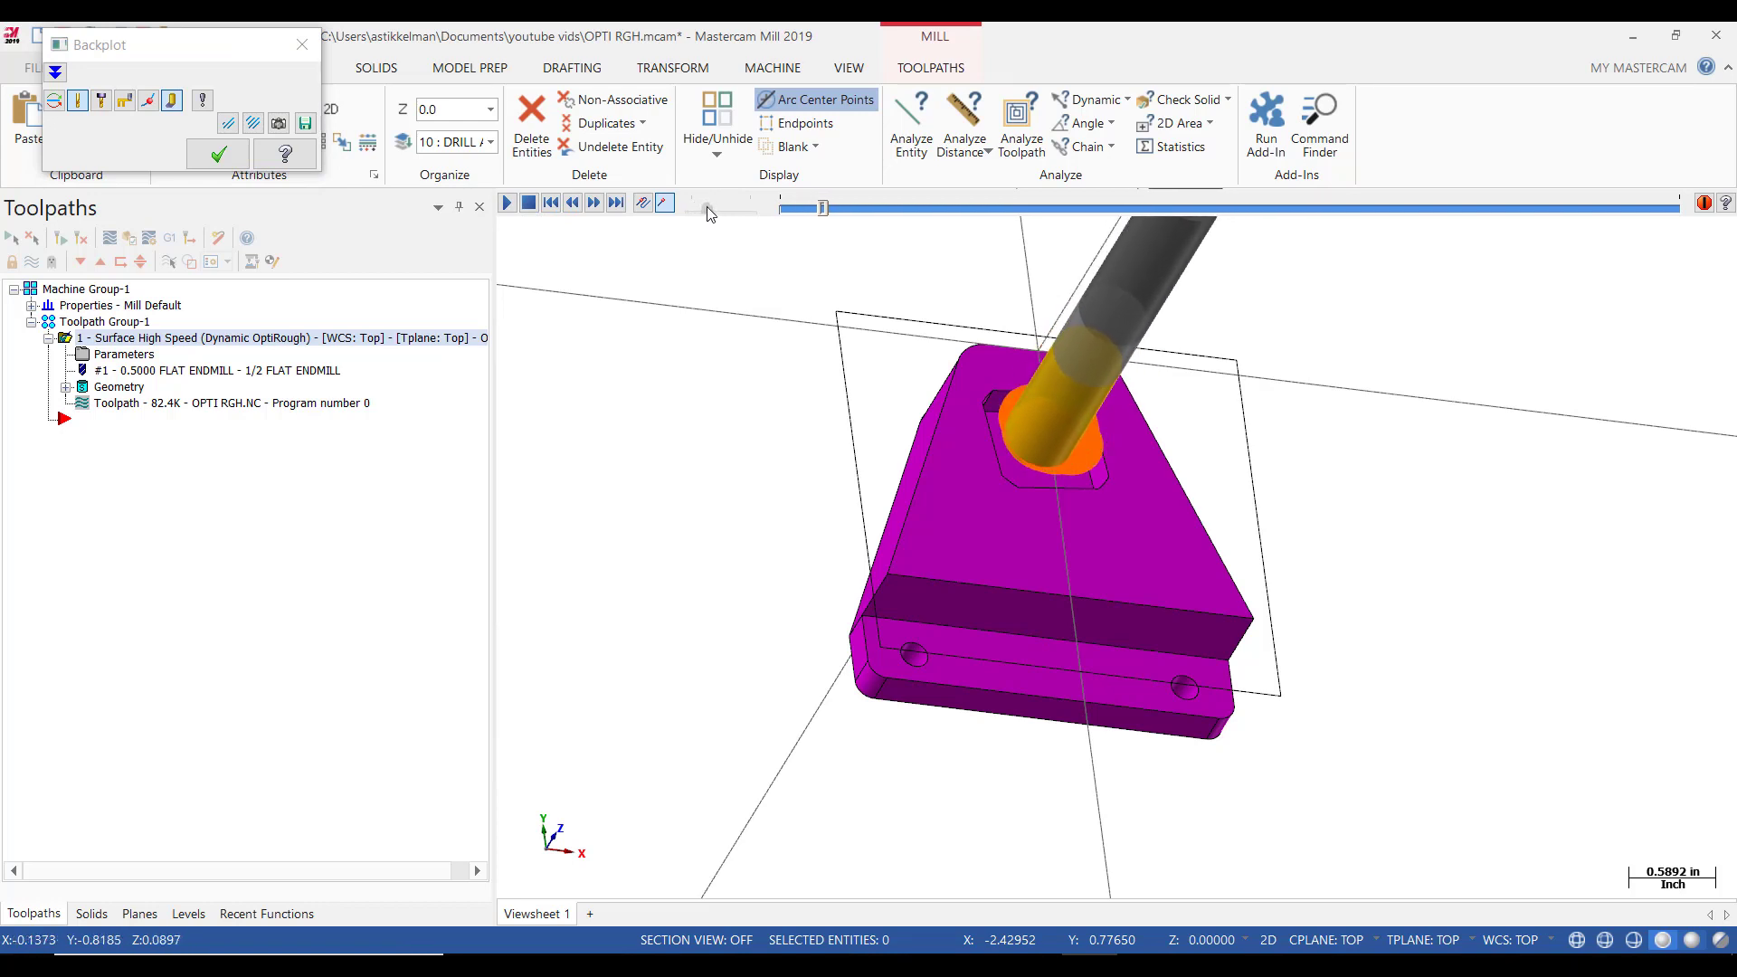
{"action": "middle_click_drag", "start_coordinate": [736, 453], "coordinate": [755, 395]}
{"action": "scroll", "coordinate": [1019, 464], "scroll_direction": "up", "scroll_amount": 3}
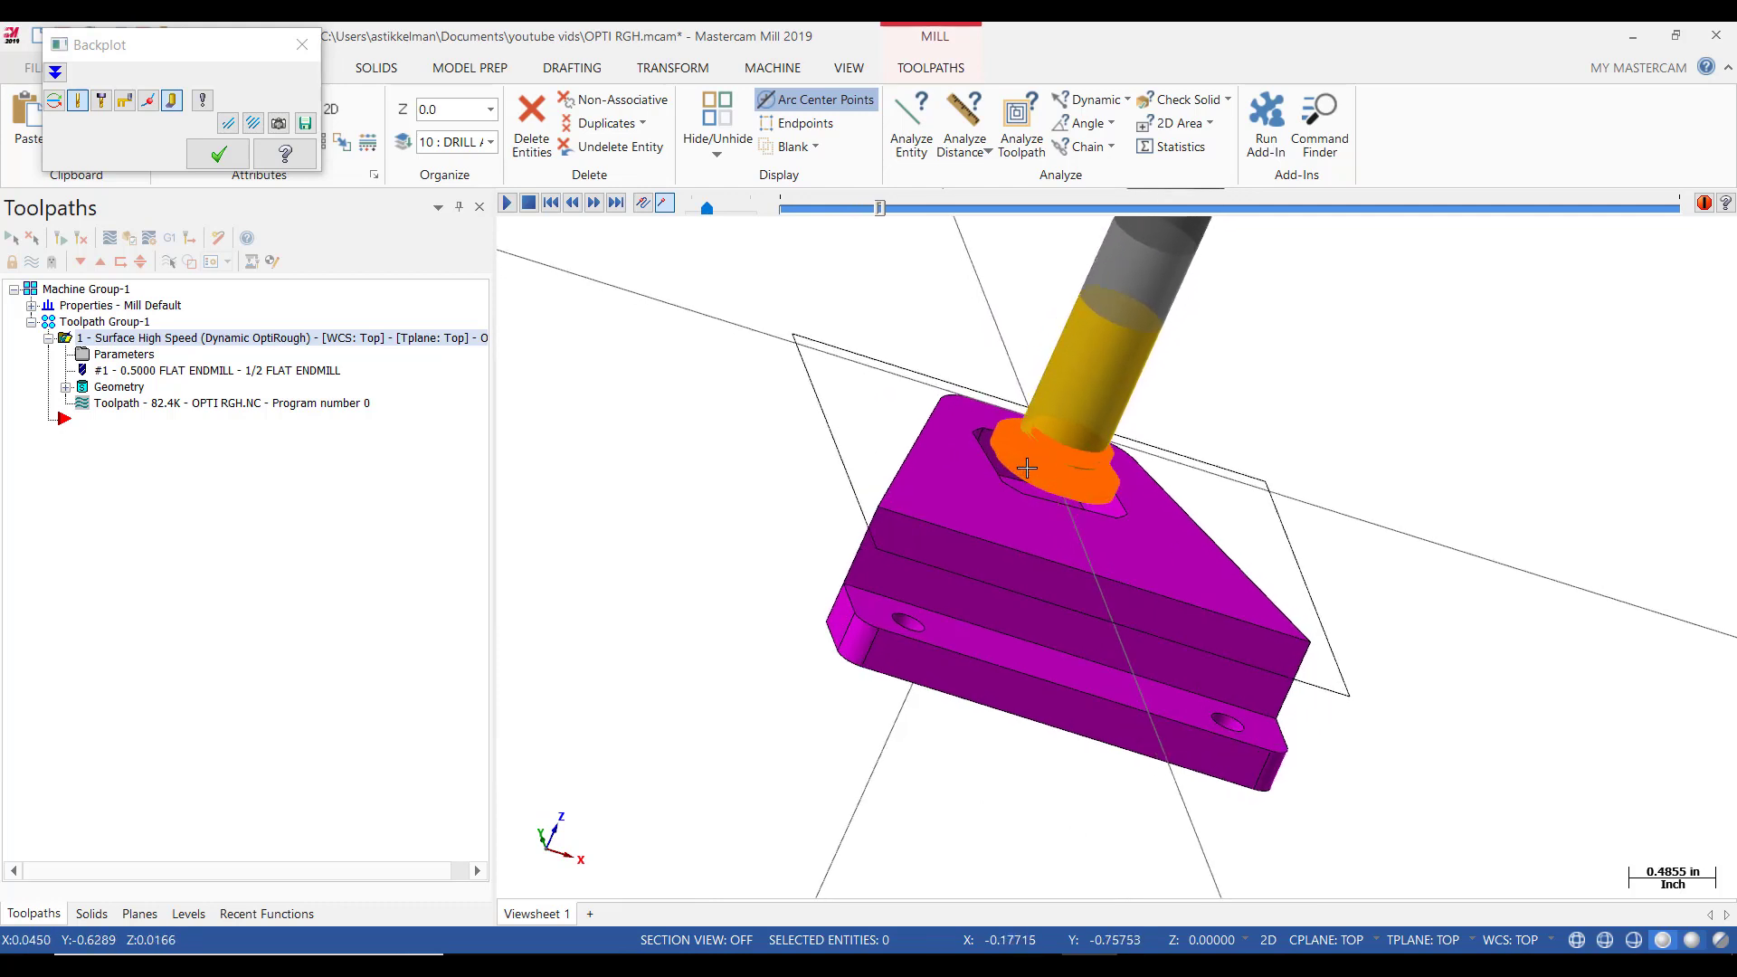
{"action": "scroll", "coordinate": [1019, 465], "scroll_direction": "up", "scroll_amount": 1}
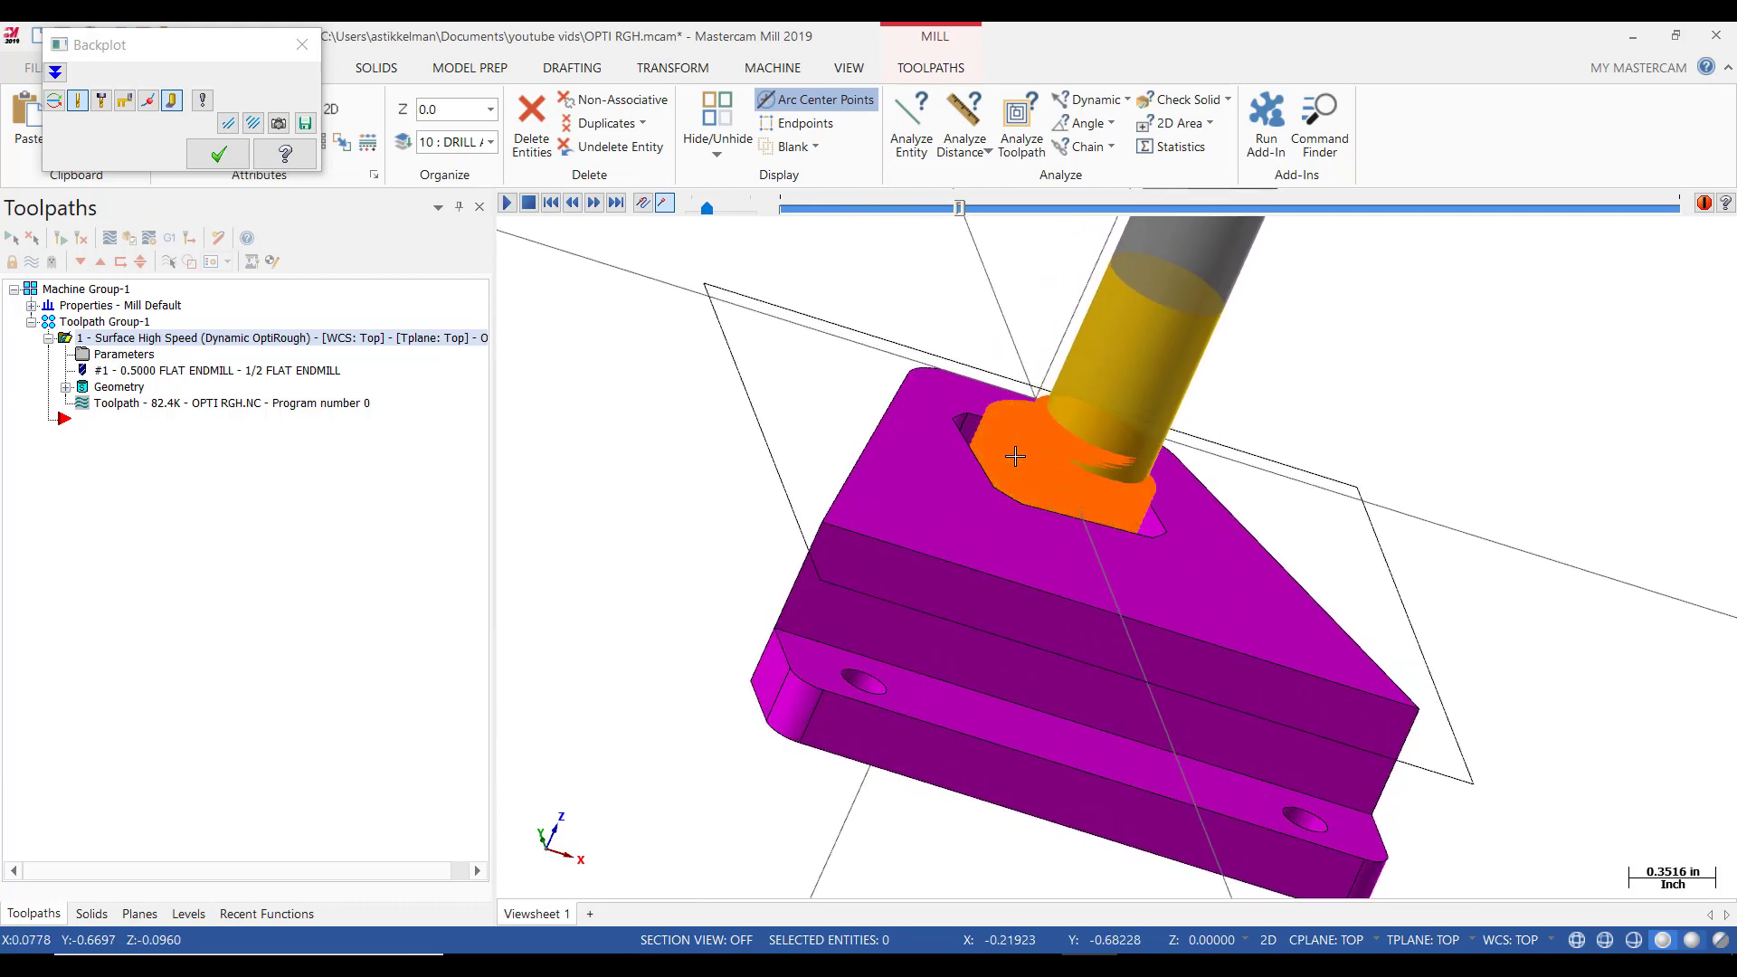
{"action": "middle_click_drag", "start_coordinate": [928, 454], "coordinate": [921, 527]}
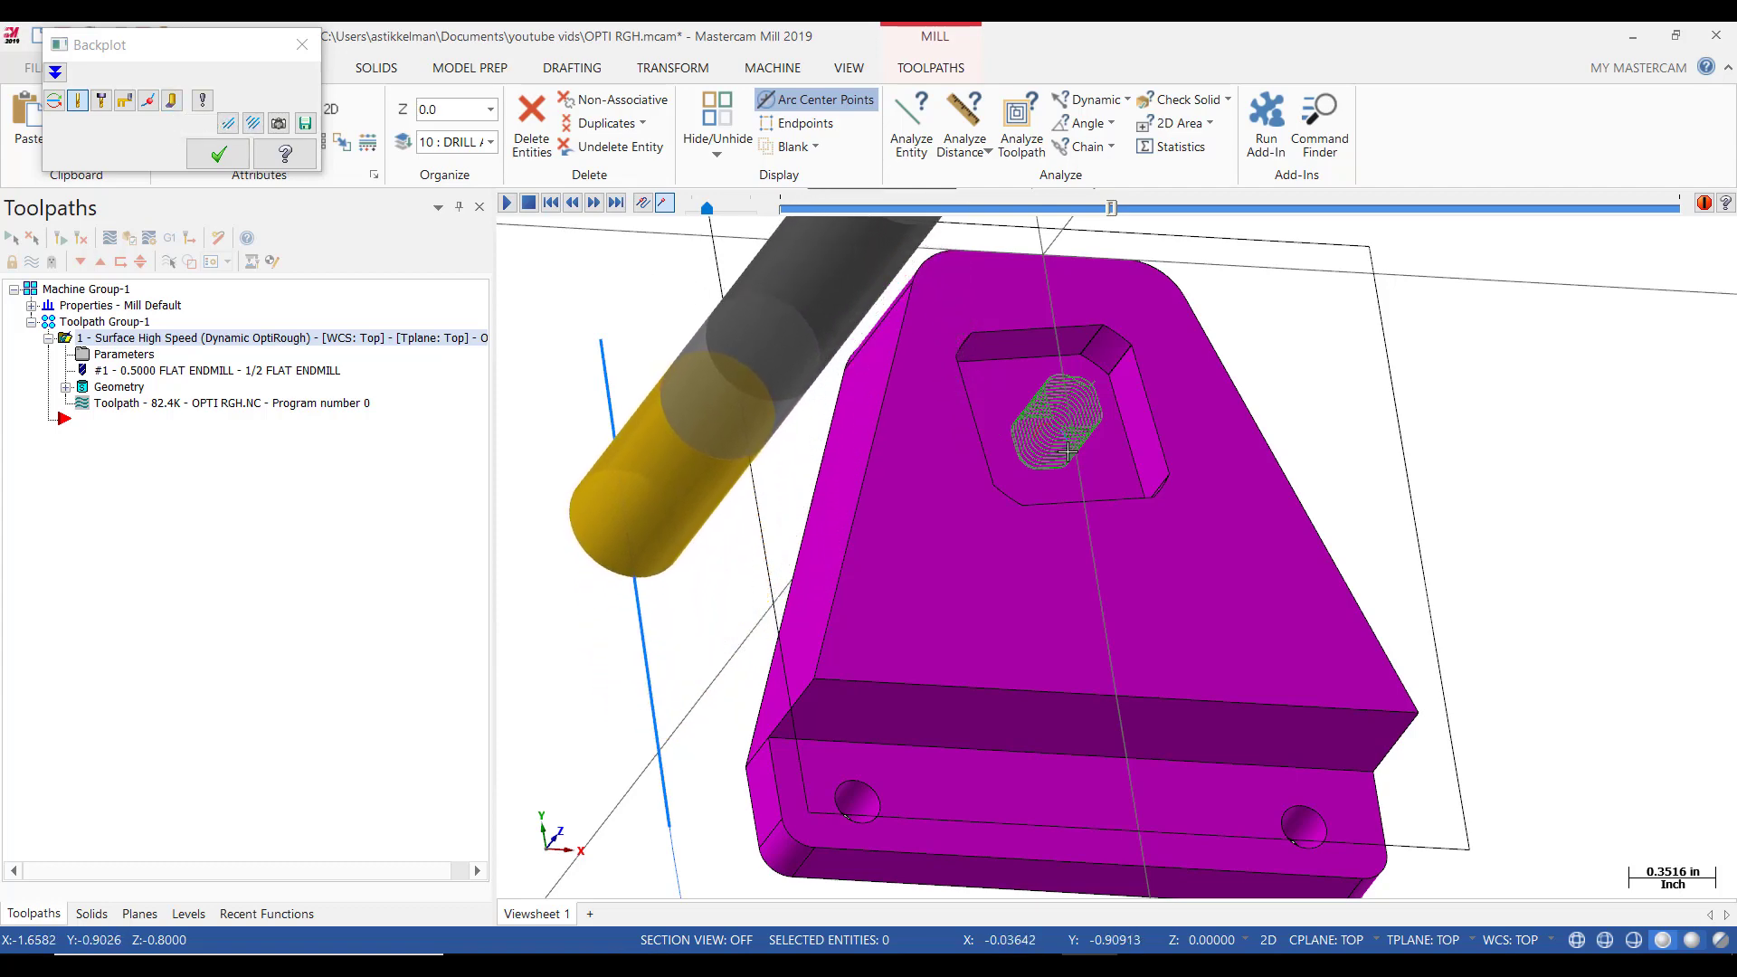
{"action": "middle_click_drag", "start_coordinate": [1073, 434], "coordinate": [697, 446]}
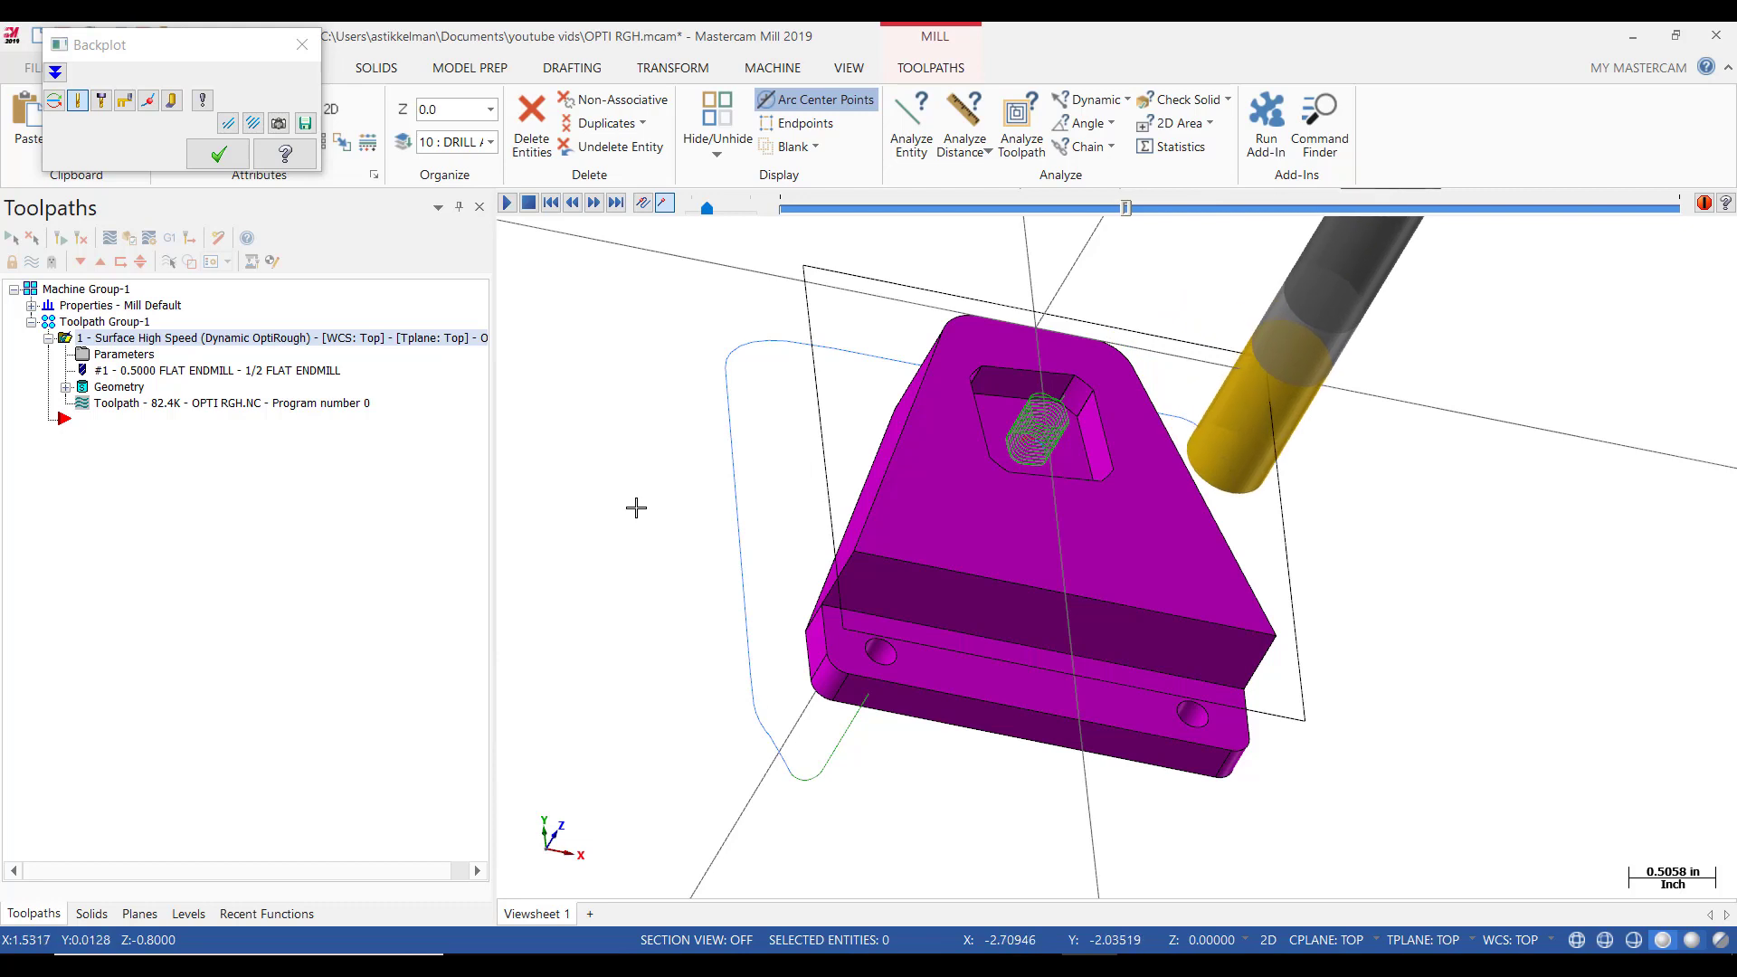
Watch the remaining backplot in the top view with quick verify shading on and a faster playback speed.
{"action": "right_click", "coordinate": [598, 502]}
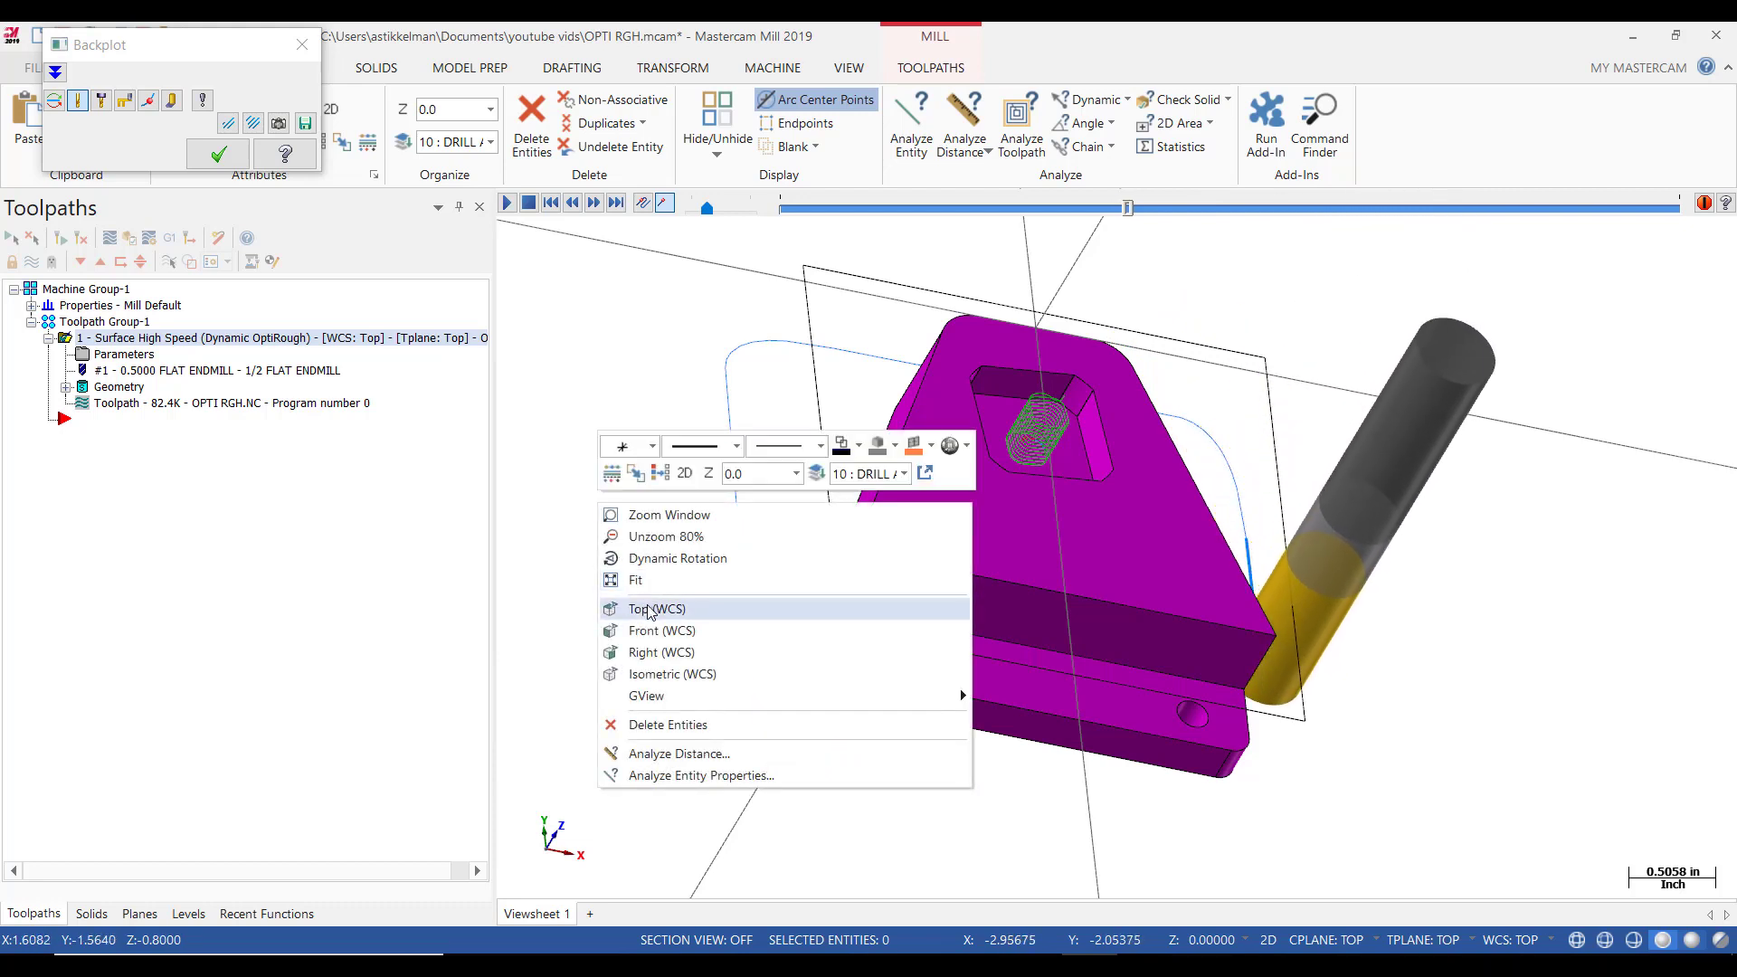
{"action": "left_click", "coordinate": [654, 604]}
{"action": "scroll", "coordinate": [1283, 500], "scroll_direction": "down", "scroll_amount": 1}
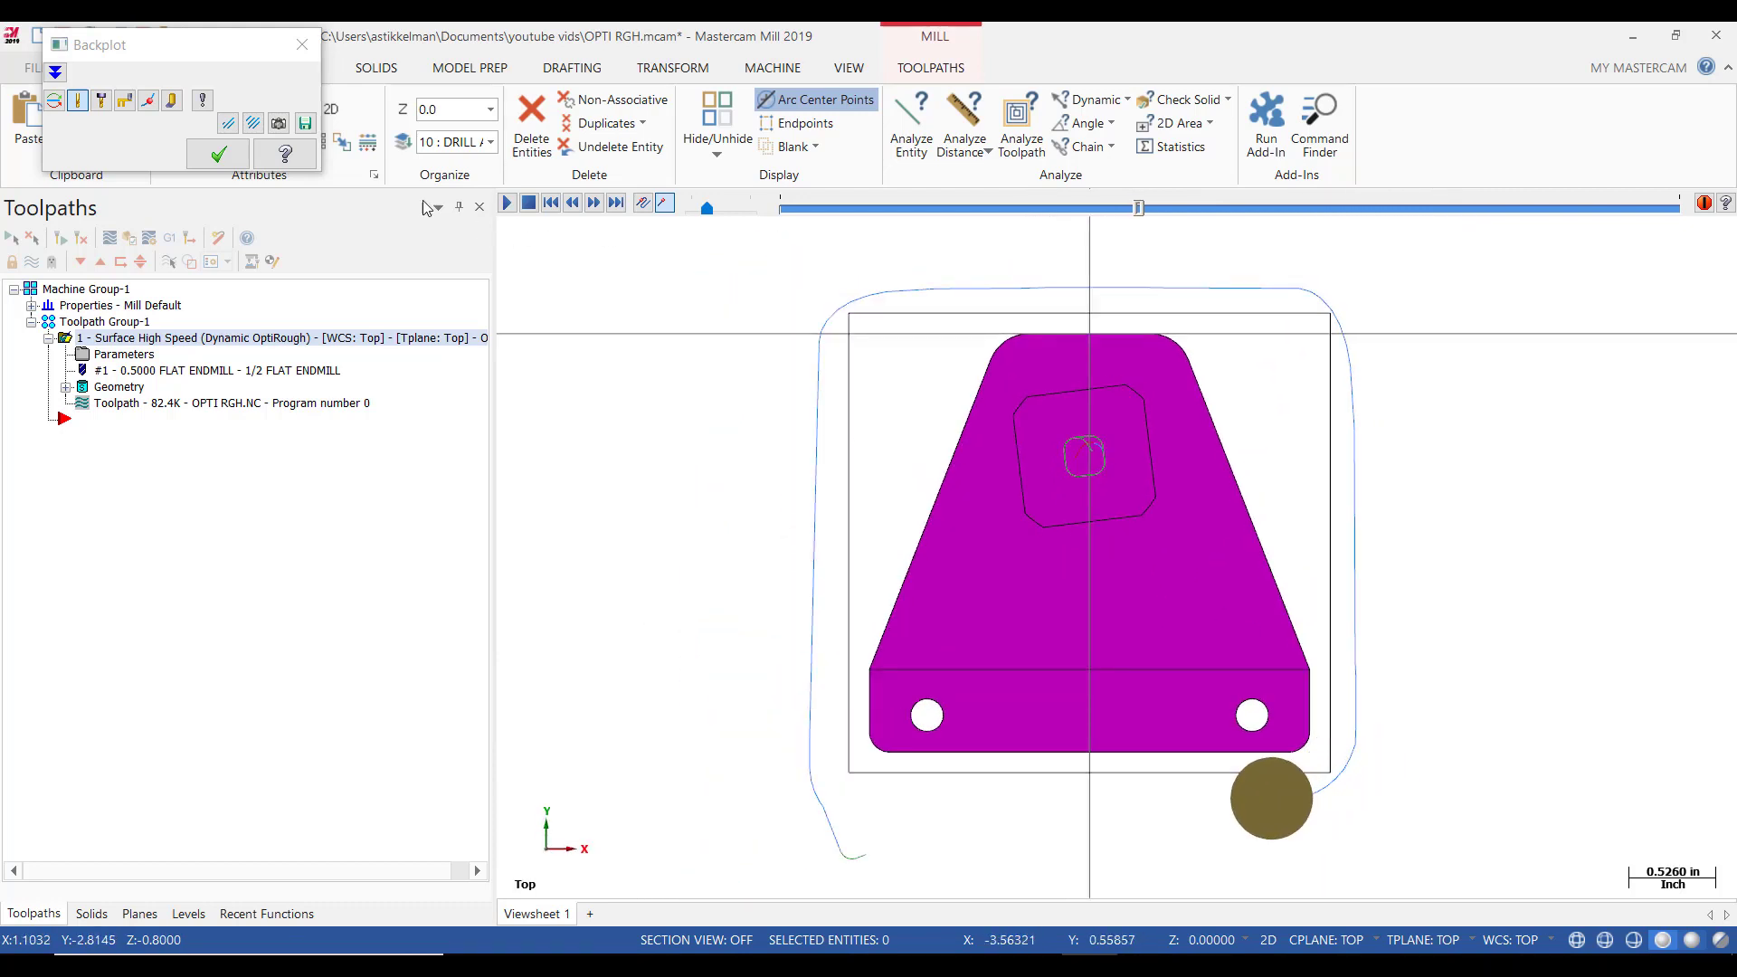
{"action": "left_click", "coordinate": [173, 101]}
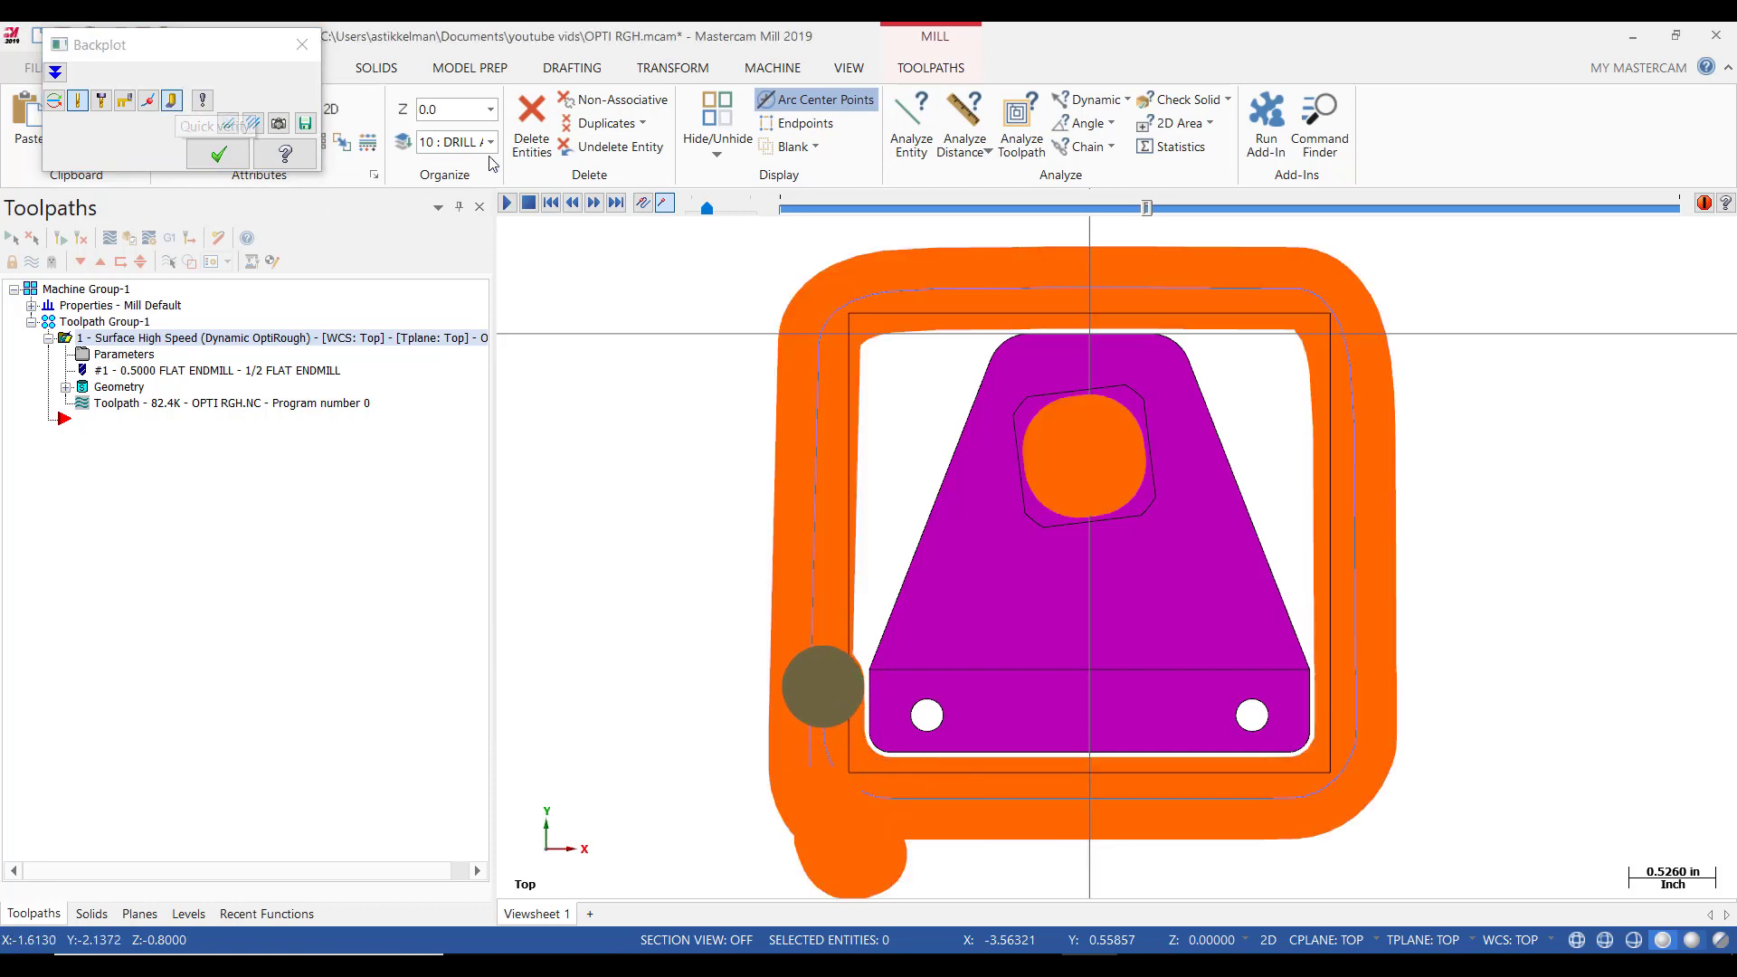
{"action": "left_click_drag", "start_coordinate": [707, 209], "coordinate": [732, 208]}
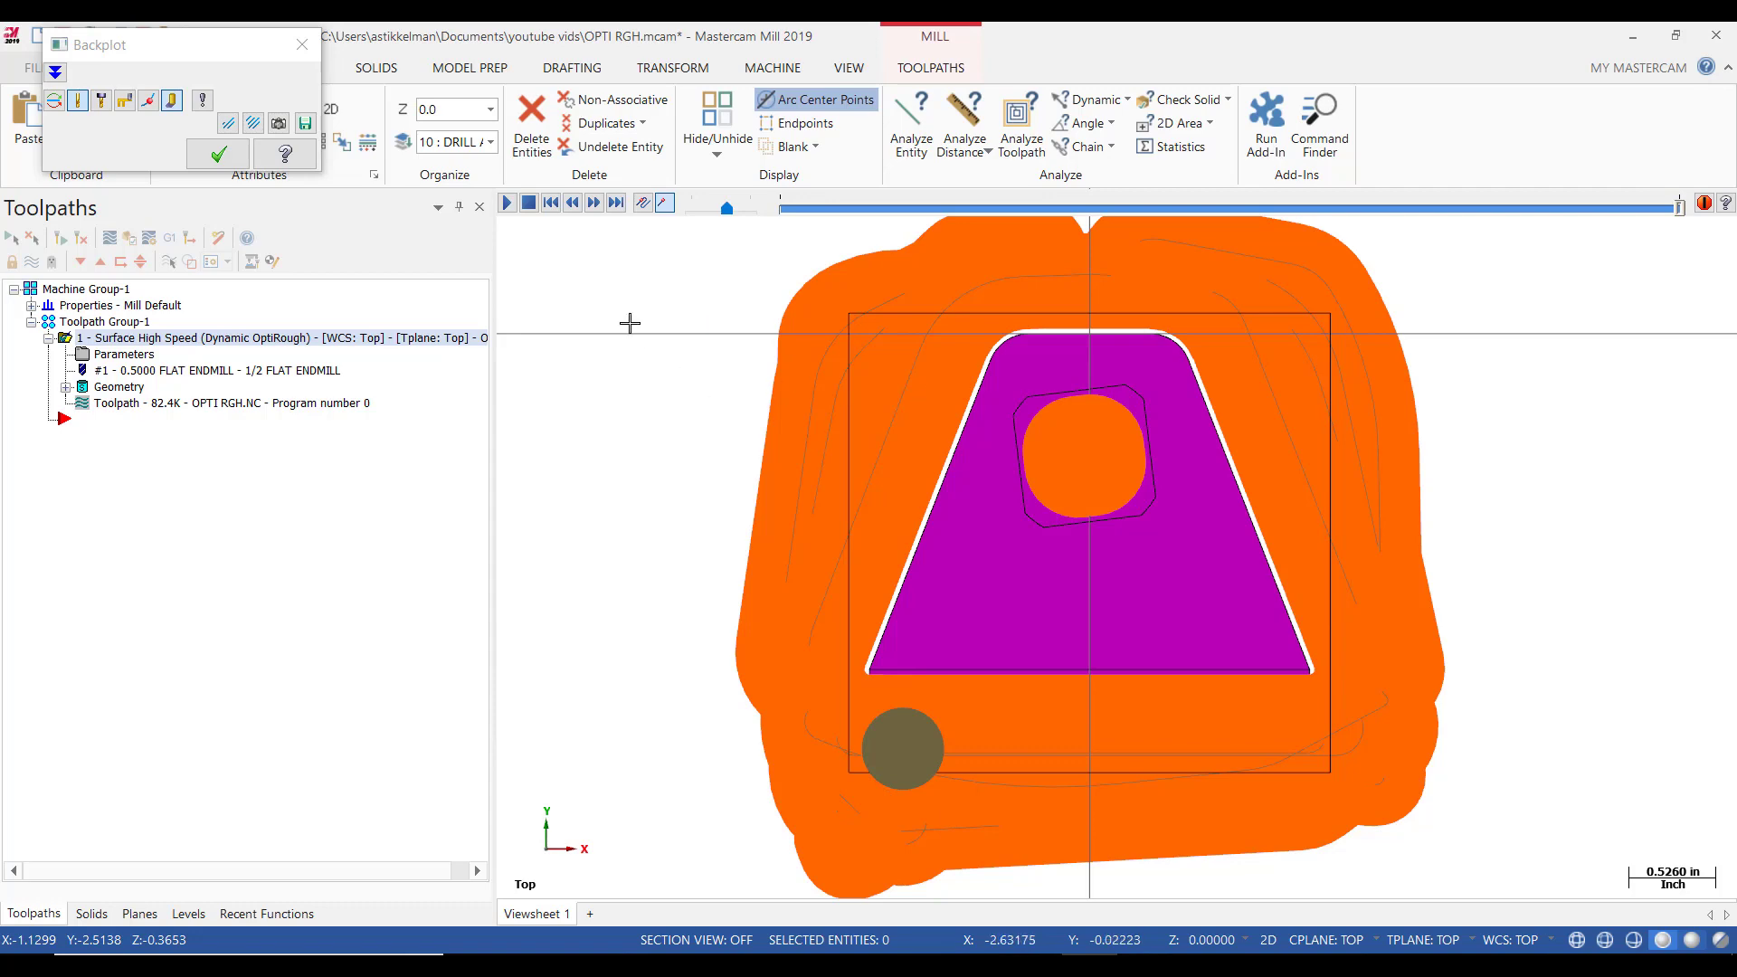
Hide the quick verify shading, examine the outer step levels and the pocket's helix entry up close, and close the backplot.
{"action": "left_click", "coordinate": [171, 101]}
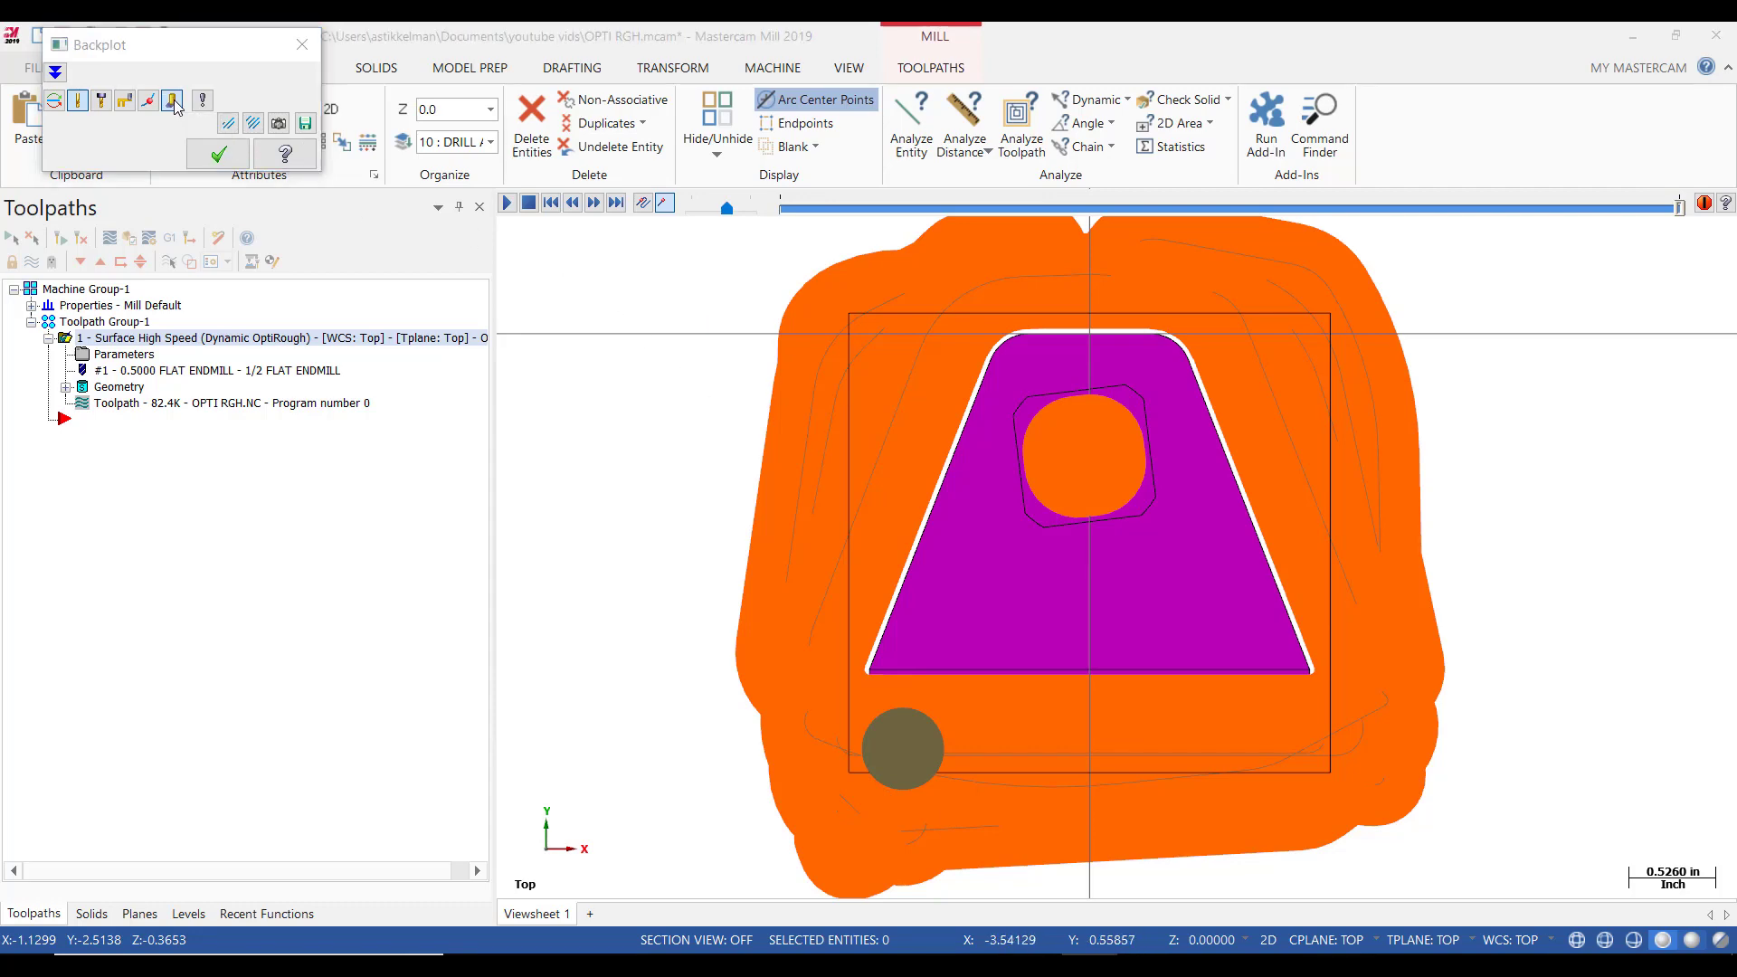
{"action": "middle_click_drag", "start_coordinate": [1017, 631], "coordinate": [1152, 470]}
{"action": "scroll", "coordinate": [892, 751], "scroll_direction": "up", "scroll_amount": 6}
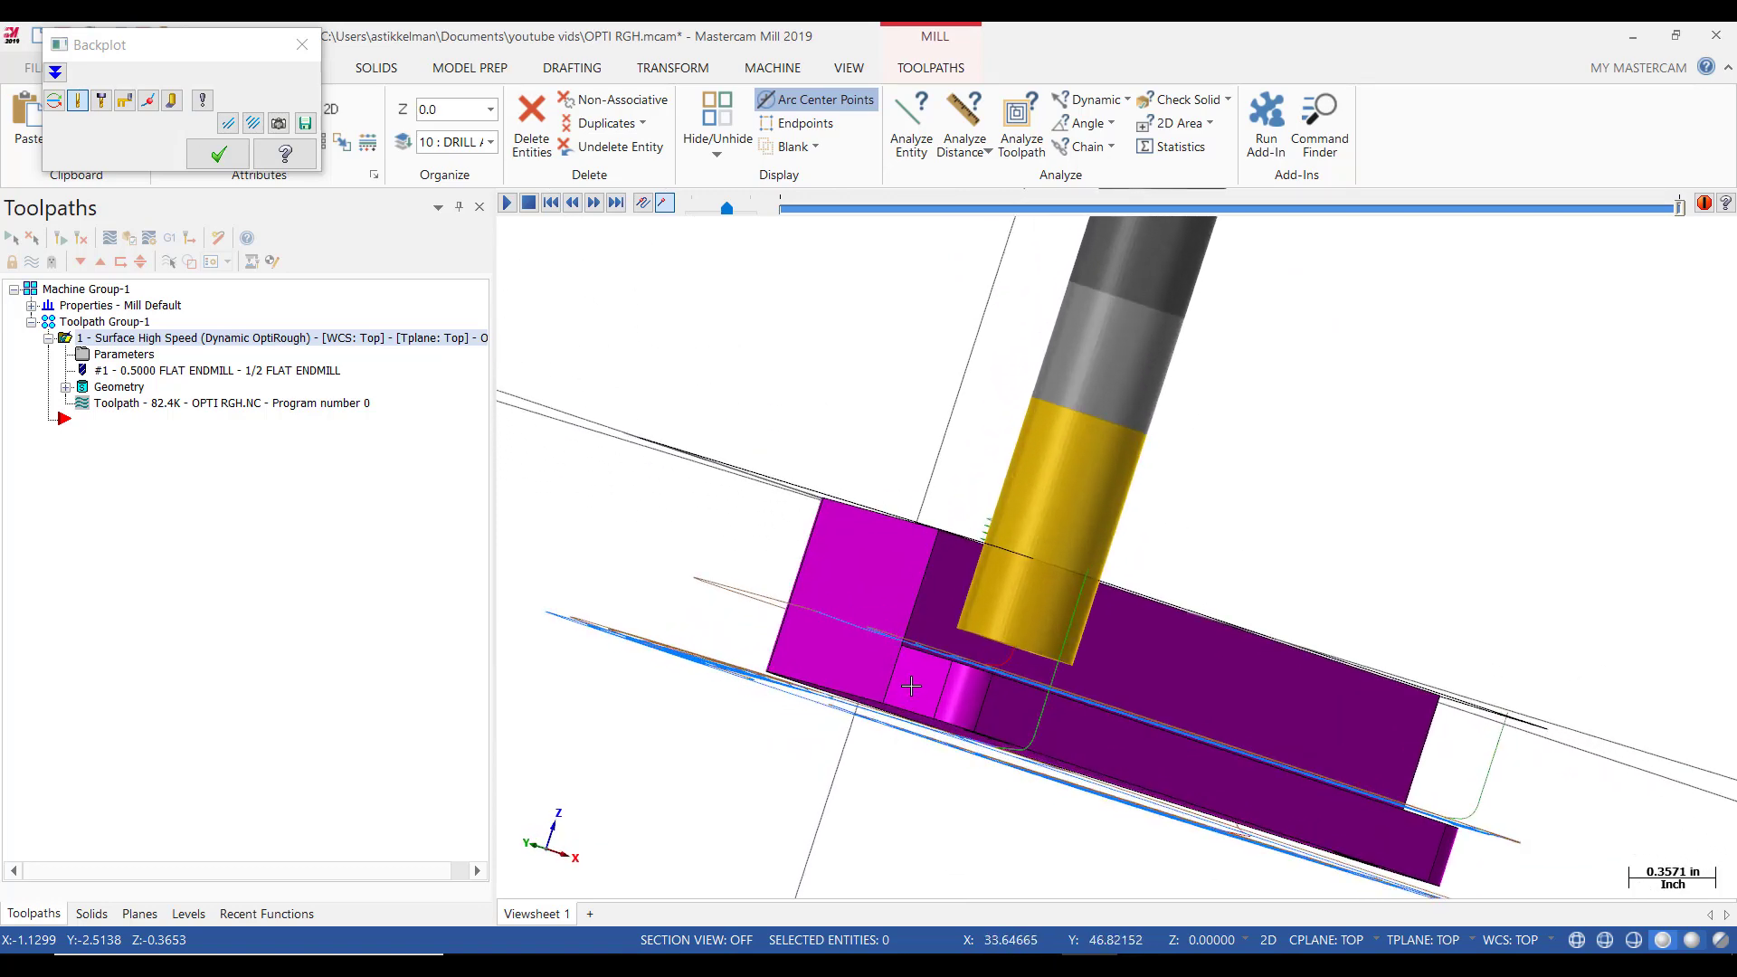
{"action": "scroll", "coordinate": [935, 663], "scroll_direction": "up", "scroll_amount": 1}
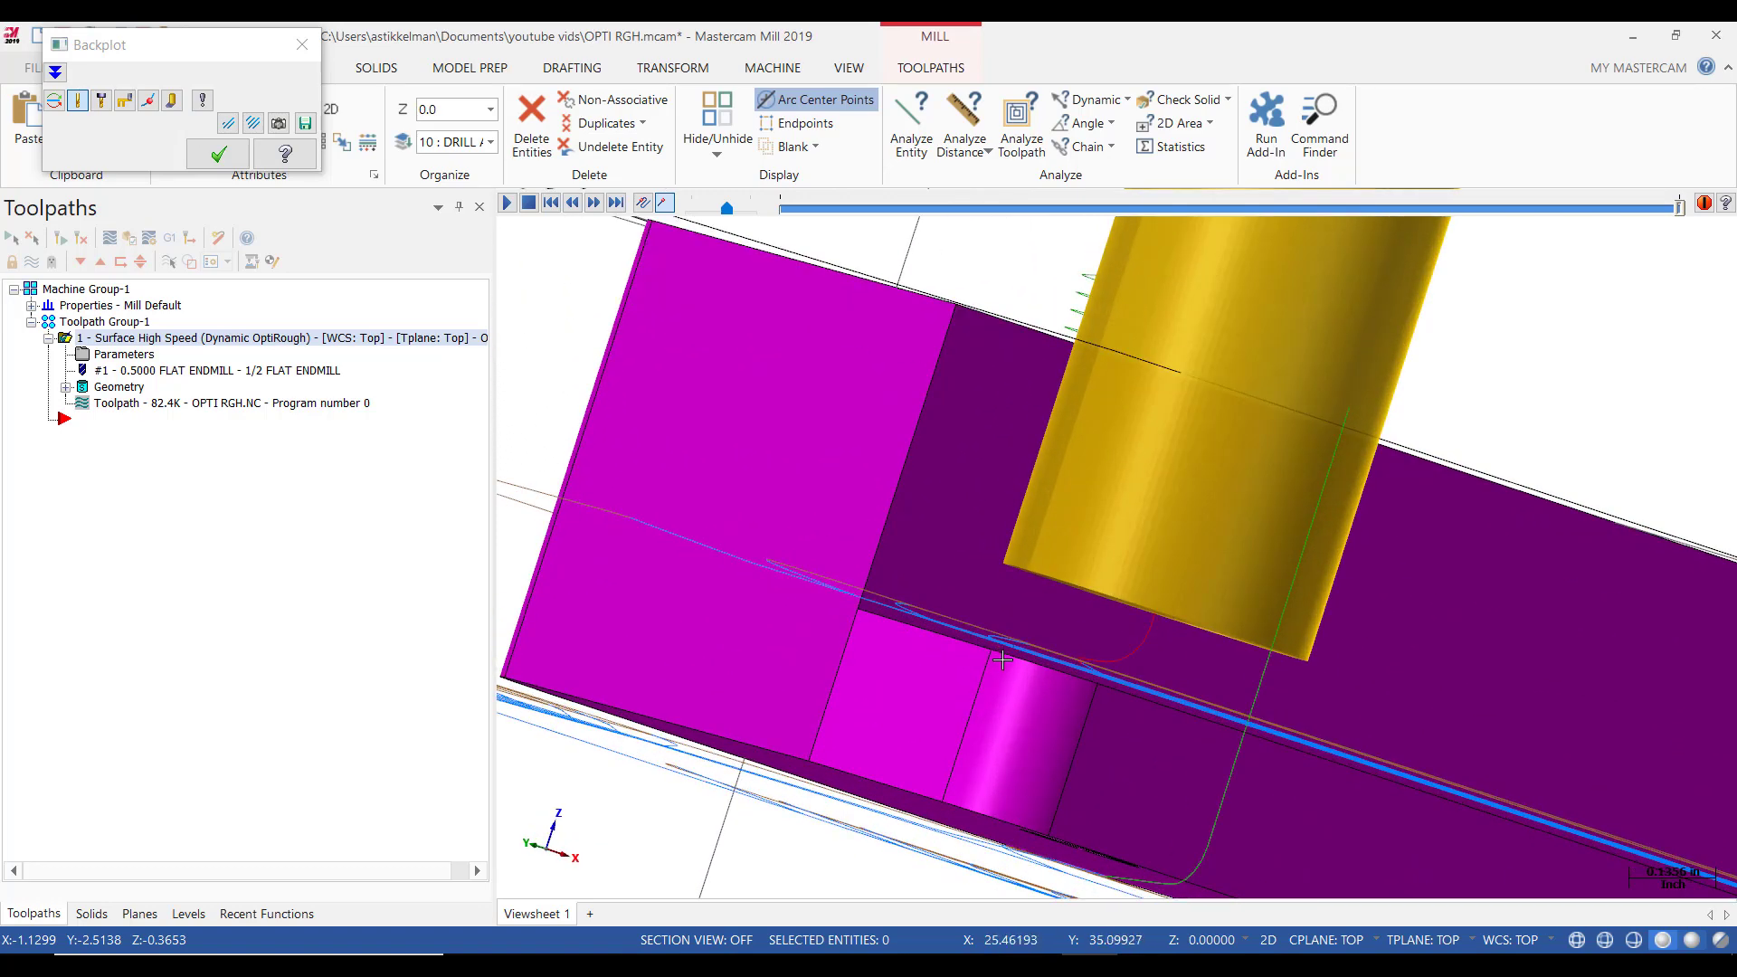
{"action": "scroll", "coordinate": [1031, 657], "scroll_direction": "down", "scroll_amount": 4}
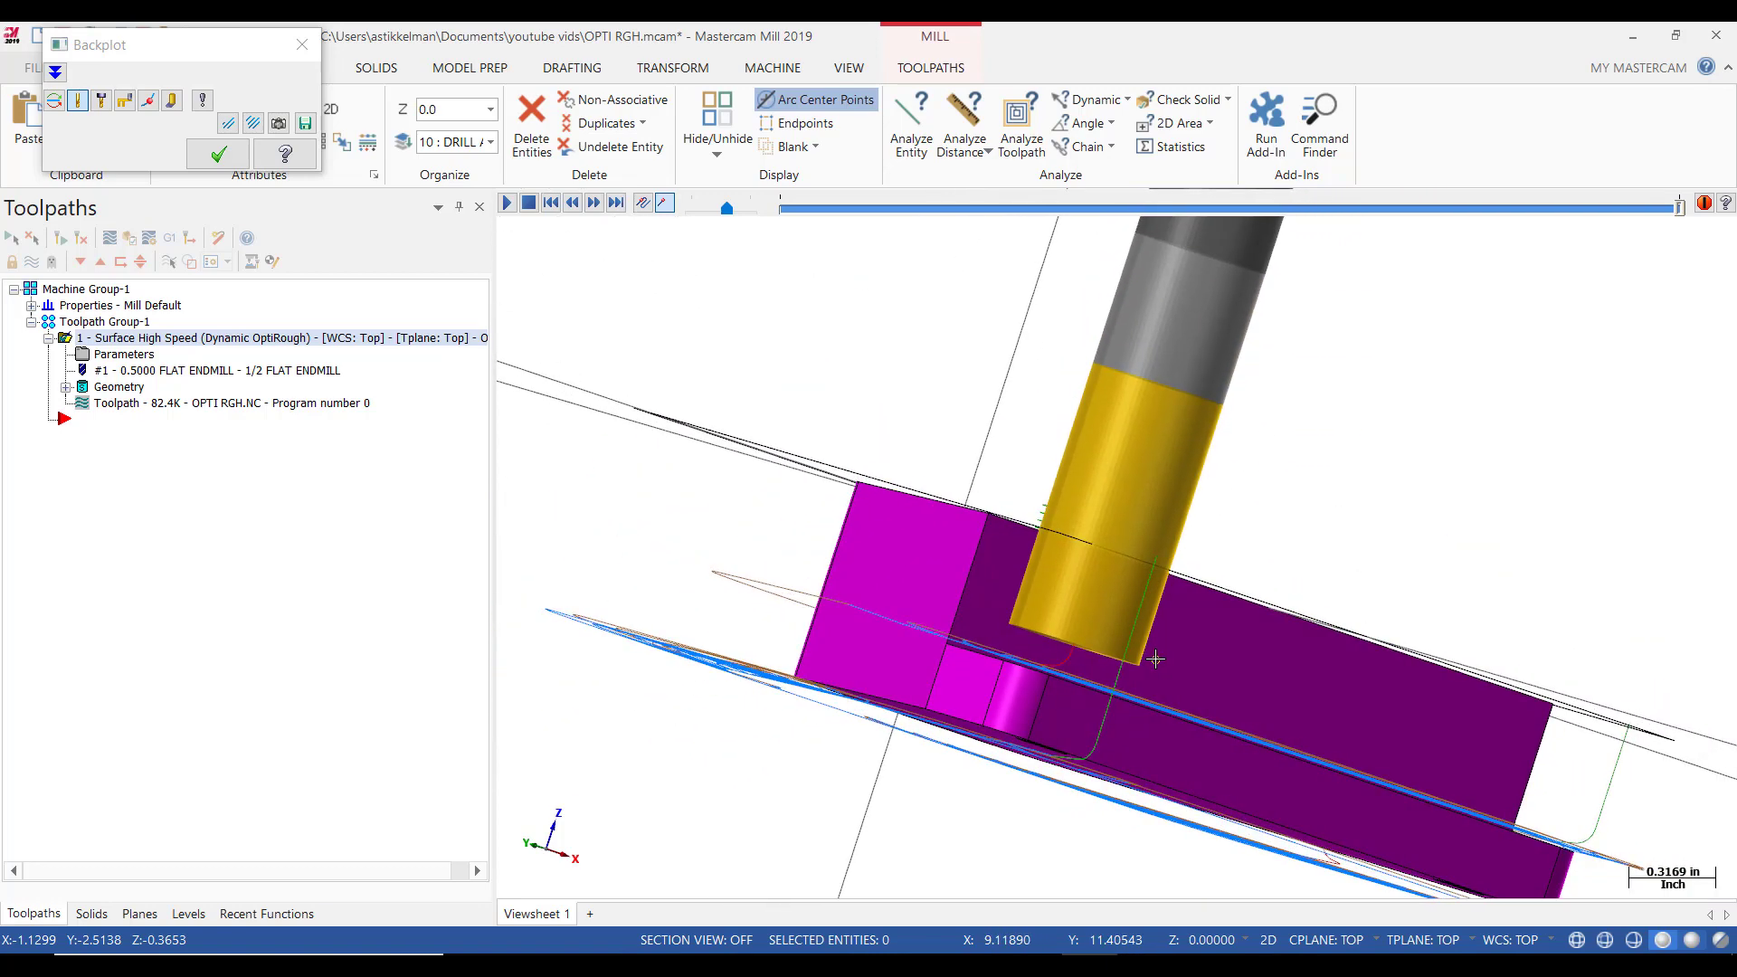
{"action": "middle_click_drag", "start_coordinate": [1297, 543], "coordinate": [1157, 546]}
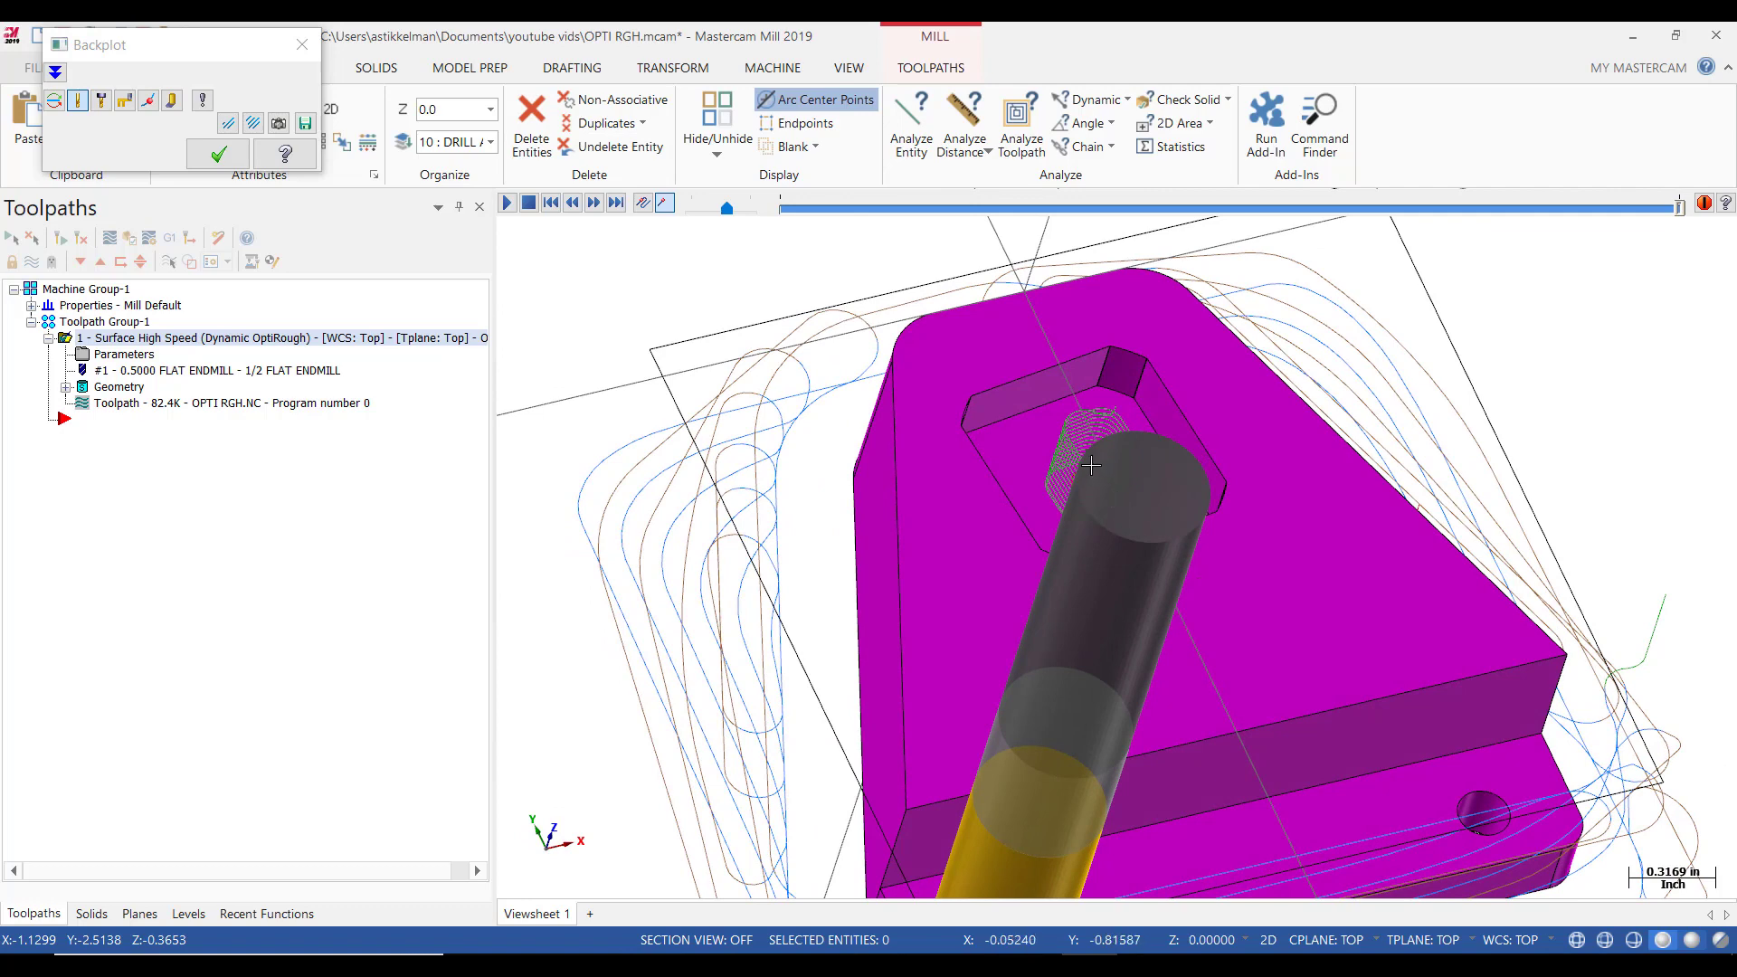
{"action": "scroll", "coordinate": [1091, 465], "scroll_direction": "up", "scroll_amount": 2}
{"action": "middle_click_drag", "start_coordinate": [997, 492], "coordinate": [1073, 498]}
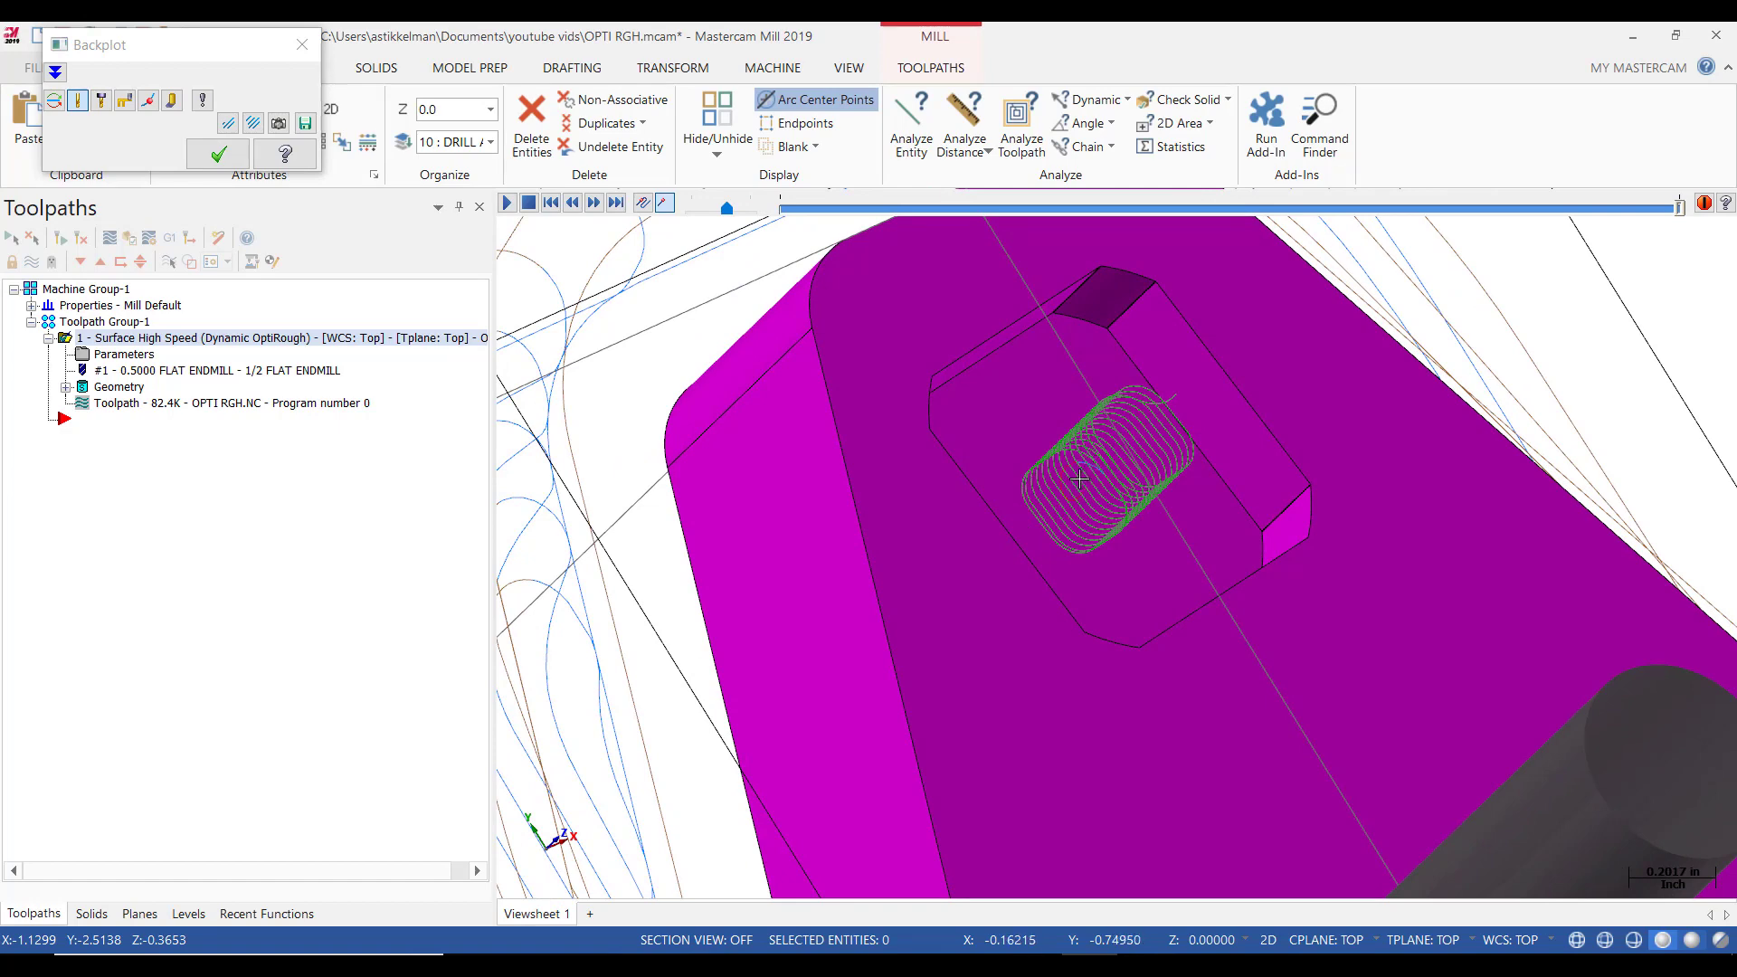
{"action": "scroll", "coordinate": [1093, 452], "scroll_direction": "down", "scroll_amount": 3}
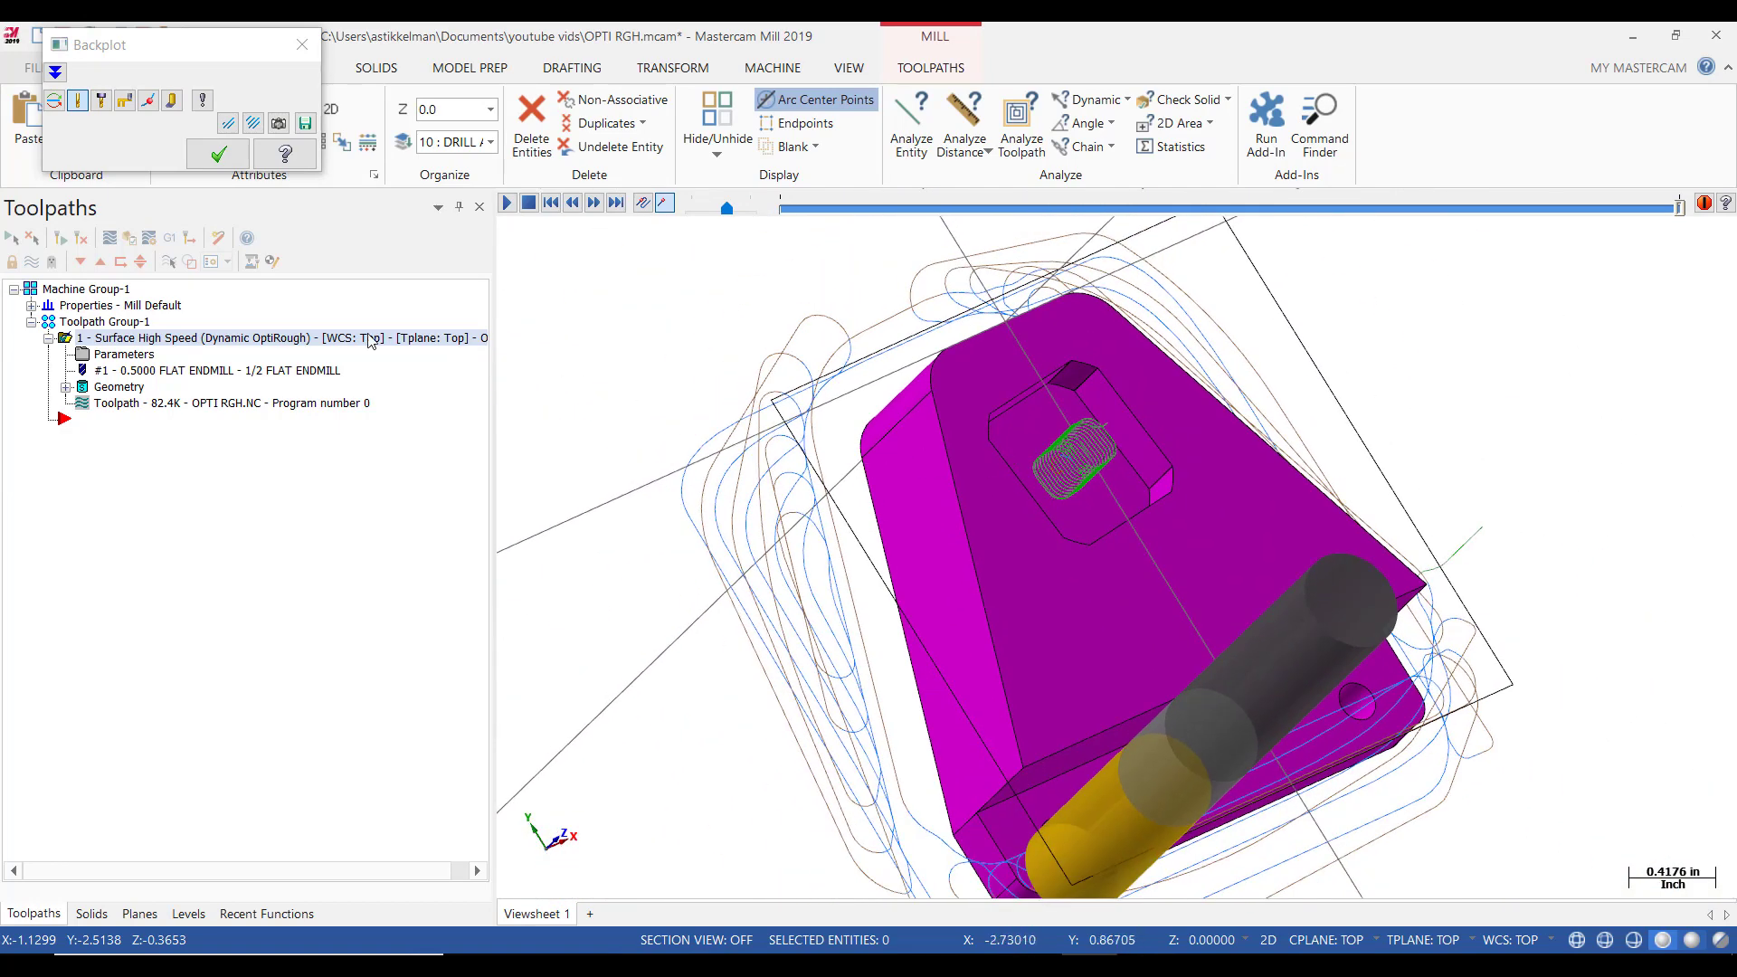
{"action": "left_click", "coordinate": [215, 158]}
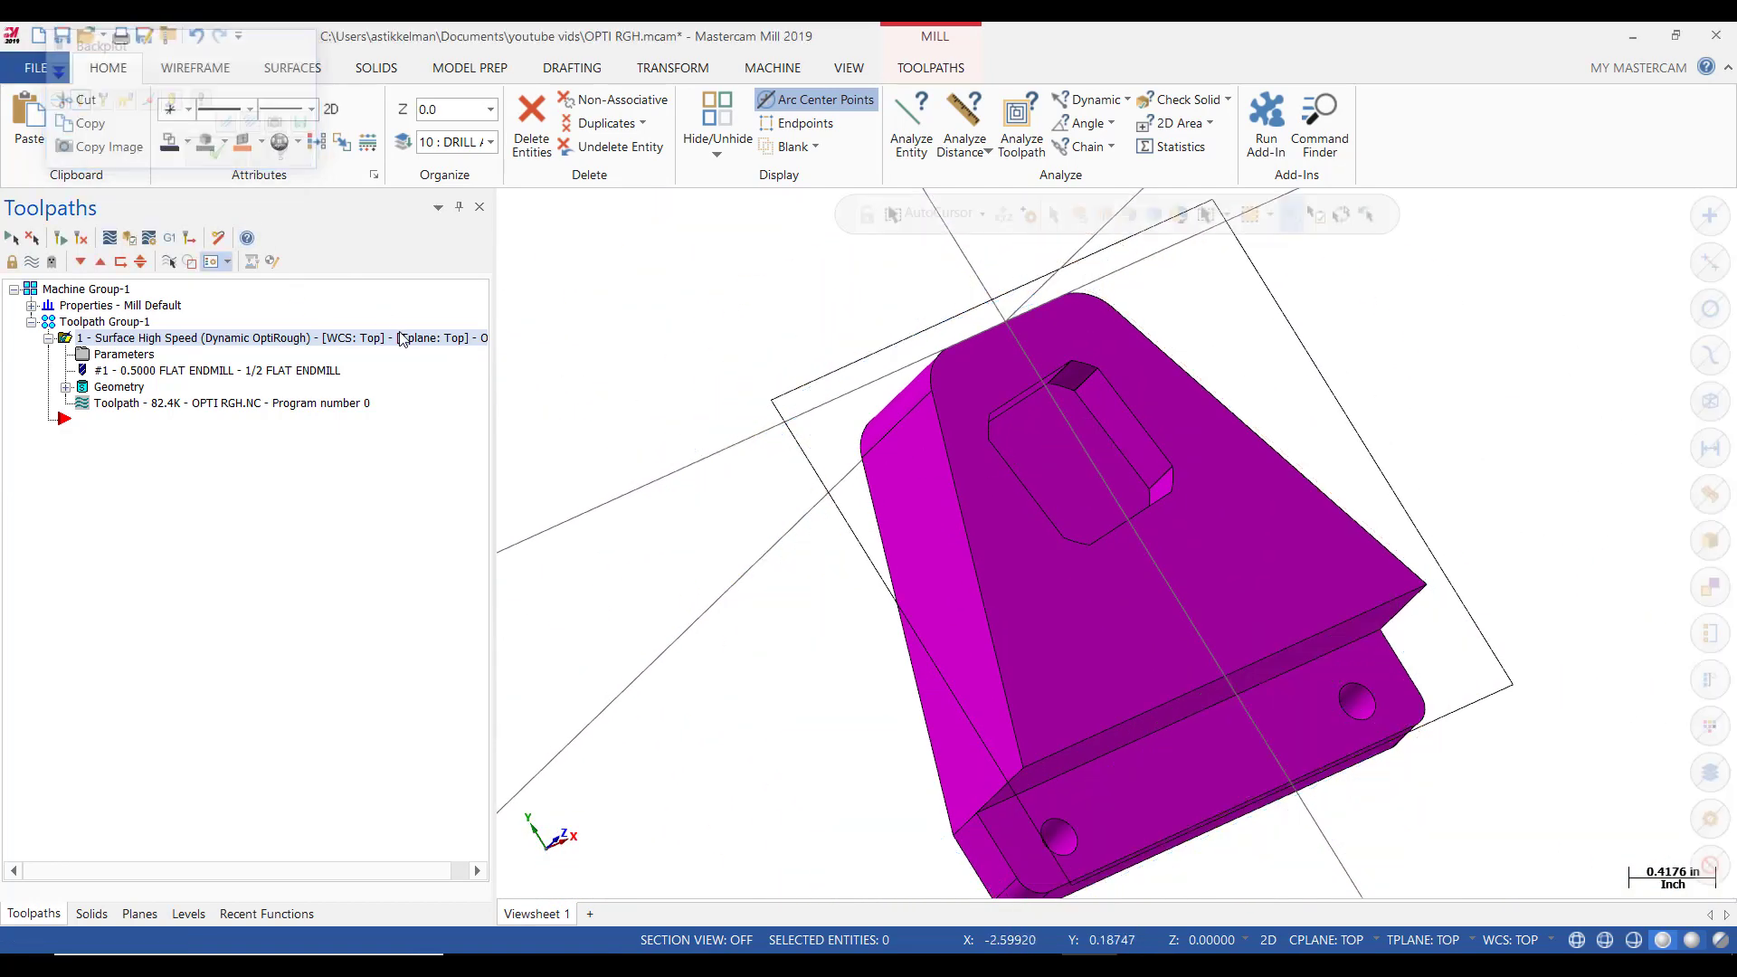
In the machine group's stock setup, define rectangular stock from opposite corners of the boundary rectangle in the top view.
{"action": "right_click", "coordinate": [621, 335]}
{"action": "left_click", "coordinate": [670, 441]}
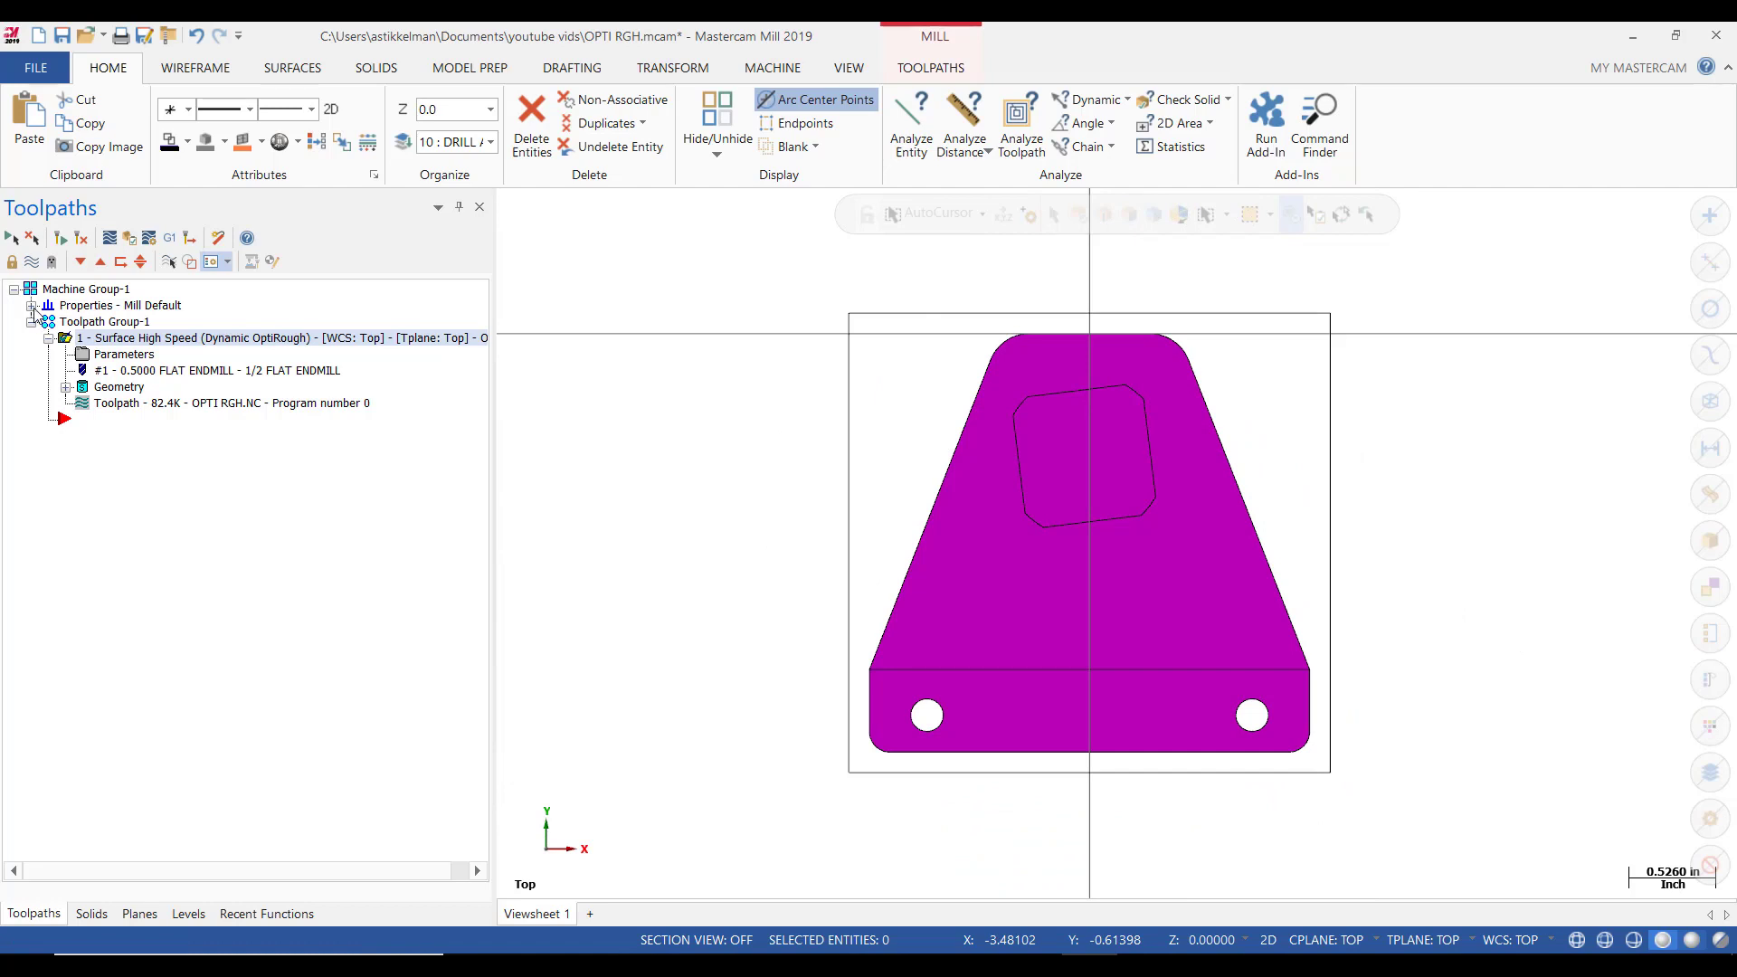
{"action": "left_click", "coordinate": [31, 307]}
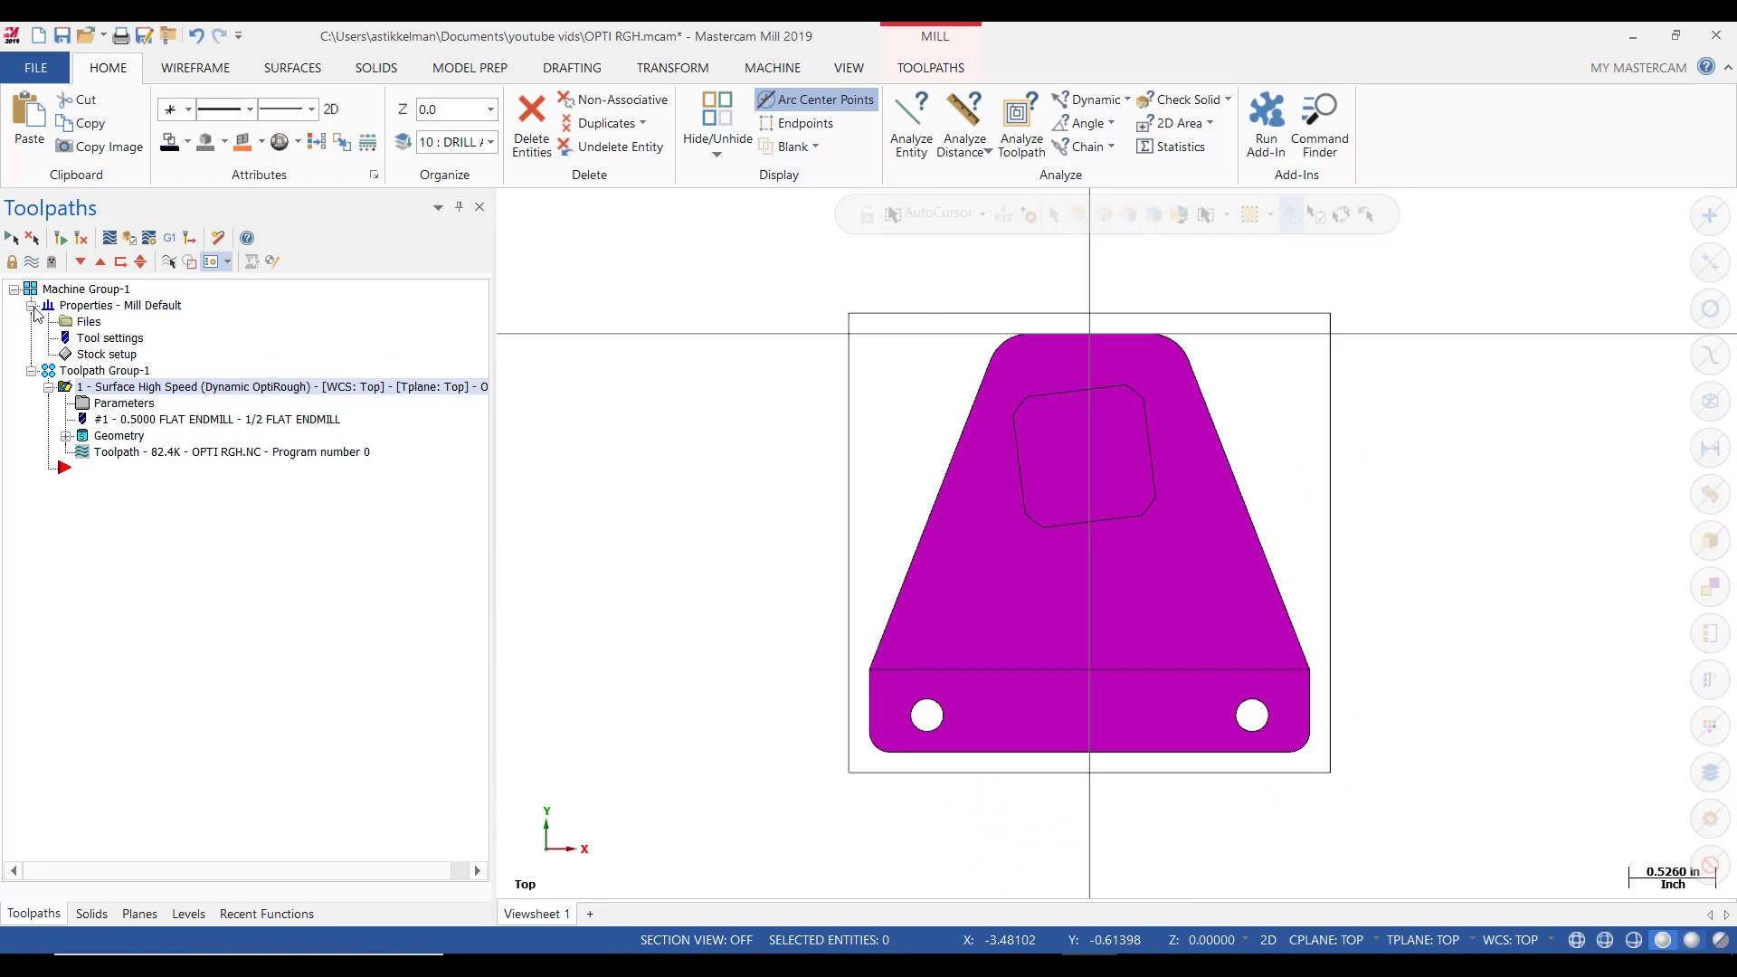
{"action": "double_click", "coordinate": [92, 355]}
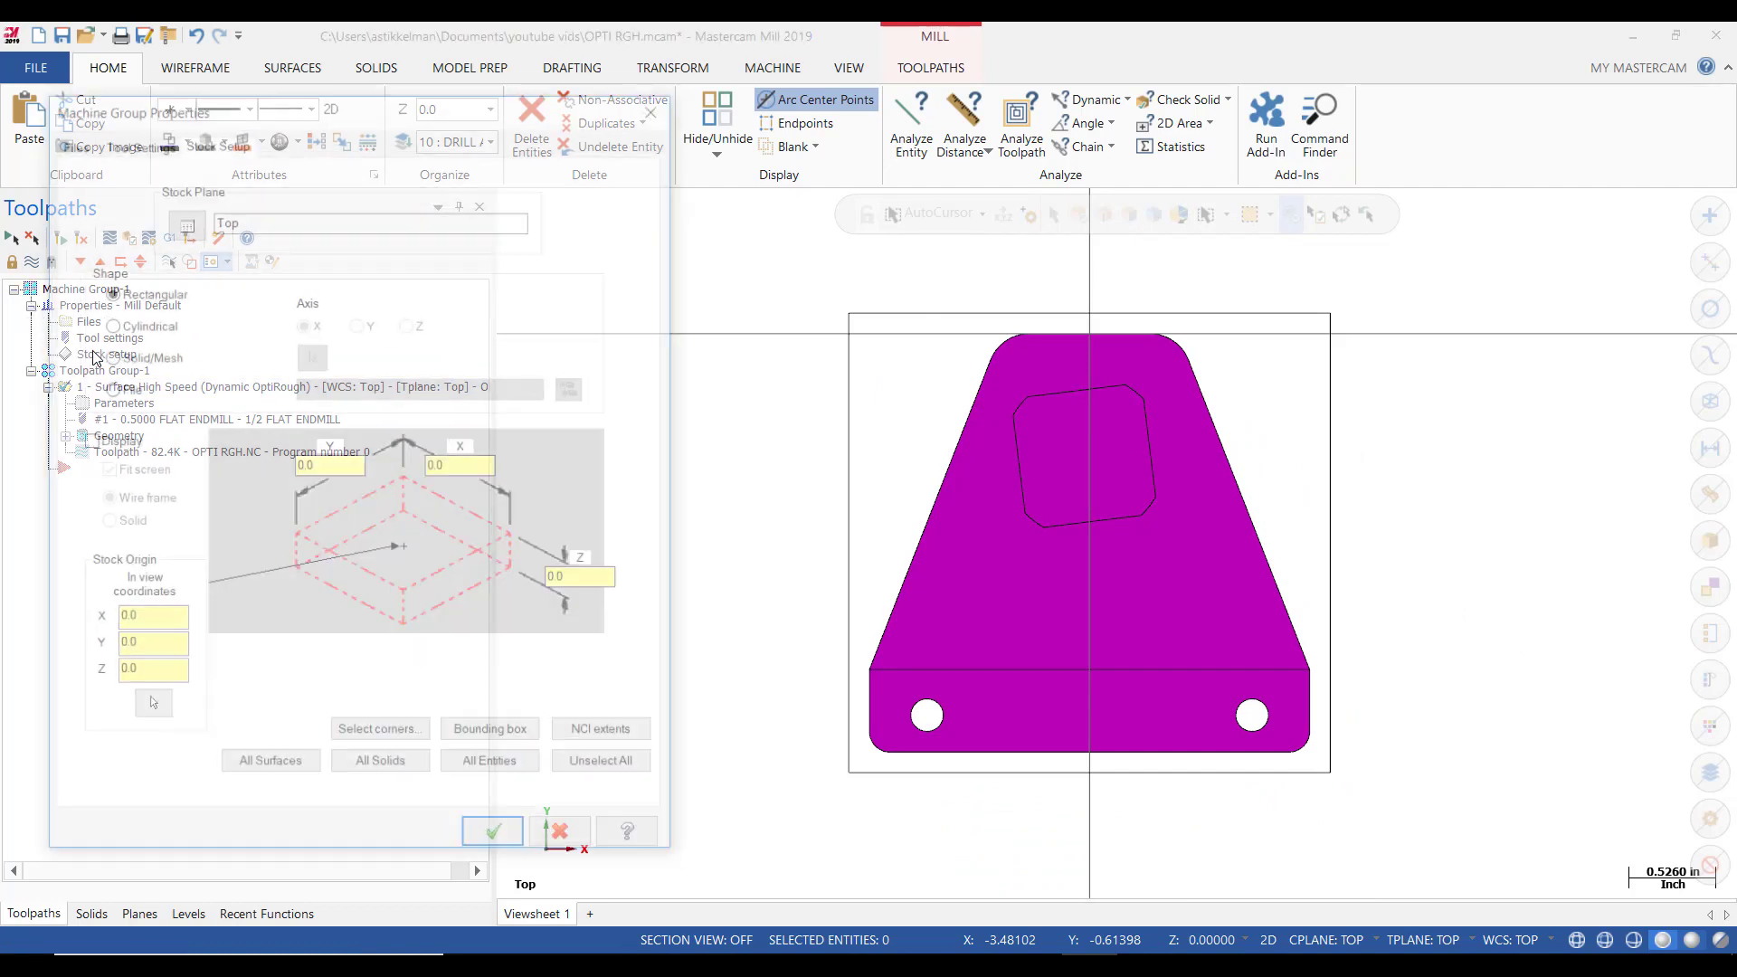
{"action": "left_click", "coordinate": [381, 735]}
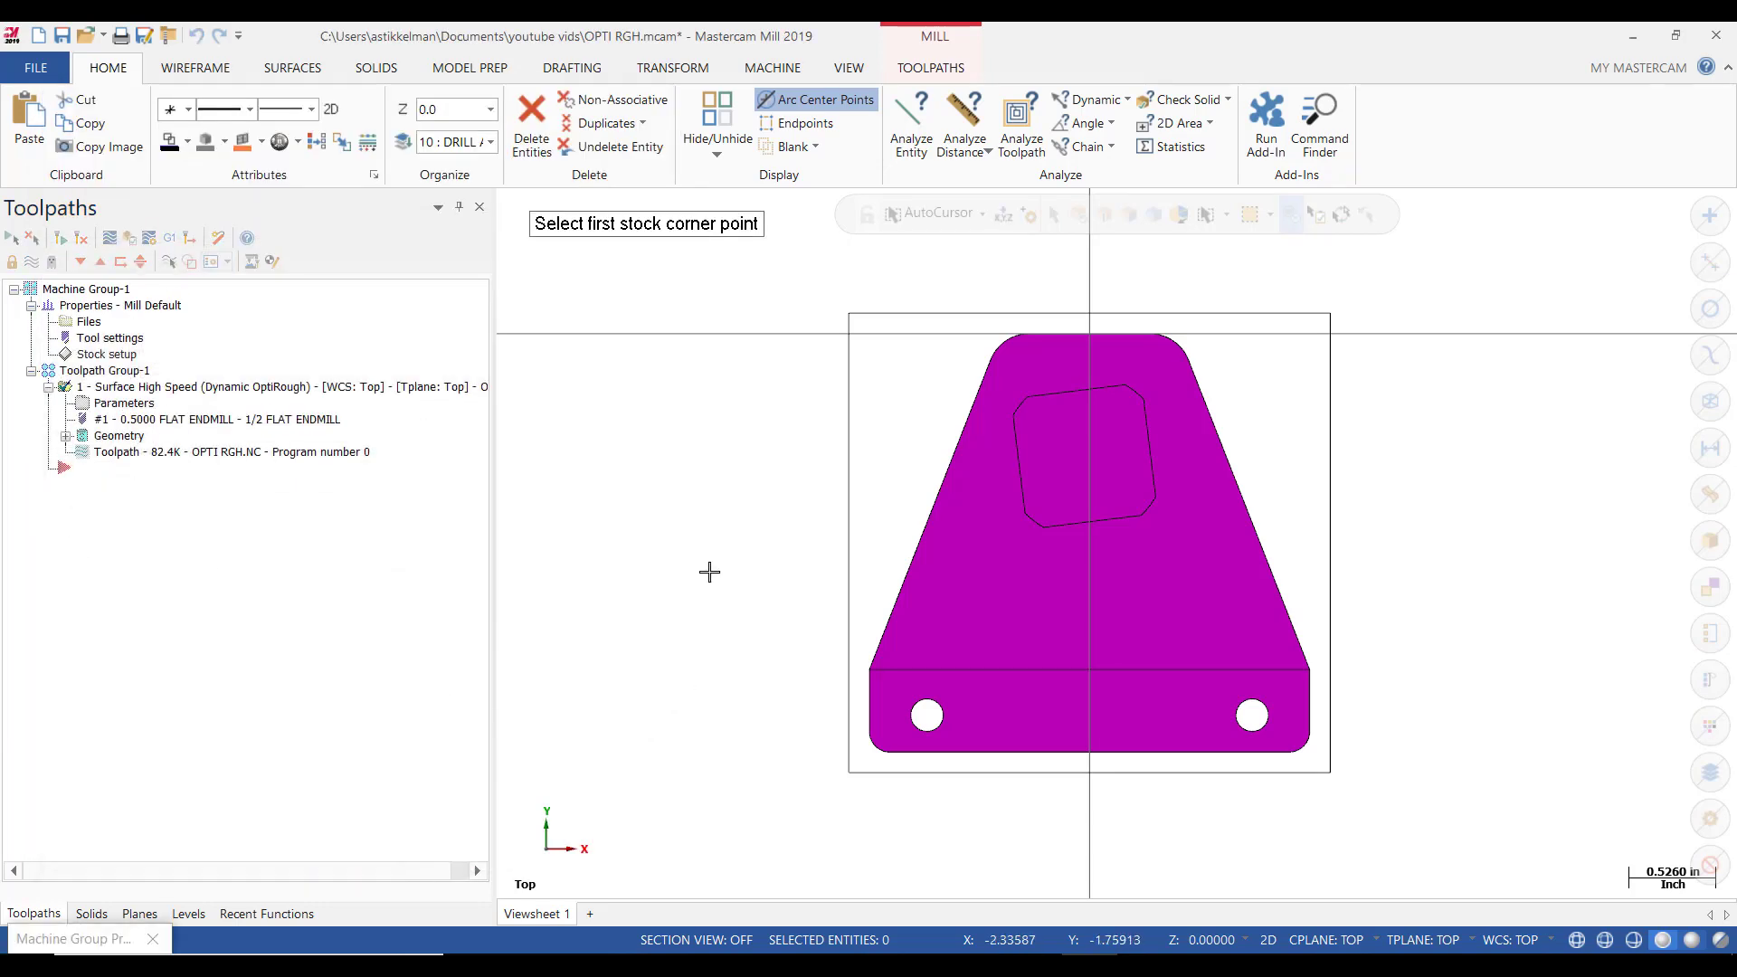
{"action": "left_click", "coordinate": [849, 315]}
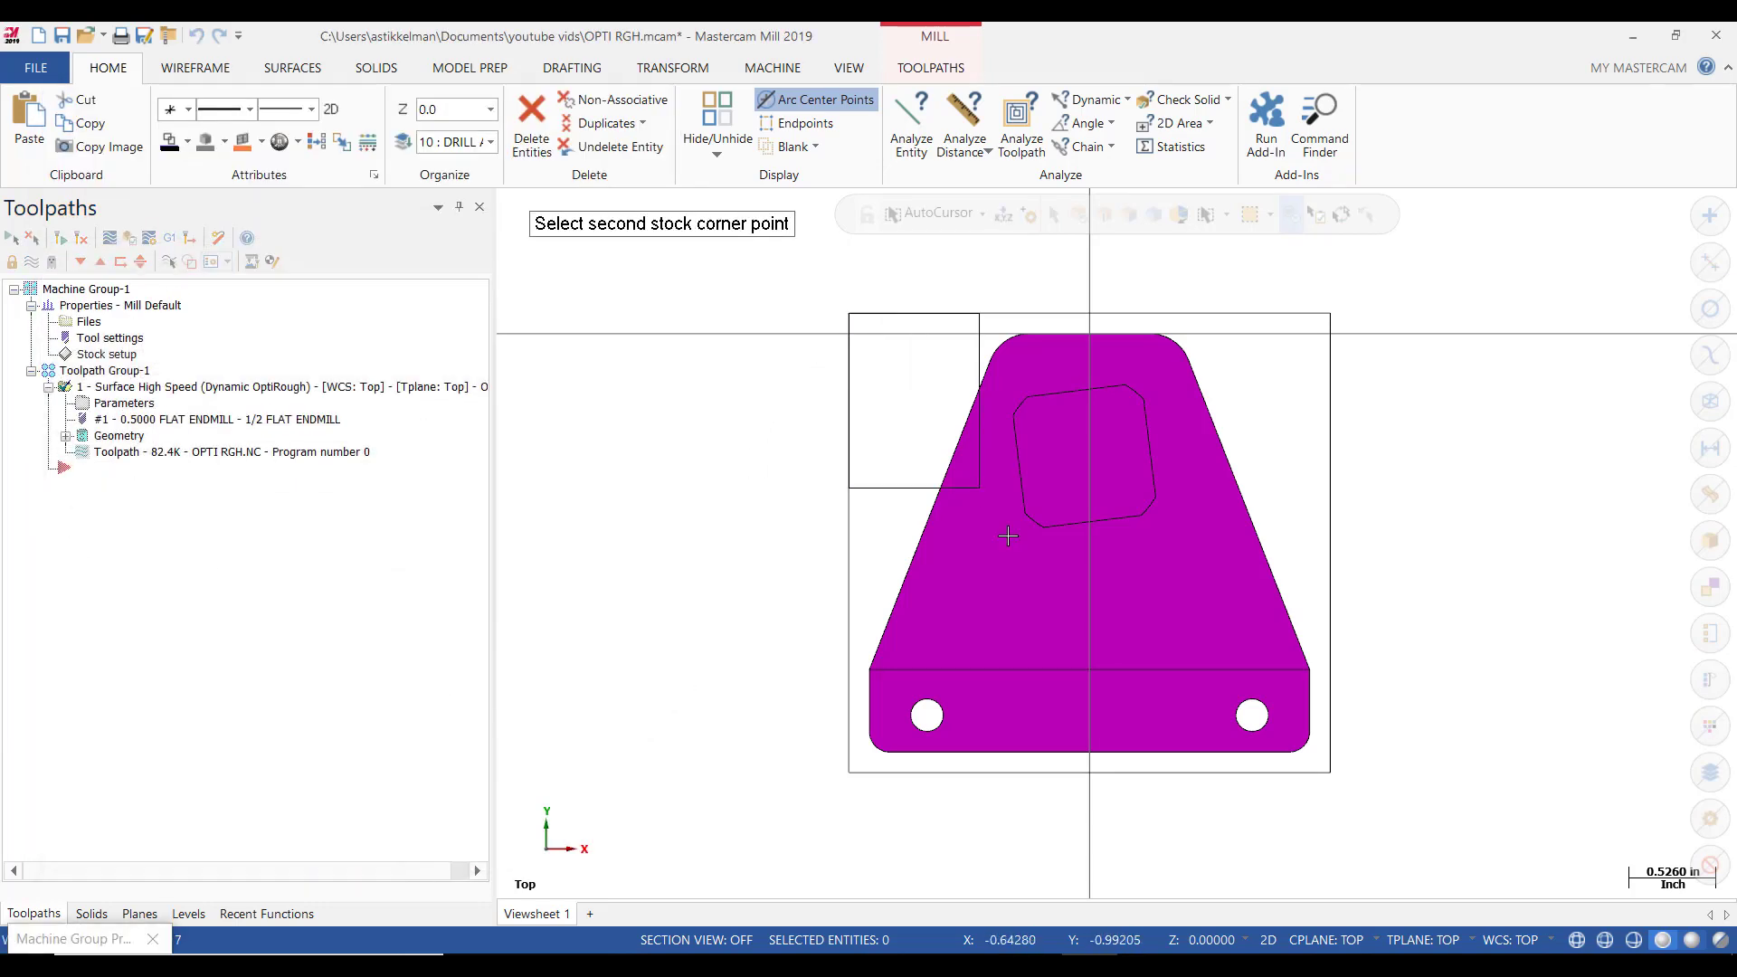
{"action": "left_click", "coordinate": [1330, 774]}
Set the stock's Z height to 1.25, enable its display, accept the setup and check the stock outline around the part.
{"action": "left_click", "coordinate": [543, 577]}
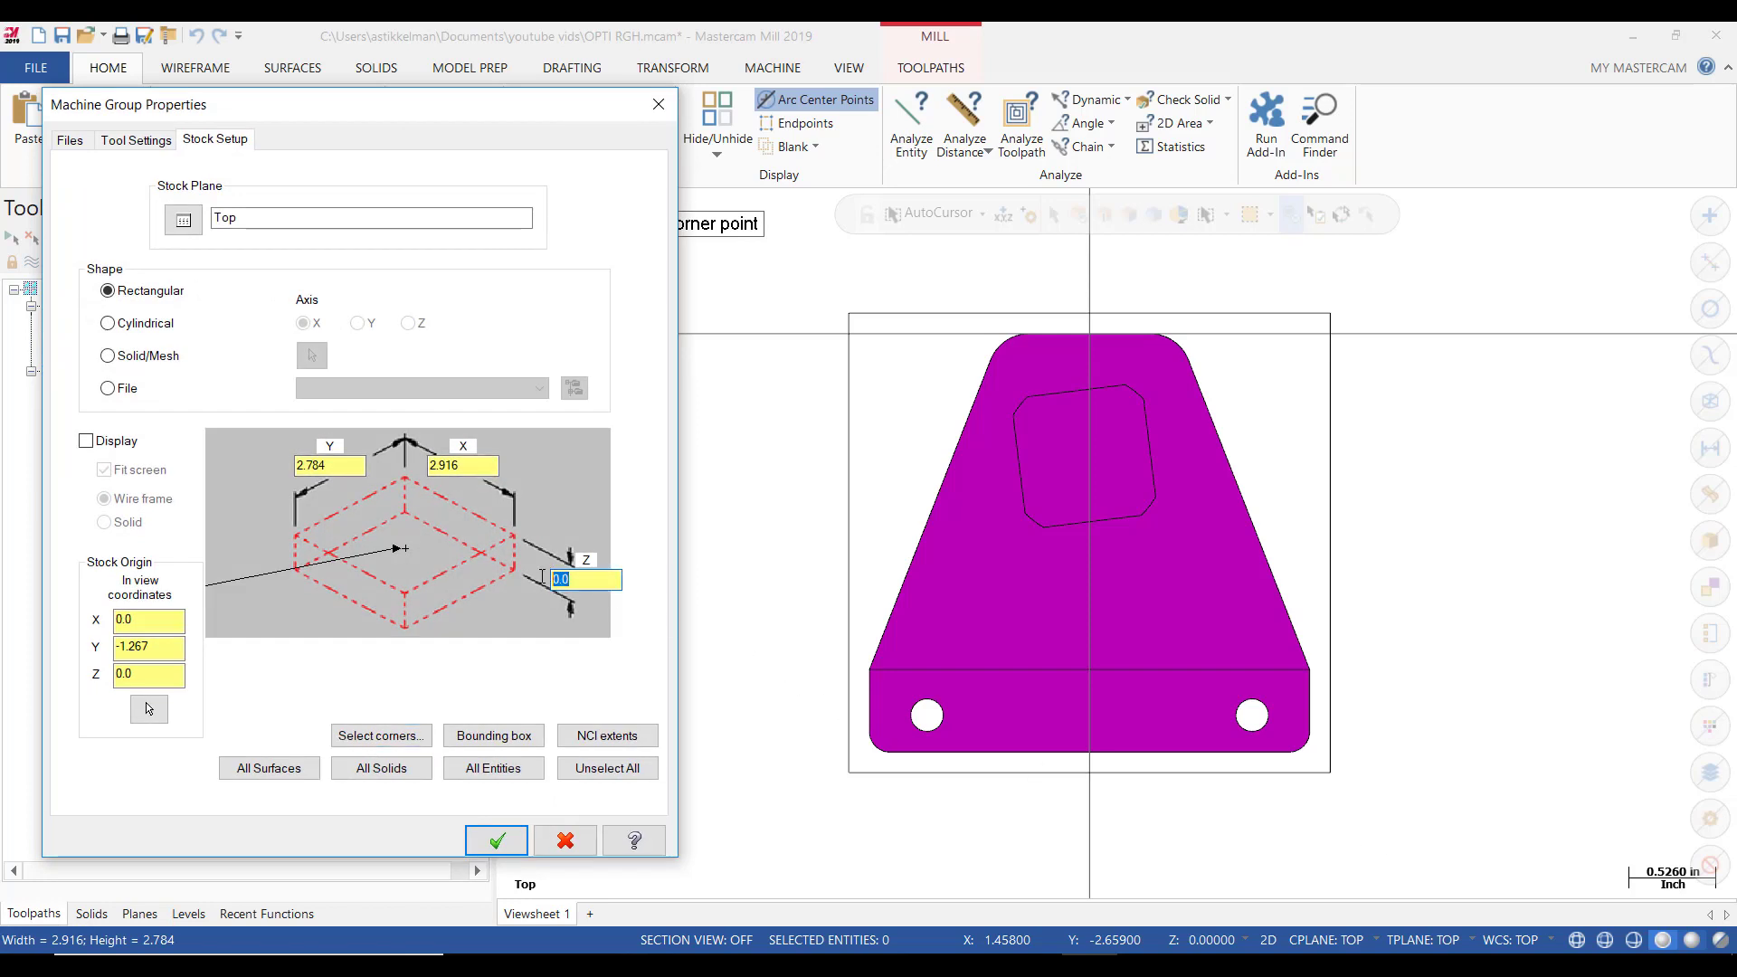
{"action": "type", "text": "1.25"}
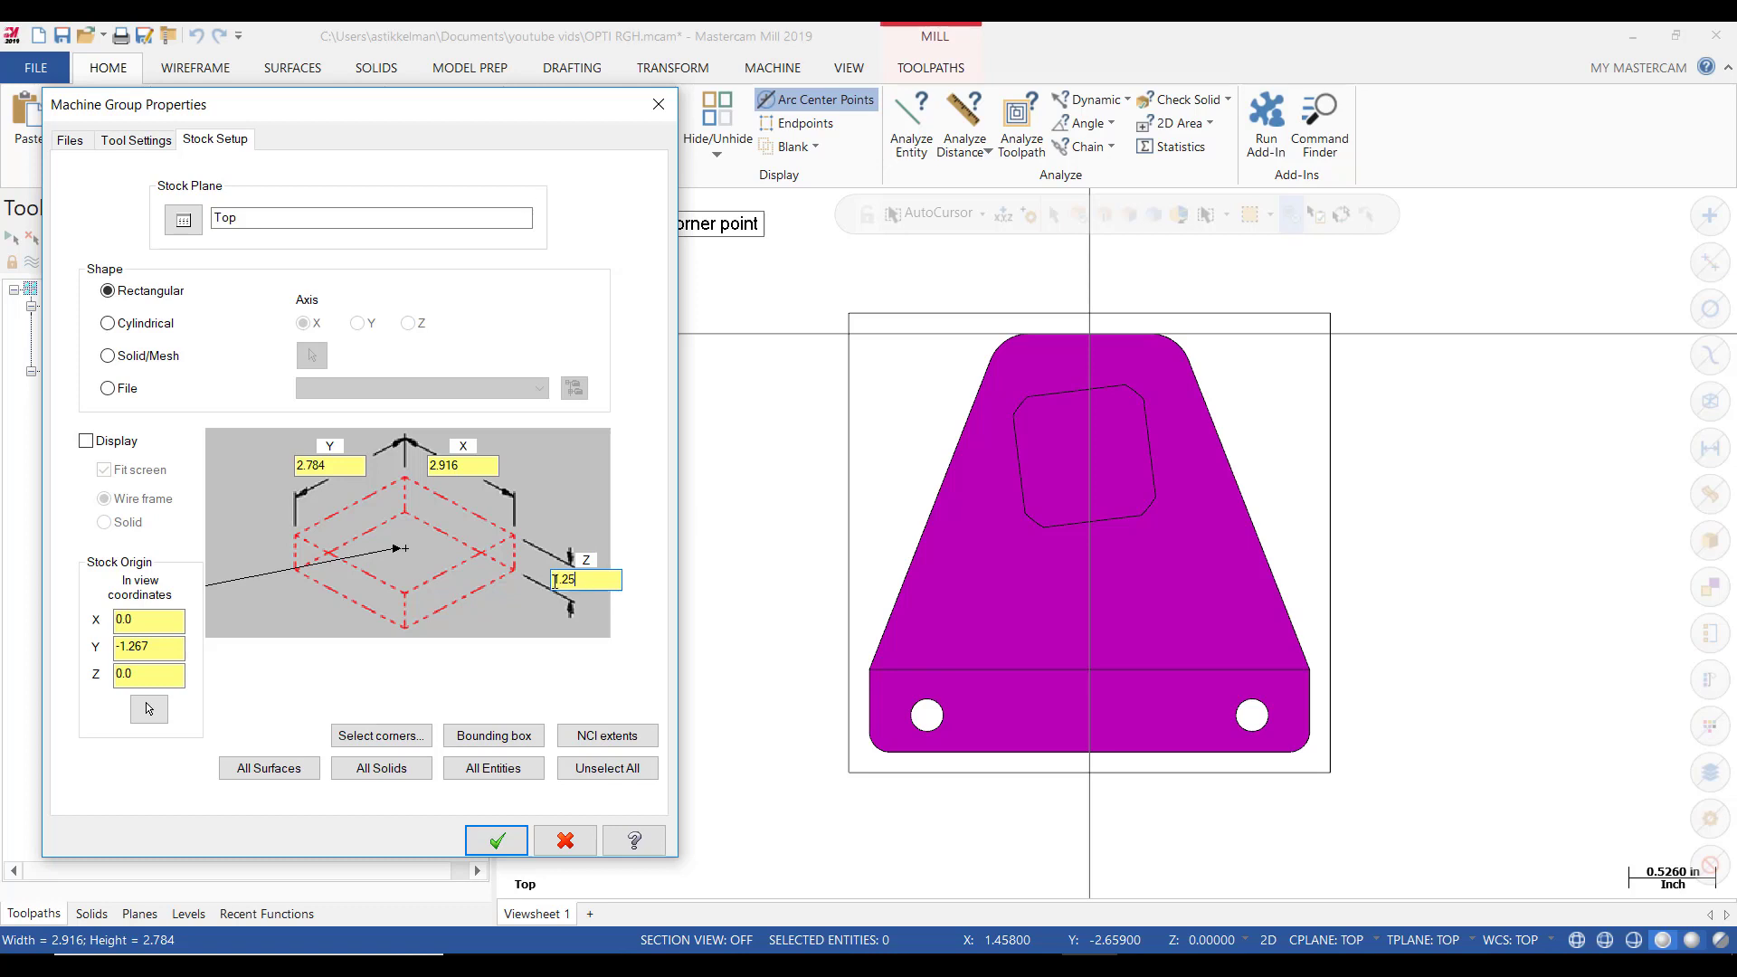
{"action": "left_click", "coordinate": [86, 443]}
{"action": "left_click", "coordinate": [507, 839]}
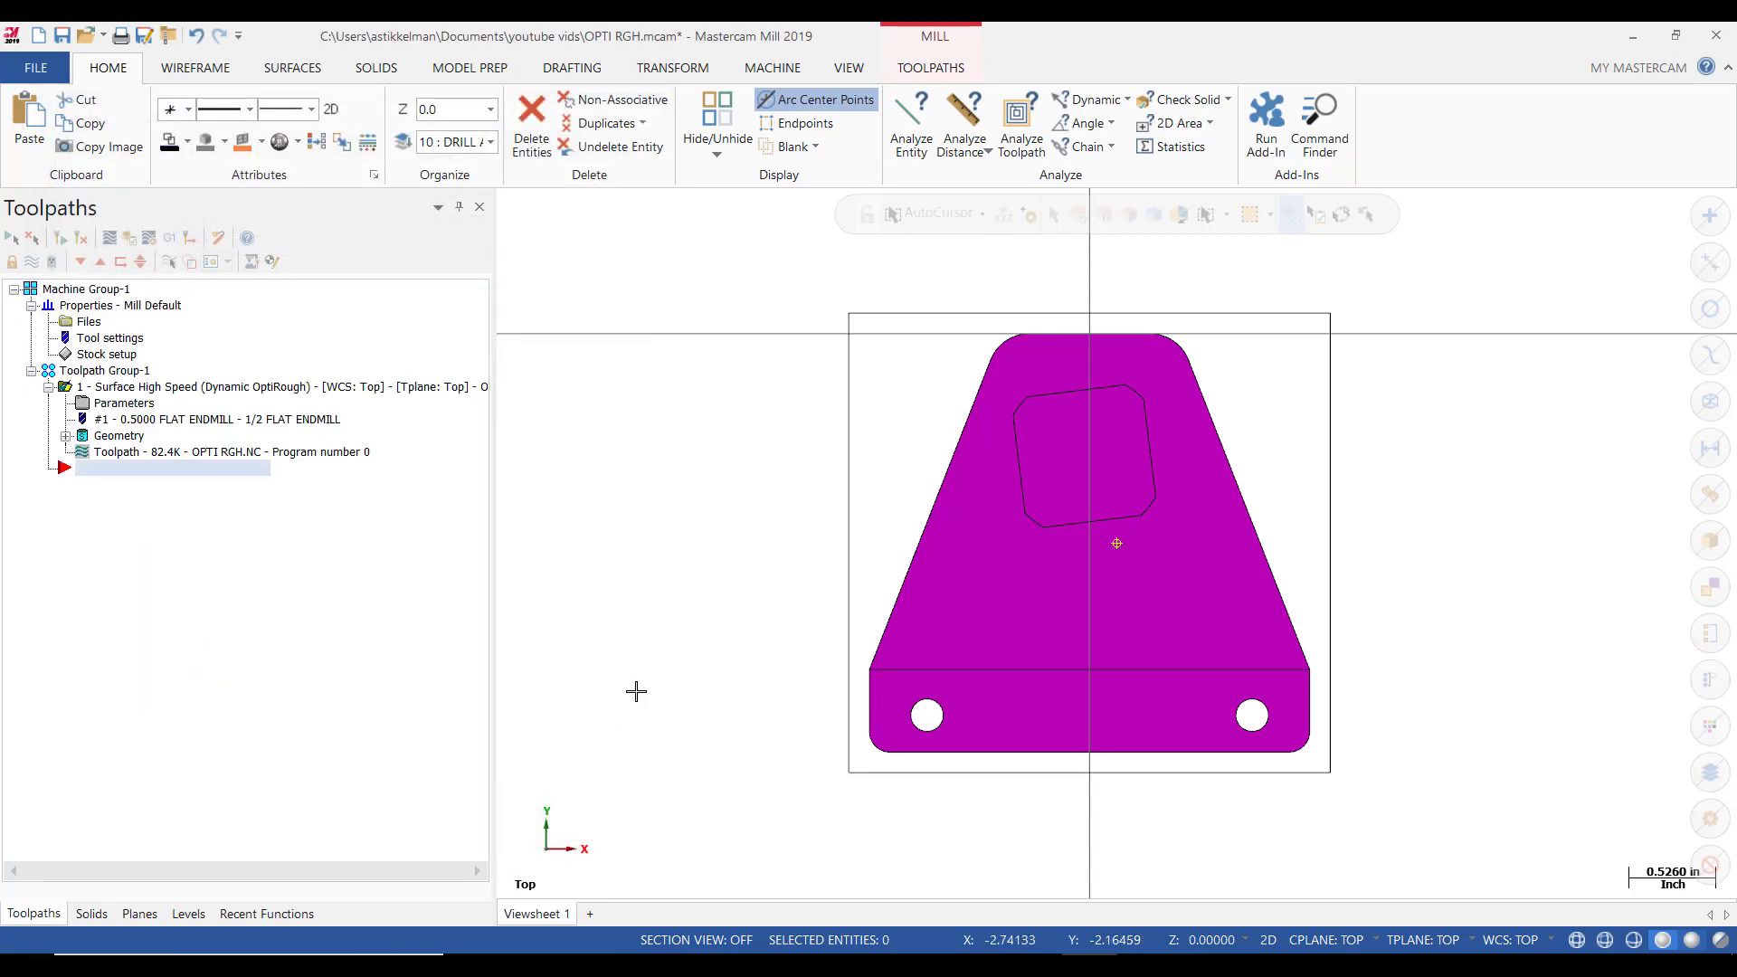
{"action": "middle_click_drag", "start_coordinate": [637, 690], "coordinate": [660, 609]}
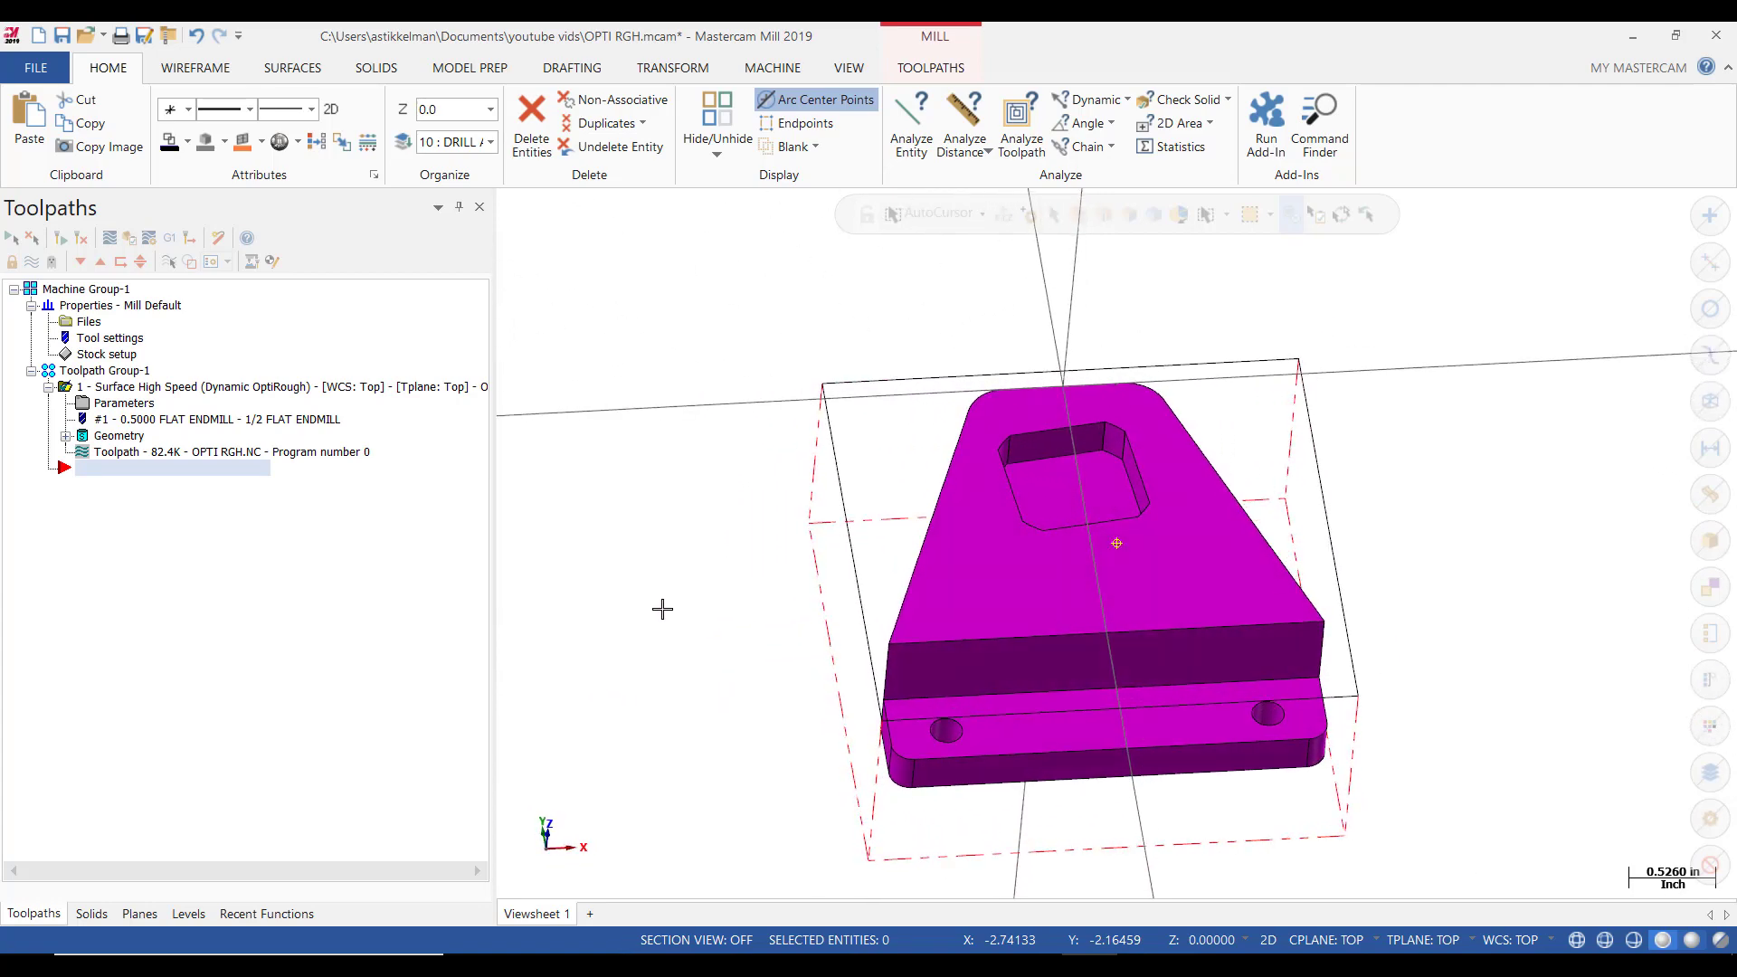
Verify the OptiRough operation in Mastercam Simulator at a slower playback speed and inspect the machined stock.
{"action": "left_click", "coordinate": [130, 238]}
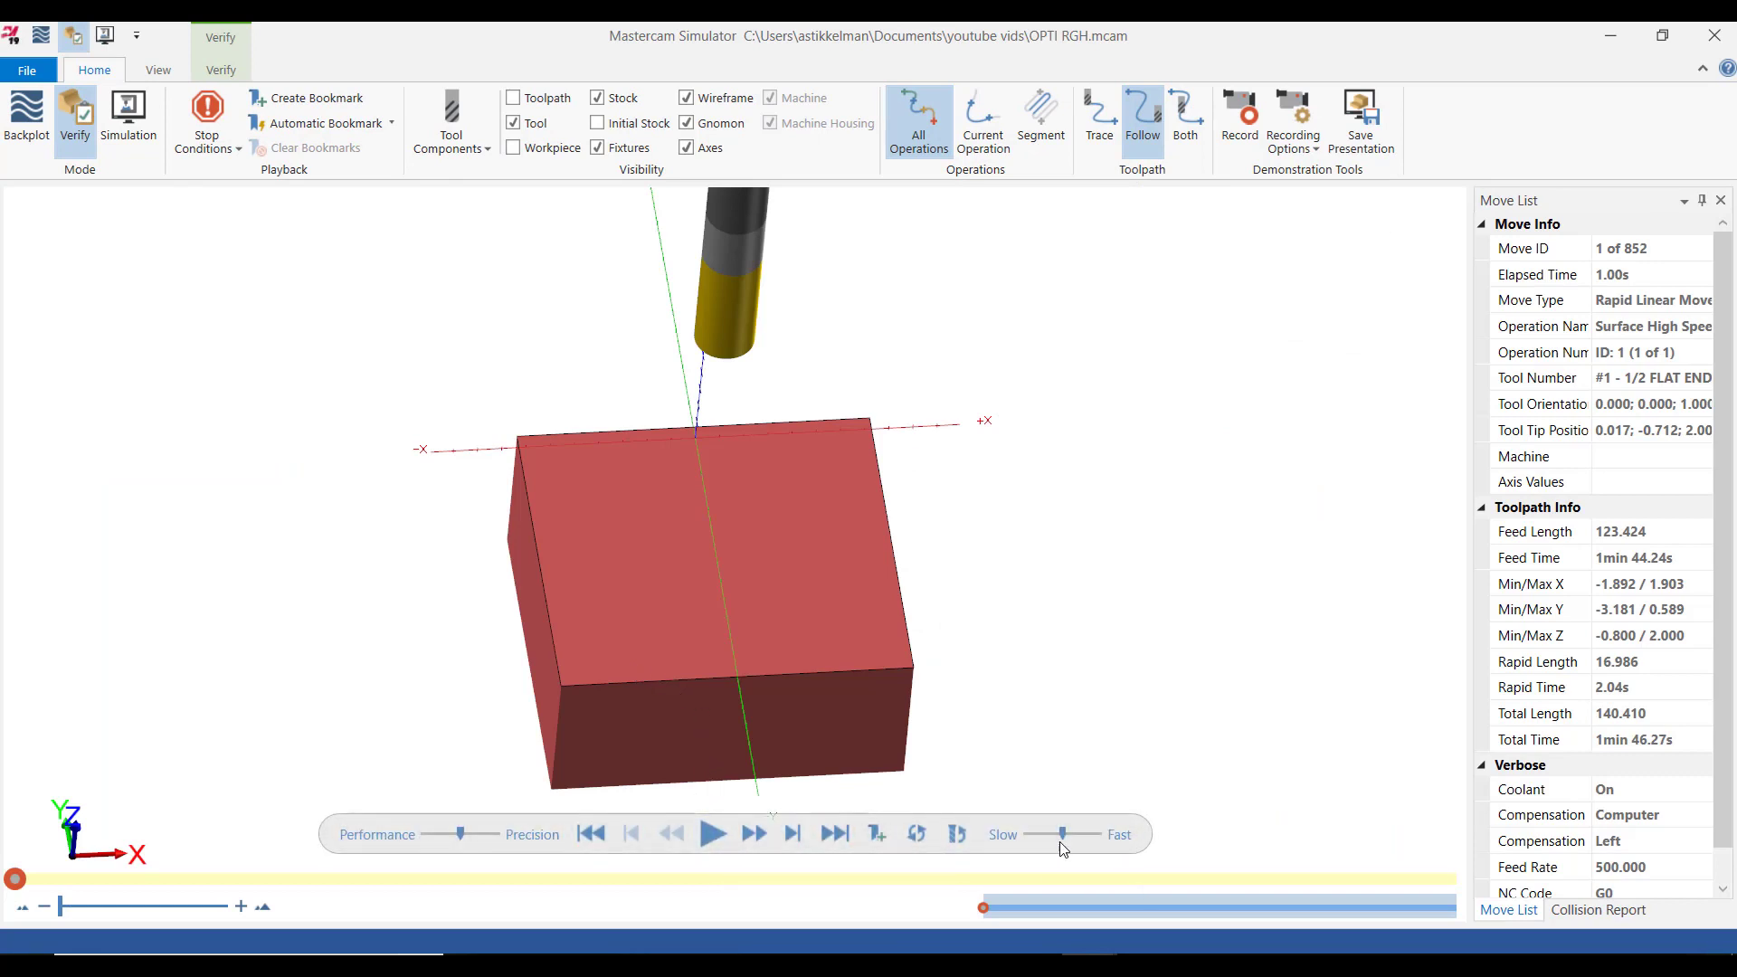
{"action": "left_click_drag", "start_coordinate": [1063, 837], "coordinate": [1045, 838]}
{"action": "left_click", "coordinate": [714, 833]}
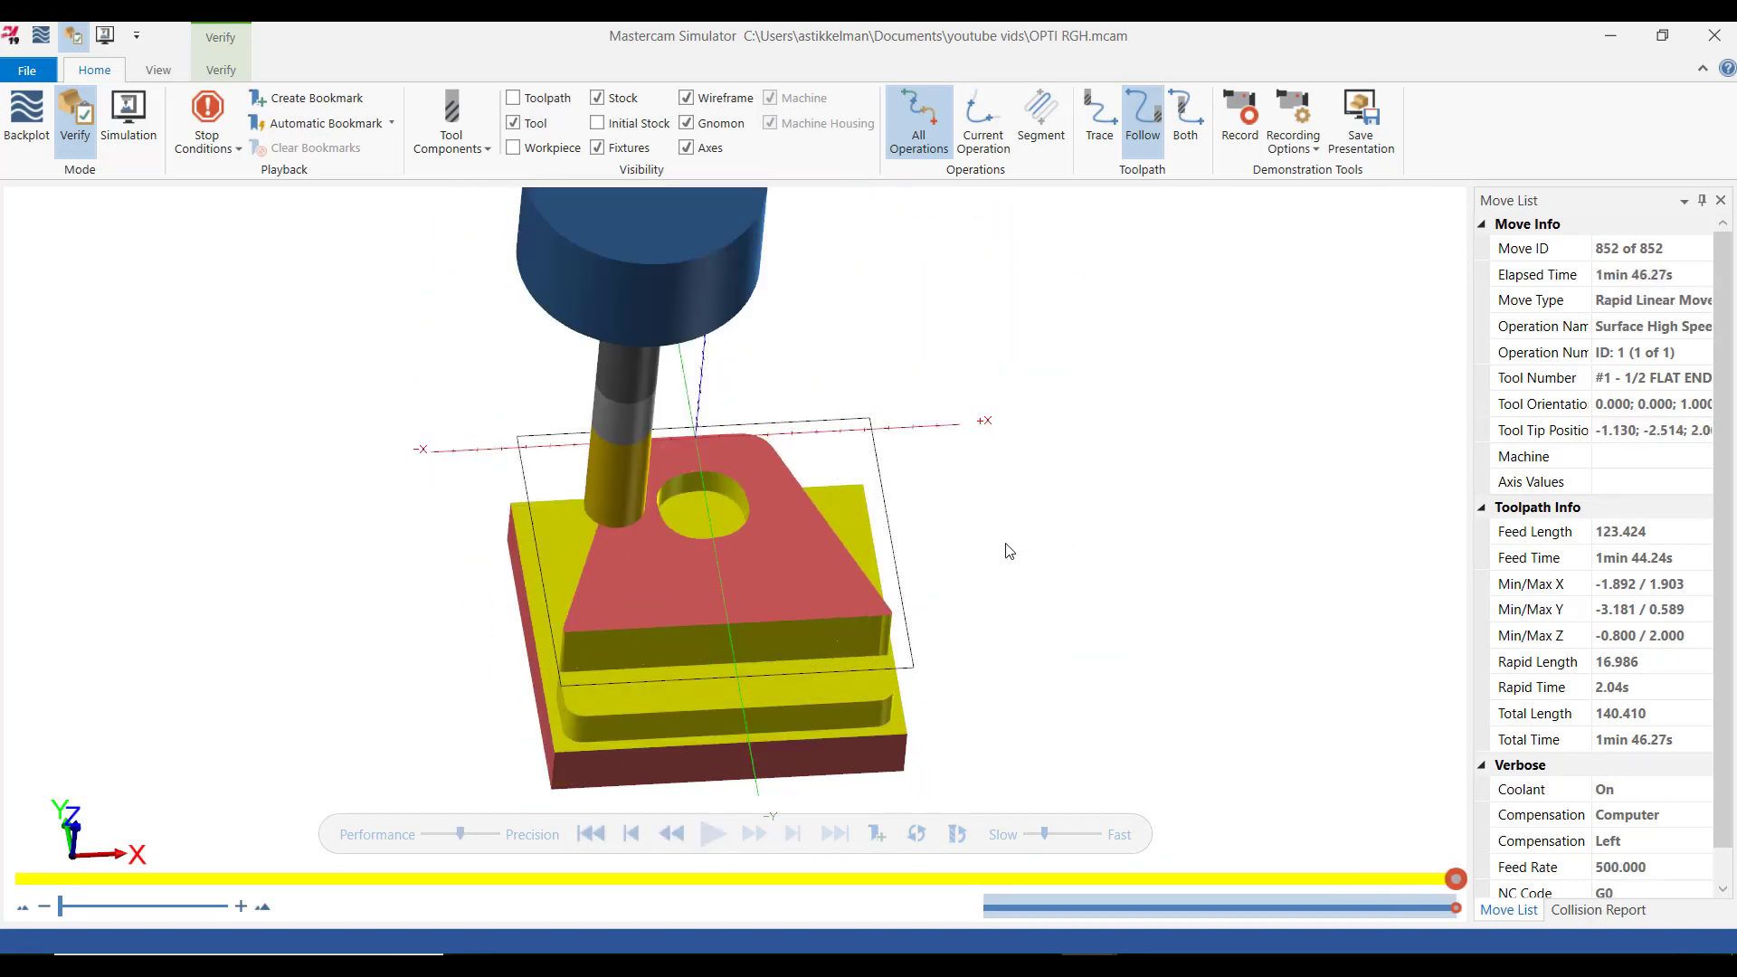
{"action": "middle_click_drag", "start_coordinate": [1010, 551], "coordinate": [916, 532]}
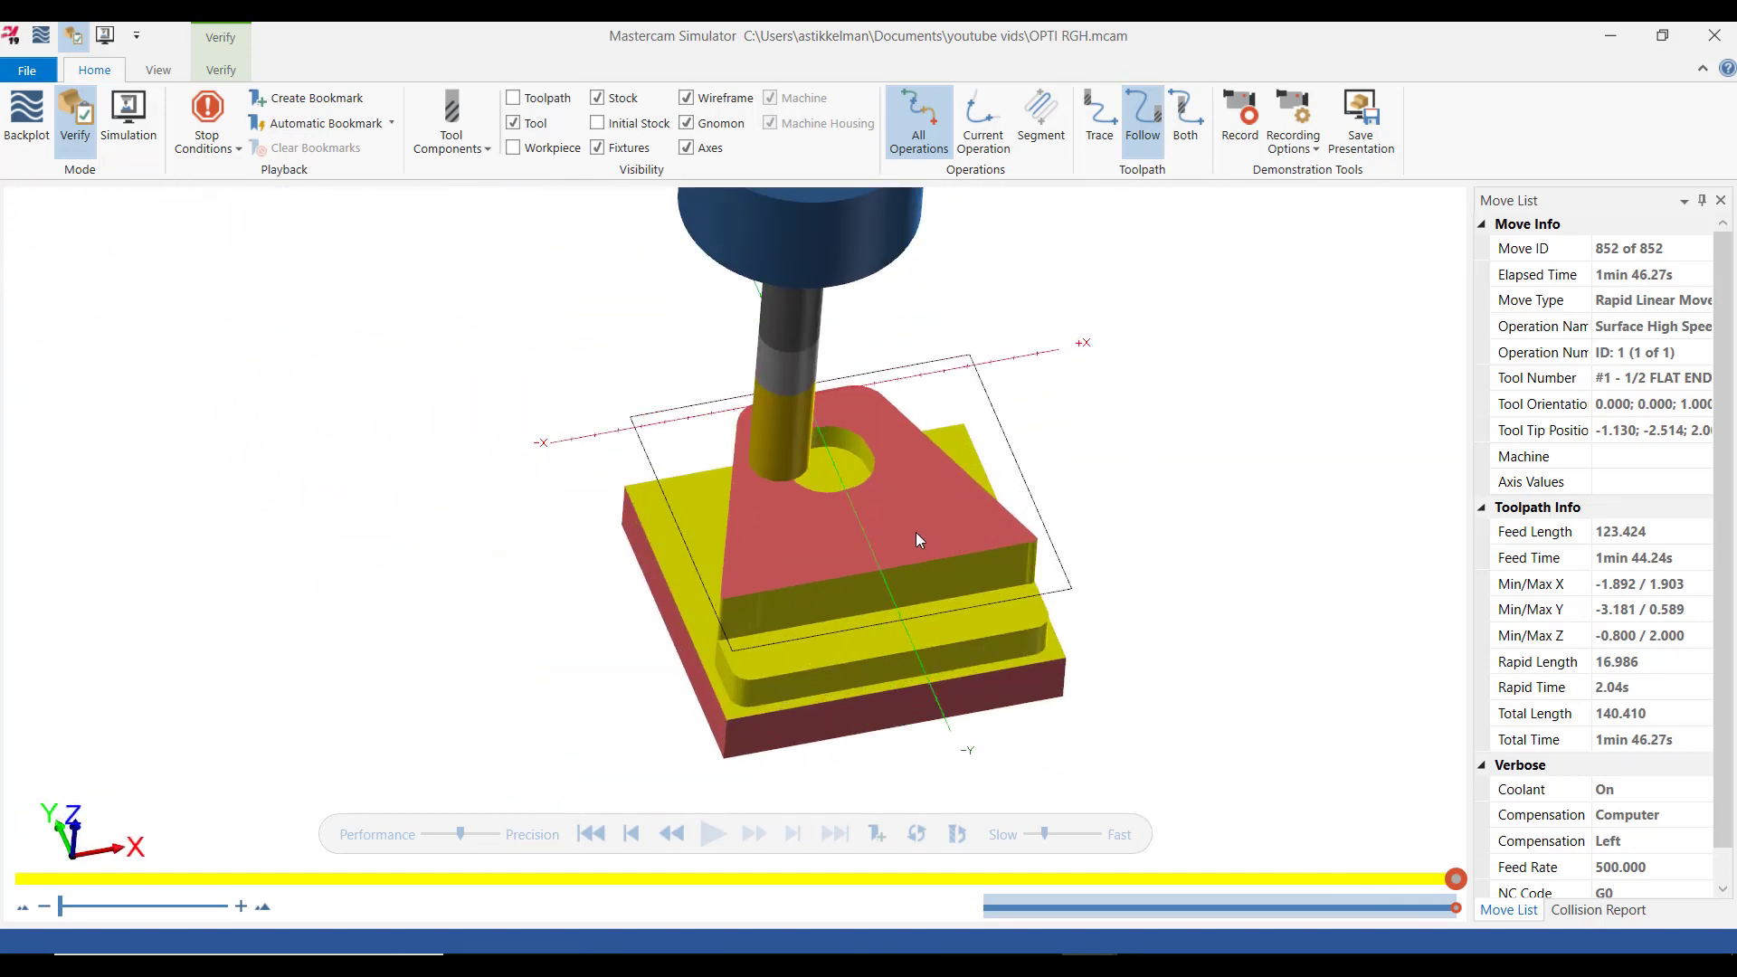